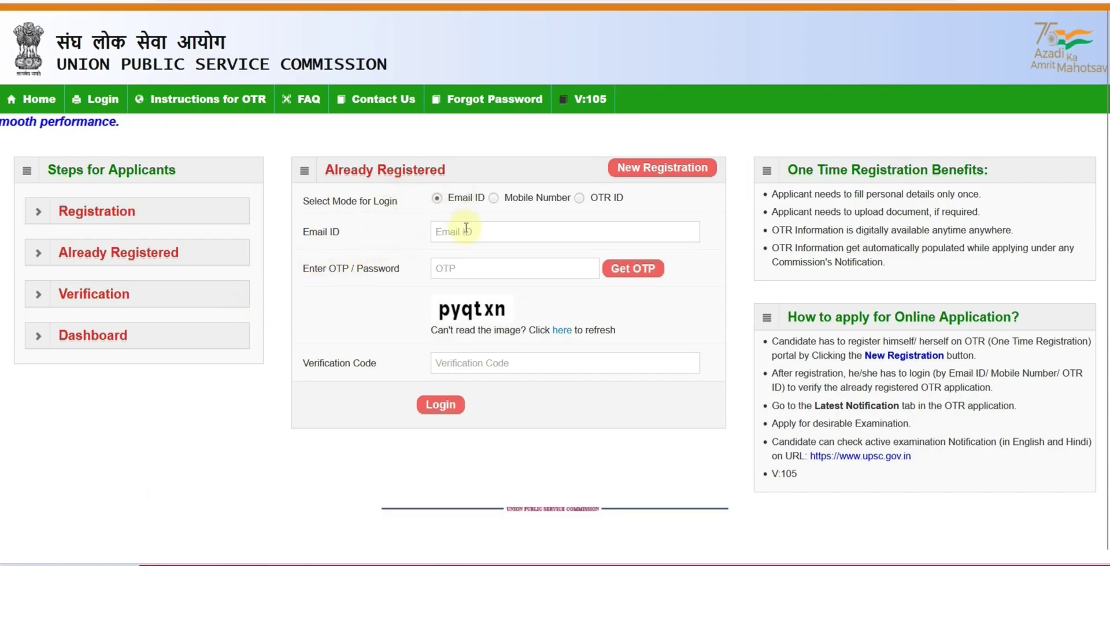
# Try the Mobile Number and OTR ID login modes, then return to Email ID
pyautogui.click(494, 199)
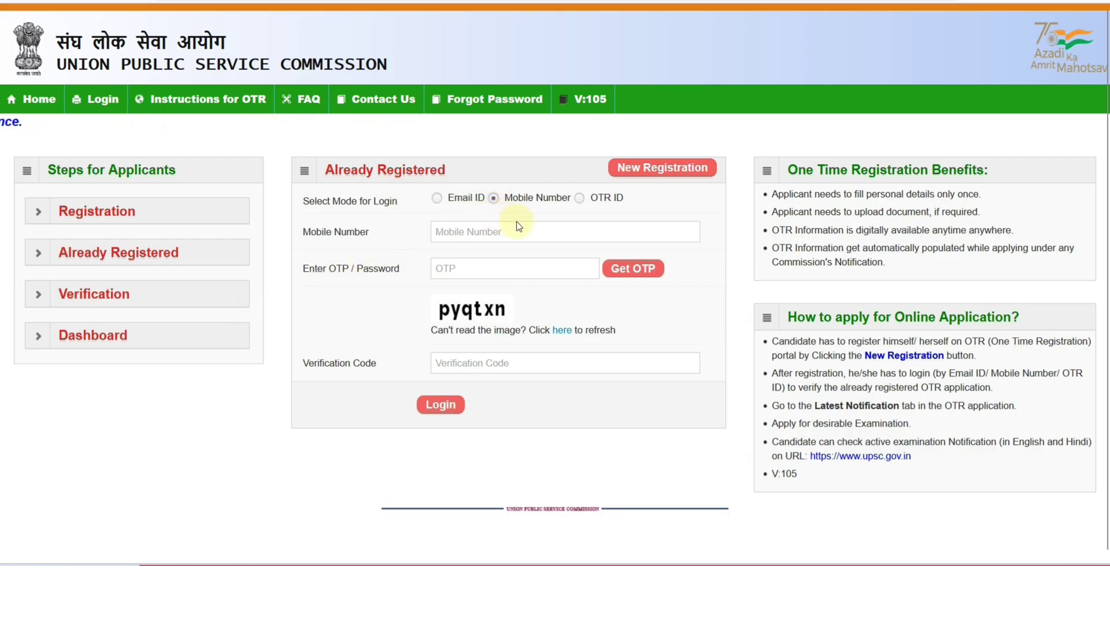
pyautogui.click(578, 199)
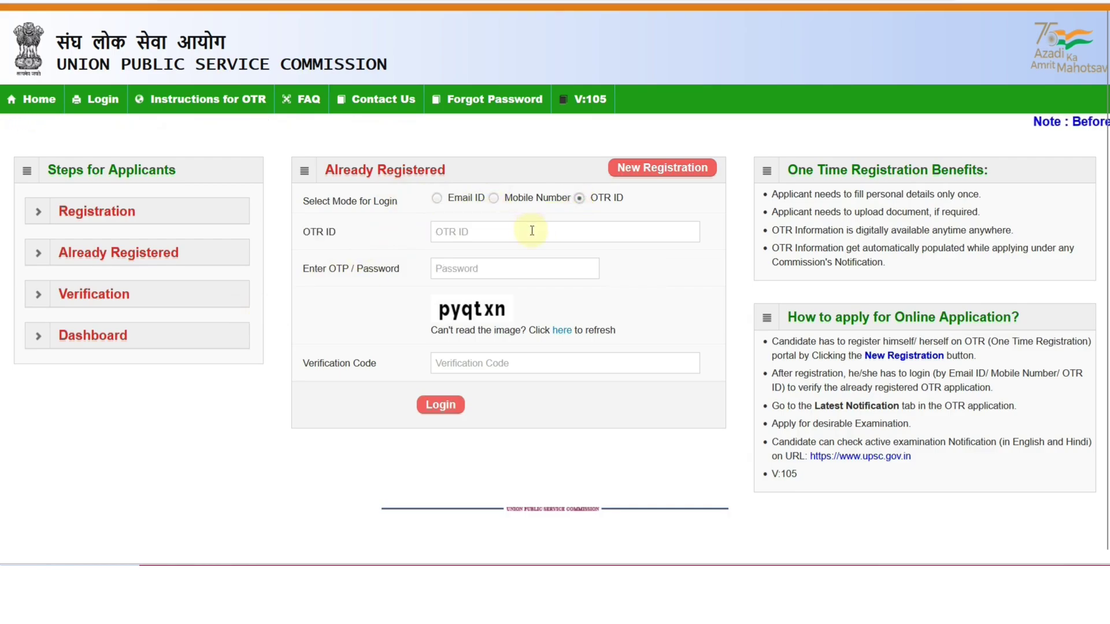
pyautogui.click(438, 201)
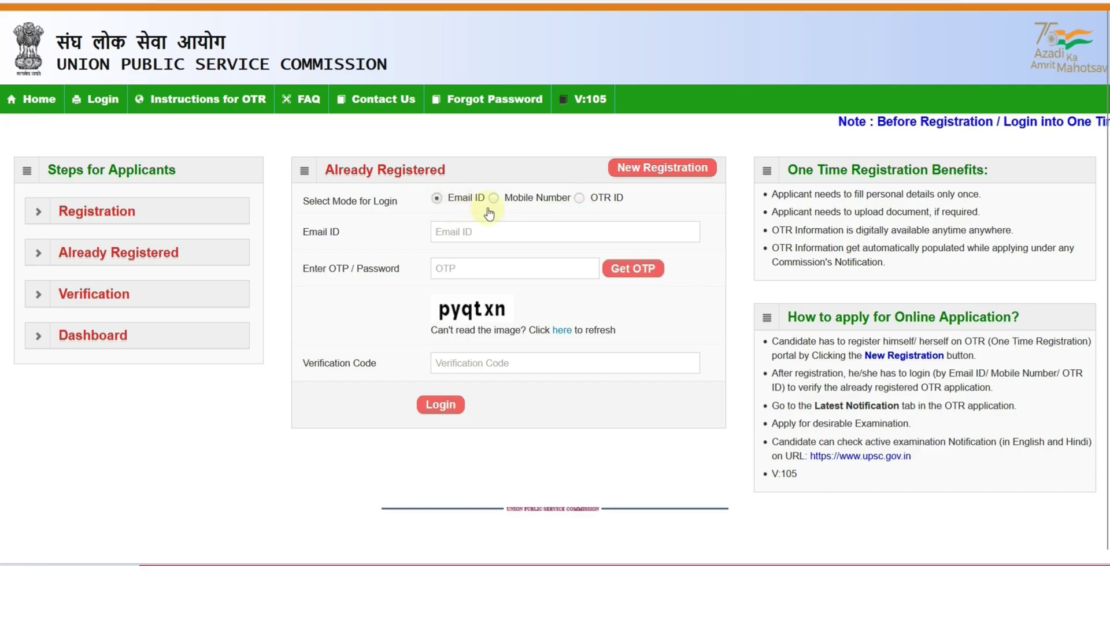
# Open New Registration and enter the candidate's name in Name and Verify Name
pyautogui.click(630, 174)
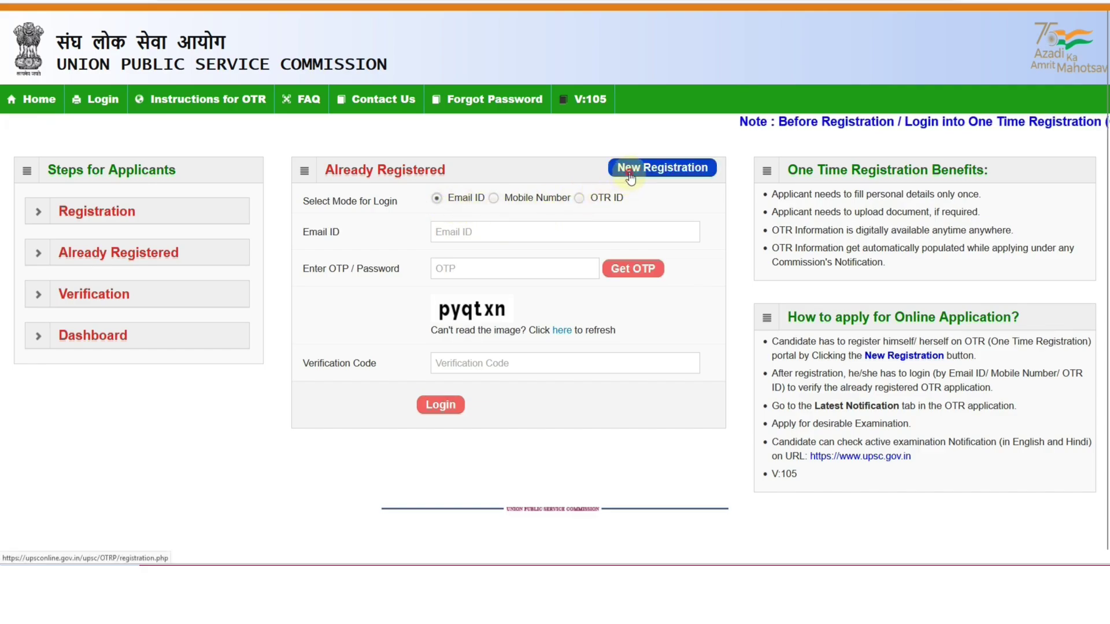
pyautogui.scroll(-3, 446, 230)
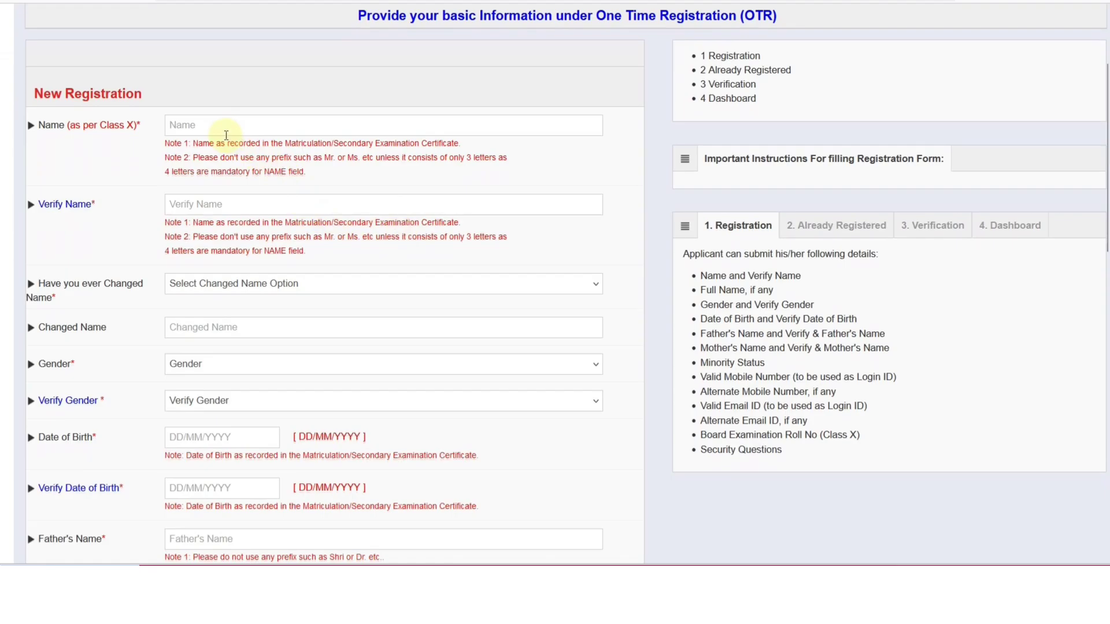
pyautogui.click(226, 135)
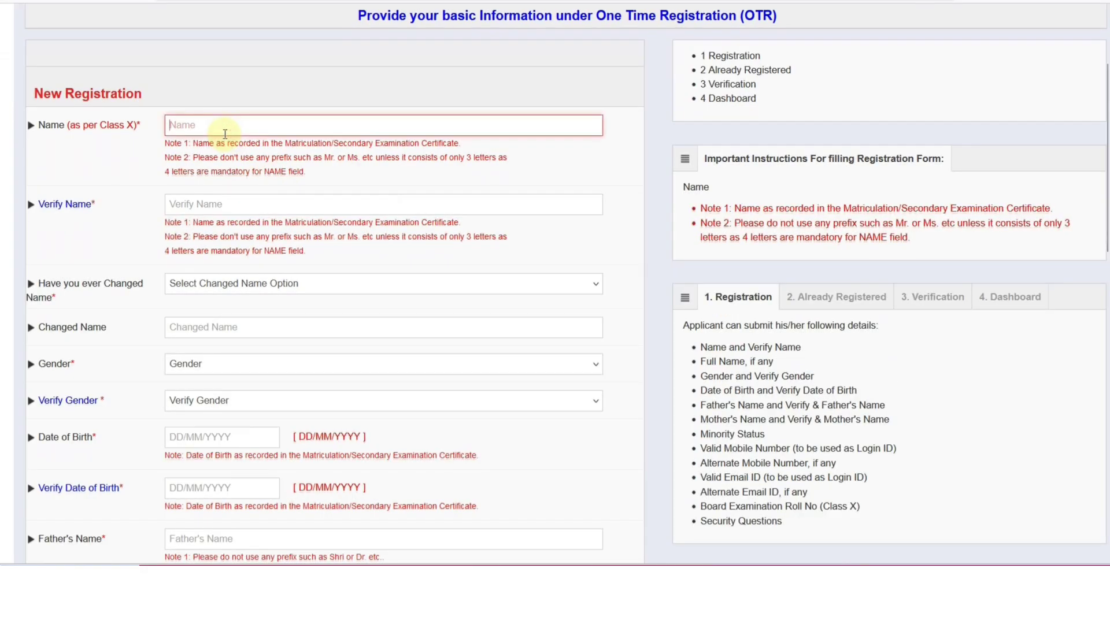
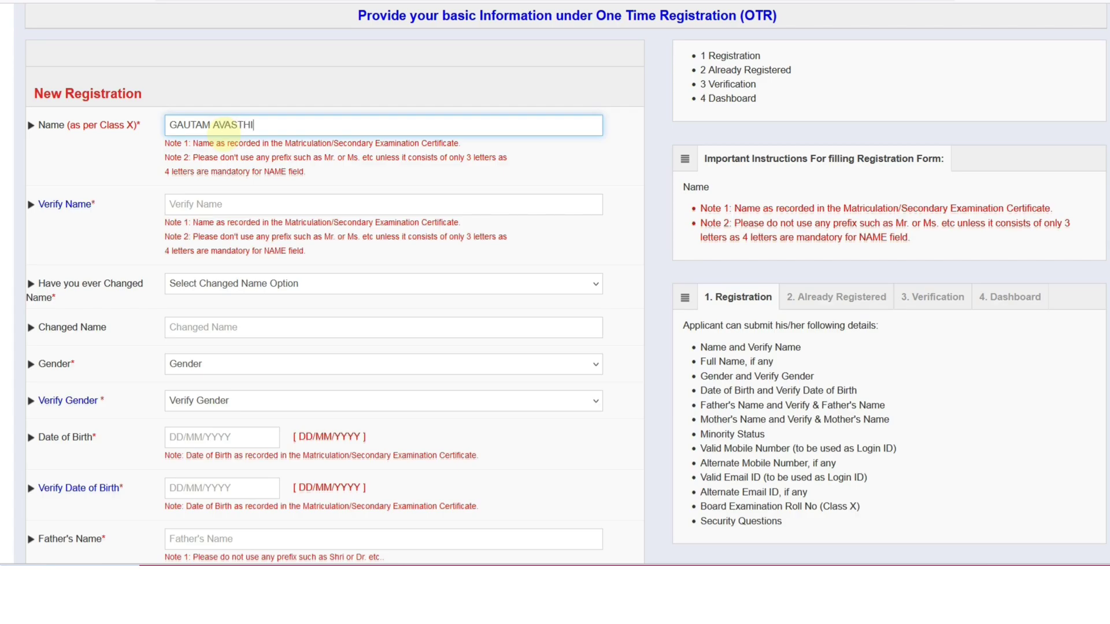
pyautogui.press('Tab')
pyautogui.write('GA')
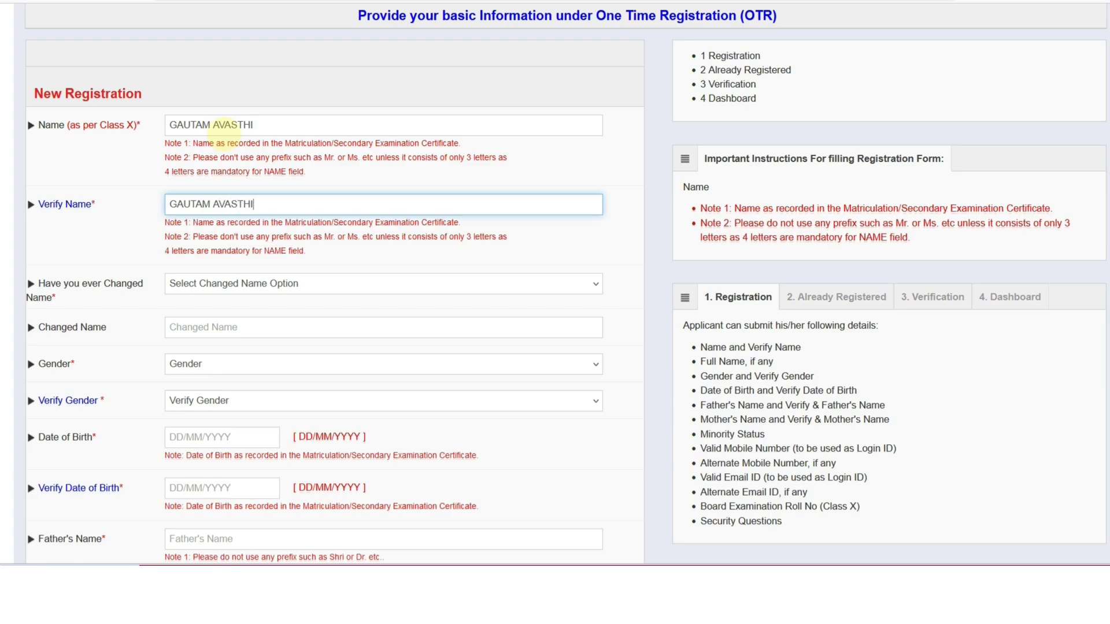
# Answer No to the name-change question and set Male in both Gender fields
pyautogui.scroll(-1, 222, 139)
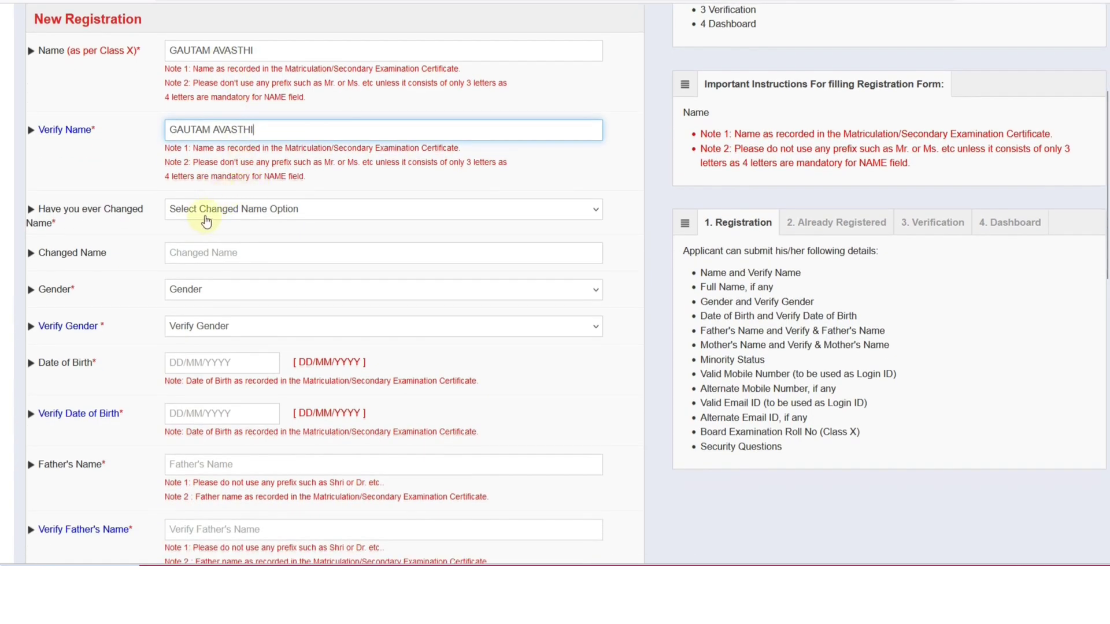
pyautogui.click(207, 221)
pyautogui.click(202, 265)
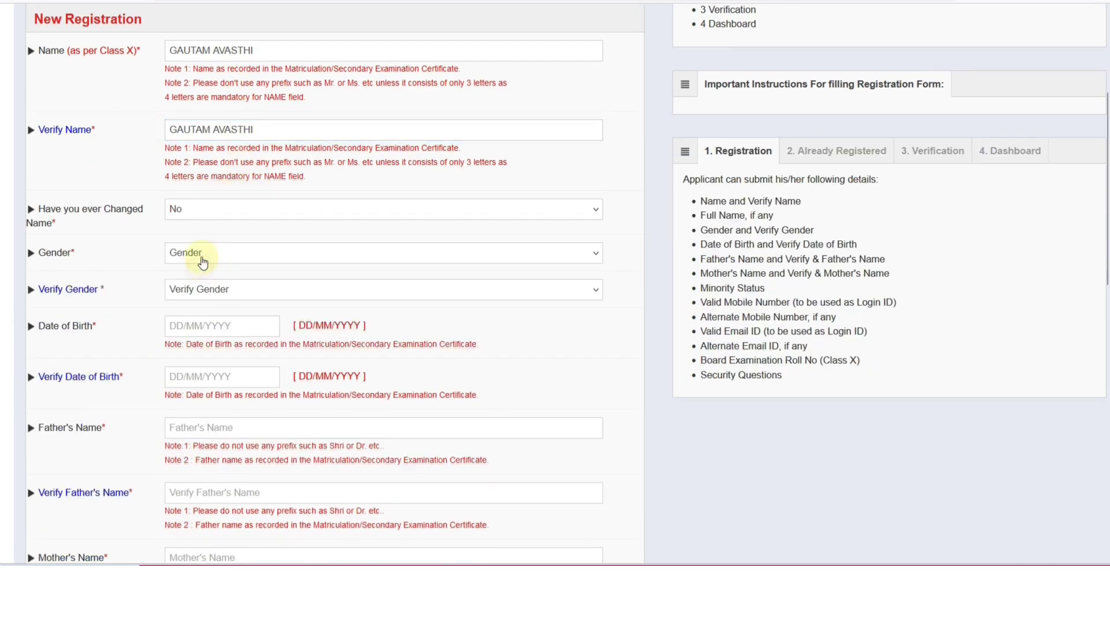
pyautogui.click(204, 260)
pyautogui.click(200, 295)
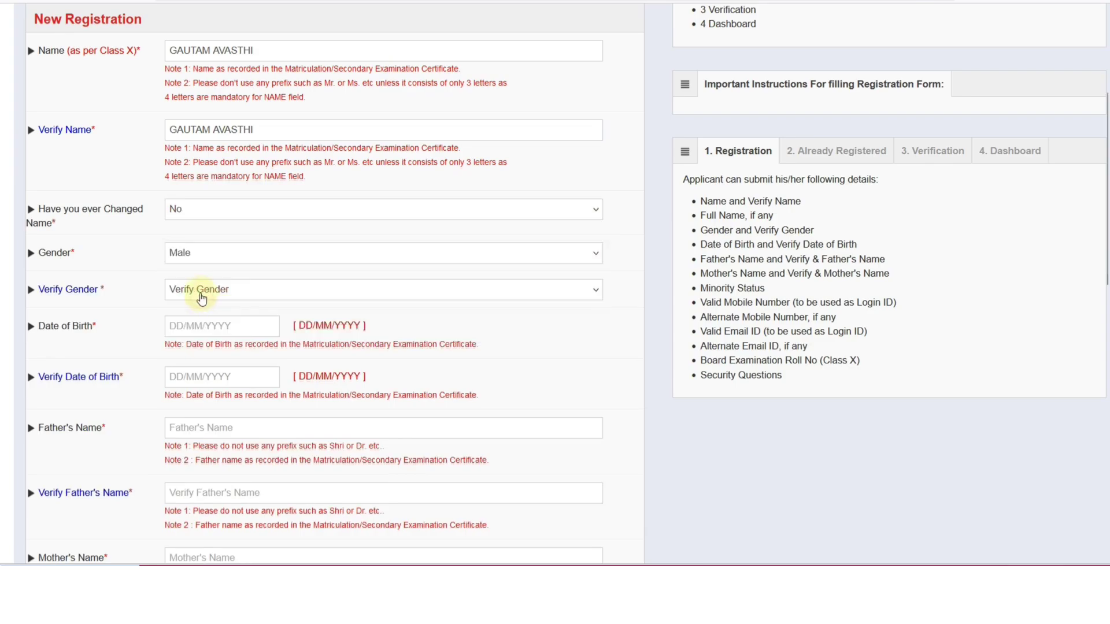
pyautogui.click(200, 297)
pyautogui.click(200, 329)
pyautogui.scroll(-2, 198, 217)
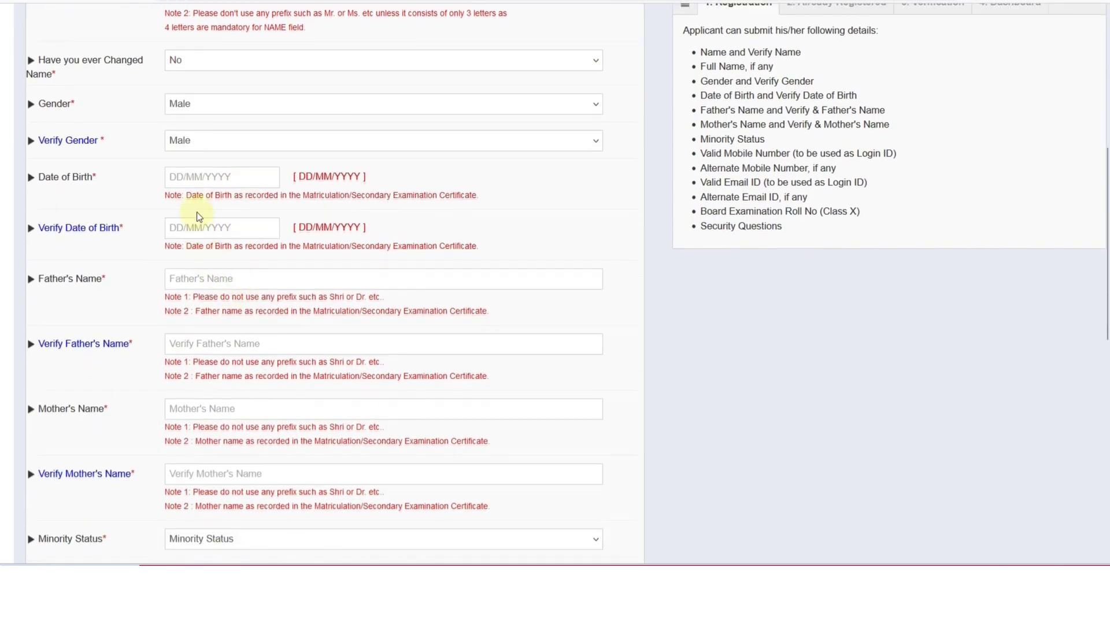
pyautogui.click(176, 179)
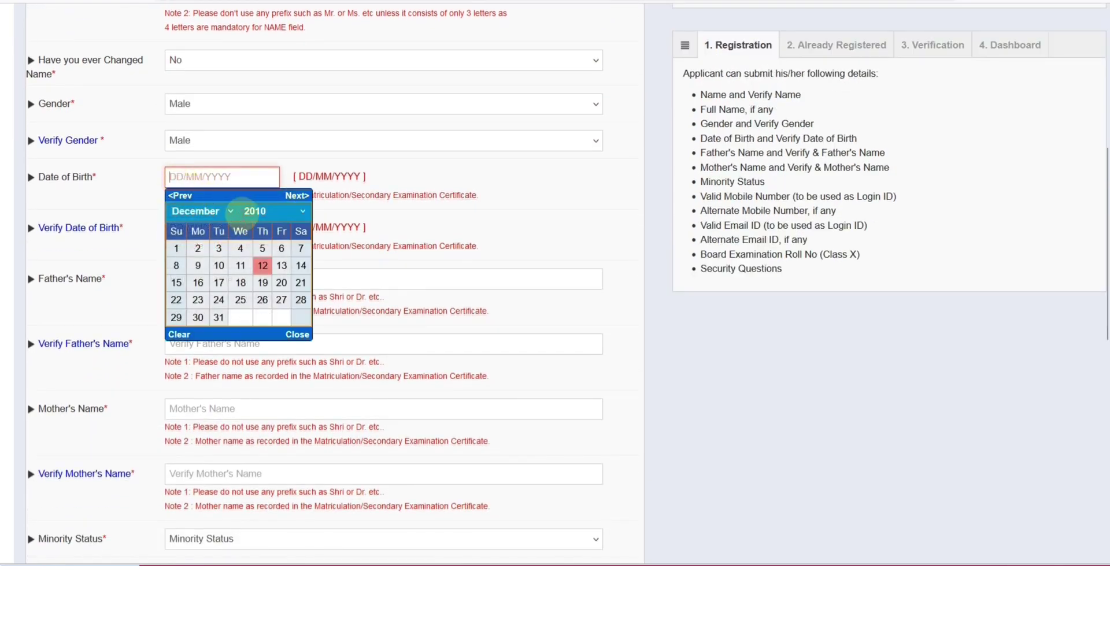
pyautogui.click(255, 211)
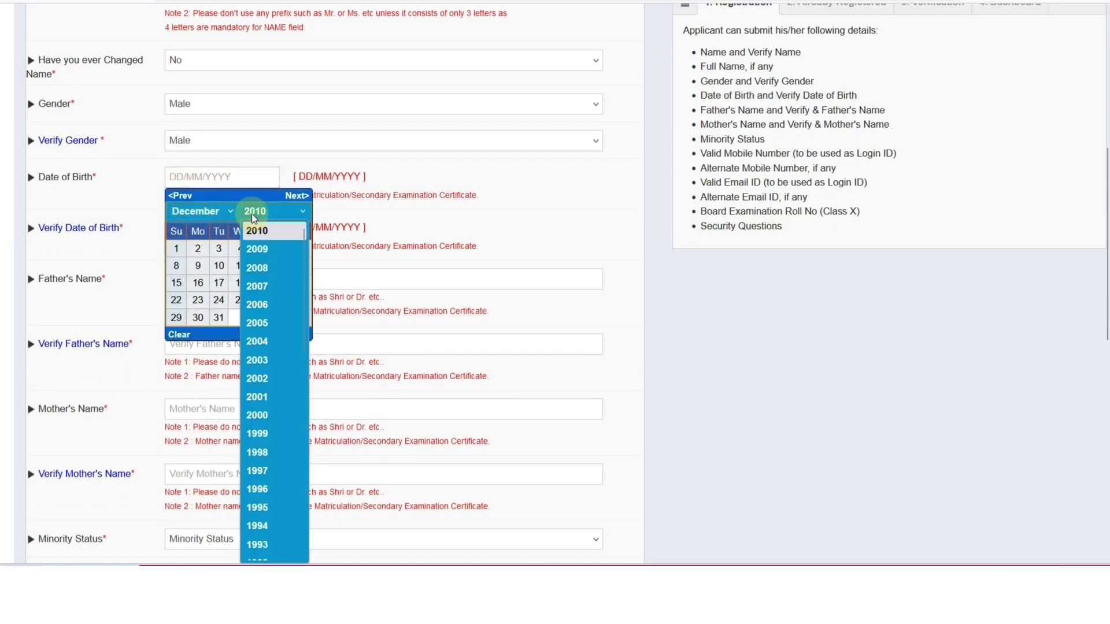
pyautogui.click(257, 305)
pyautogui.click(220, 212)
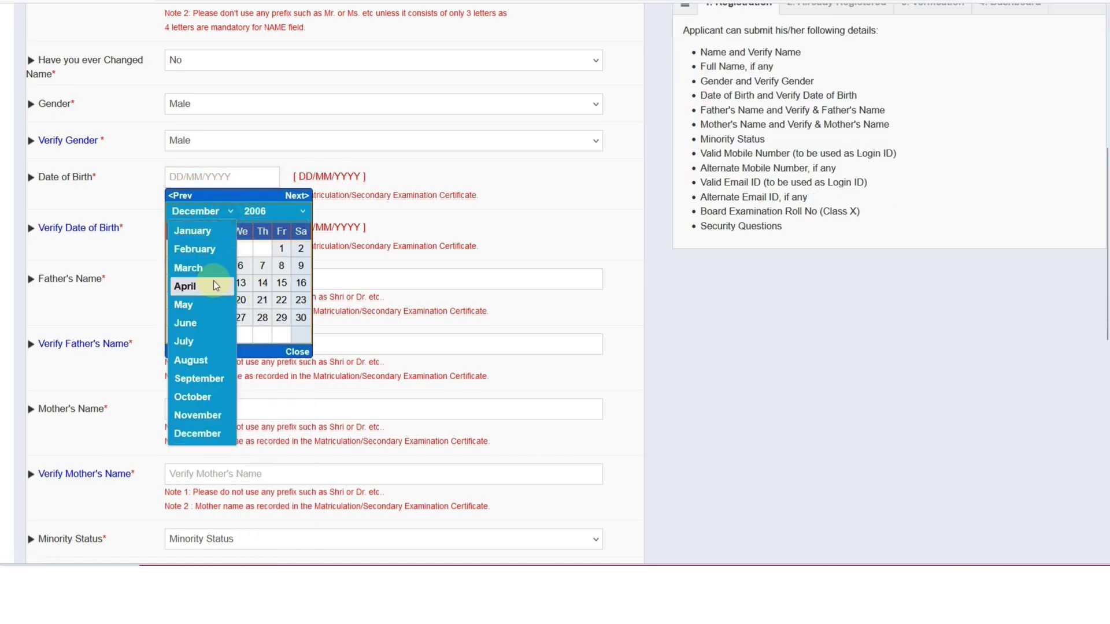
pyautogui.click(209, 269)
pyautogui.click(262, 282)
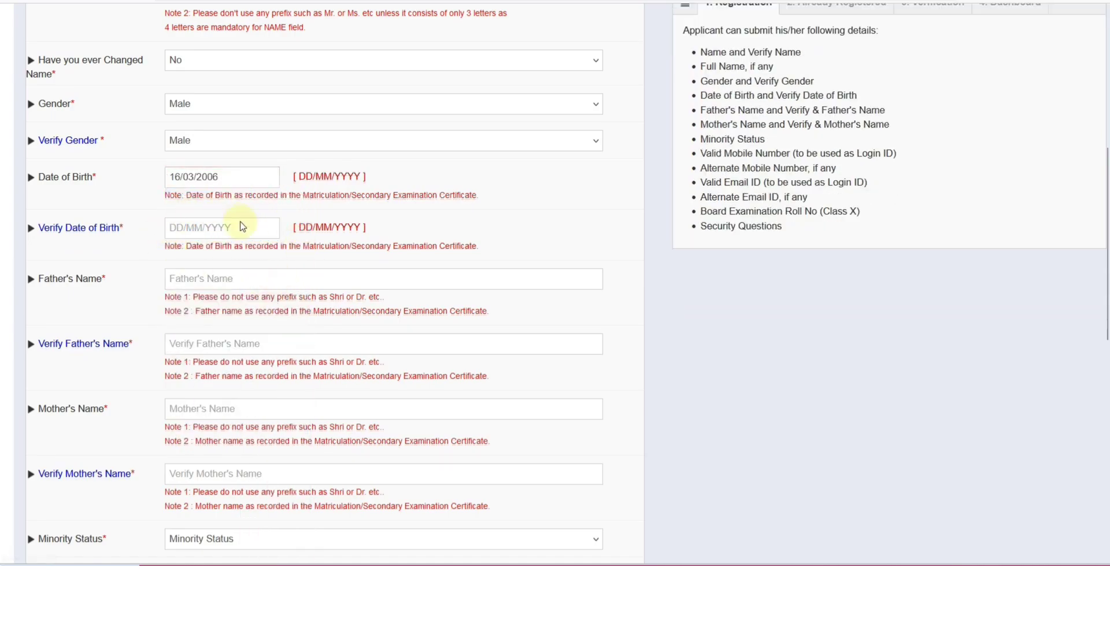
pyautogui.click(241, 226)
pyautogui.scroll(-1, 230, 240)
# Enter the father's full name in the name and confirmation fields
pyautogui.click(191, 212)
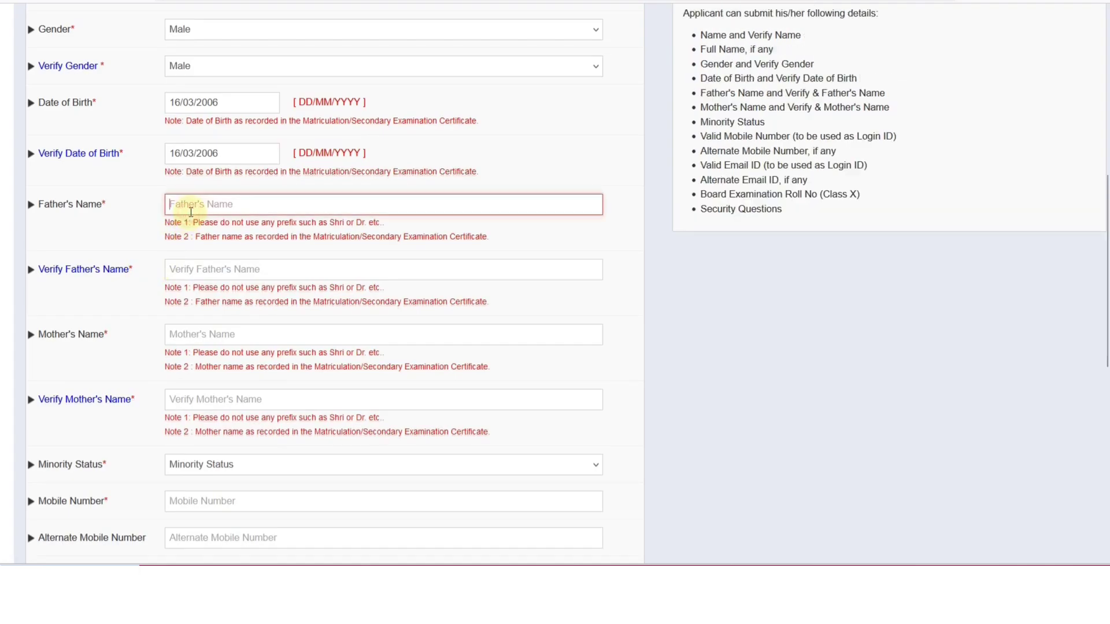
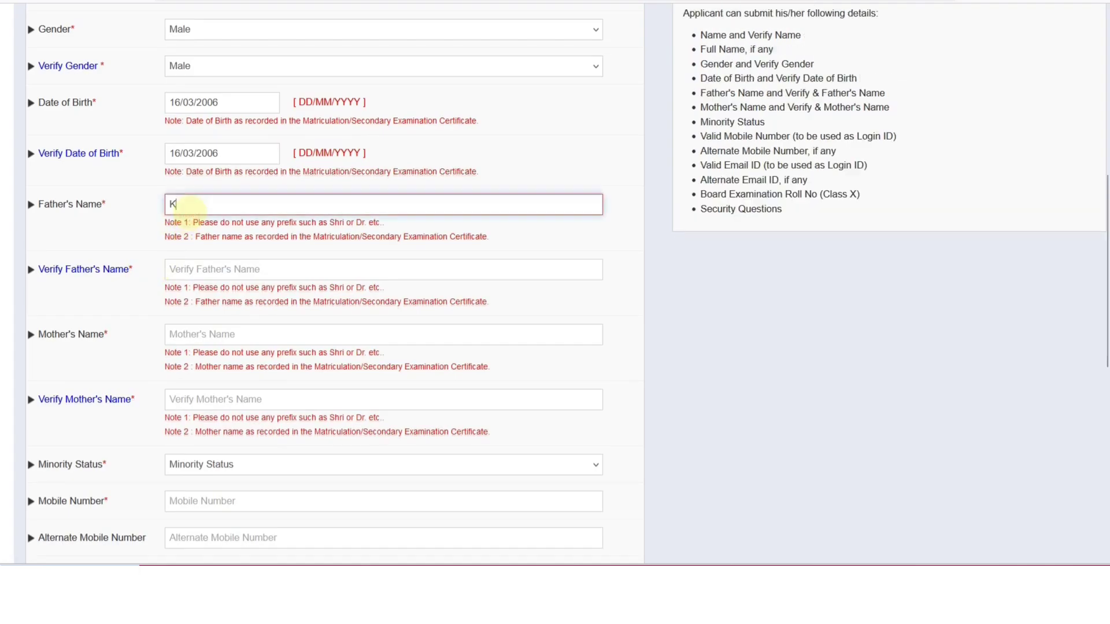
pyautogui.press('Tab')
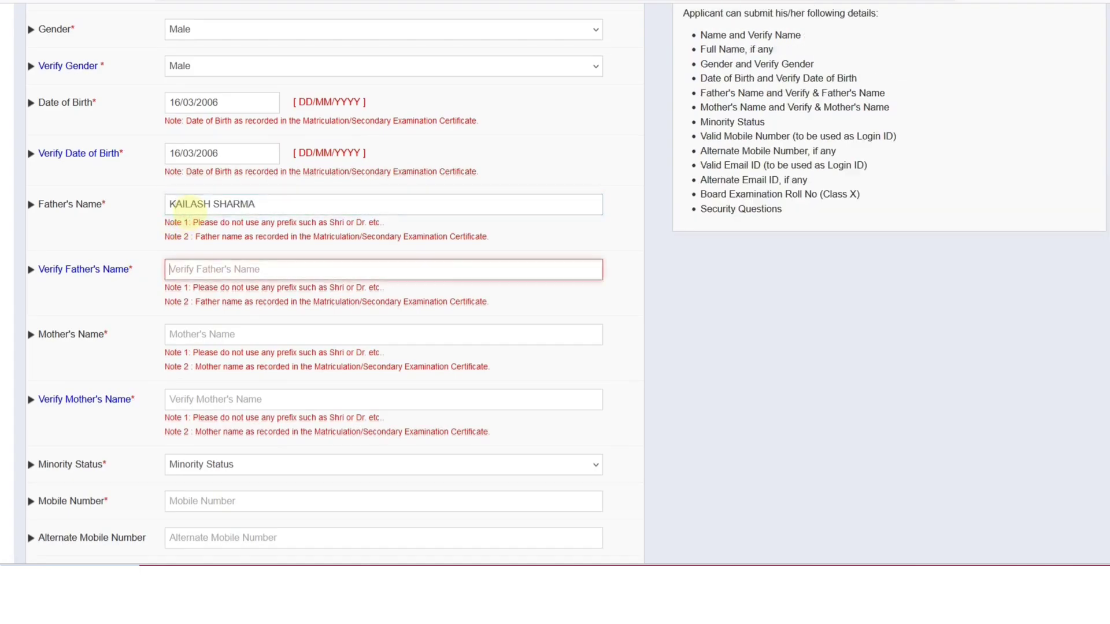
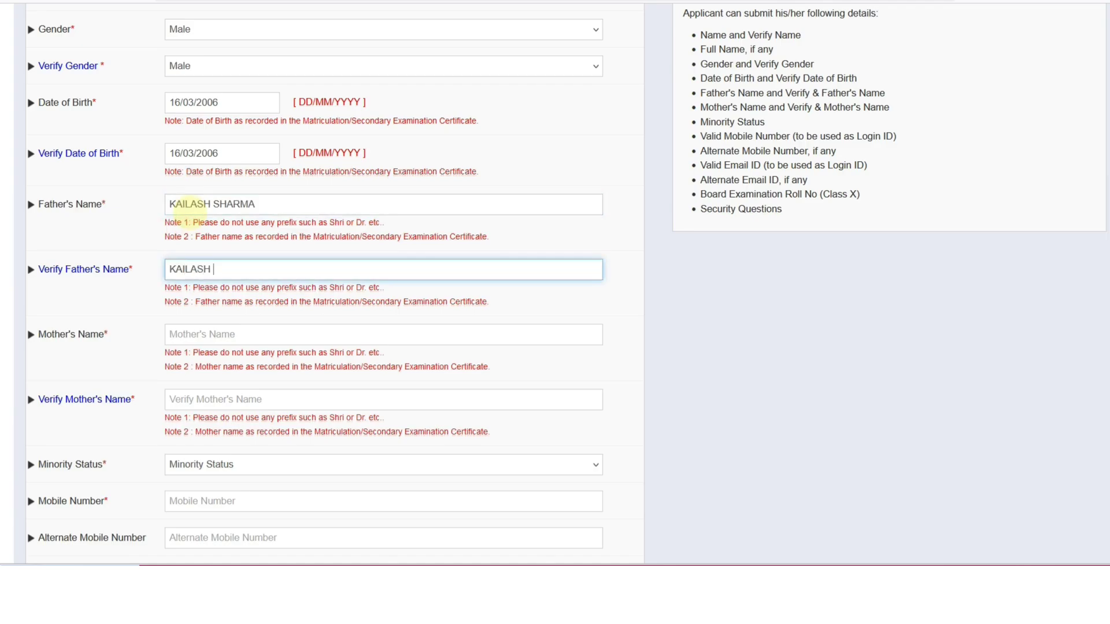
# Enter the mother's name in the name and confirmation fields
pyautogui.press('Tab')
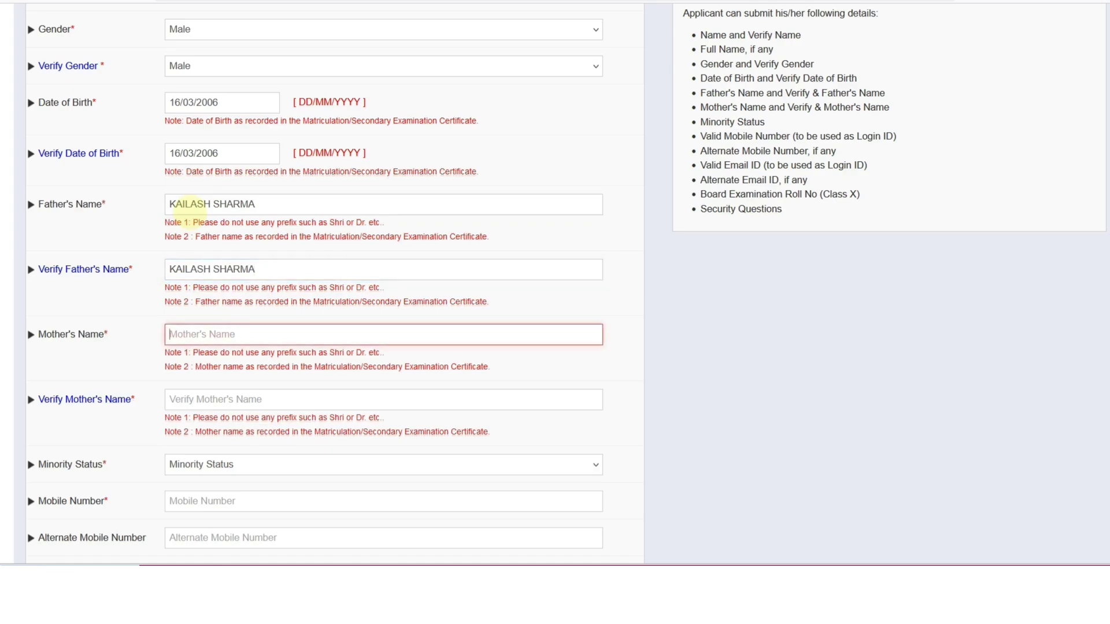
pyautogui.write('REENA')
pyautogui.press('Tab')
pyautogui.write('REE')
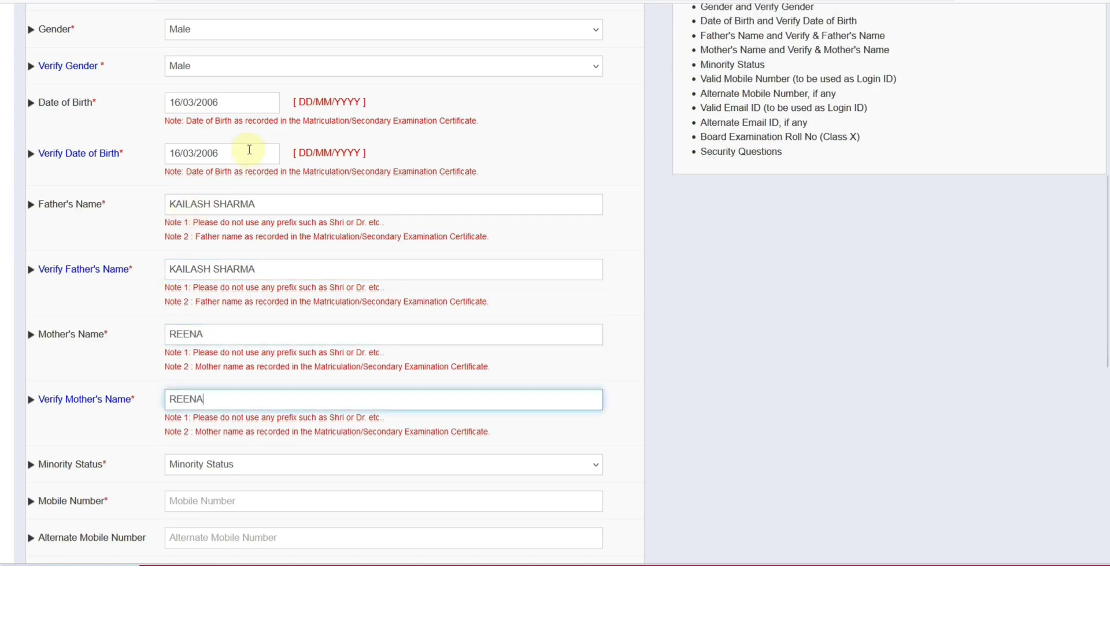
# Set Minority Status to No after briefly viewing the Yes options
pyautogui.scroll(-5, 248, 150)
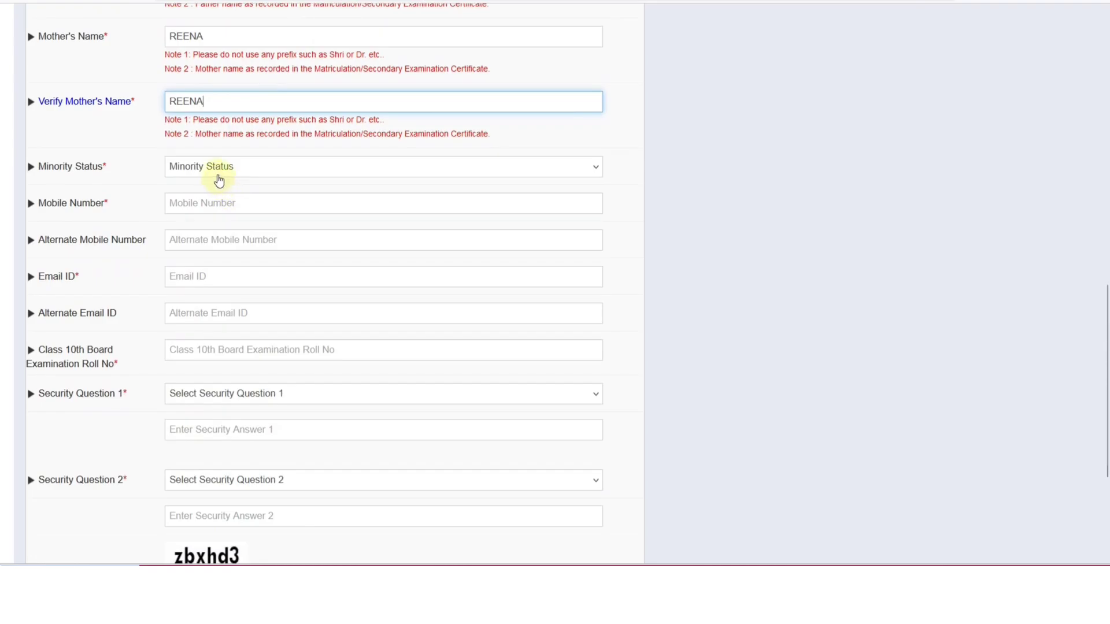
pyautogui.click(217, 174)
pyautogui.click(208, 206)
pyautogui.click(212, 199)
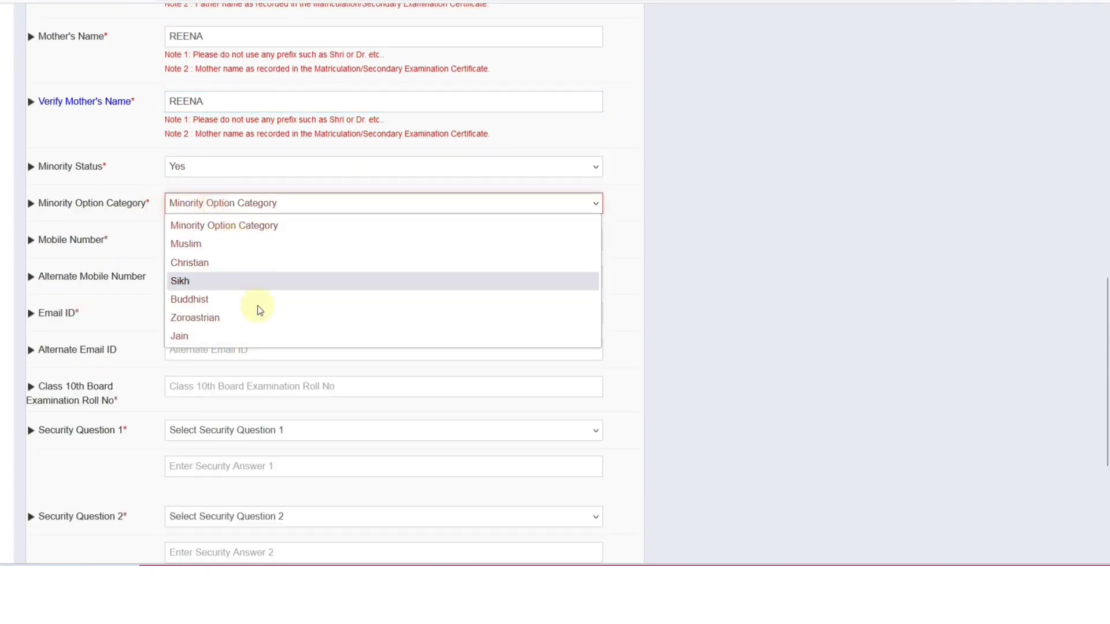
pyautogui.click(182, 174)
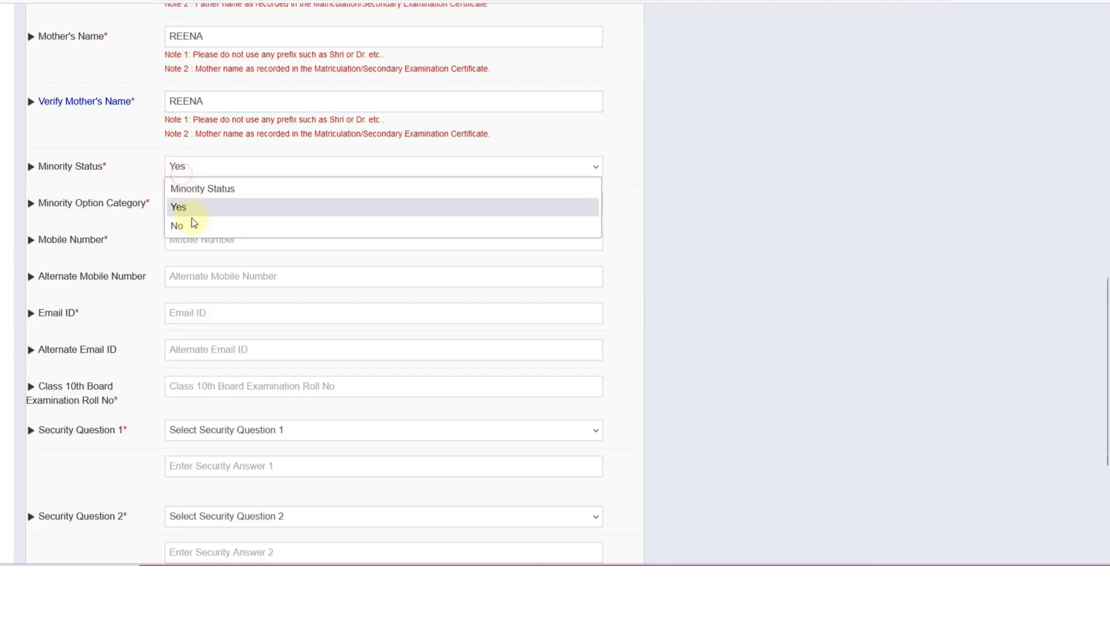
pyautogui.click(192, 223)
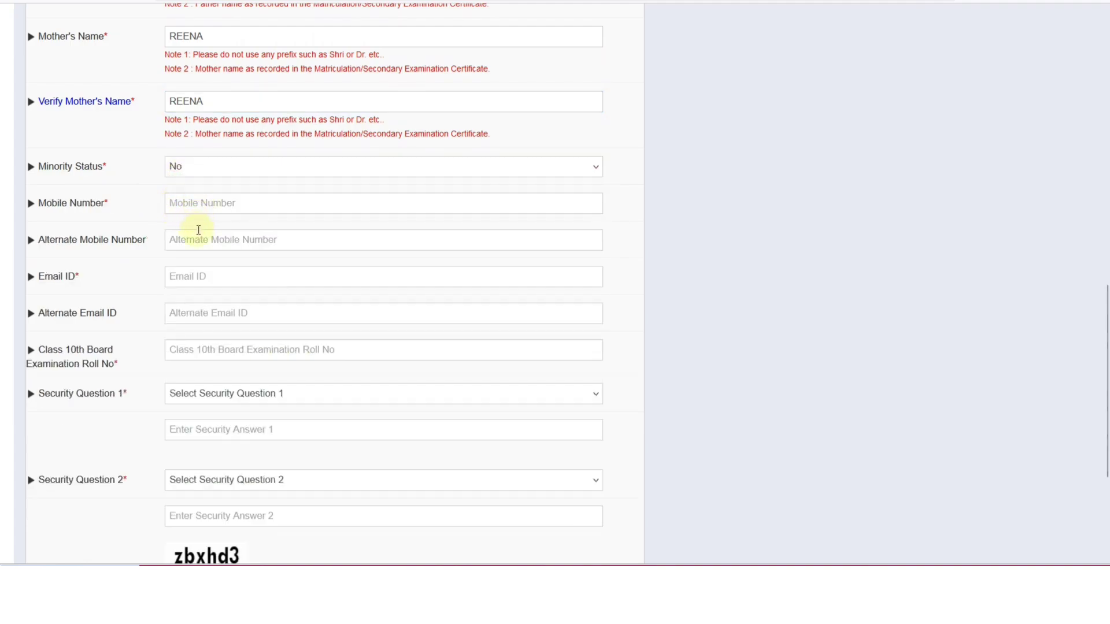
# Choose 'What is your childhood name ?' and 'What is your favorite color ?' as security questions
pyautogui.scroll(-1, 201, 237)
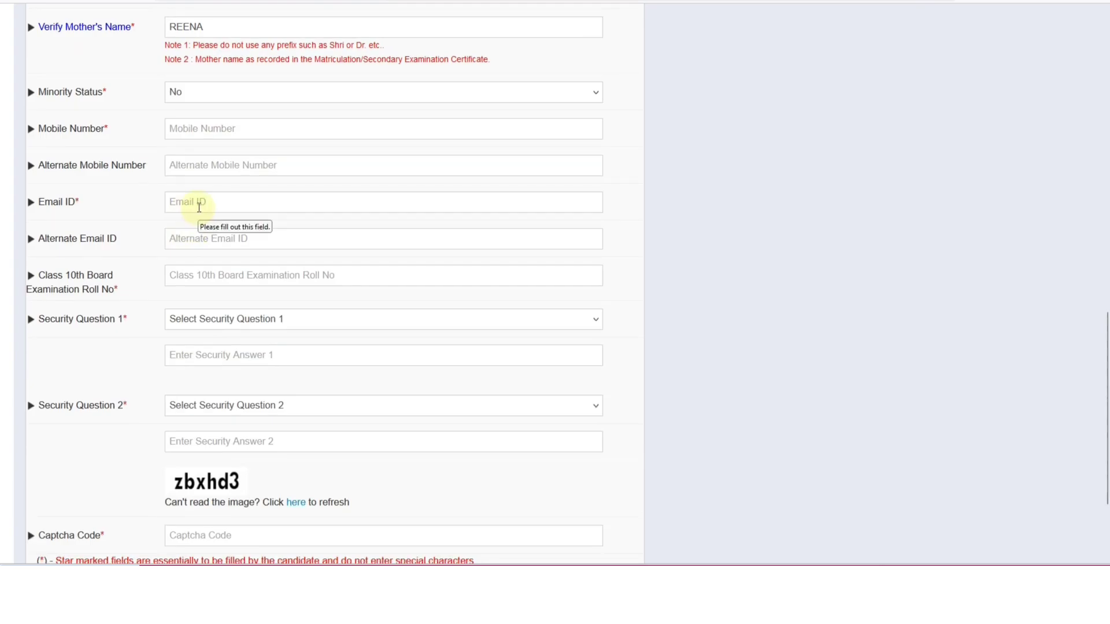
pyautogui.scroll(-1, 200, 207)
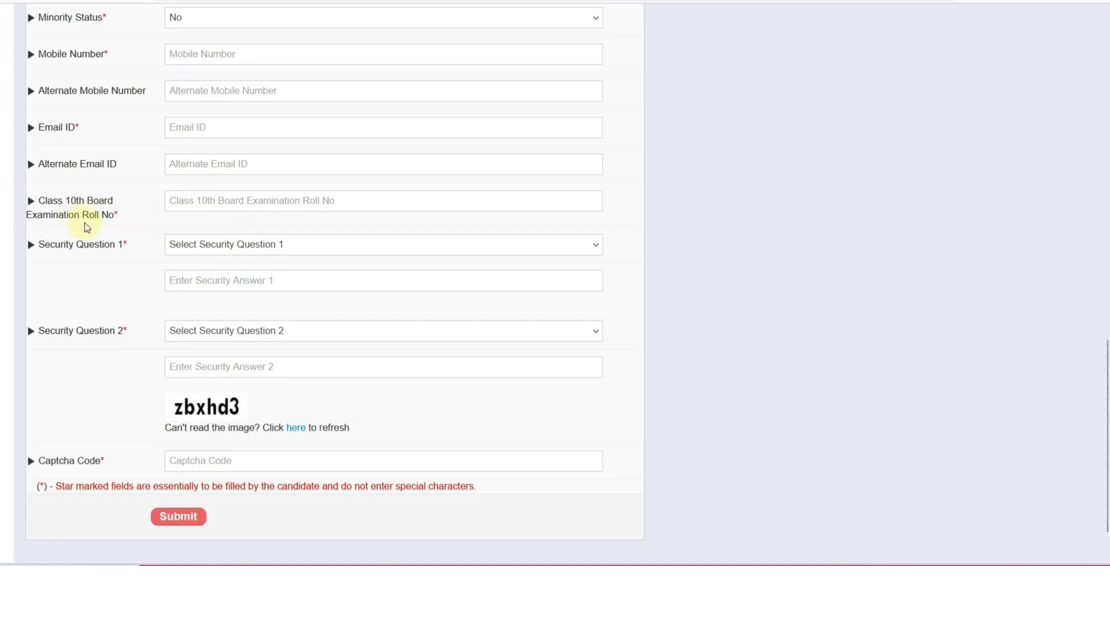
pyautogui.click(194, 204)
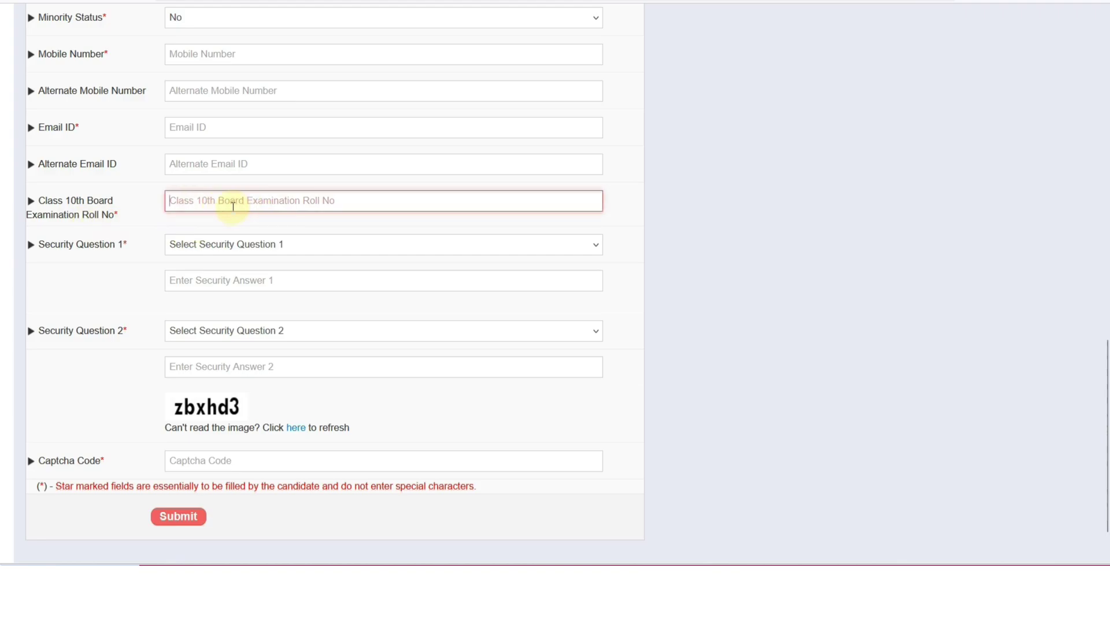
pyautogui.scroll(-1, 233, 206)
pyautogui.click(211, 181)
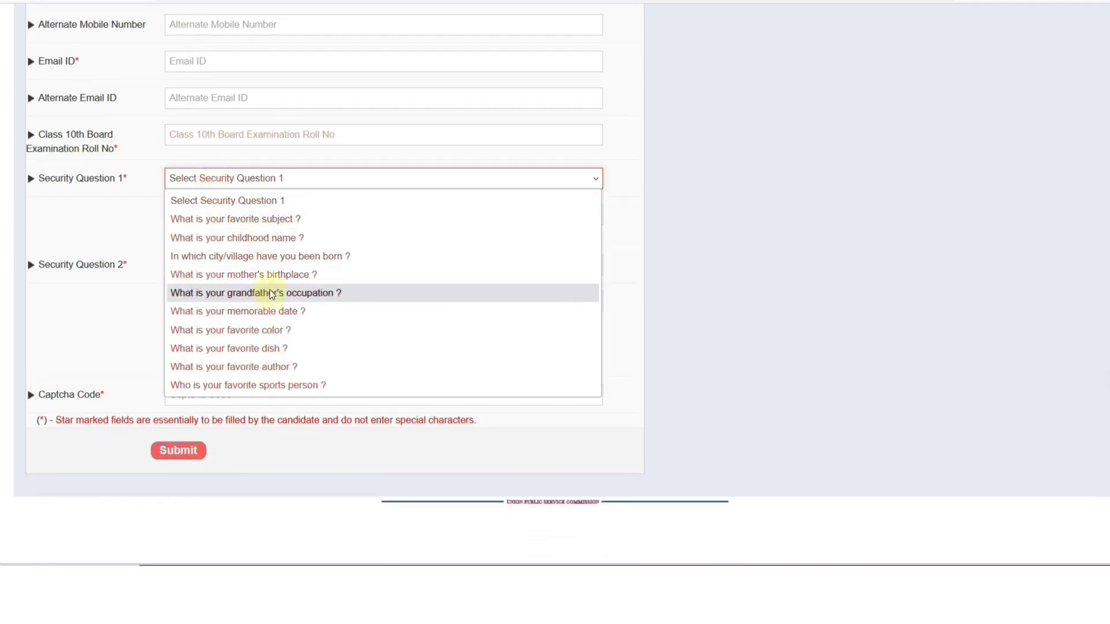
pyautogui.click(266, 237)
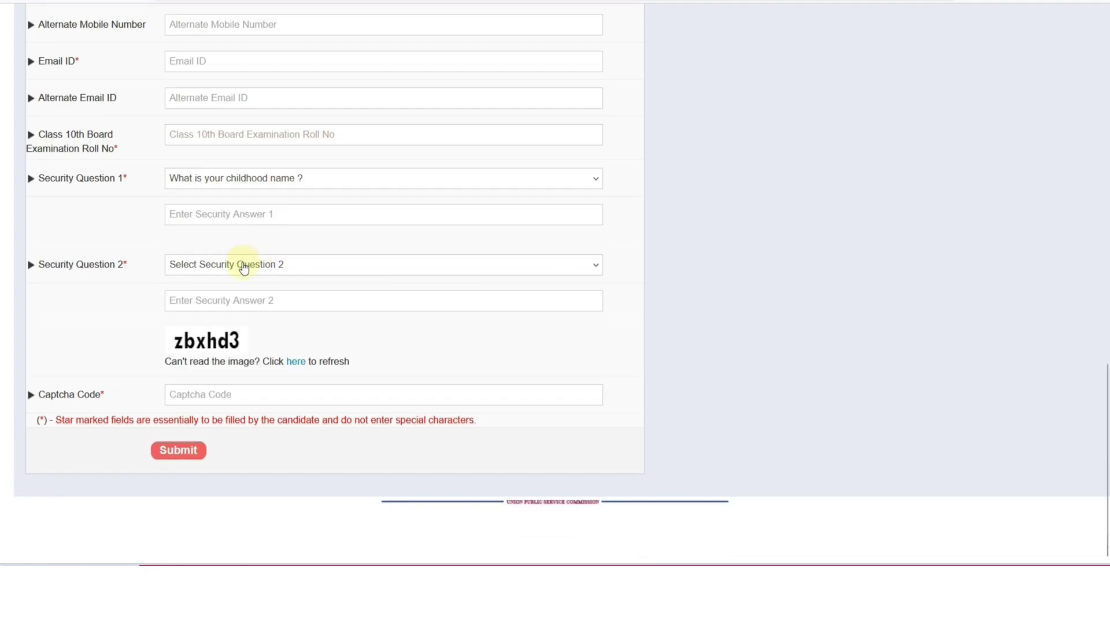
pyautogui.click(240, 265)
pyautogui.click(270, 415)
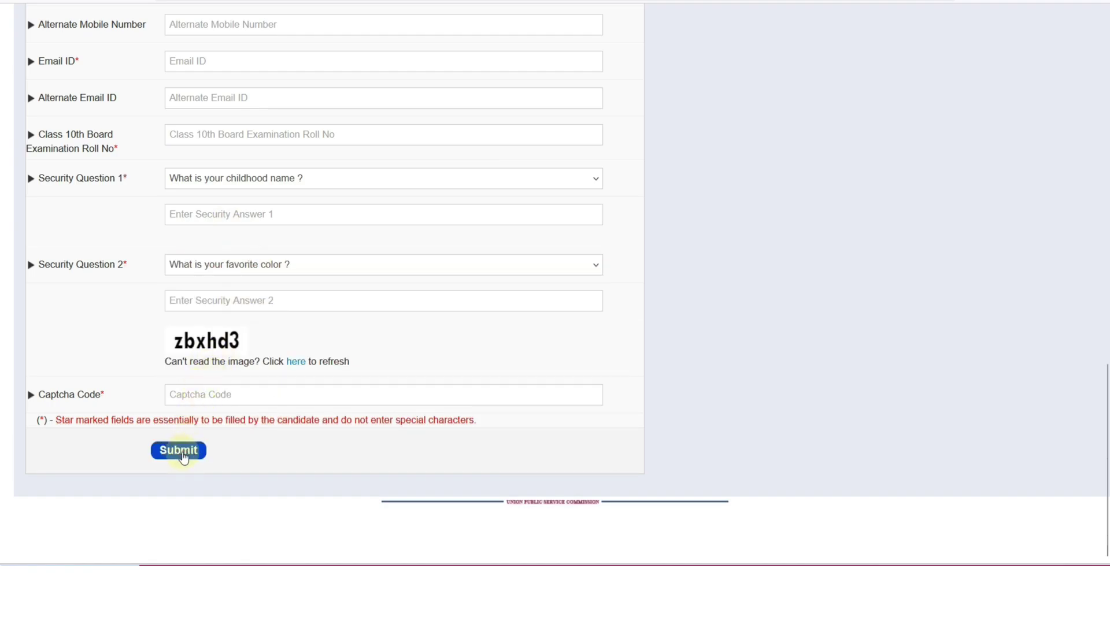
pyautogui.scroll(8, 266, 439)
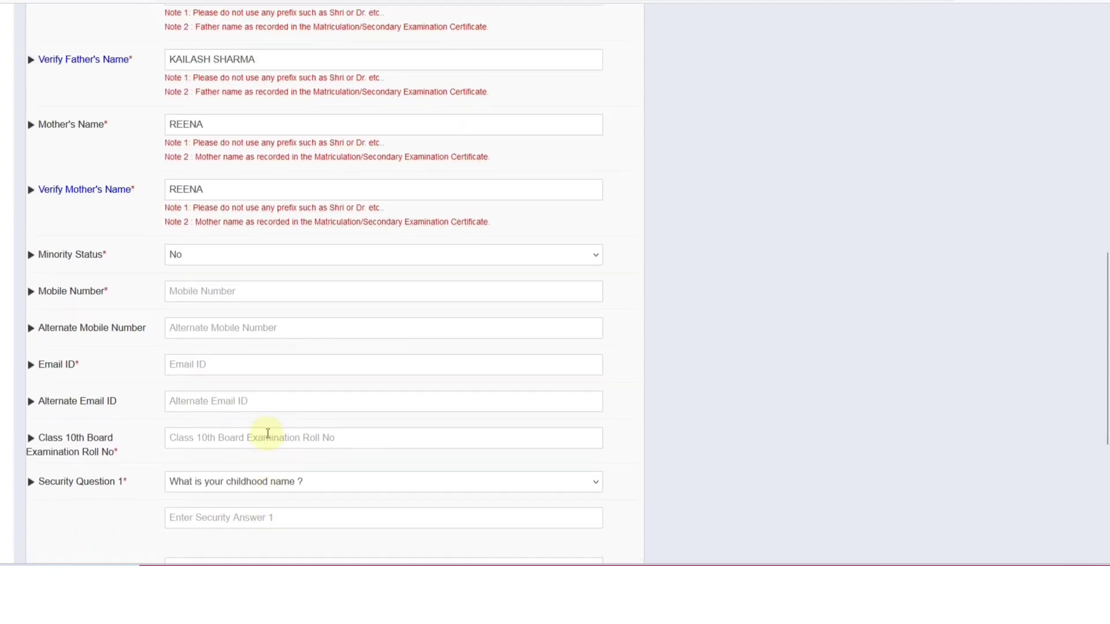
# Review the Personal Information preview and accept it with I Agree
pyautogui.scroll(-8, 267, 434)
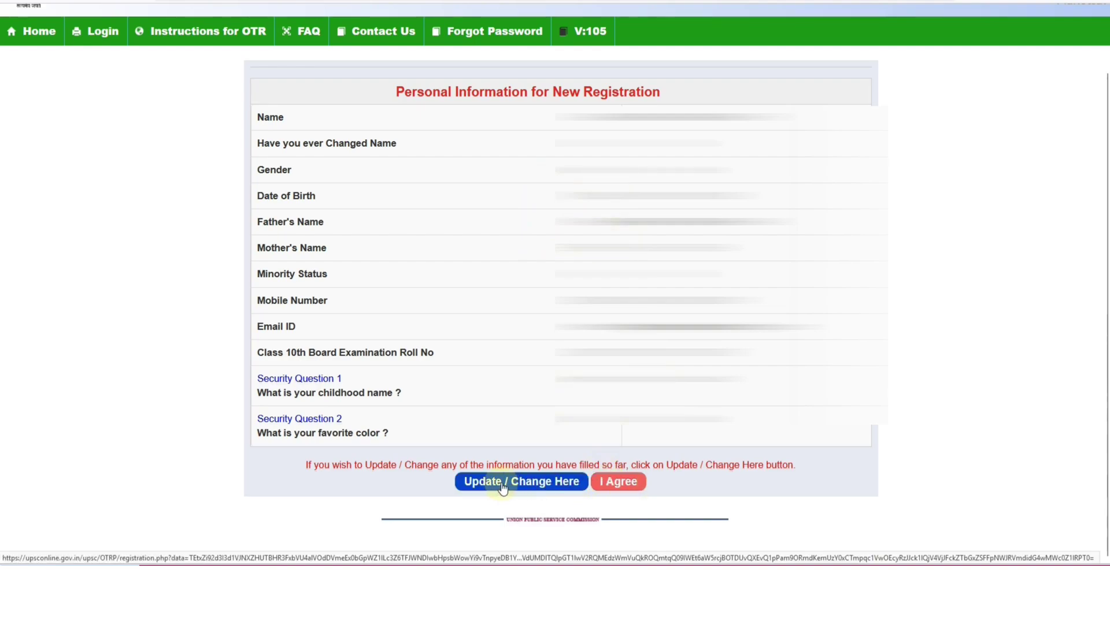
pyautogui.click(619, 483)
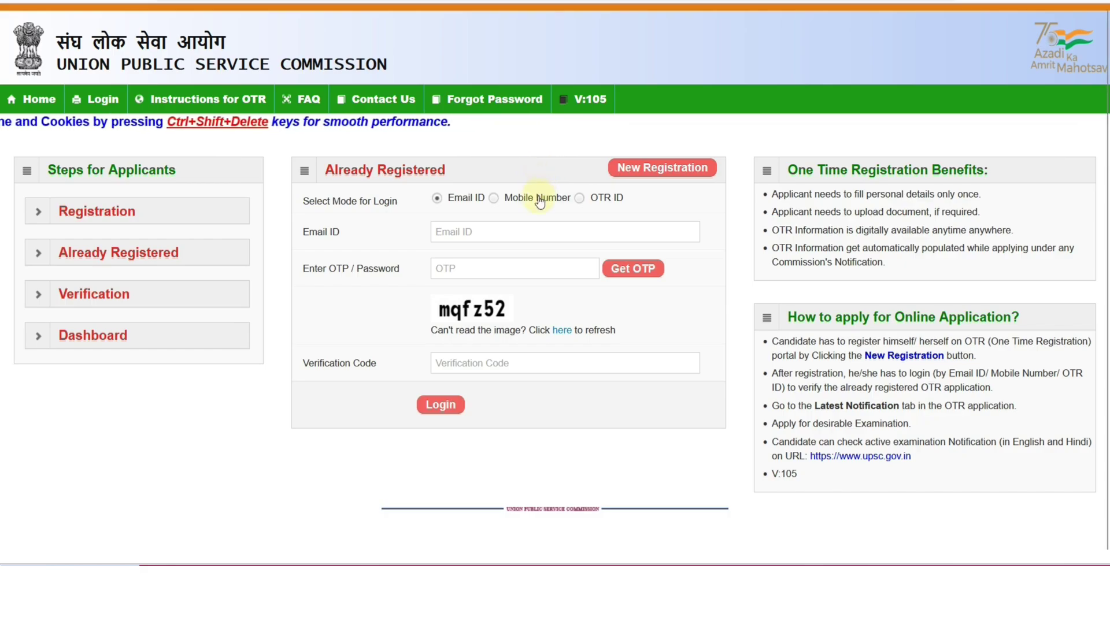
# Cycle through the Email ID and Mobile Number login modes, ending on OTR ID
pyautogui.click(578, 199)
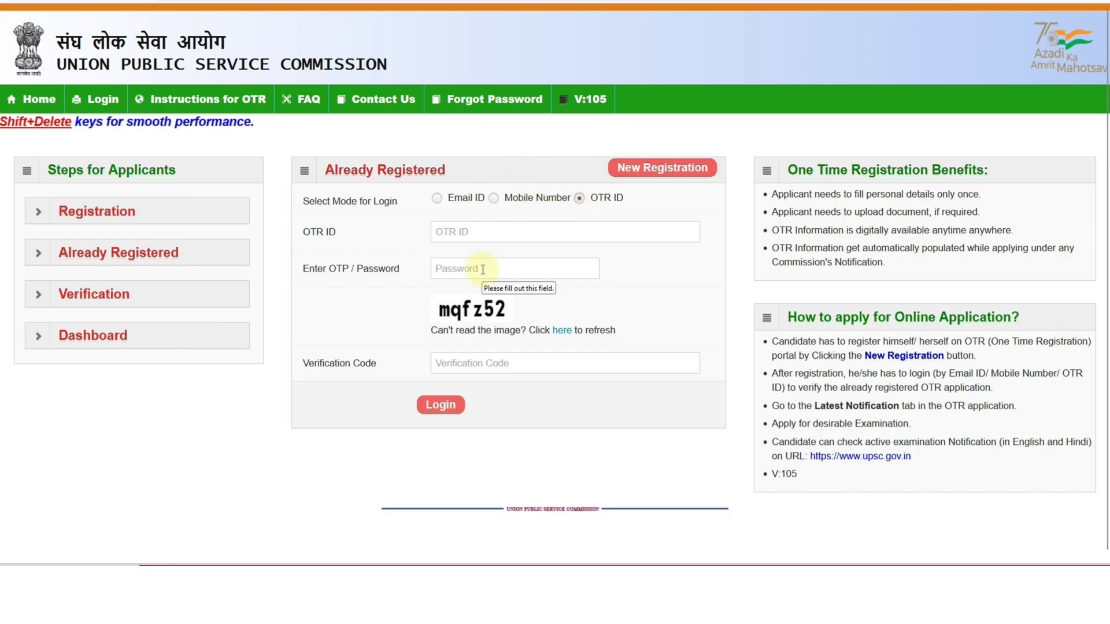
pyautogui.click(436, 198)
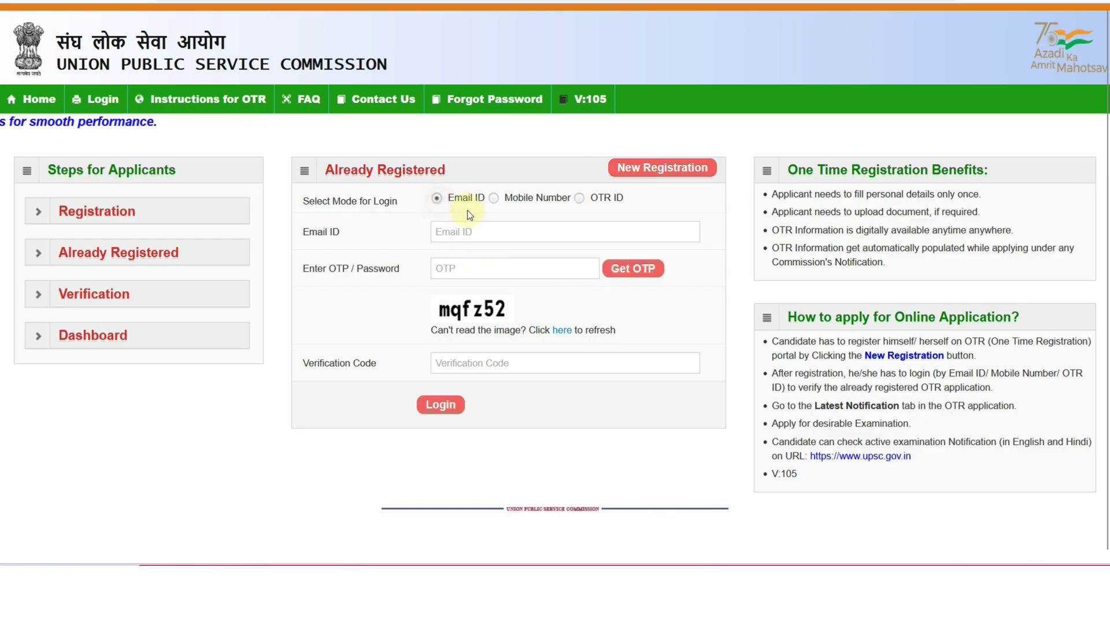
pyautogui.click(494, 200)
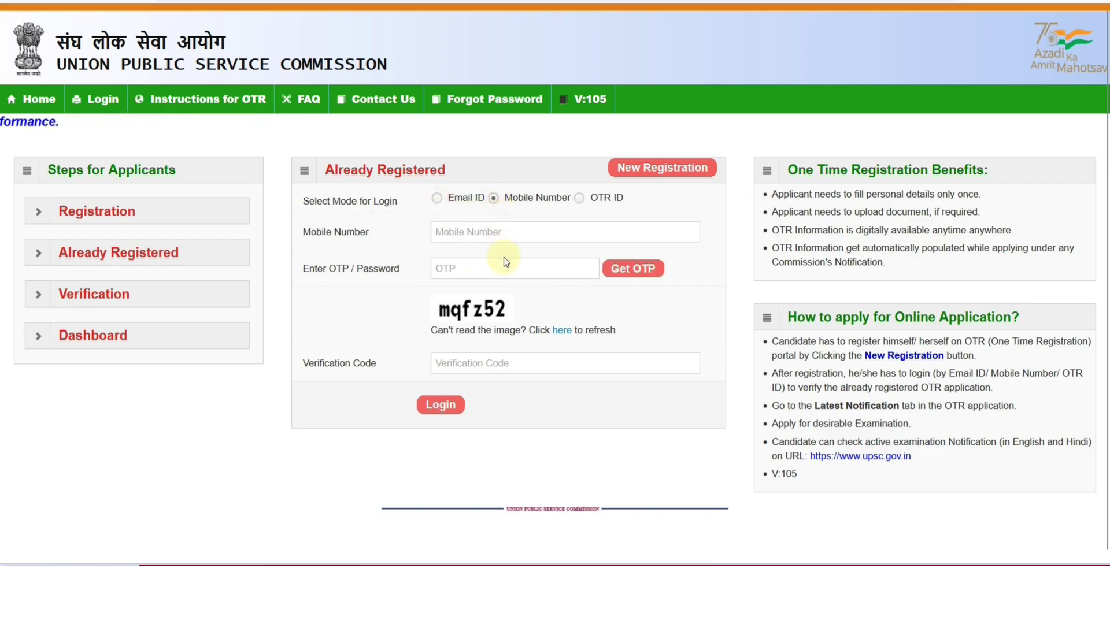
pyautogui.click(578, 199)
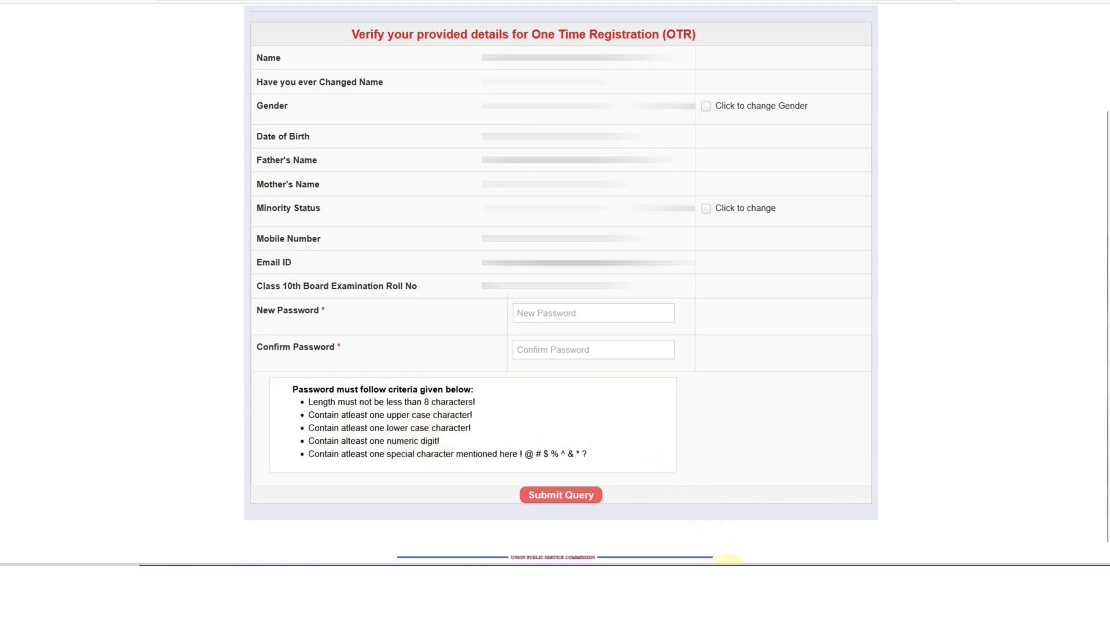
# Place the Notepad password note beside the form and select the saved password
pyautogui.moveTo(575, 199); pyautogui.dragTo(894, 295)
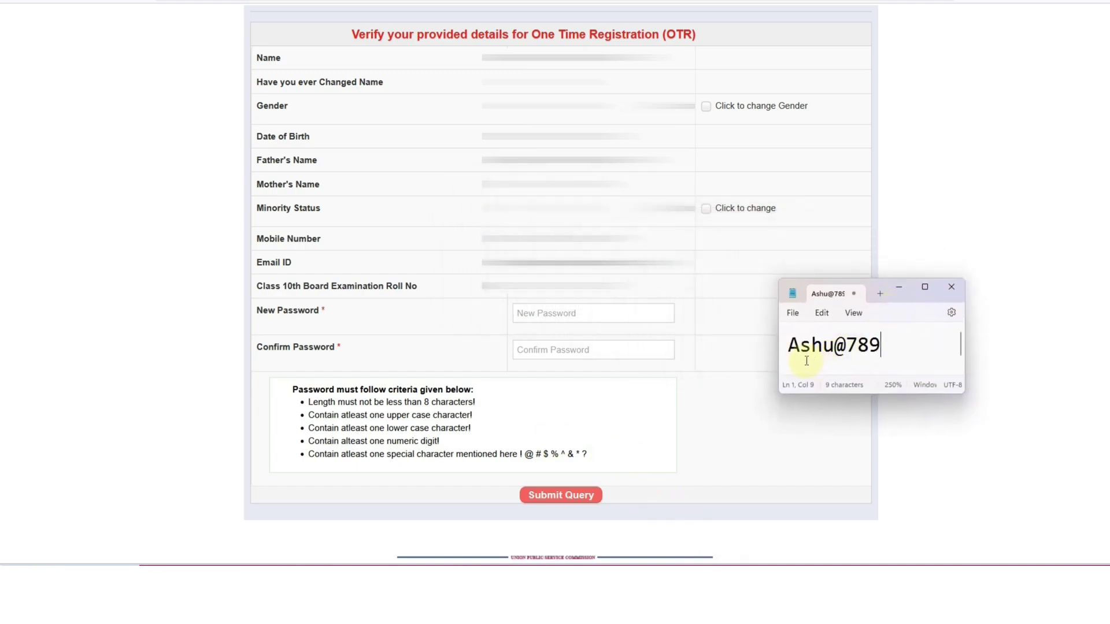
pyautogui.moveTo(787, 350); pyautogui.dragTo(875, 345)
pyautogui.click(871, 347)
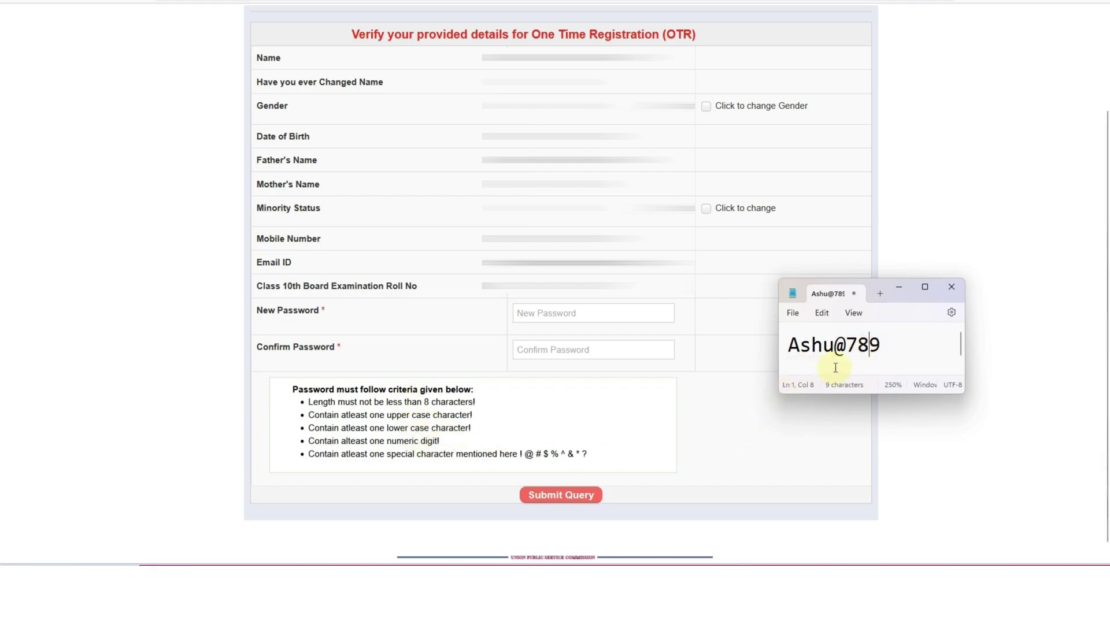
pyautogui.click(562, 503)
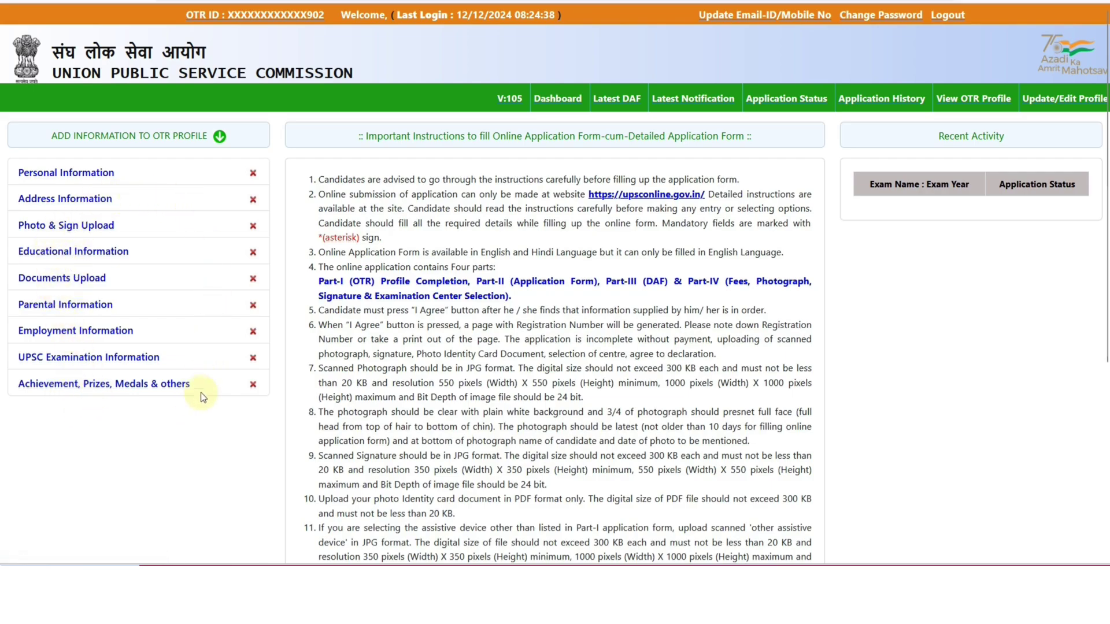
pyautogui.scroll(-5, 509, 363)
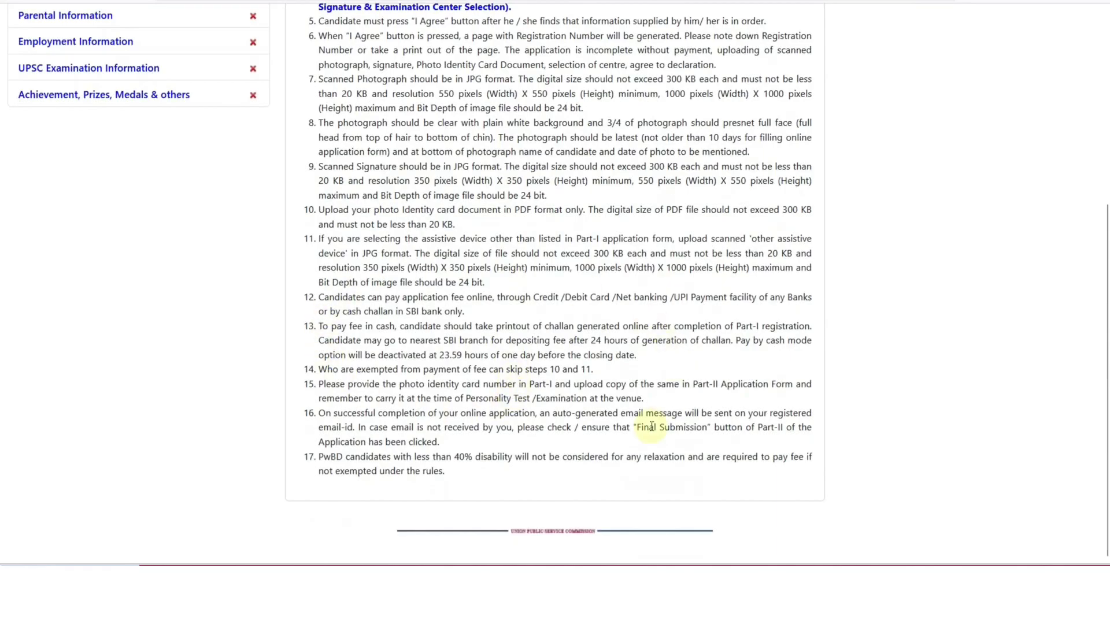
pyautogui.scroll(5, 470, 325)
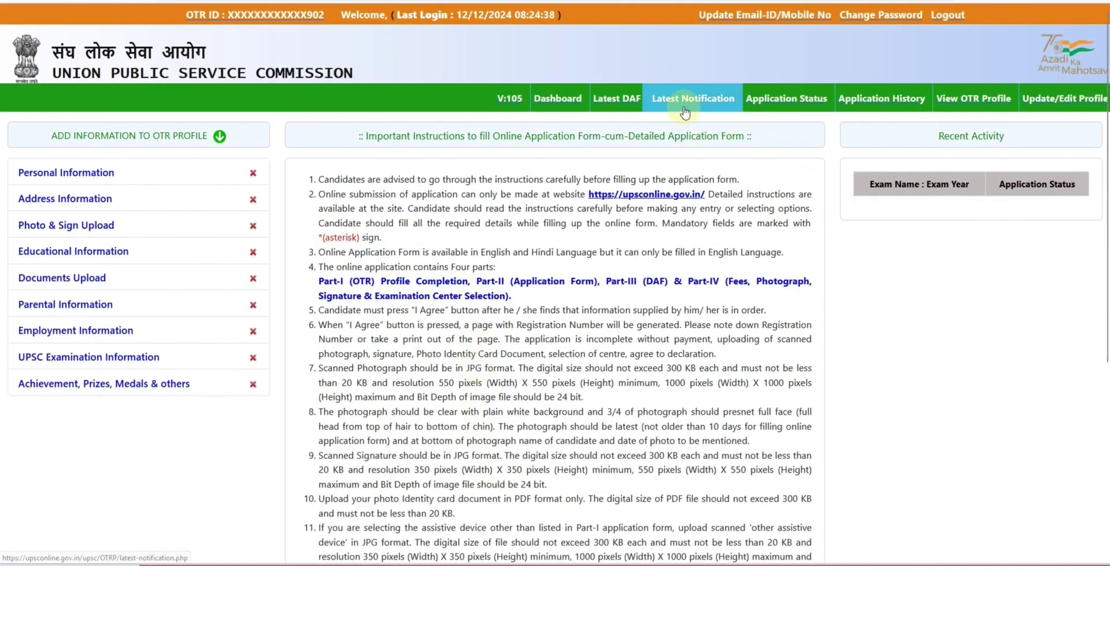
pyautogui.click(685, 109)
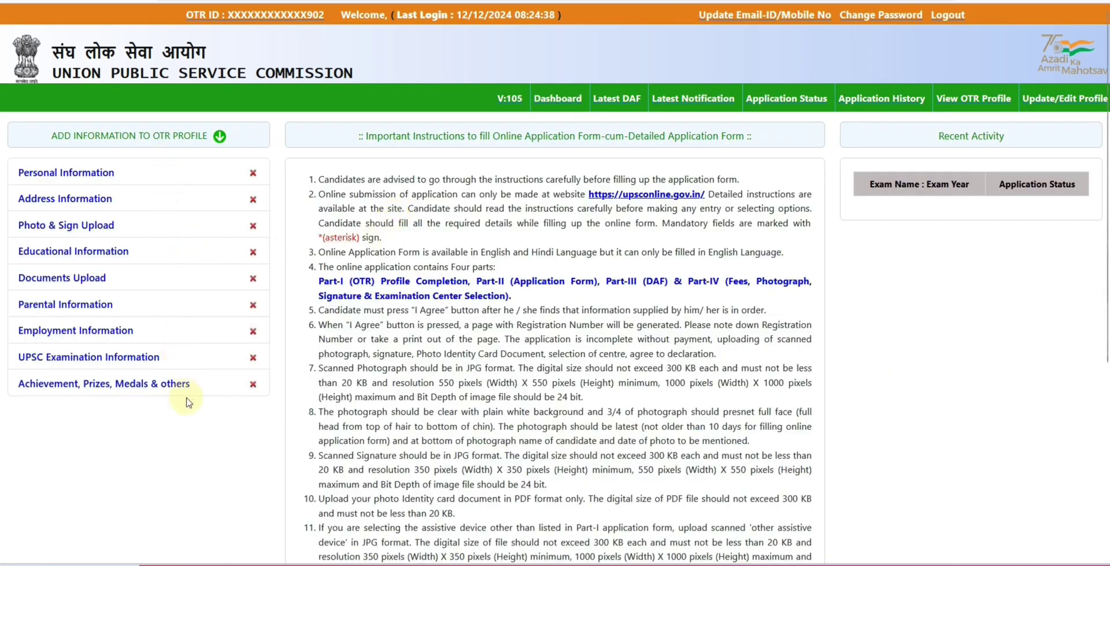
# In Personal Information, choose Citizen of India, mother tongue HINDI and marital status Unmarried
pyautogui.click(75, 174)
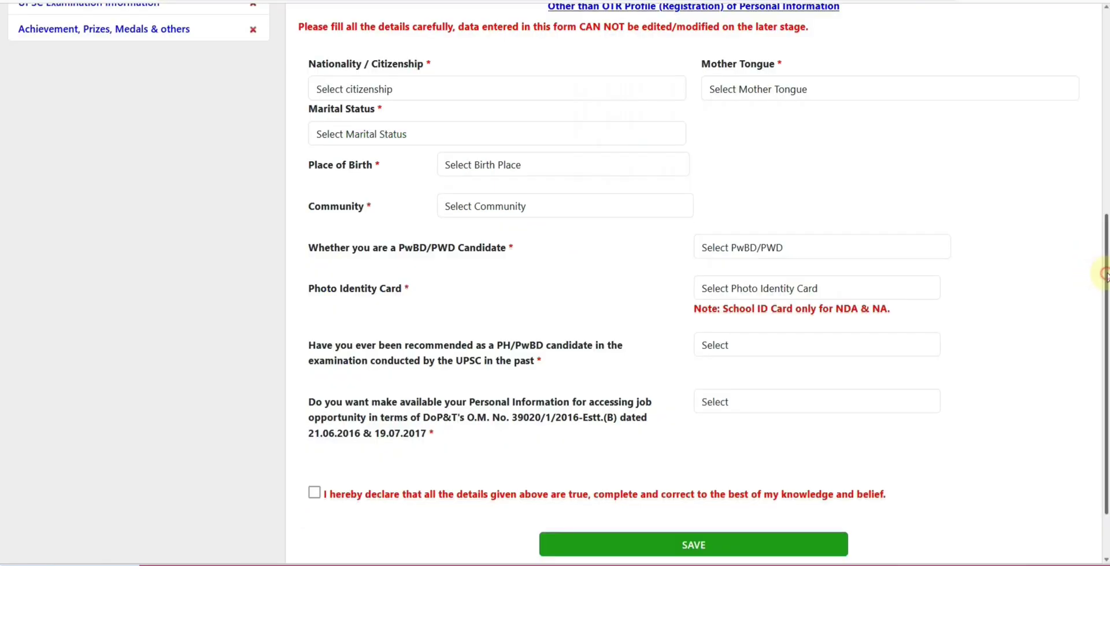
pyautogui.hotkey('ctrl', '+')
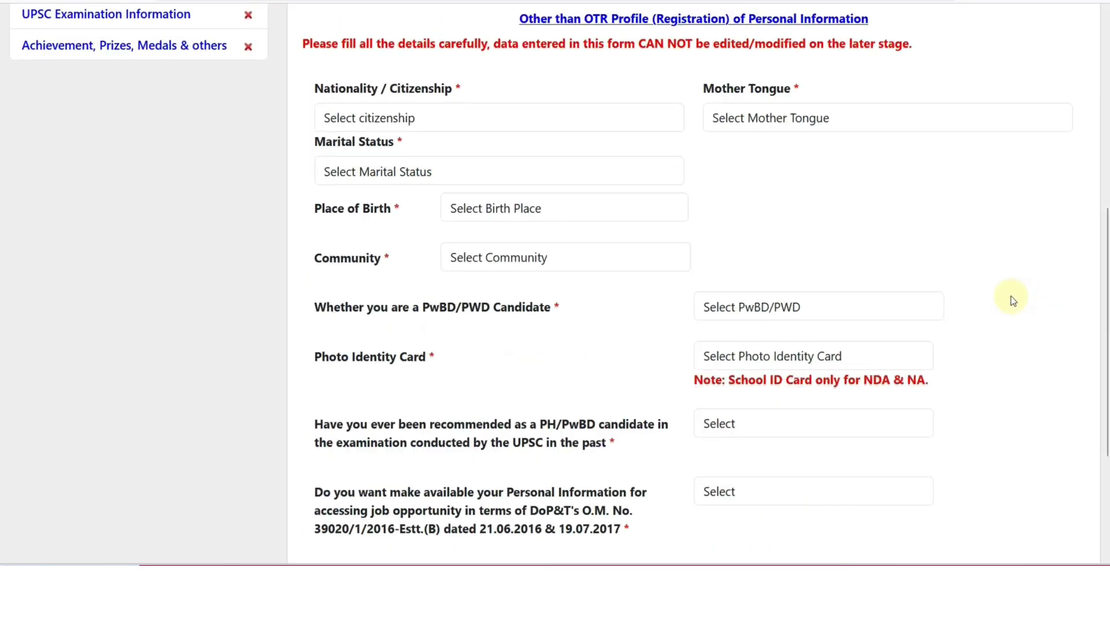
pyautogui.click(461, 121)
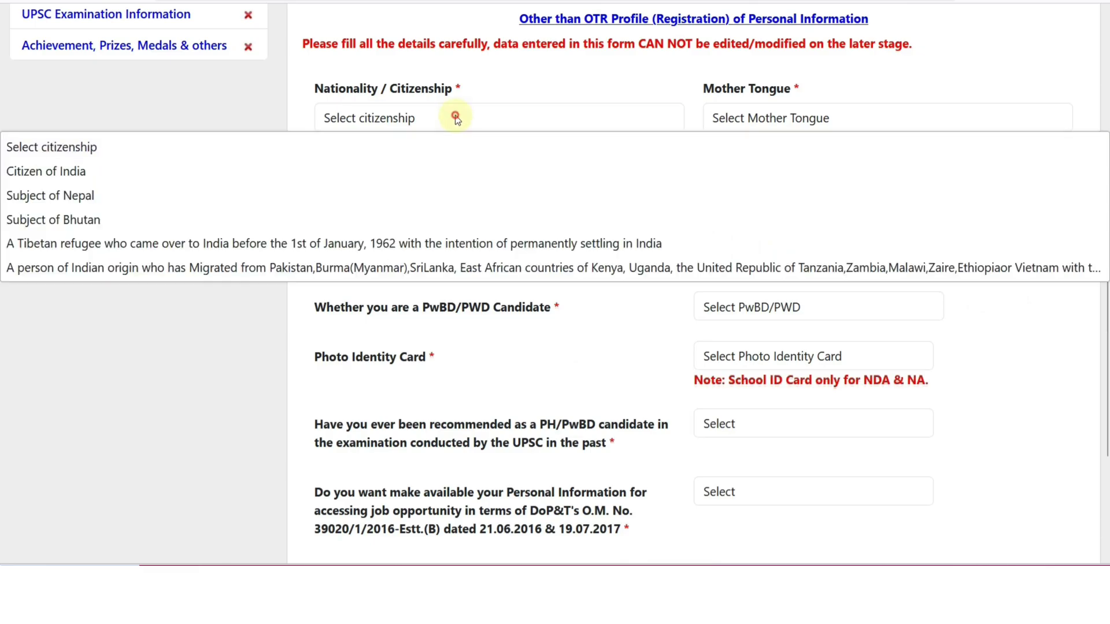
pyautogui.click(354, 166)
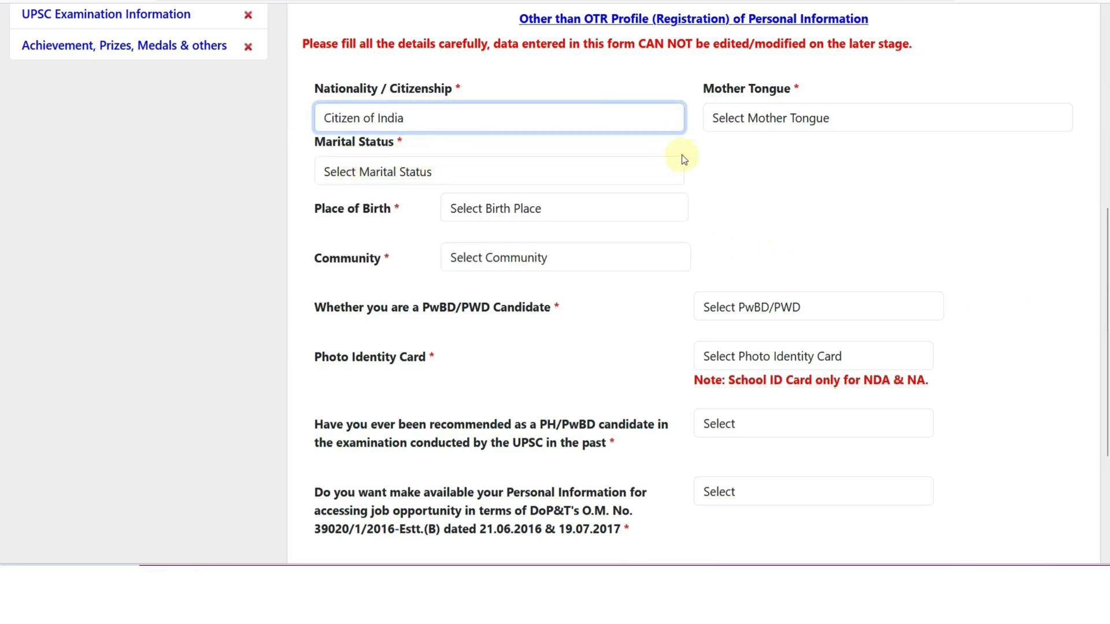
pyautogui.click(744, 129)
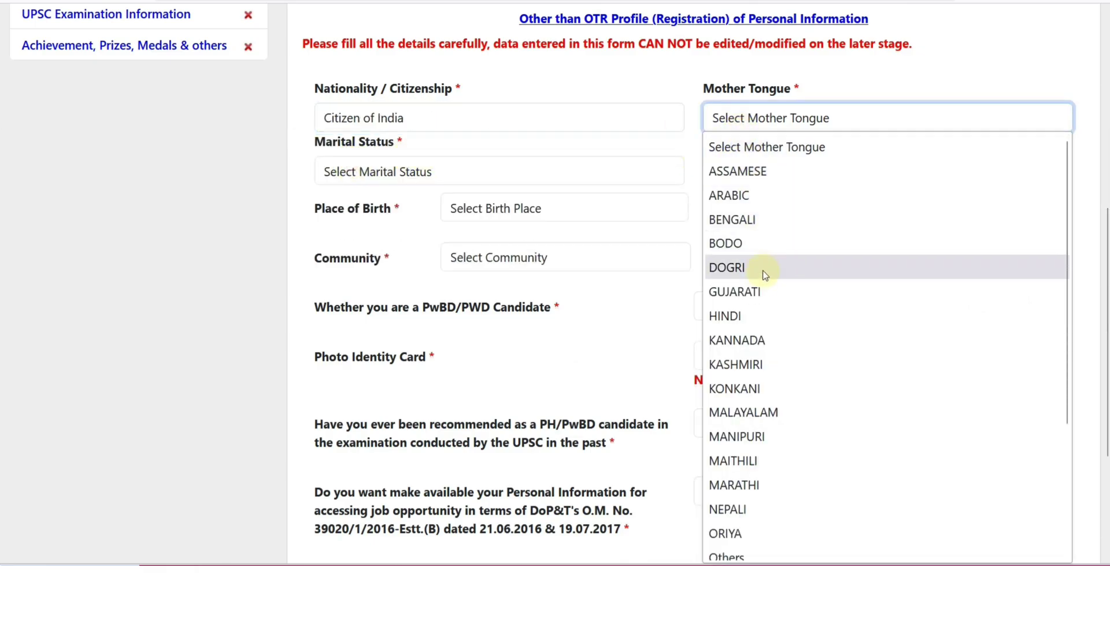
pyautogui.click(746, 311)
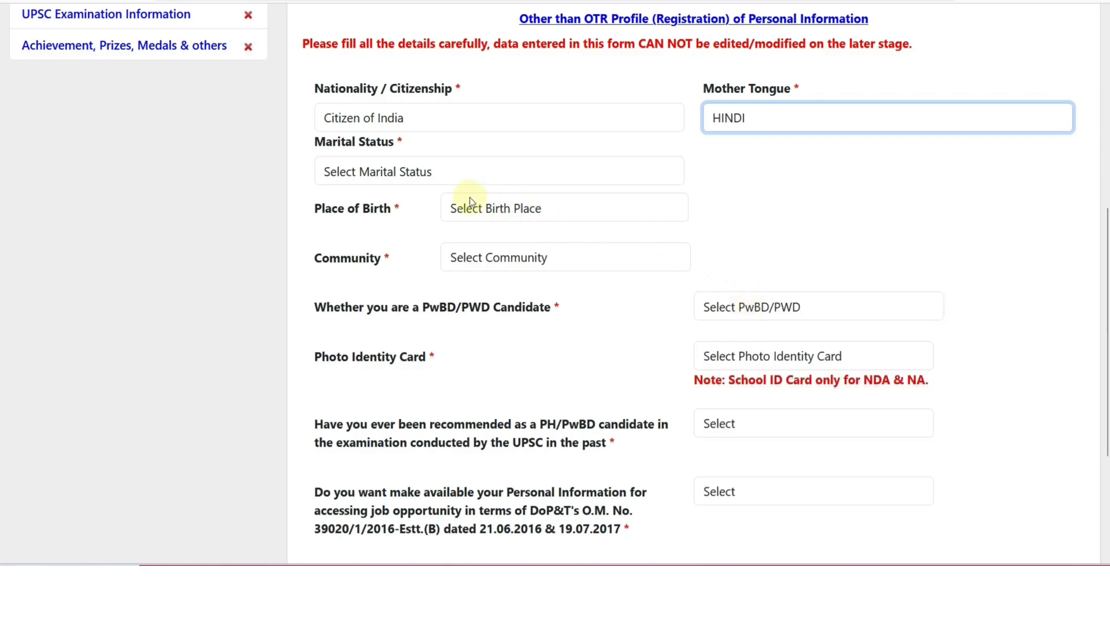
pyautogui.click(396, 179)
pyautogui.click(390, 223)
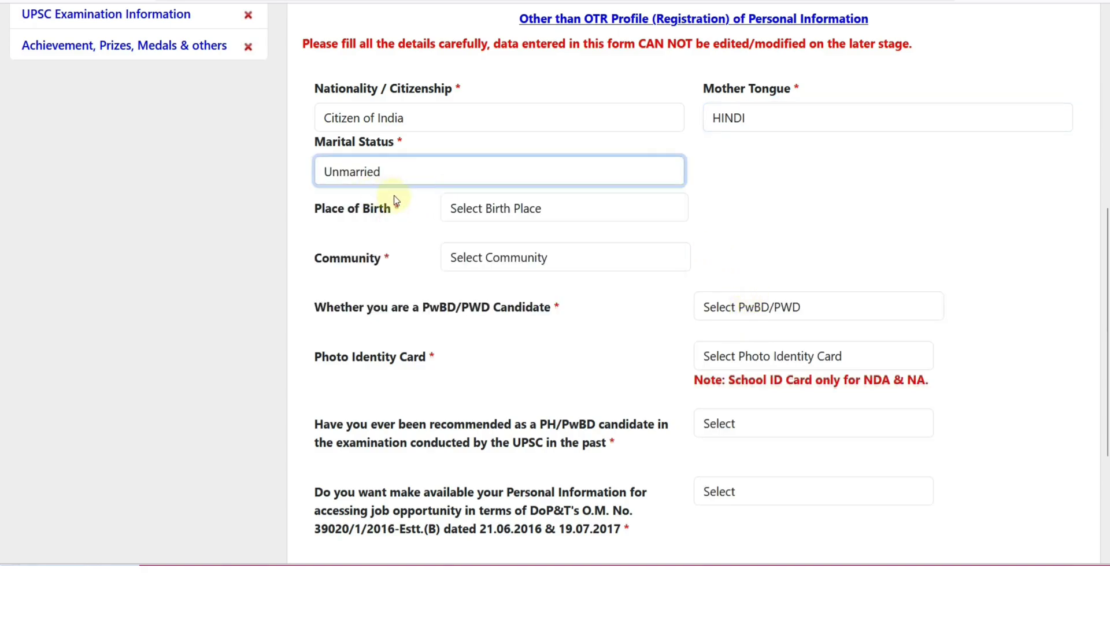
pyautogui.click(485, 215)
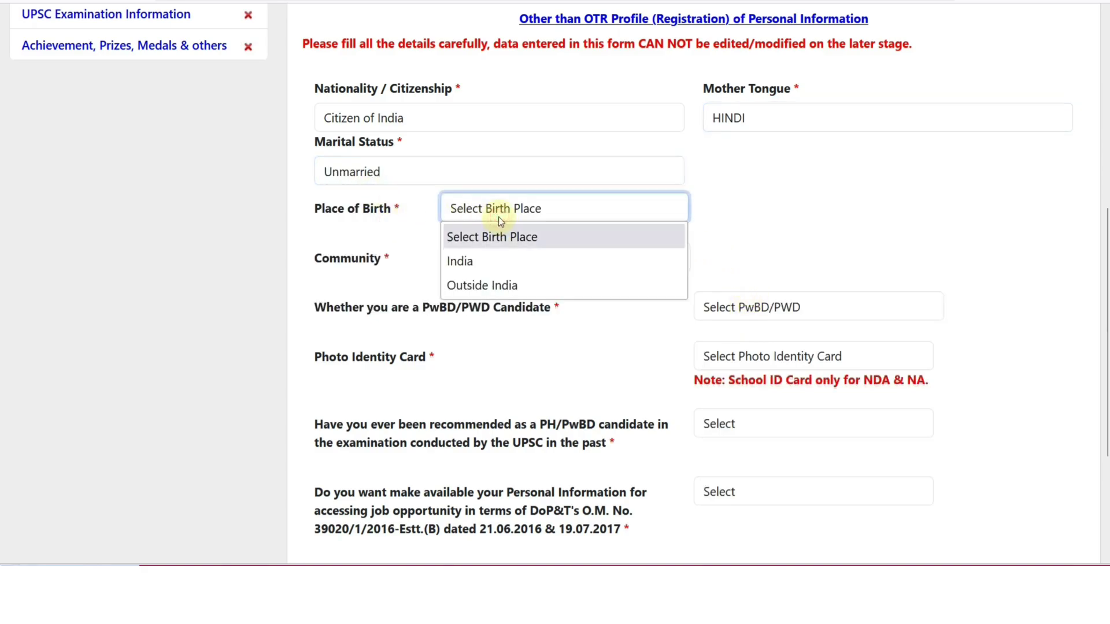
# Set place of birth to India with post office and city ALWAR
pyautogui.click(477, 261)
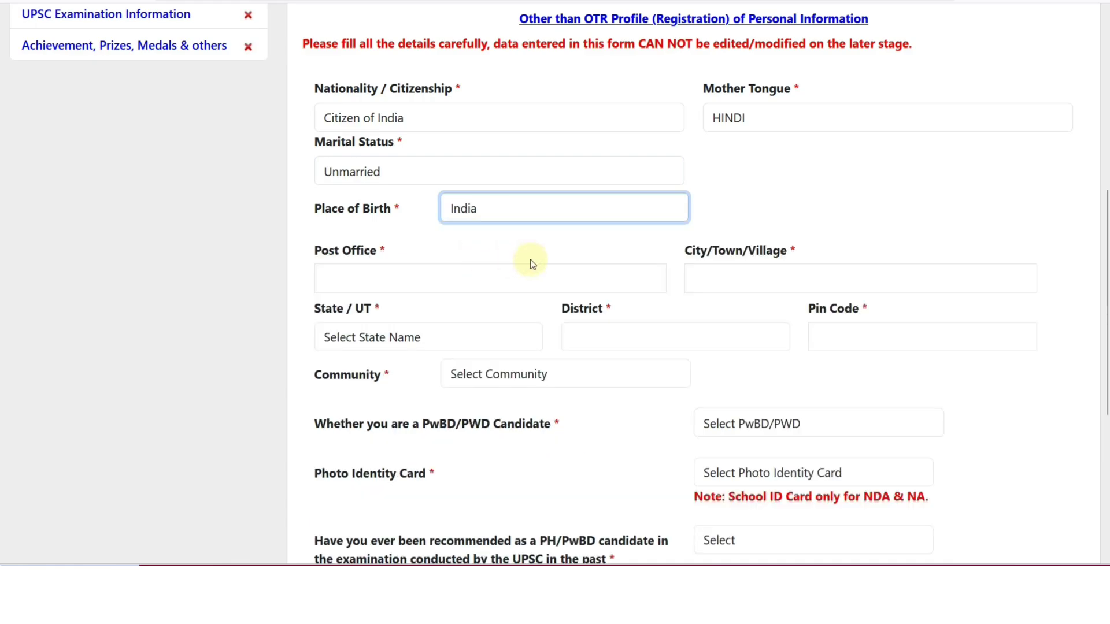
pyautogui.click(399, 272)
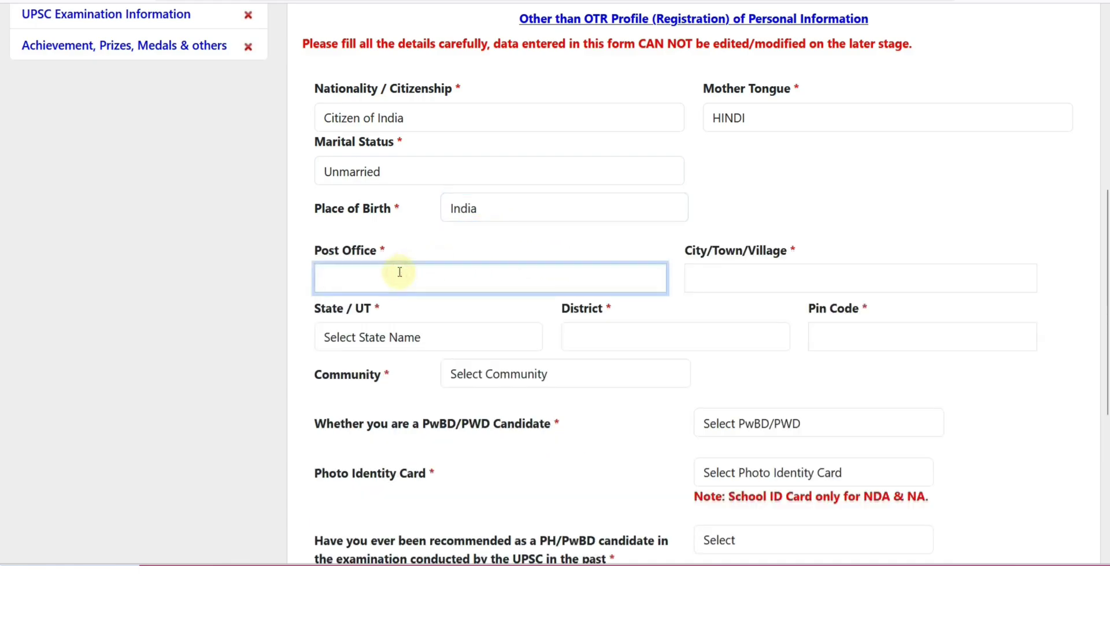
pyautogui.write('ALWAR')
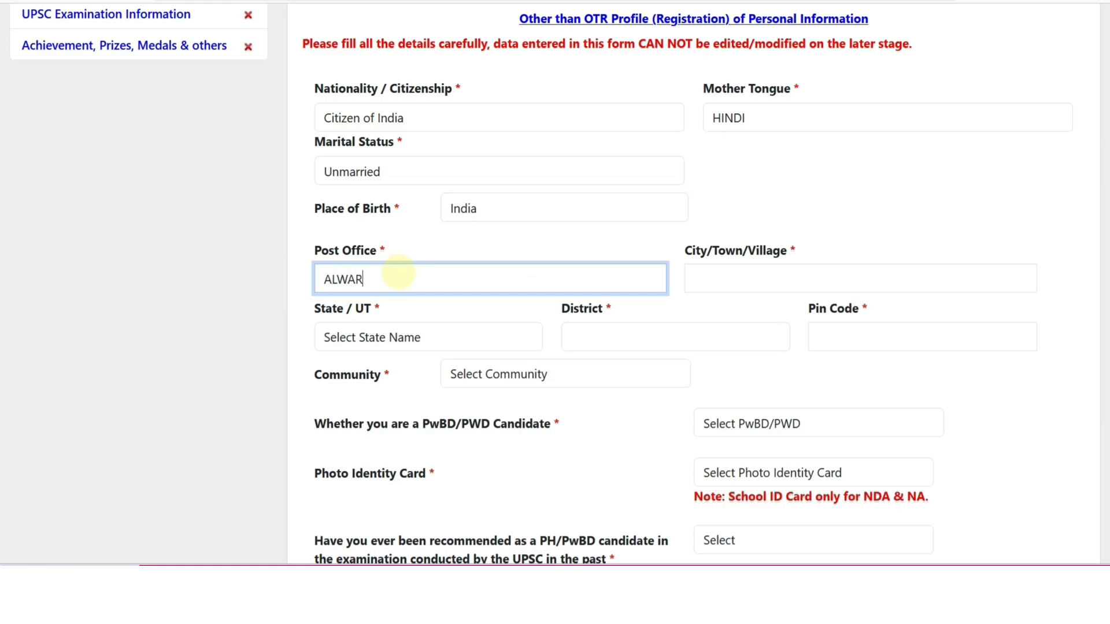
pyautogui.press('Tab')
pyautogui.write('ALWAR')
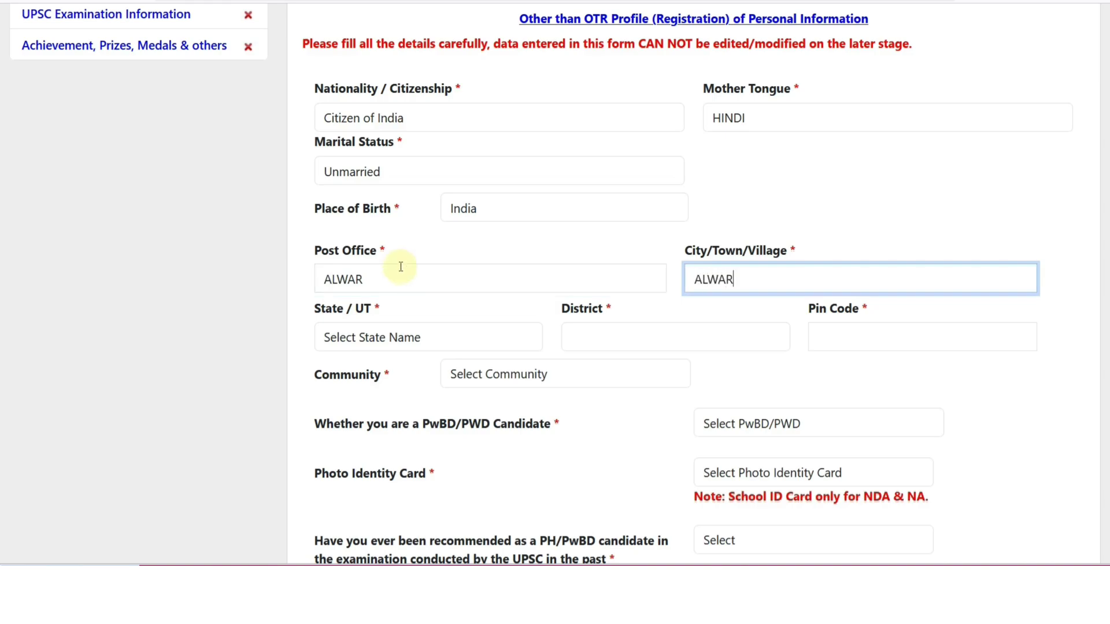
# Choose state Rajasthan, district Alwar, and enter the birthplace pin code
pyautogui.click(370, 337)
pyautogui.scroll(-5, 372, 263)
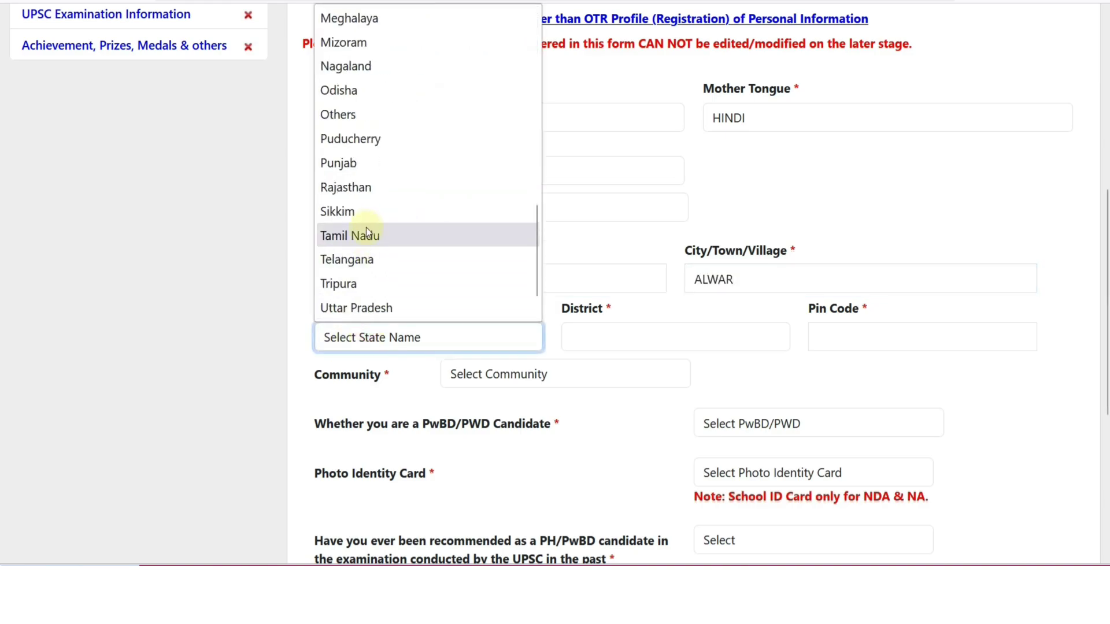
pyautogui.click(363, 196)
pyautogui.click(576, 335)
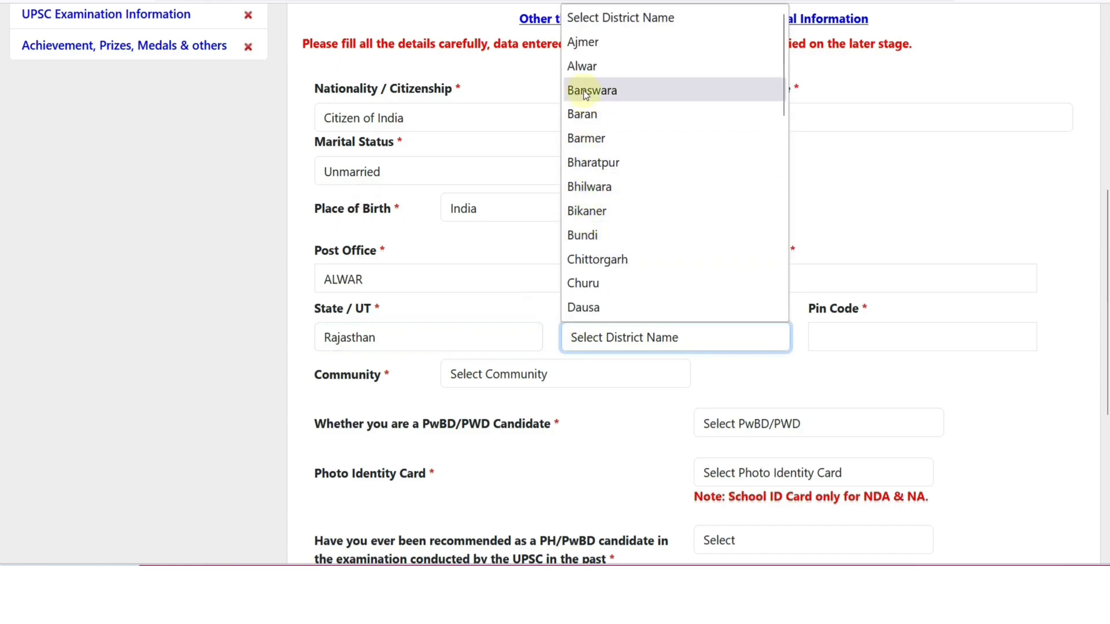
pyautogui.click(582, 66)
pyautogui.click(838, 337)
pyautogui.write('3')
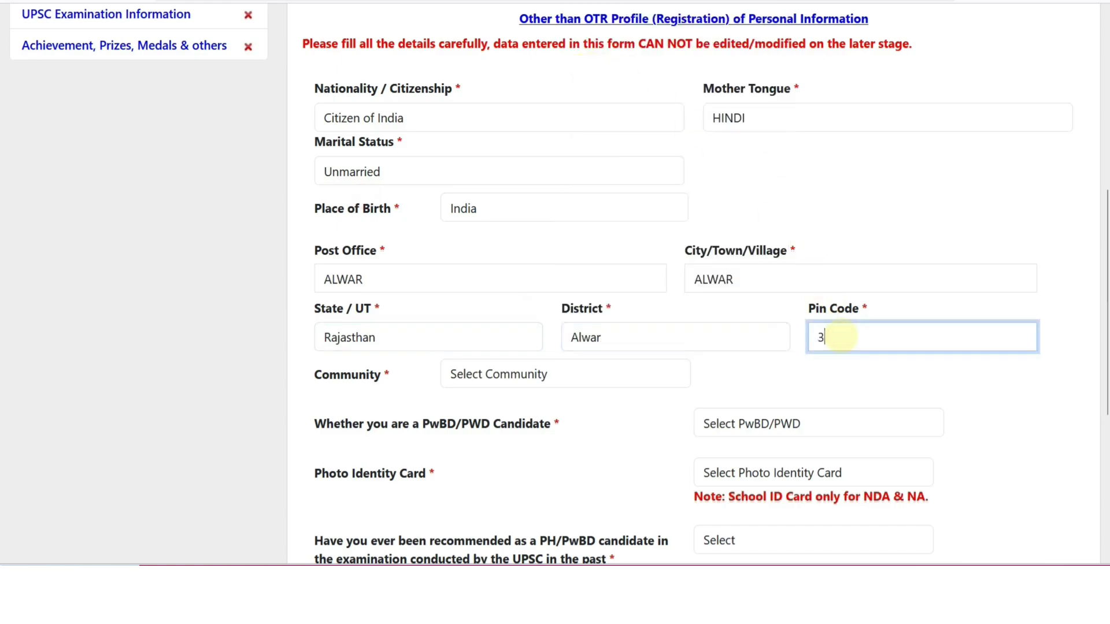
pyautogui.write('01028')
pyautogui.click(258, 342)
pyautogui.scroll(-1, 258, 342)
# Set Community to EWS to reveal the EWS certificate fields
pyautogui.click(454, 298)
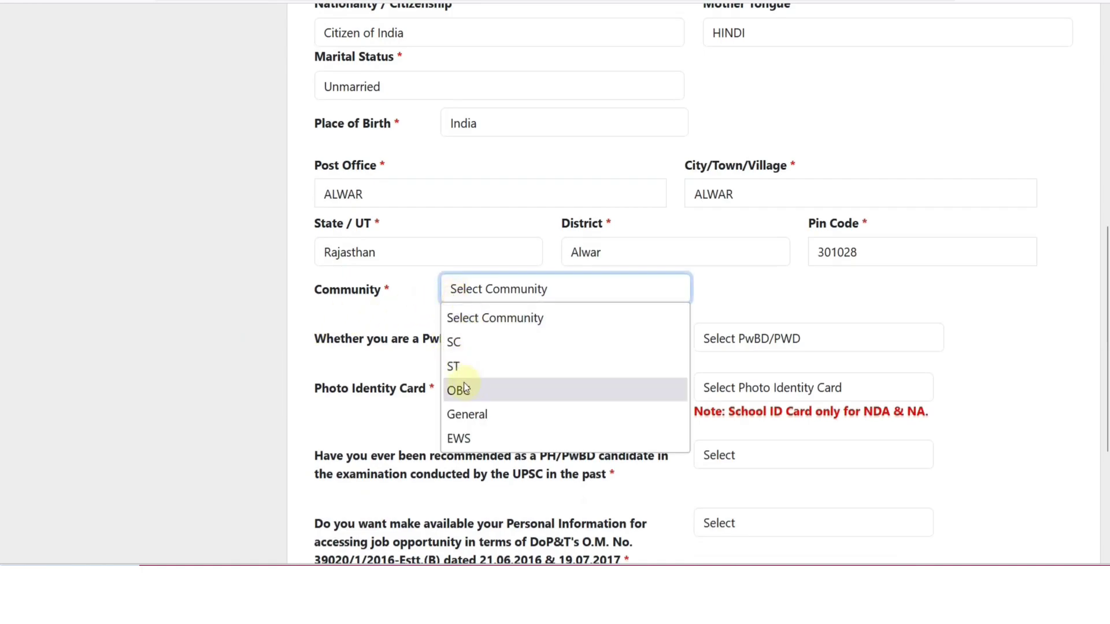
pyautogui.click(474, 420)
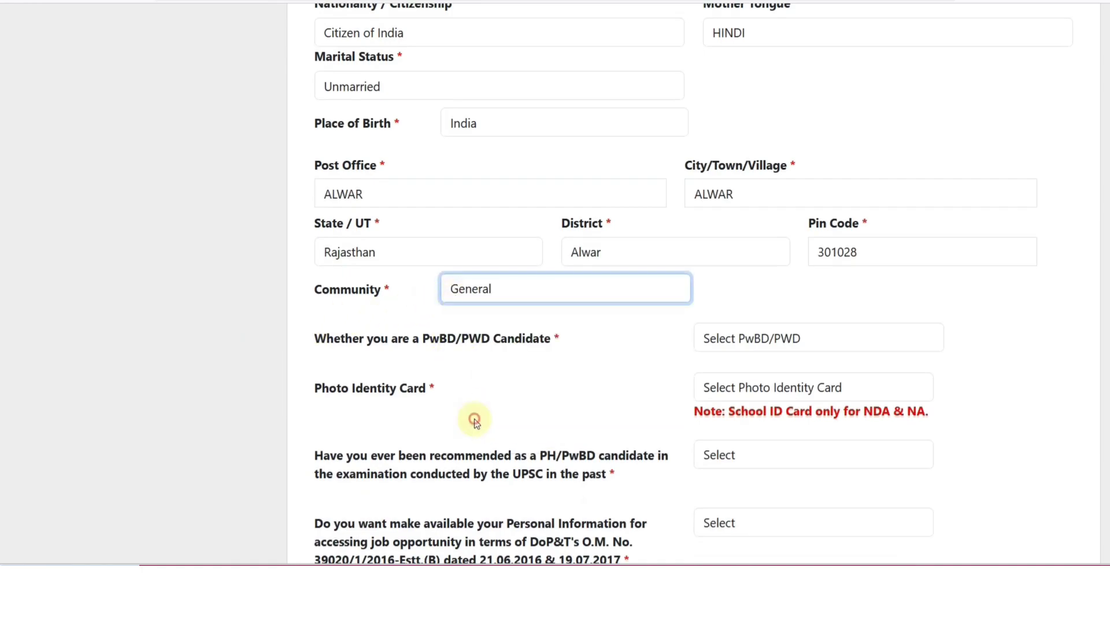
pyautogui.click(486, 292)
pyautogui.click(473, 434)
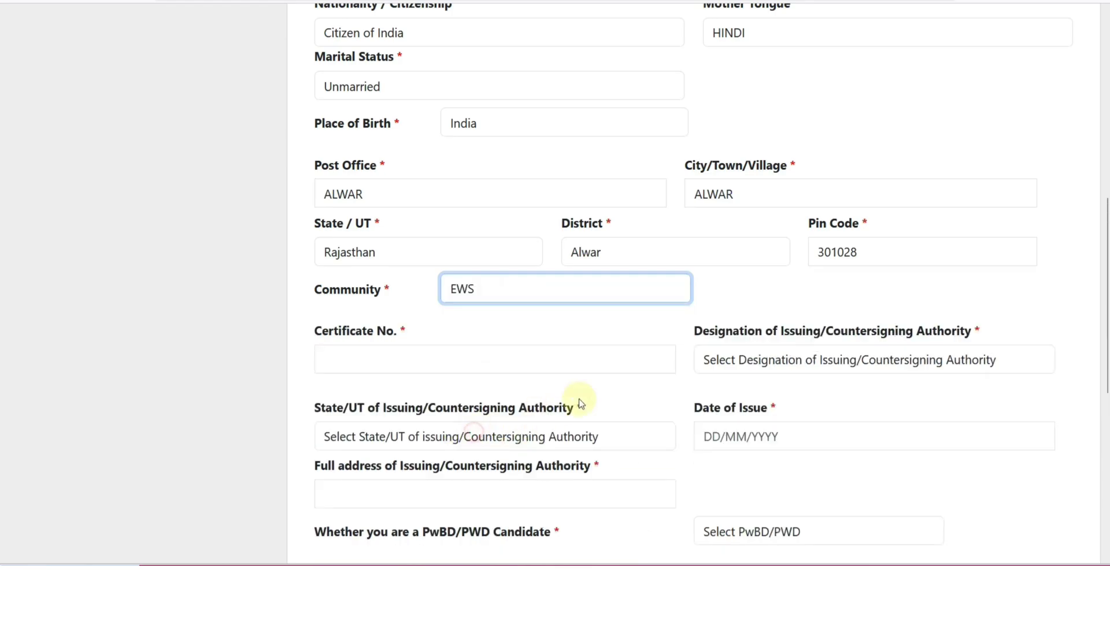
pyautogui.click(424, 362)
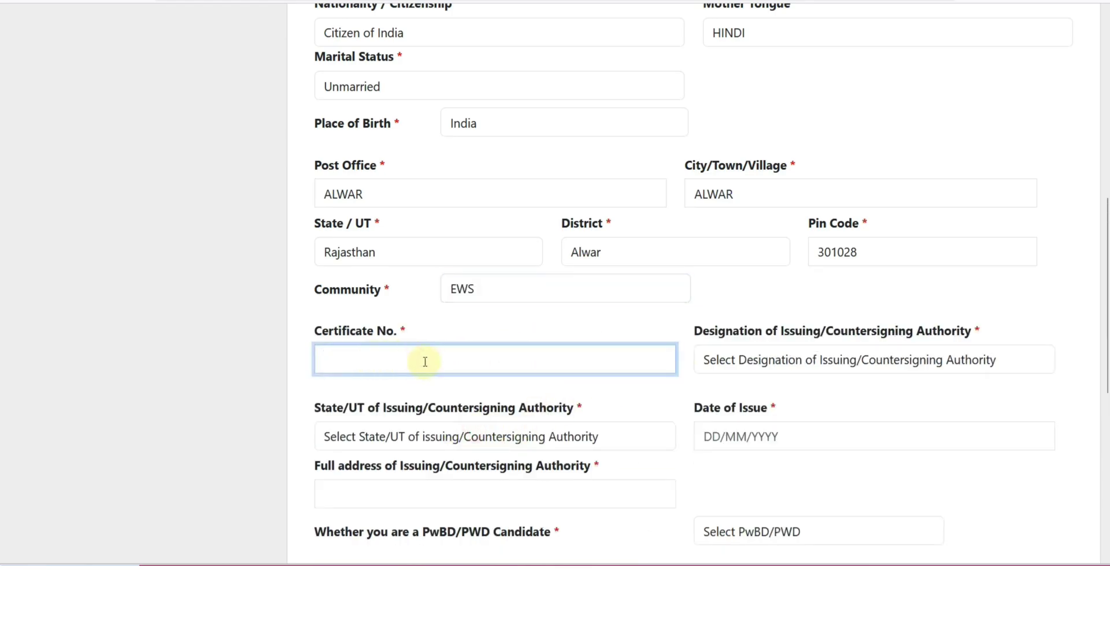
# Look through the Designation, State/UT and Date of Issue fields, leaving them blank
pyautogui.scroll(-1, 688, 349)
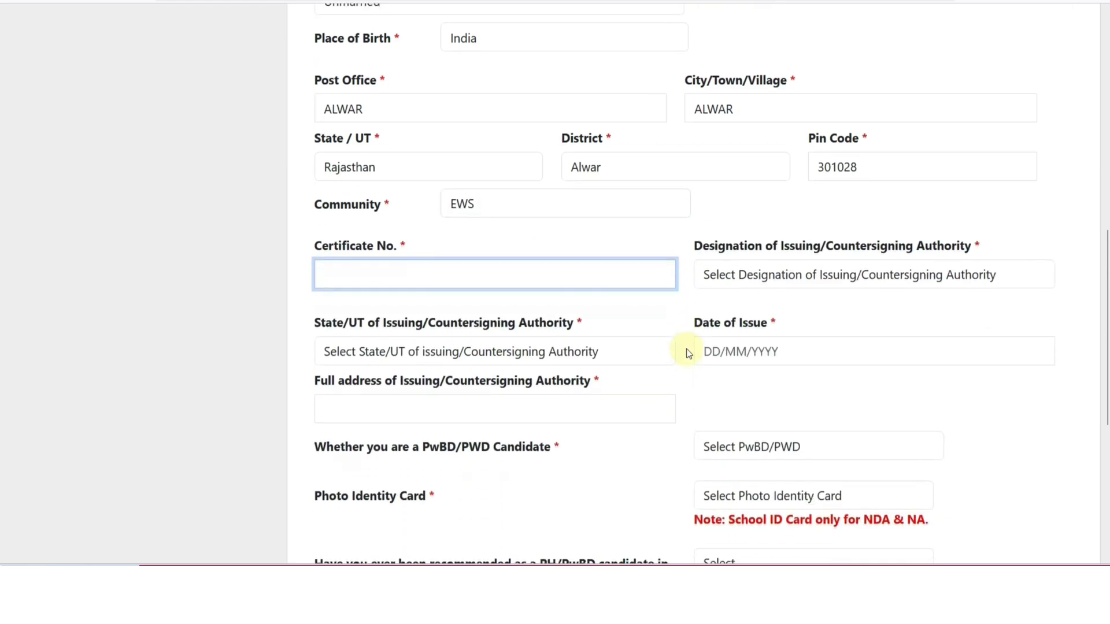
pyautogui.click(750, 278)
pyautogui.scroll(-3, 762, 373)
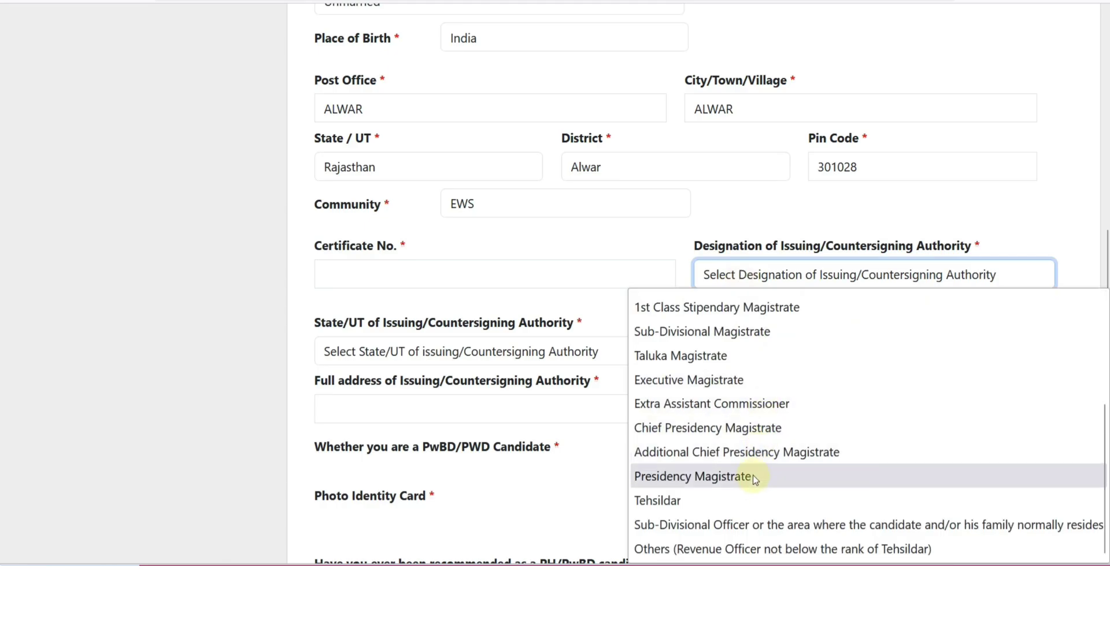
pyautogui.click(428, 293)
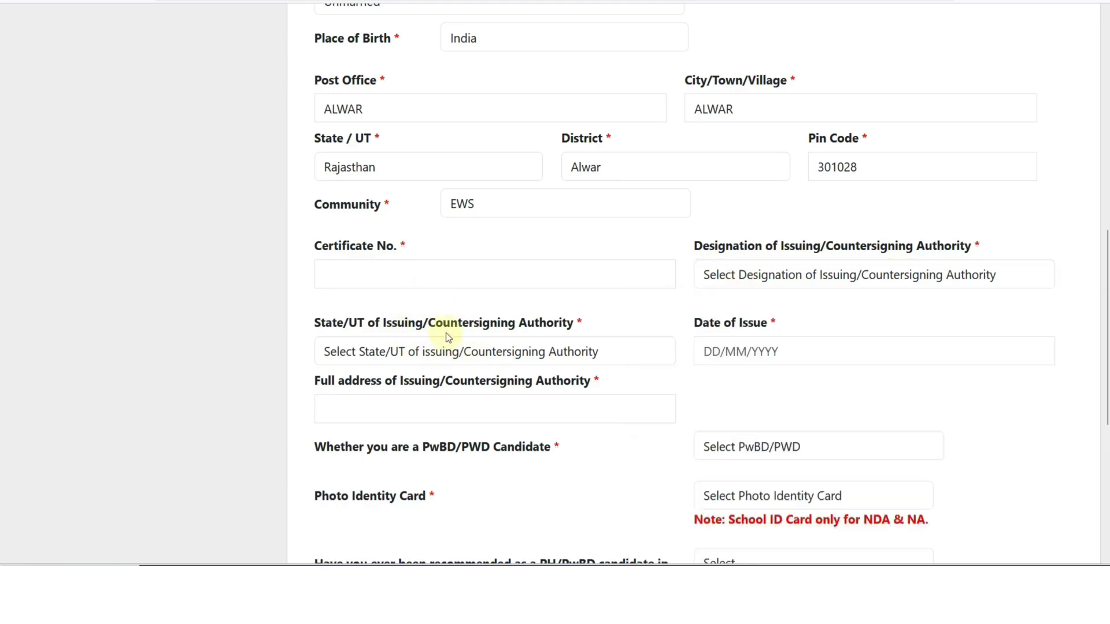
pyautogui.click(479, 358)
pyautogui.scroll(-5, 432, 253)
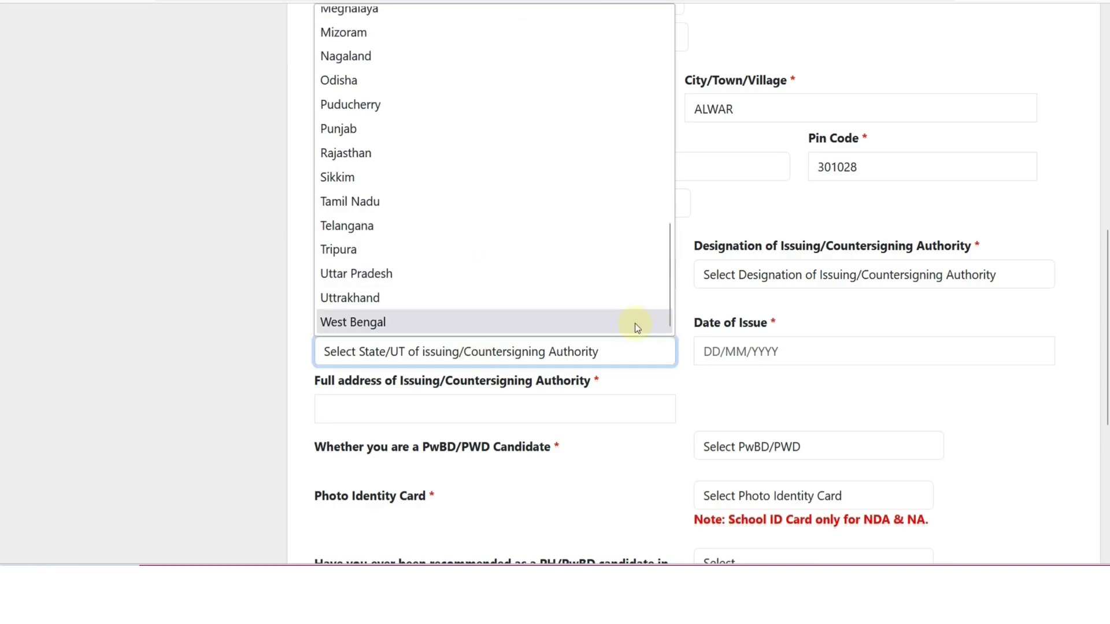
pyautogui.click(719, 379)
pyautogui.click(718, 350)
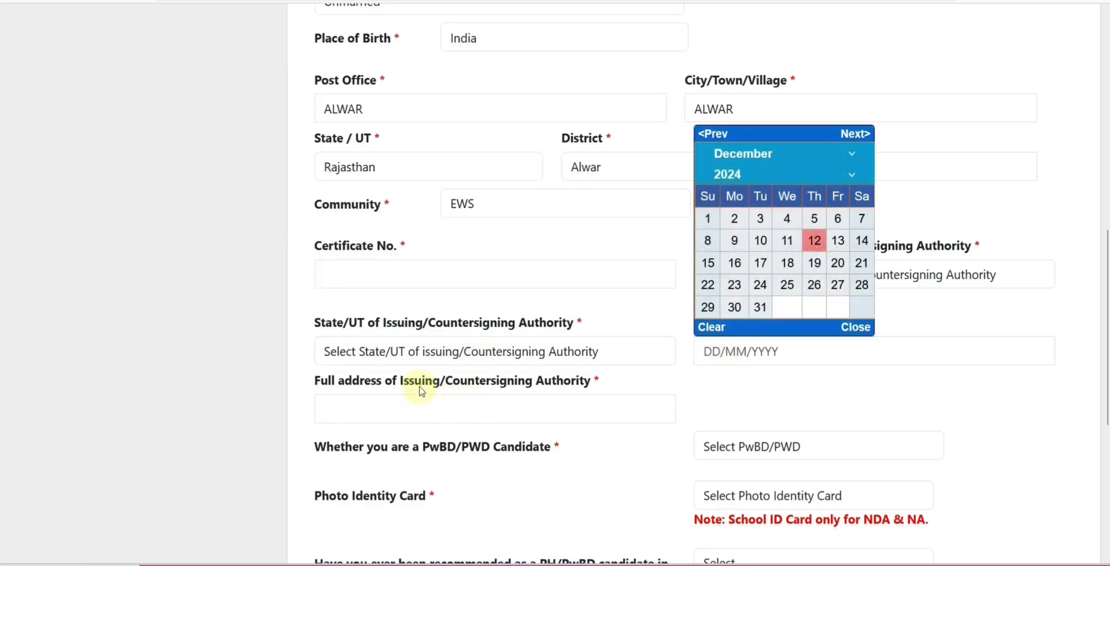
pyautogui.moveTo(414, 386); pyautogui.dragTo(400, 396)
pyautogui.click(399, 404)
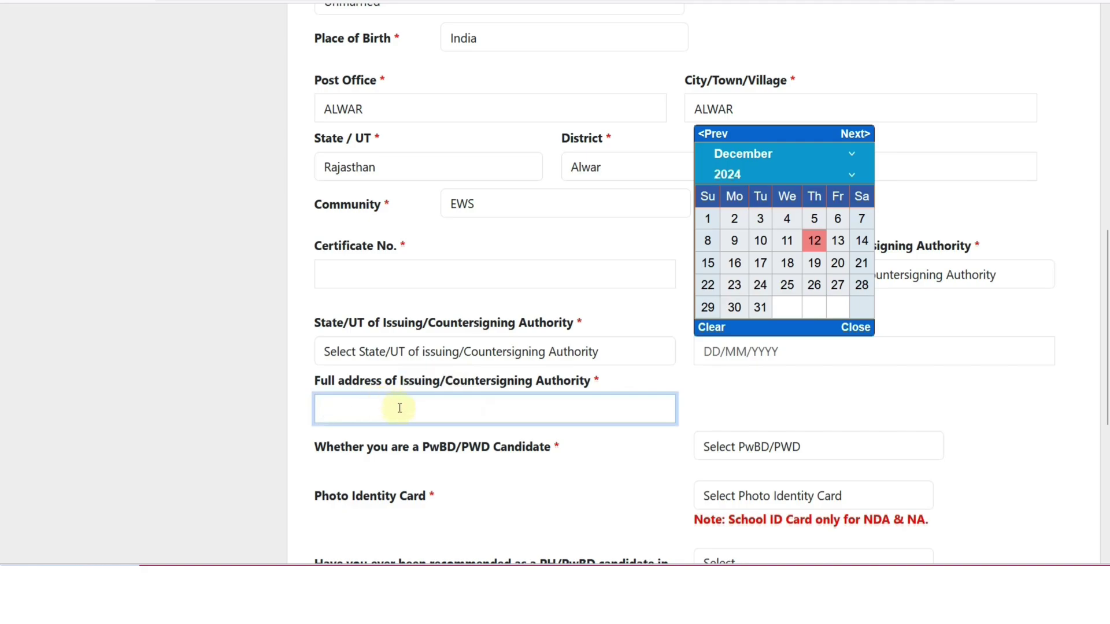
pyautogui.click(850, 334)
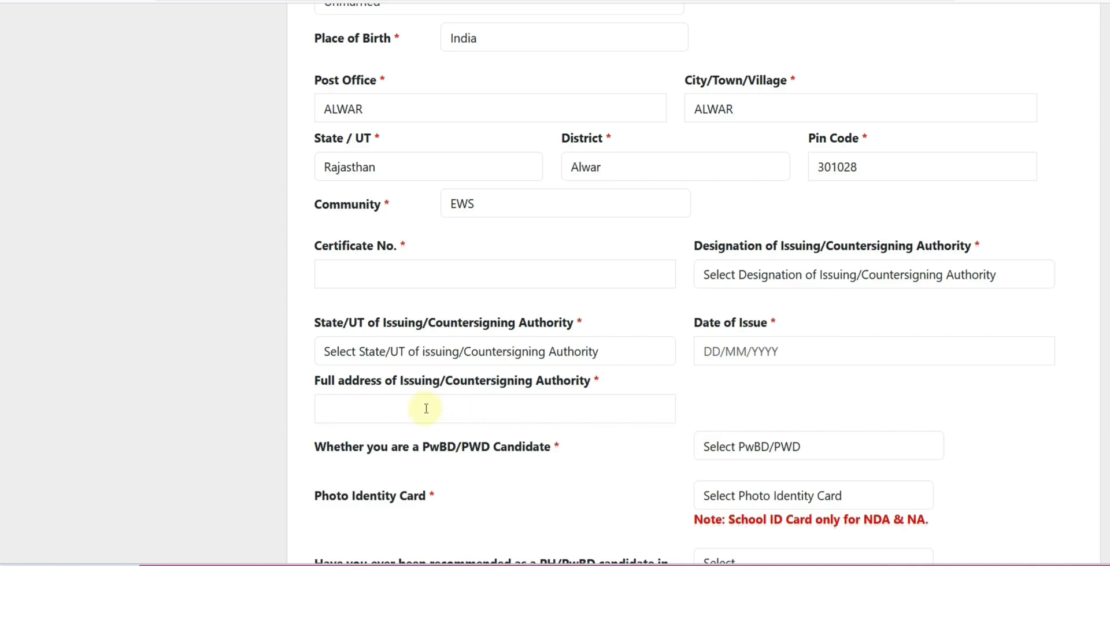
# Switch Community to OBC and answer Yes to the Creamy Layer question
pyautogui.click(508, 205)
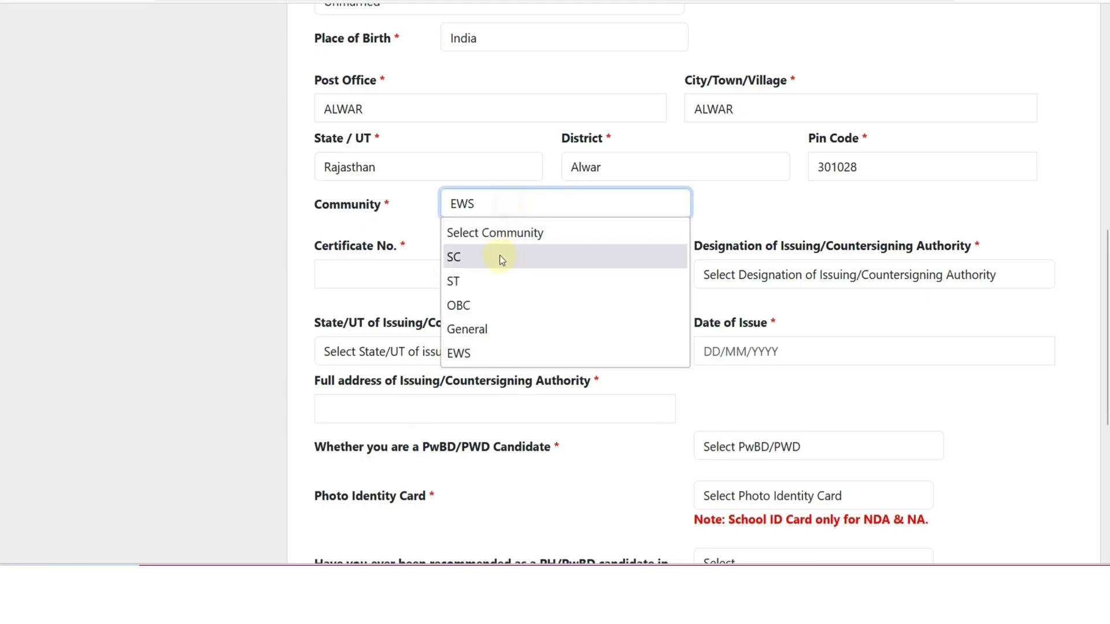
pyautogui.click(497, 298)
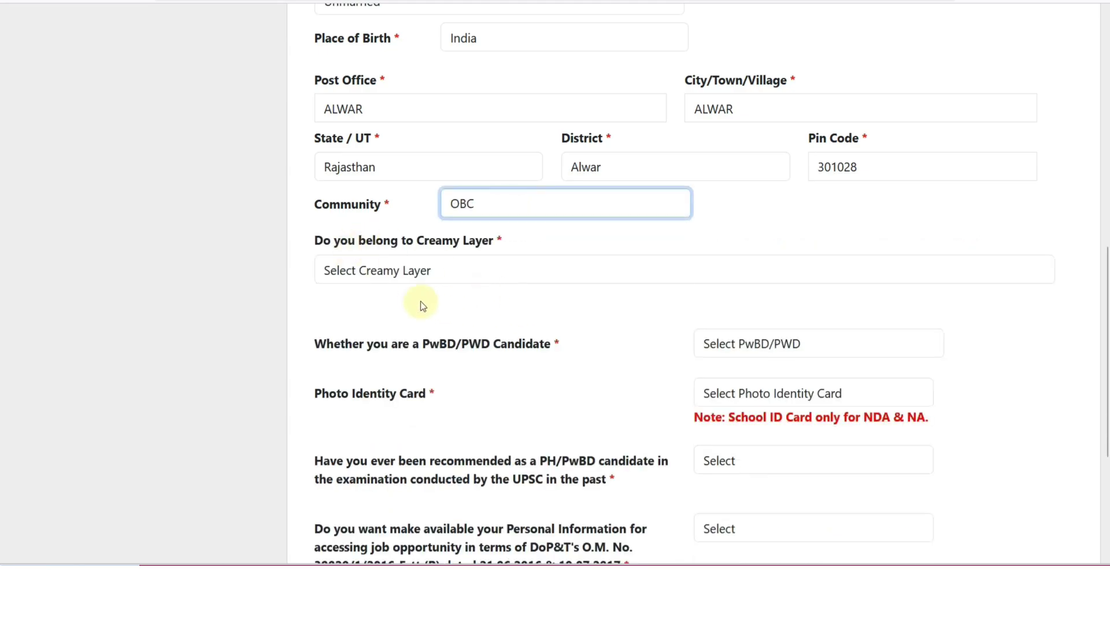
pyautogui.click(413, 287)
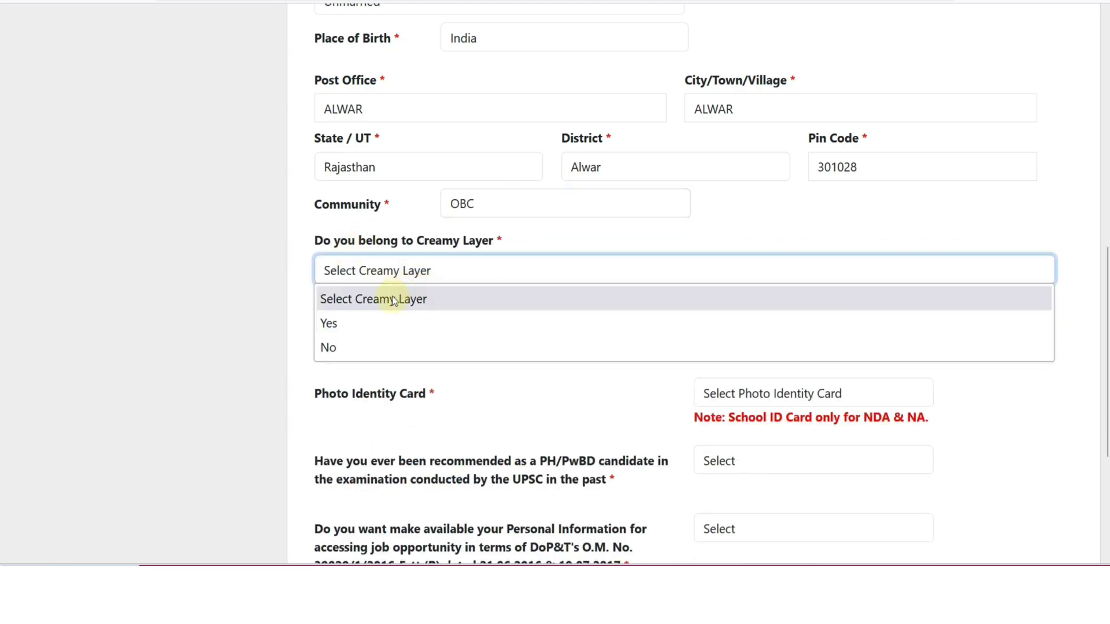
pyautogui.click(380, 317)
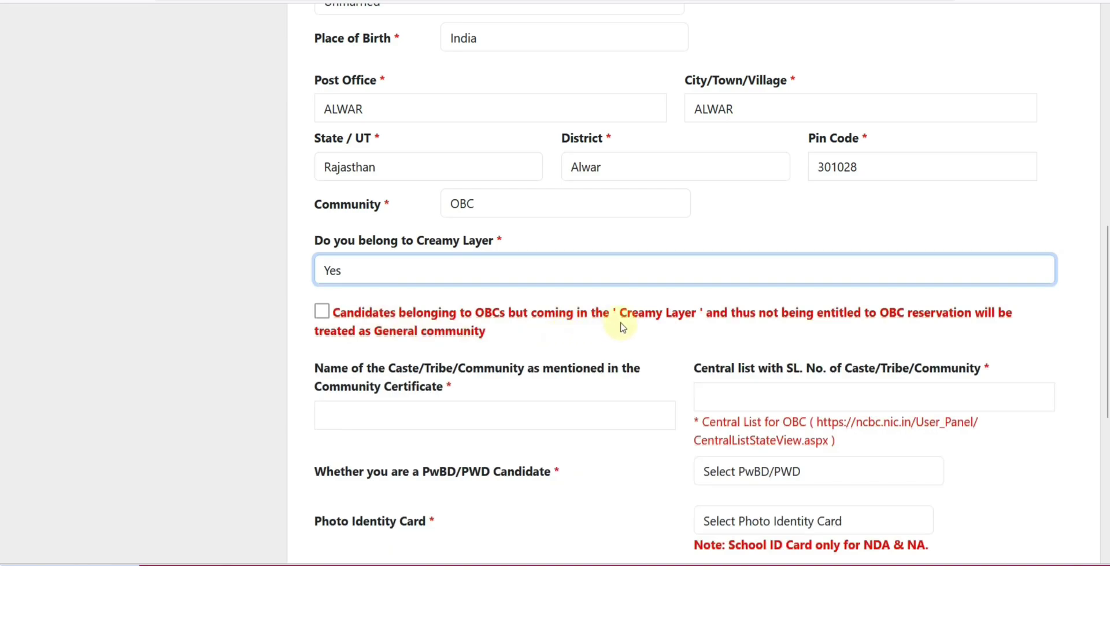
# Change the Creamy Layer answer to No and bring up the PwBD/PWD answers
pyautogui.moveTo(420, 331); pyautogui.dragTo(491, 335)
pyautogui.click(503, 340)
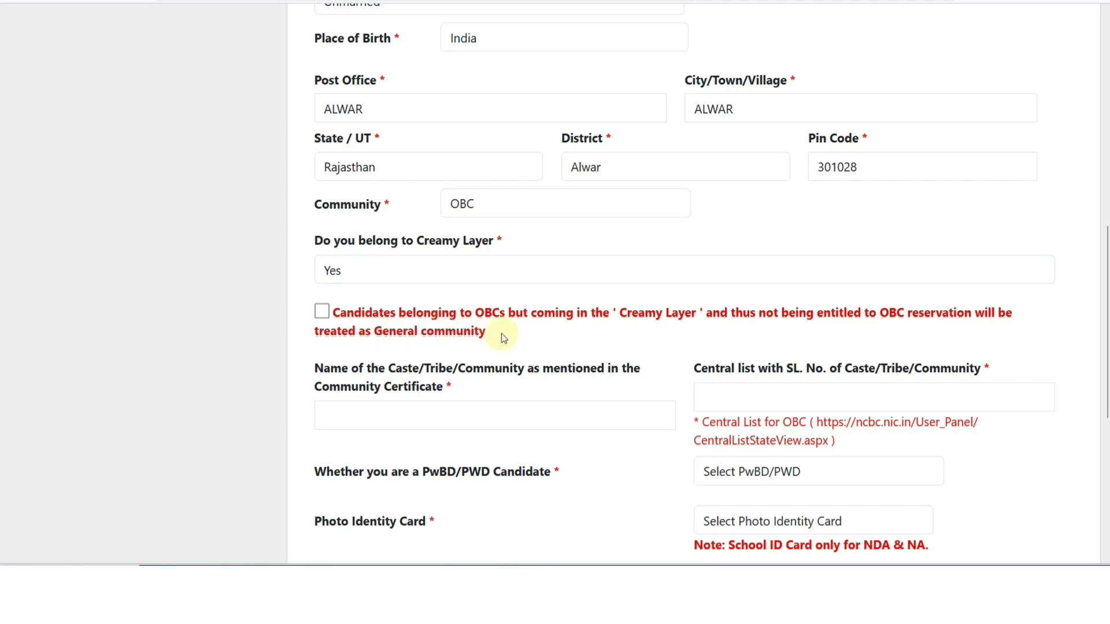
pyautogui.click(424, 268)
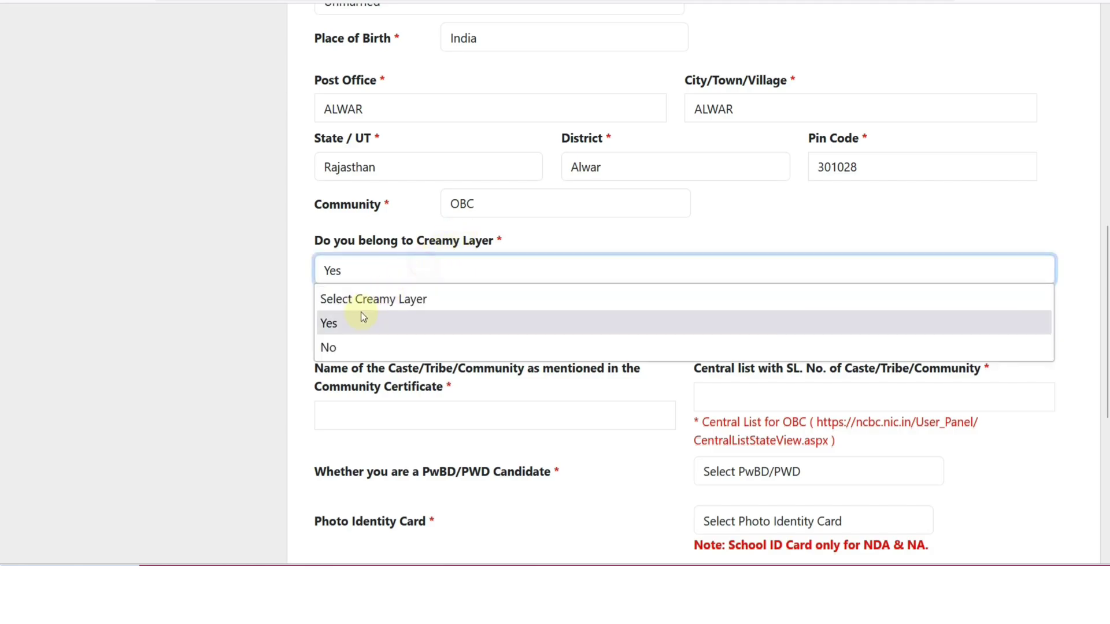
pyautogui.click(359, 347)
pyautogui.scroll(-10, 520, 347)
pyautogui.click(730, 100)
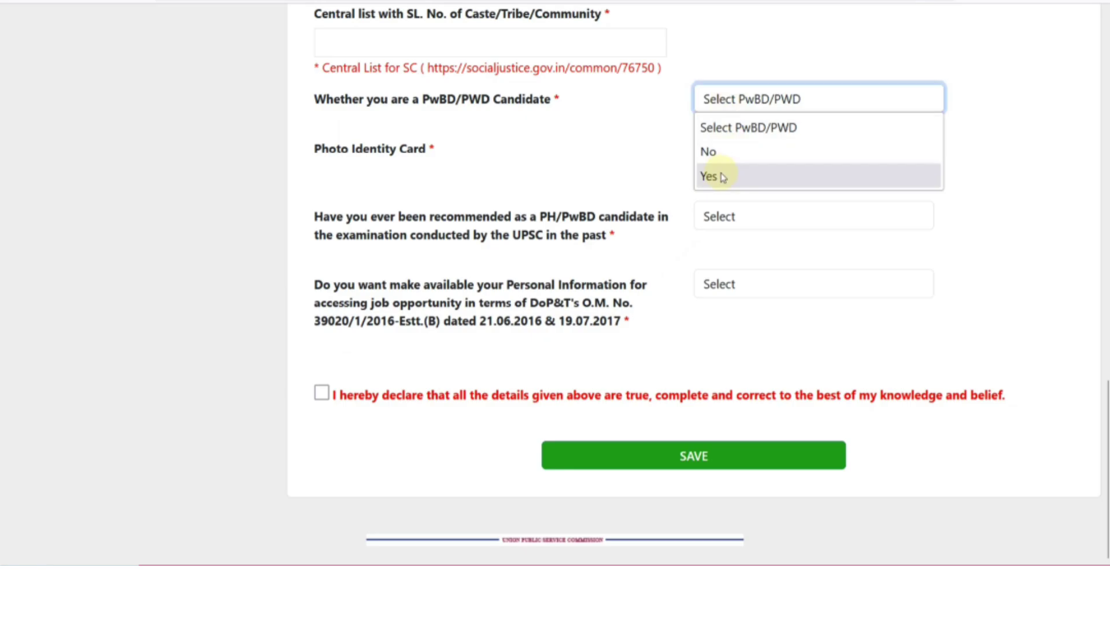
# Answer Yes to PwBD/PWD and 40% or above disability, then review the certificate fields
pyautogui.click(722, 176)
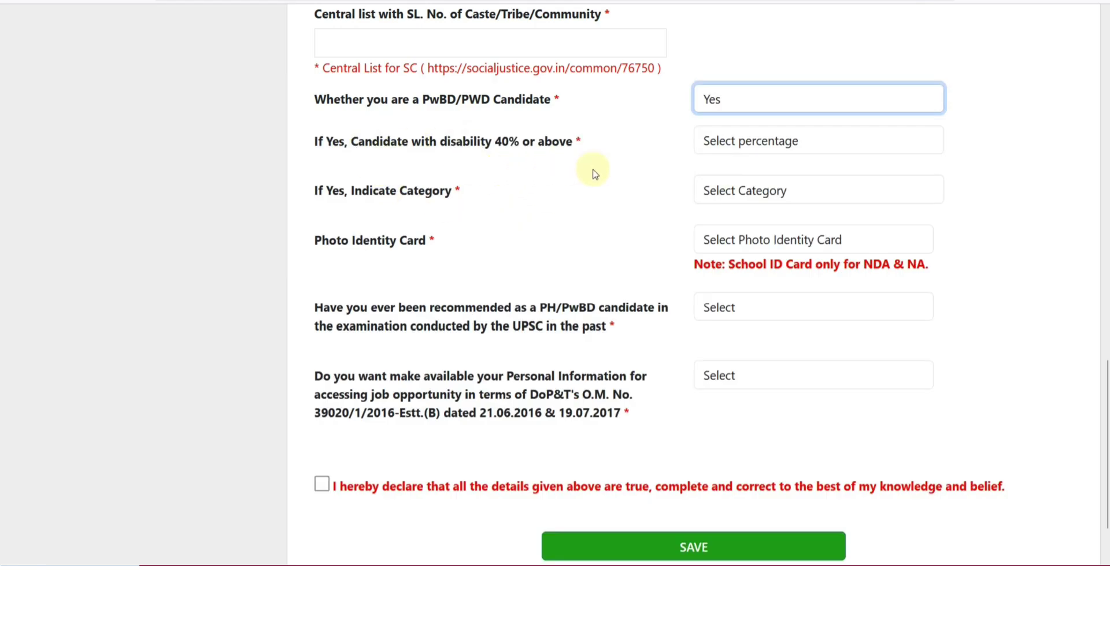
pyautogui.click(745, 151)
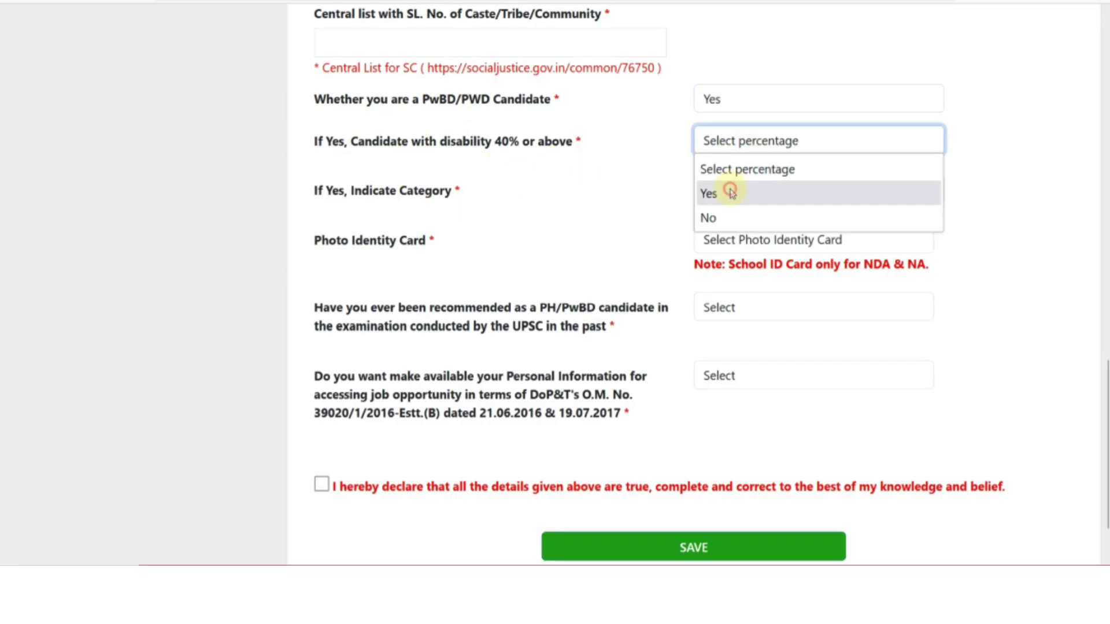
pyautogui.click(730, 193)
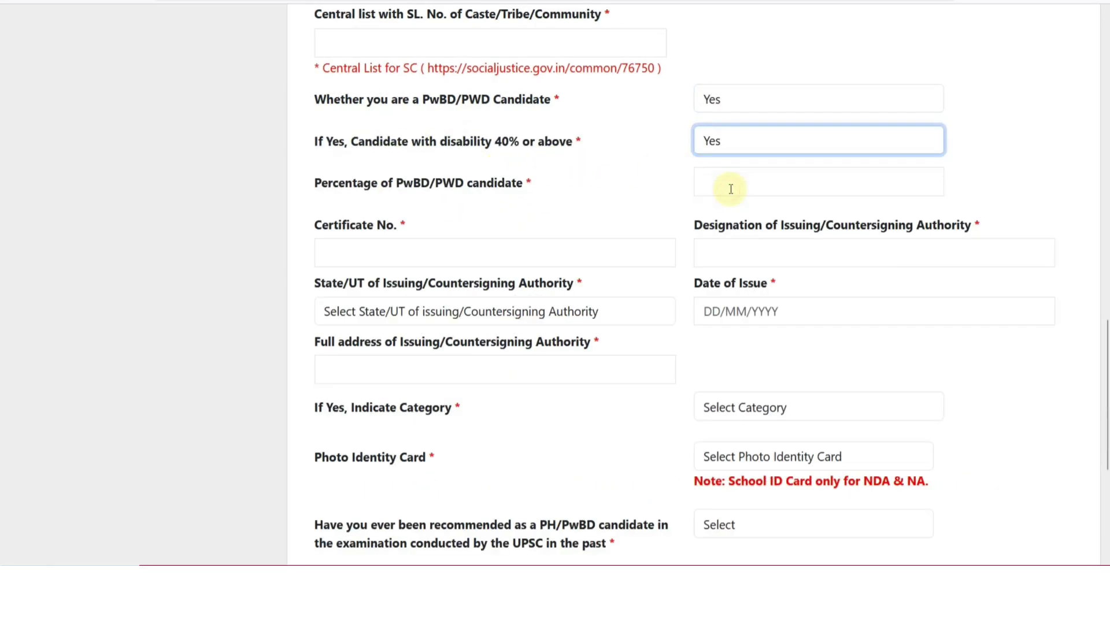
pyautogui.click(408, 257)
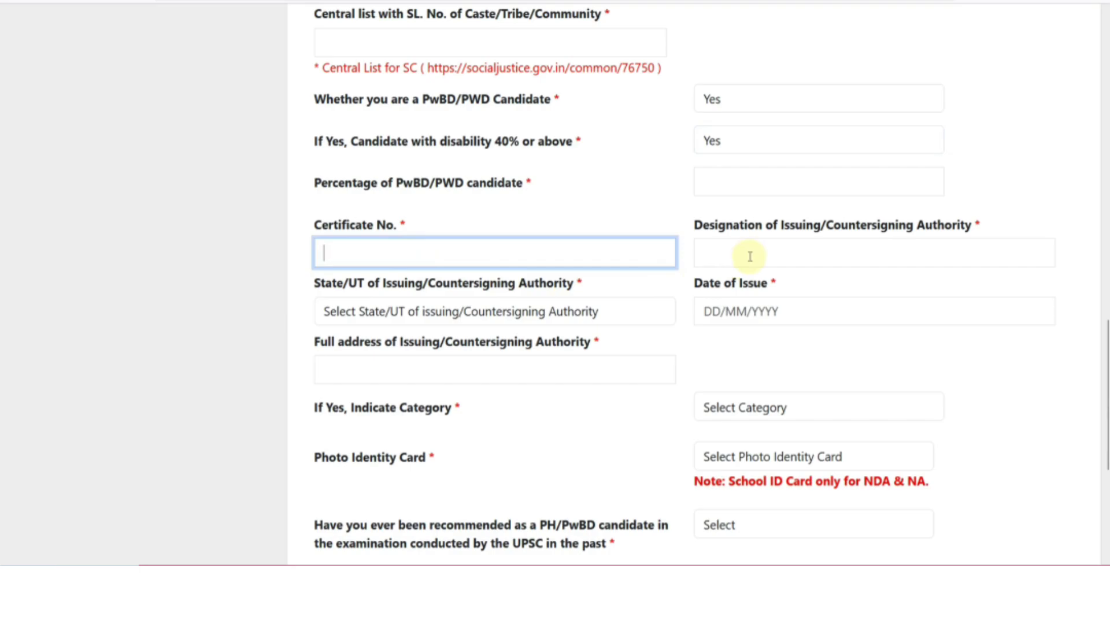
pyautogui.click(739, 255)
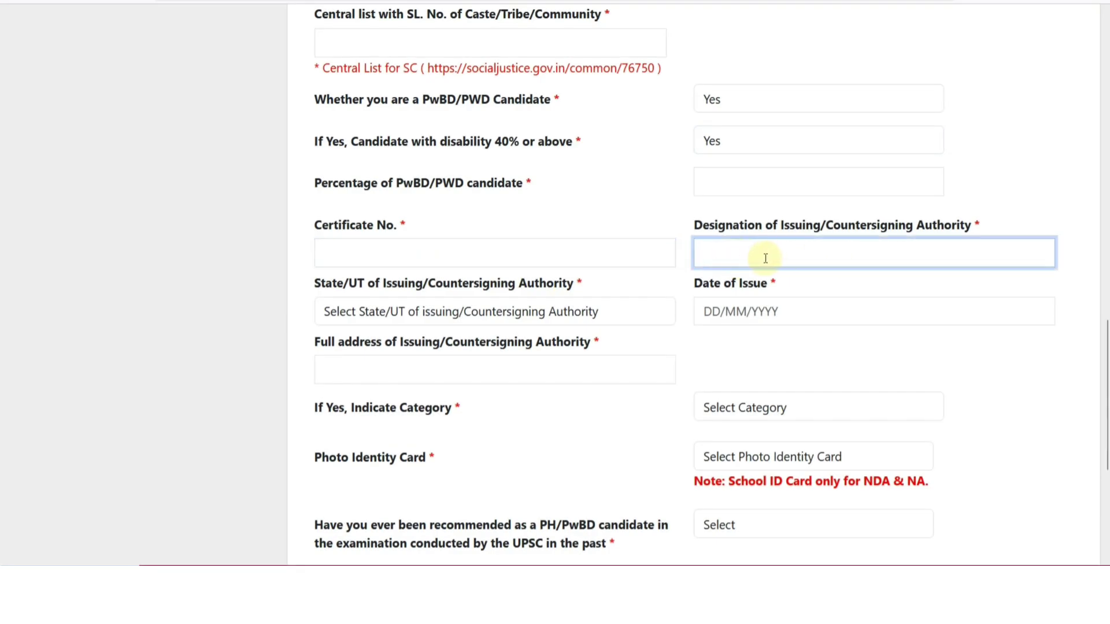
pyautogui.click(564, 322)
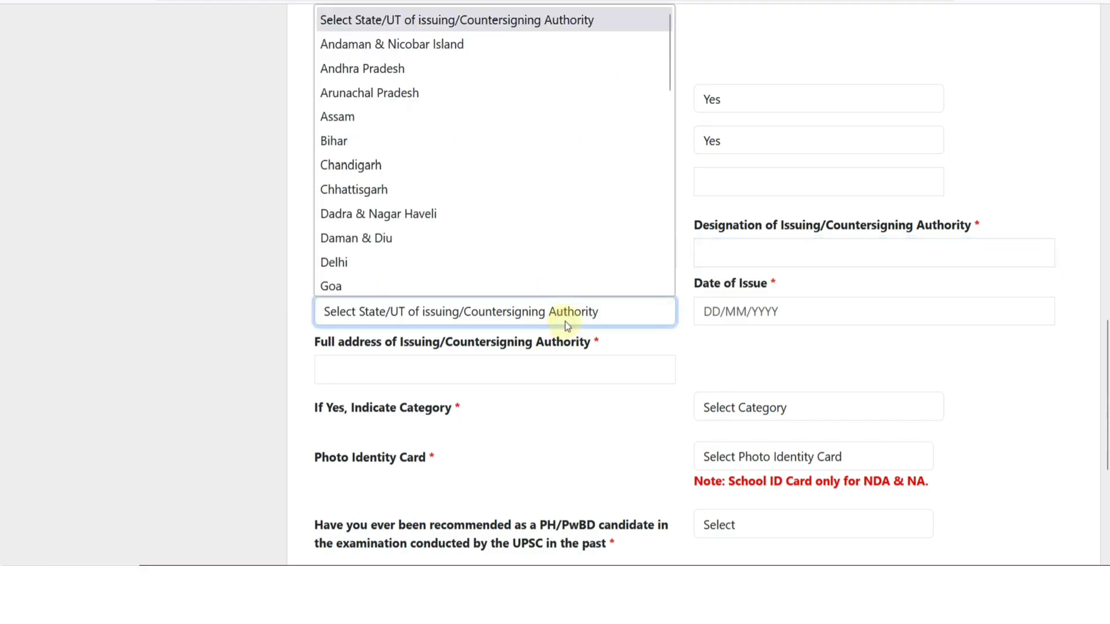
pyautogui.click(709, 313)
pyautogui.click(493, 370)
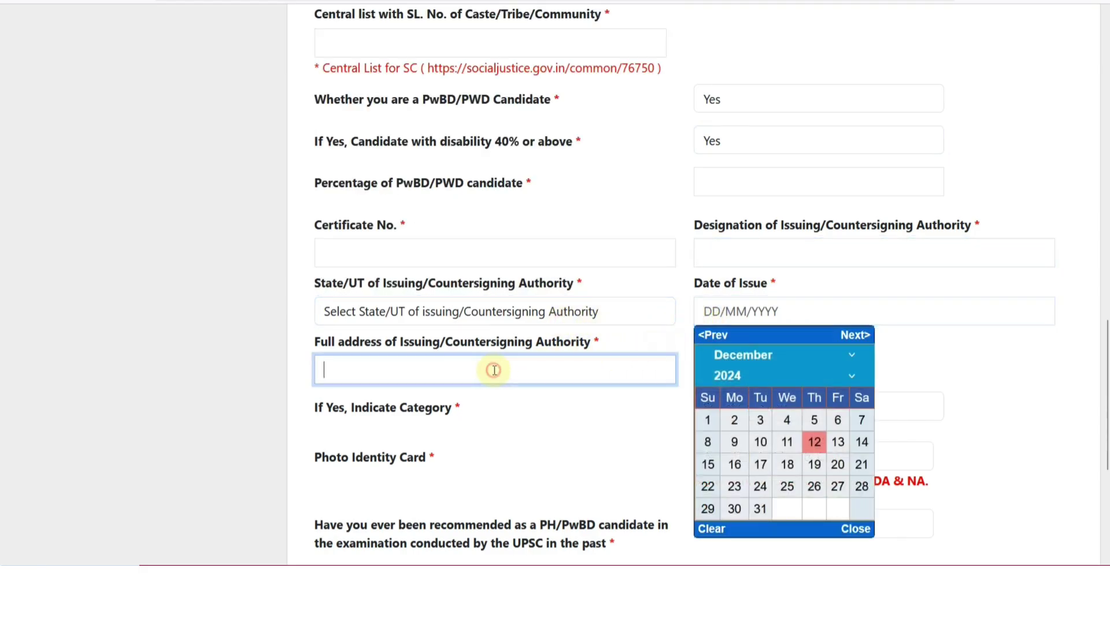
pyautogui.click(506, 404)
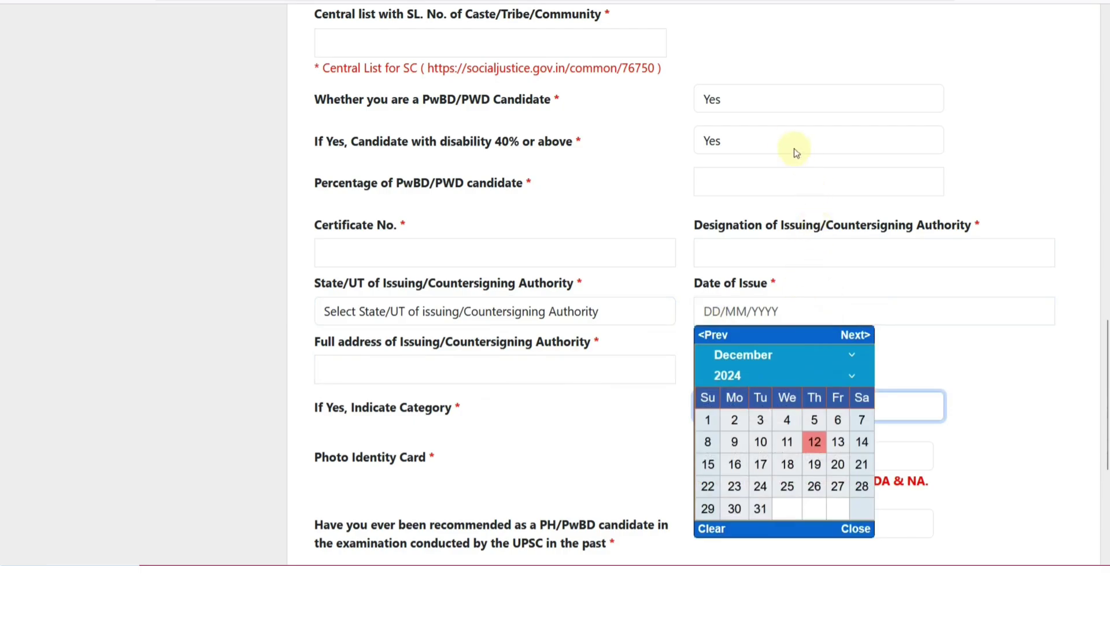
# Change the PwBD/PWD candidate answer to No
pyautogui.click(730, 106)
pyautogui.click(707, 152)
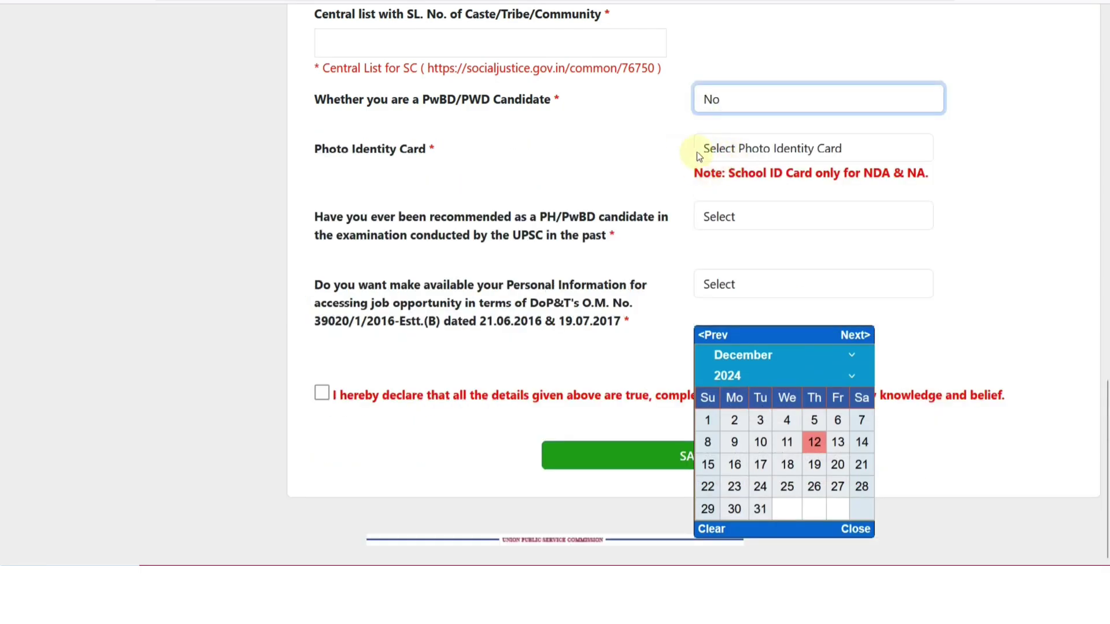
pyautogui.click(773, 151)
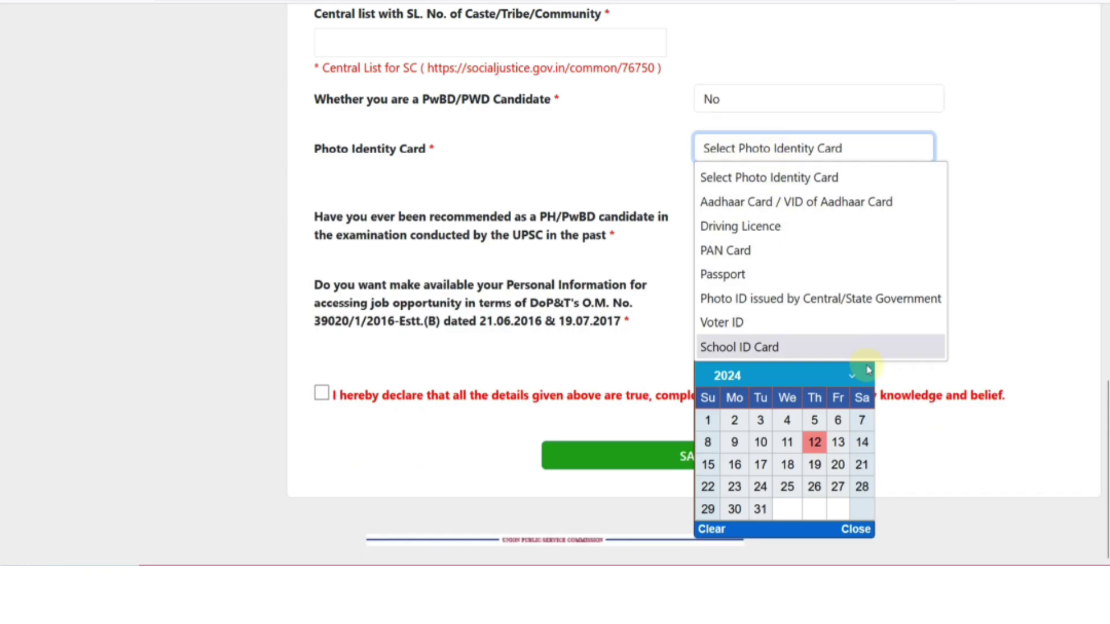
# Set Photo Identity Card to Aadhaar Card after briefly trying School ID Card
pyautogui.click(779, 167)
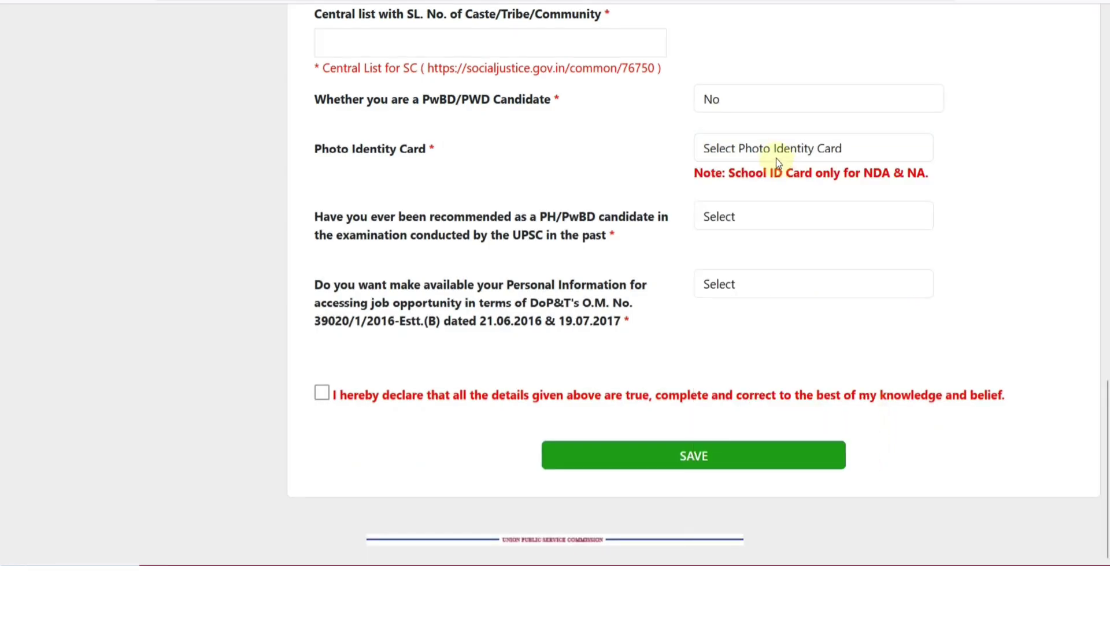
pyautogui.click(777, 156)
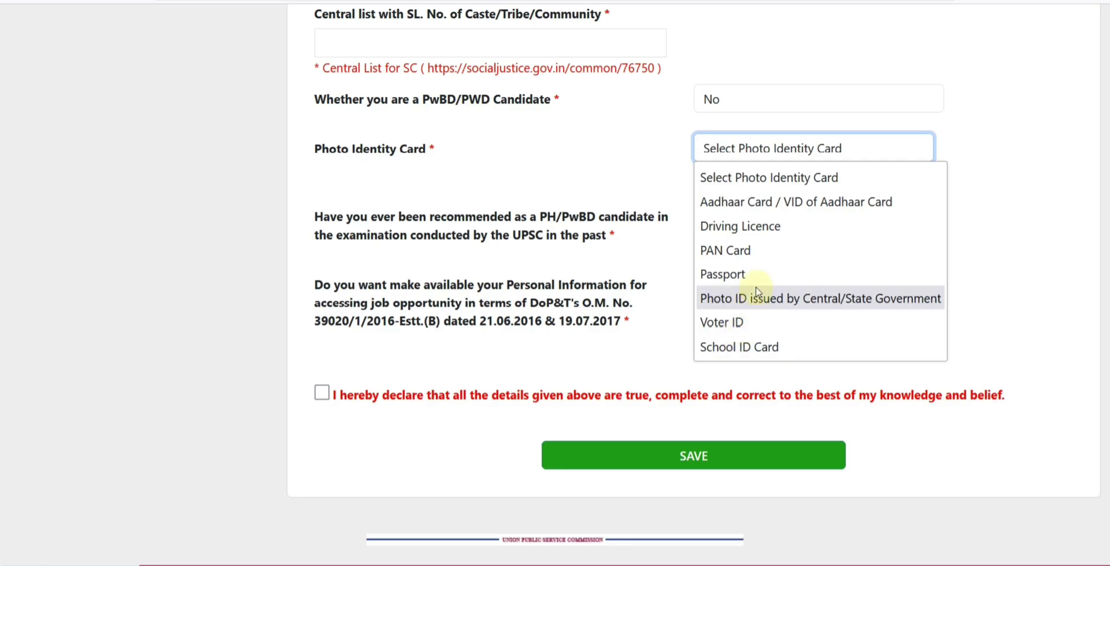
pyautogui.click(756, 206)
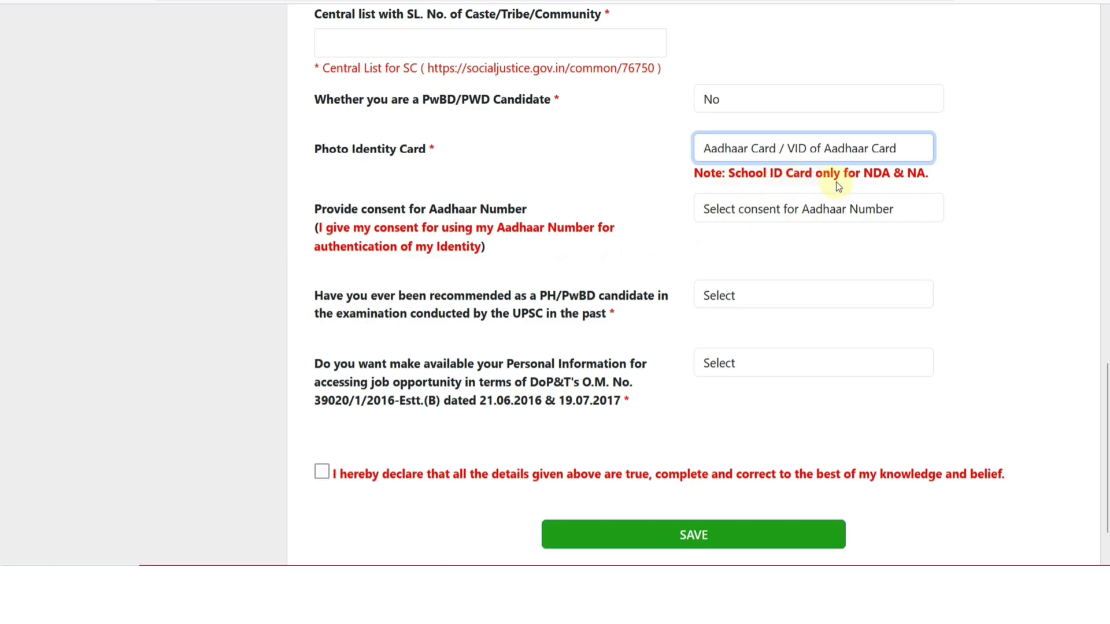
pyautogui.click(814, 149)
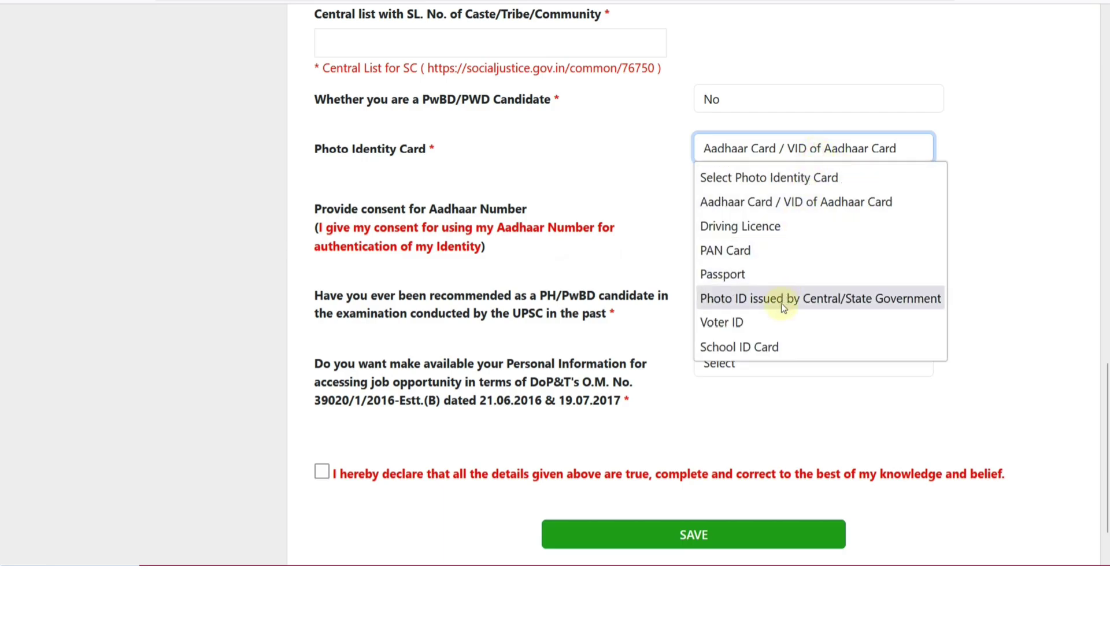
pyautogui.click(670, 184)
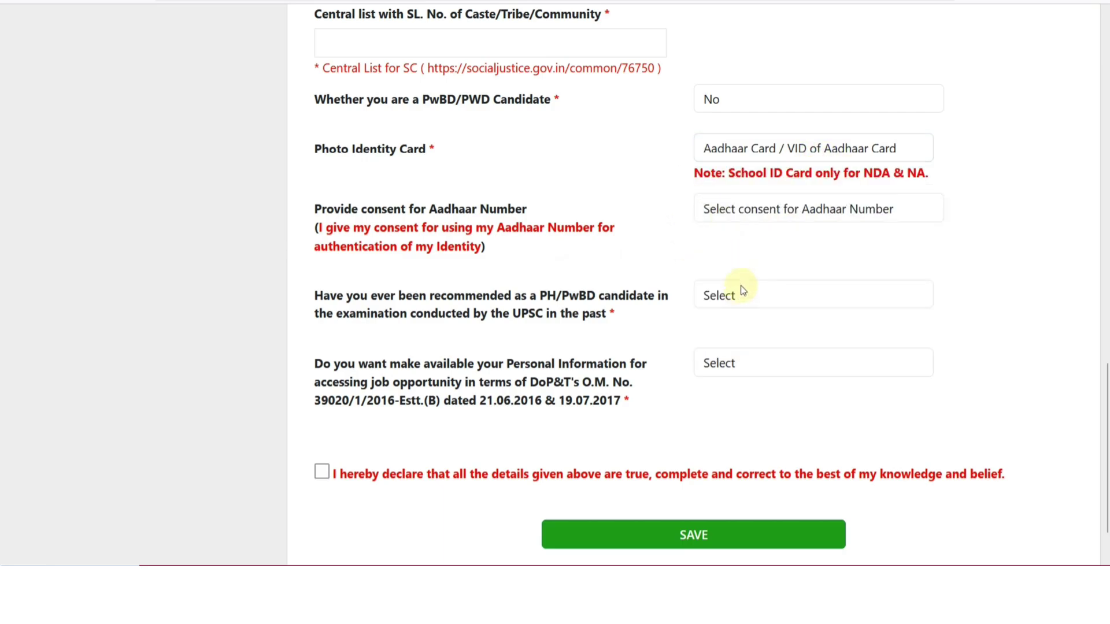
pyautogui.click(745, 152)
pyautogui.click(745, 414)
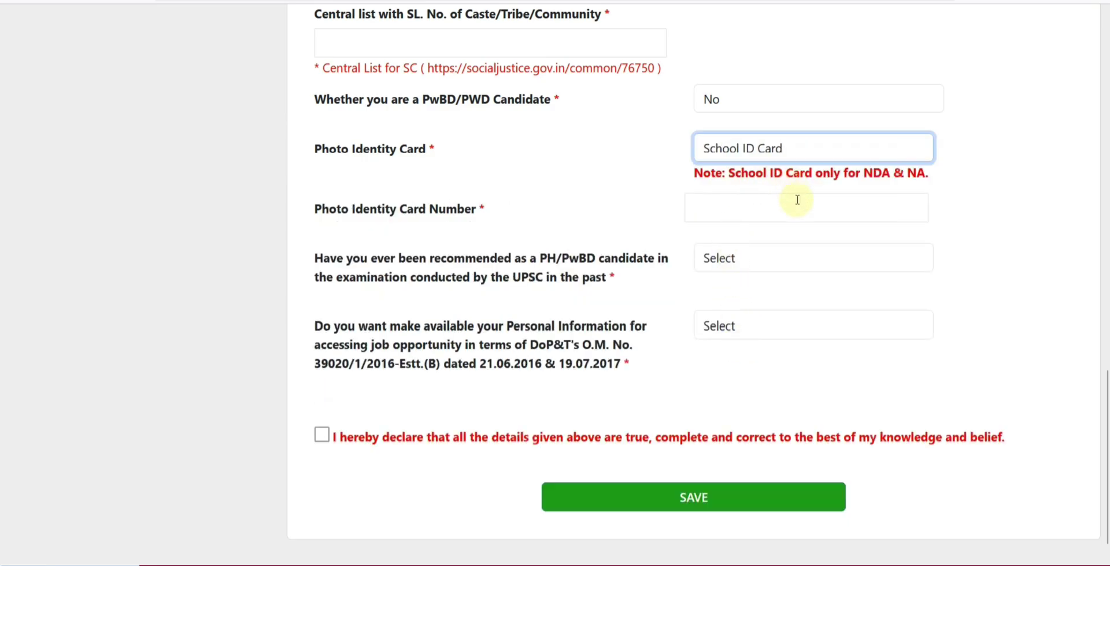
pyautogui.click(744, 151)
pyautogui.click(739, 201)
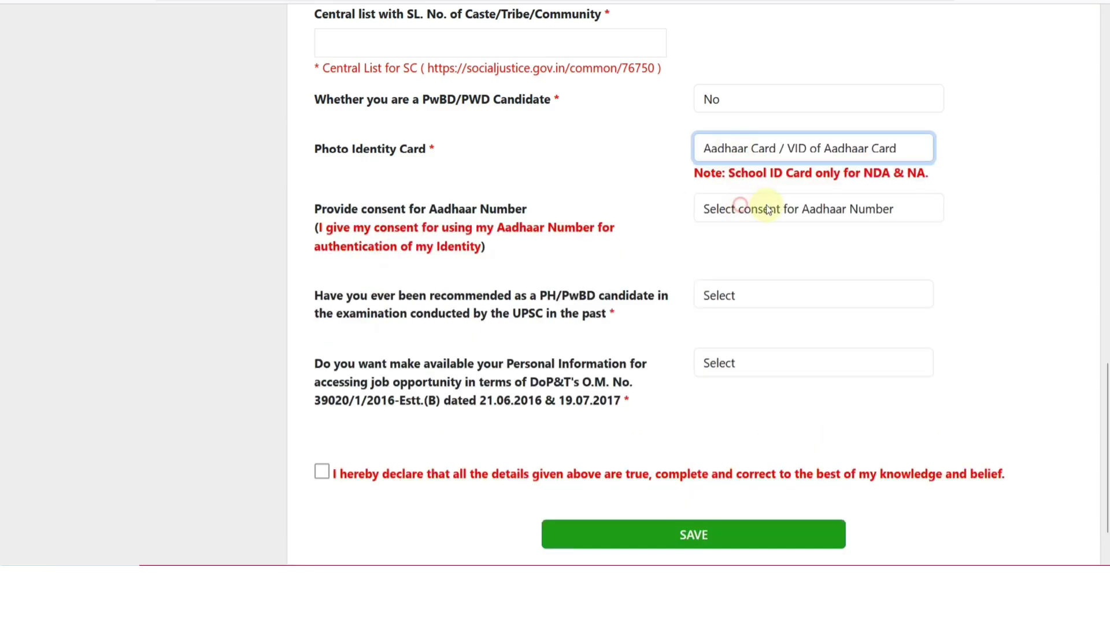
# Give Aadhaar consent, agree to sharing, answer No to PH/PwBD recommendation, tick the declaration
pyautogui.click(753, 214)
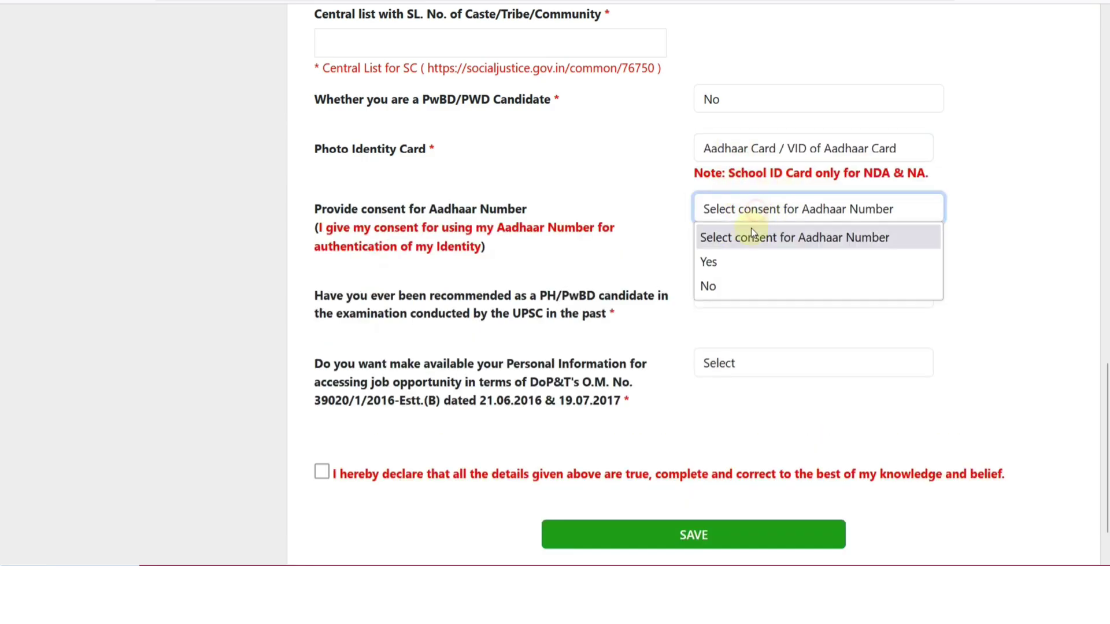
pyautogui.click(740, 260)
pyautogui.scroll(-2, 716, 255)
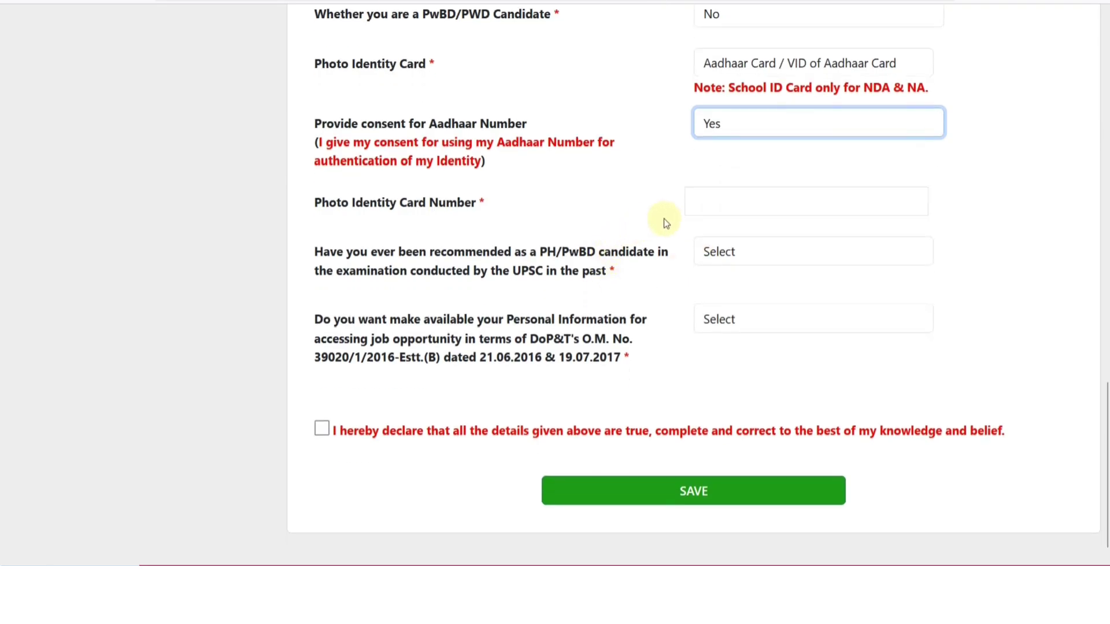
pyautogui.click(717, 202)
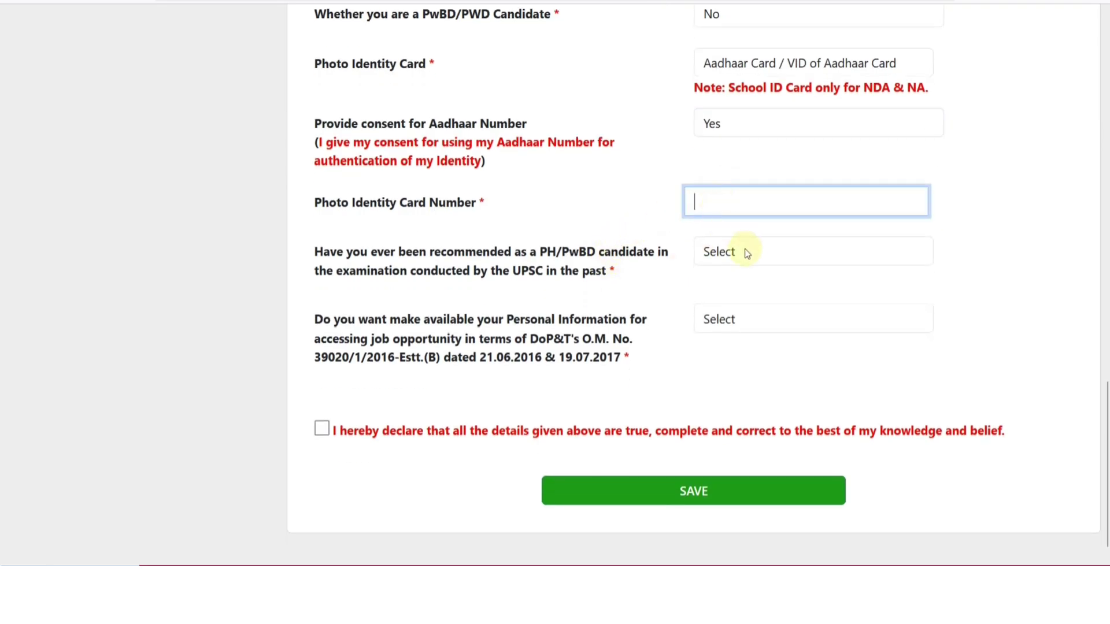
pyautogui.scroll(-1, 747, 256)
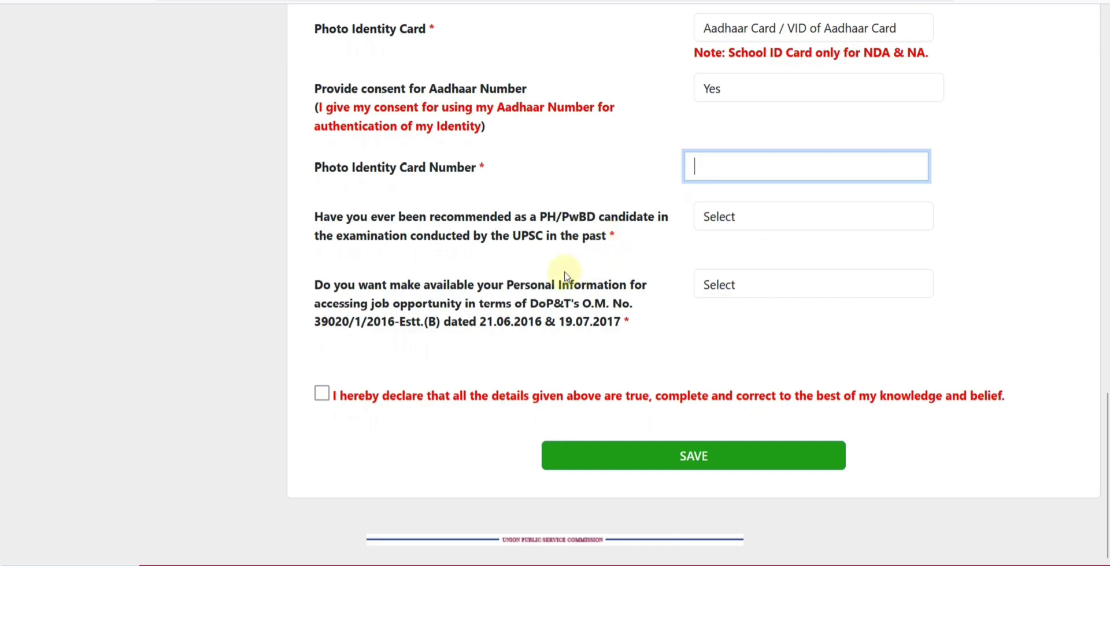
pyautogui.click(717, 287)
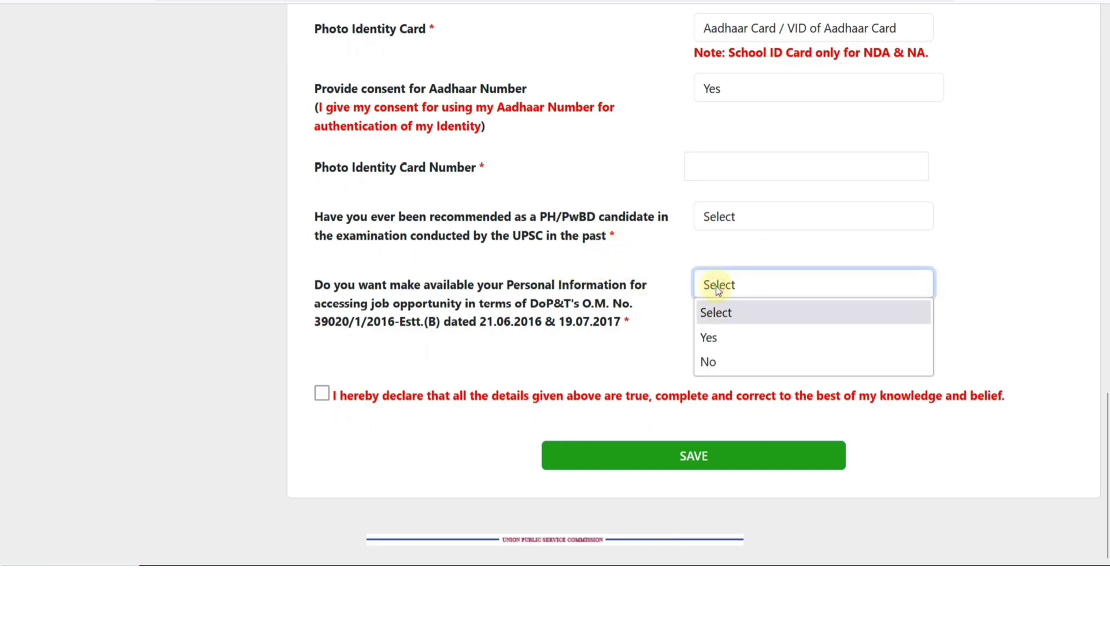
pyautogui.click(727, 339)
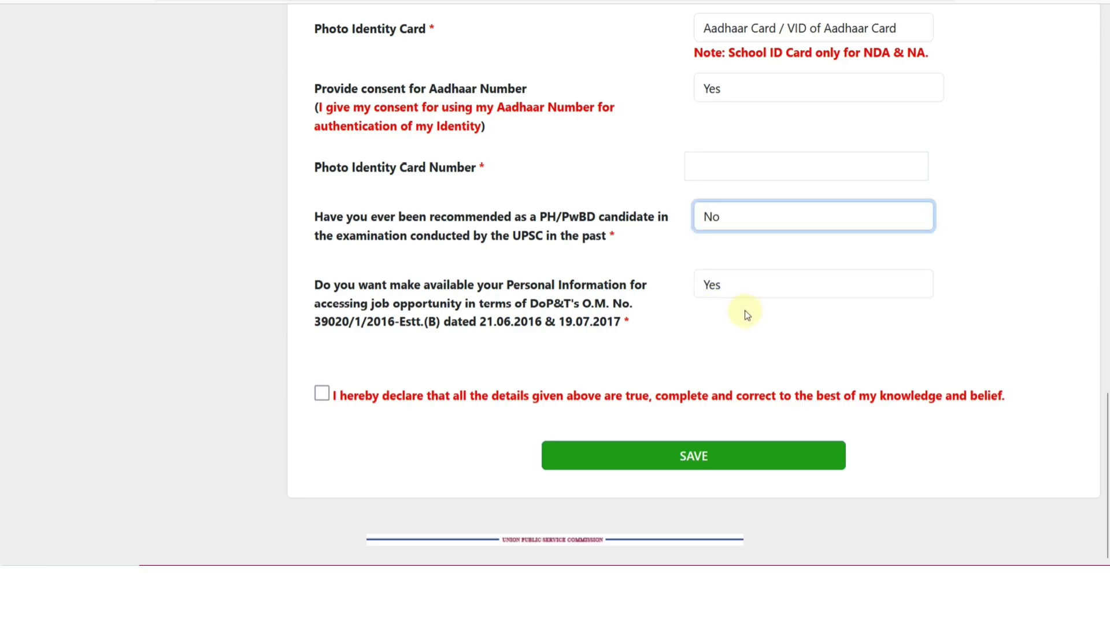
pyautogui.click(742, 319)
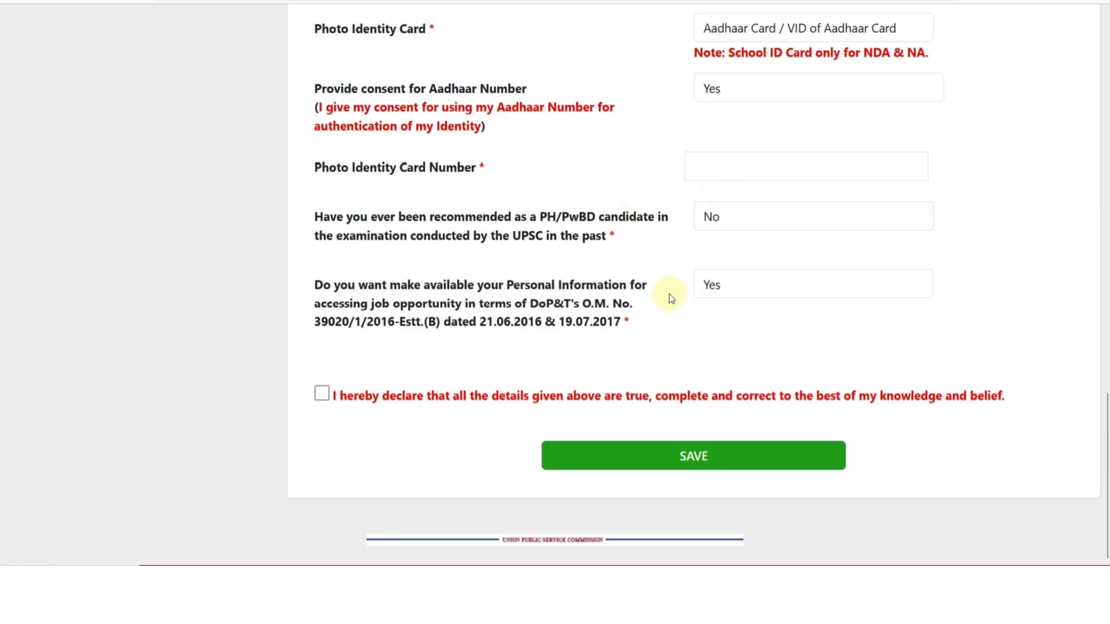
pyautogui.click(322, 394)
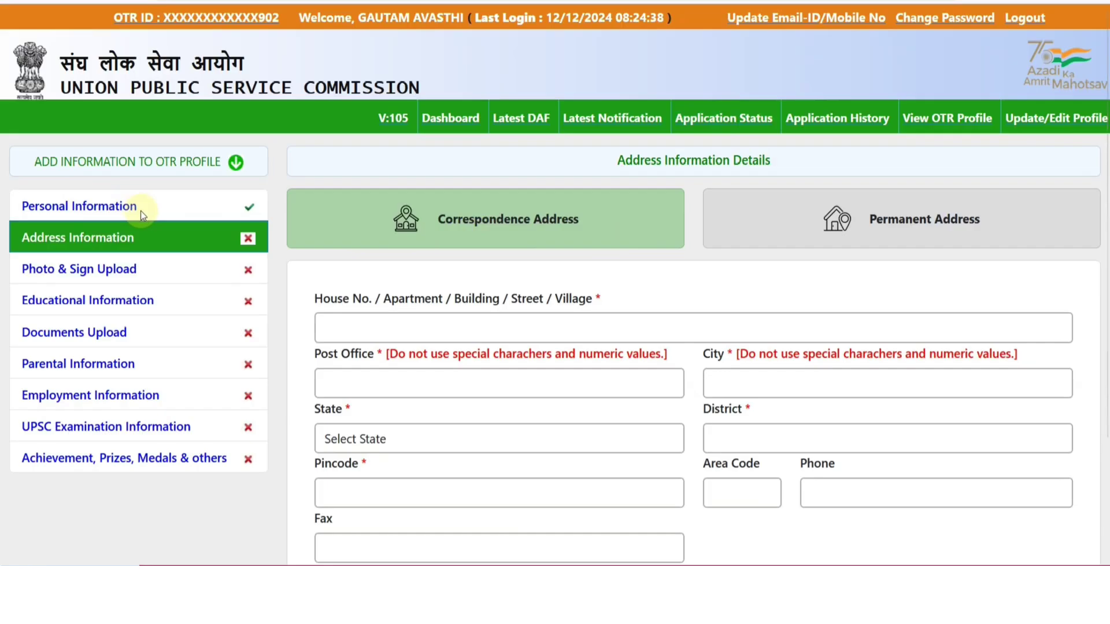
pyautogui.scroll(-2, 302, 282)
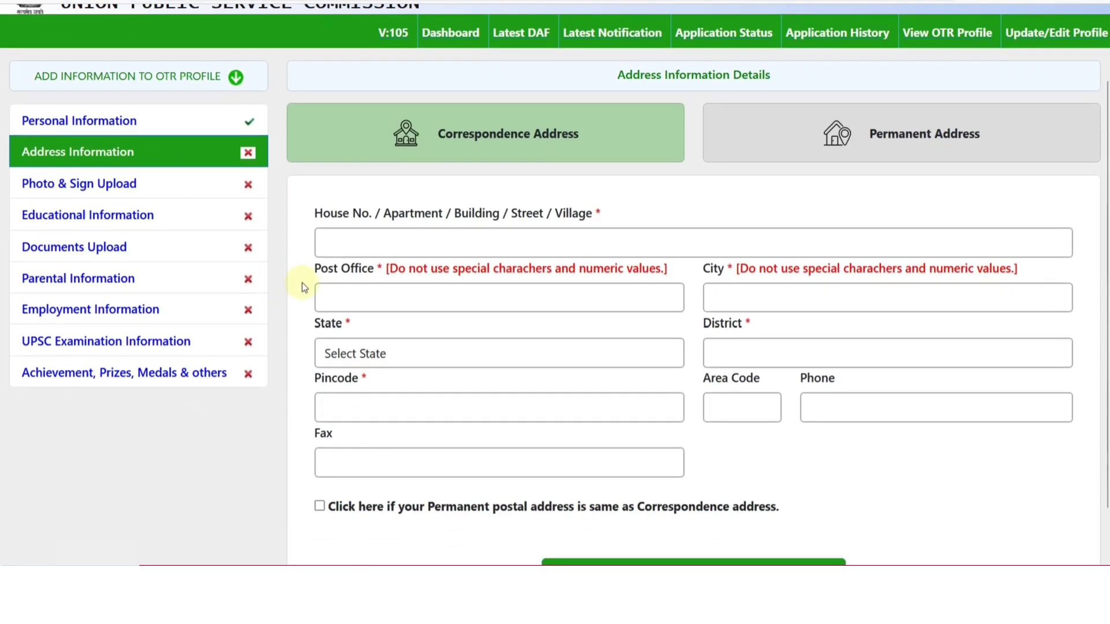
pyautogui.click(354, 245)
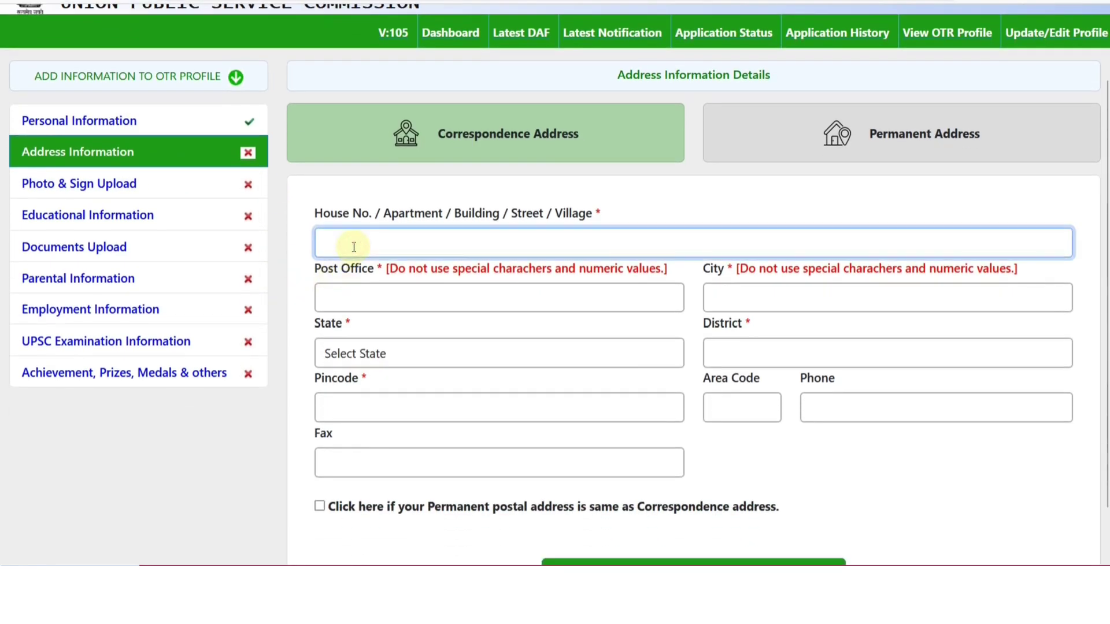
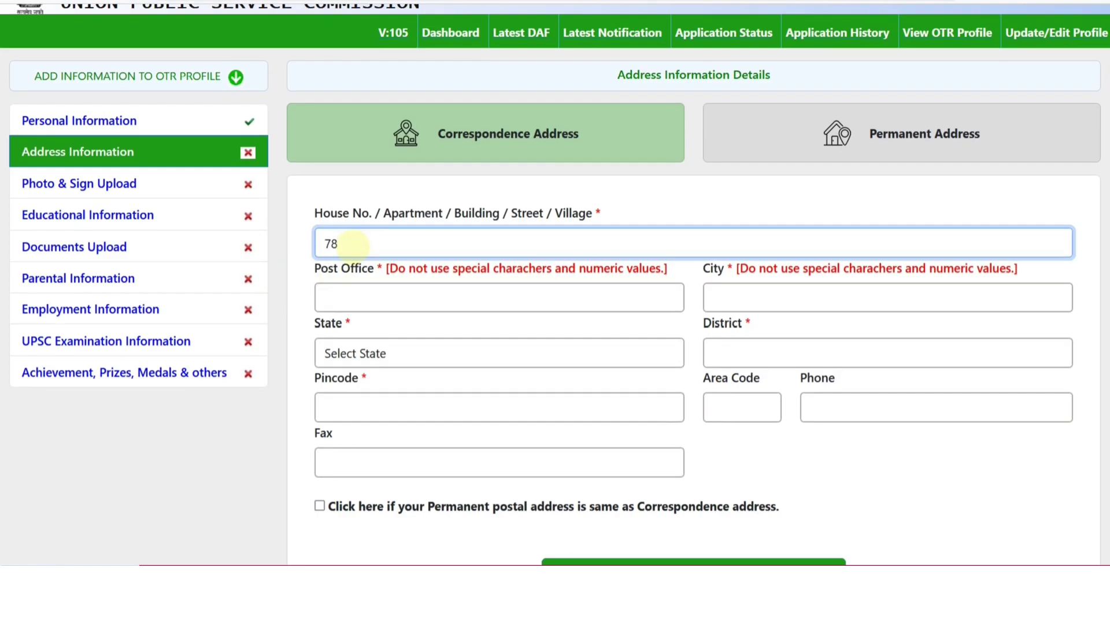
pyautogui.write('NEB')
# Fill post office and city ALWAR, Rajasthan, Alwar district, pincode 301001; copy to permanent and save
pyautogui.scroll(-1, 352, 244)
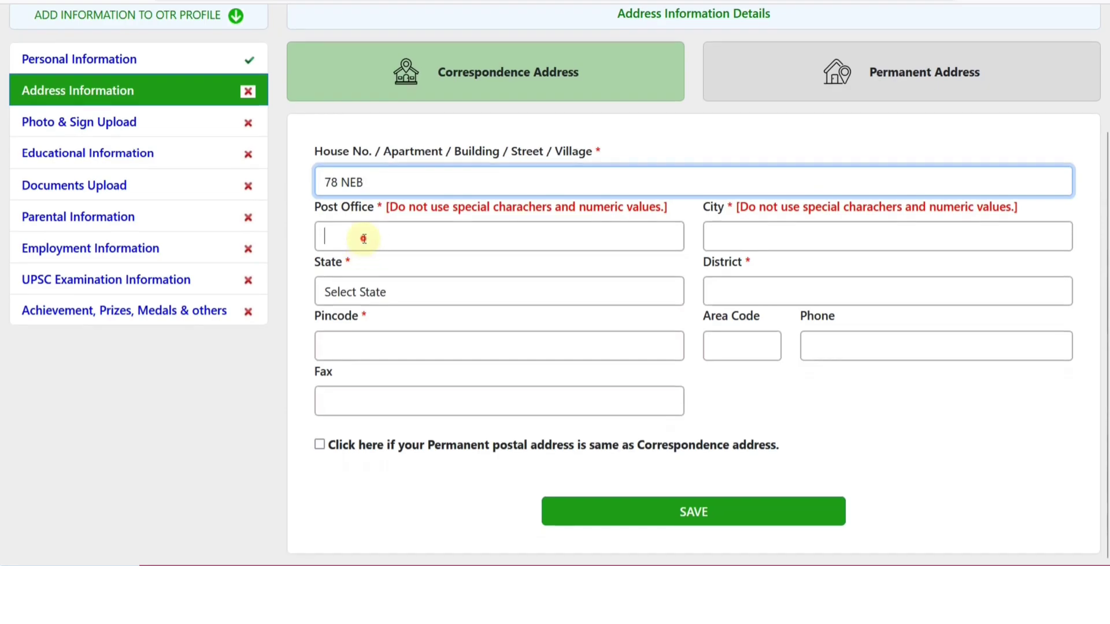
pyautogui.click(363, 237)
pyautogui.write('ALWAR')
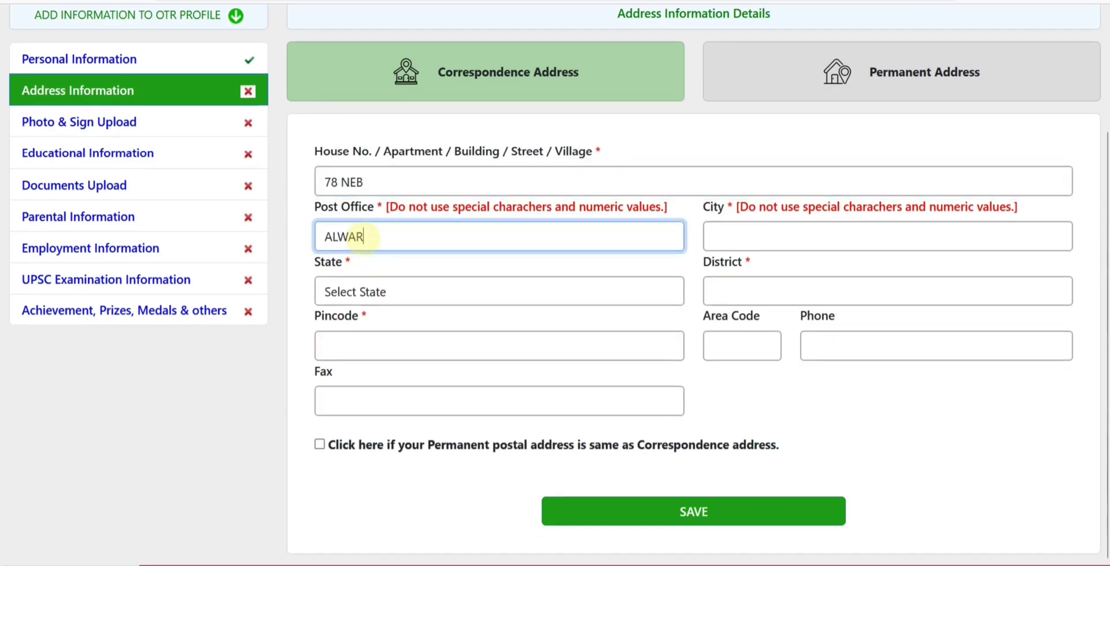
pyautogui.press('Tab')
pyautogui.write('ALWAR')
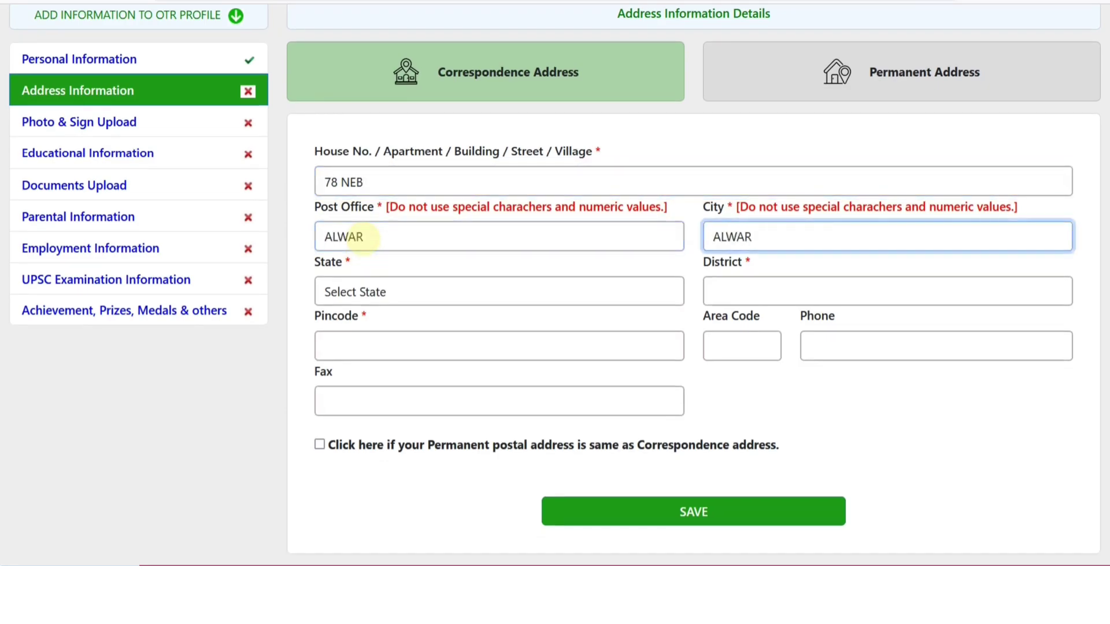
pyautogui.press('Tab')
pyautogui.write('r')
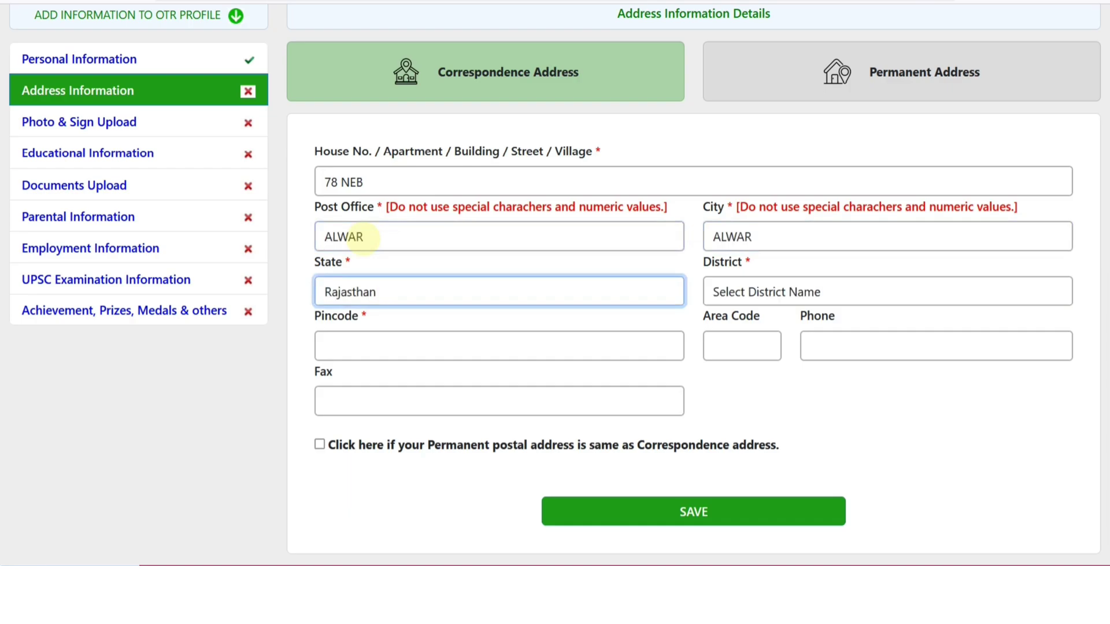
pyautogui.press('Tab')
pyautogui.write('al')
pyautogui.press('Tab')
pyautogui.write('301001')
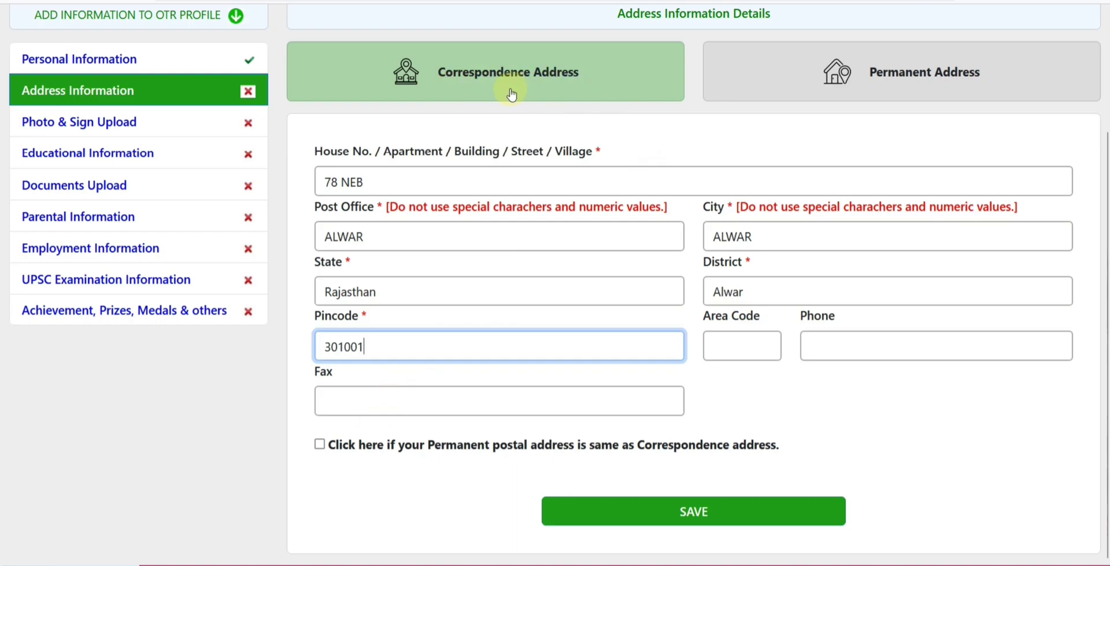
pyautogui.click(319, 445)
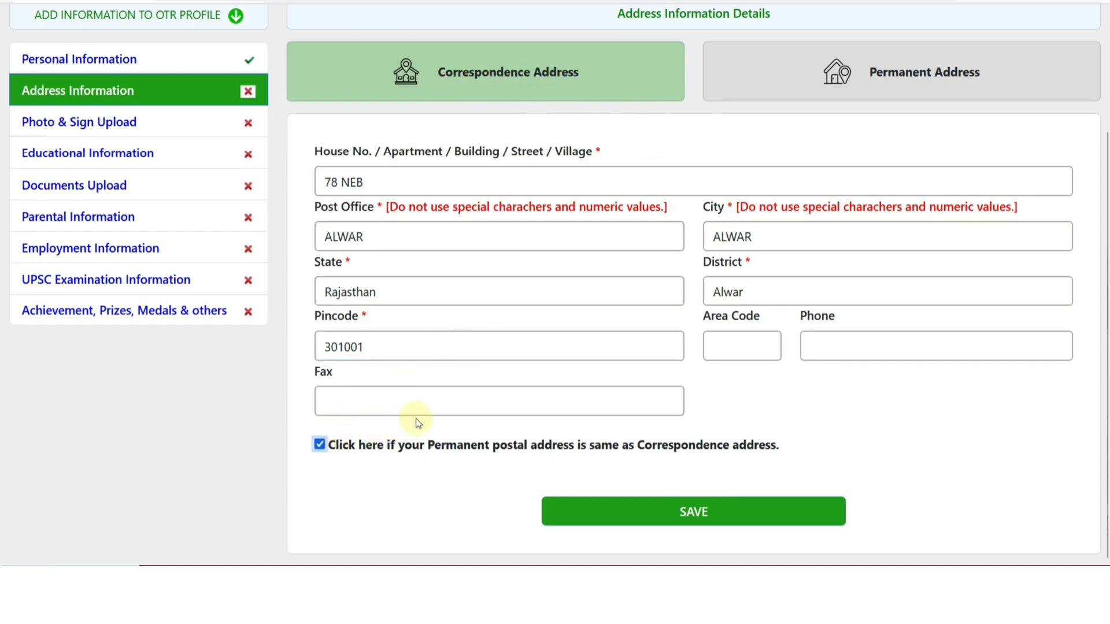
pyautogui.click(665, 510)
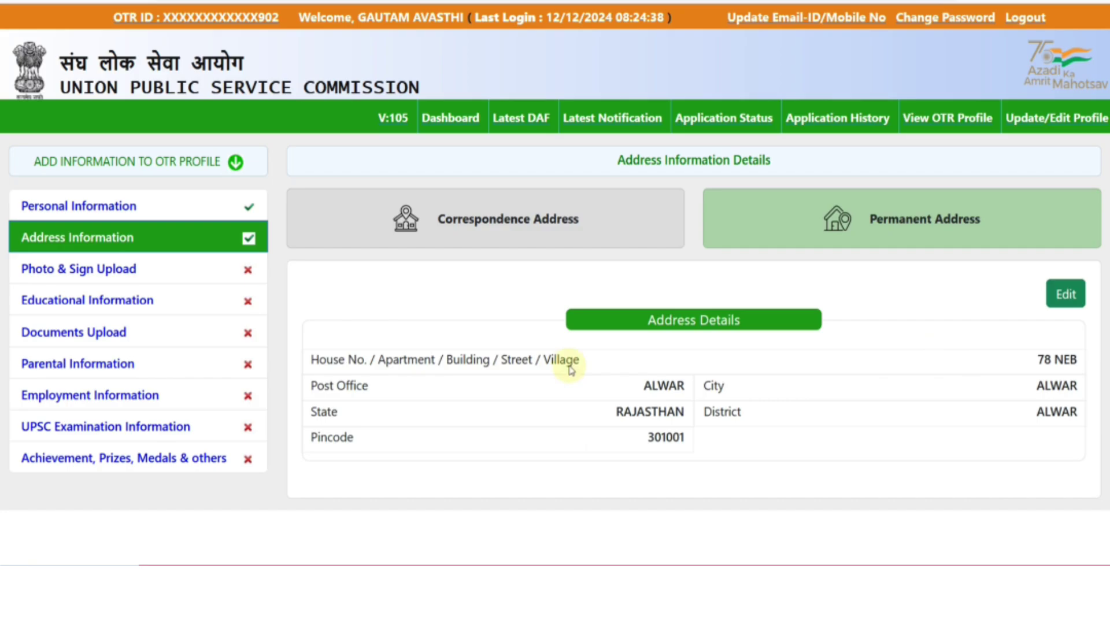
pyautogui.click(112, 274)
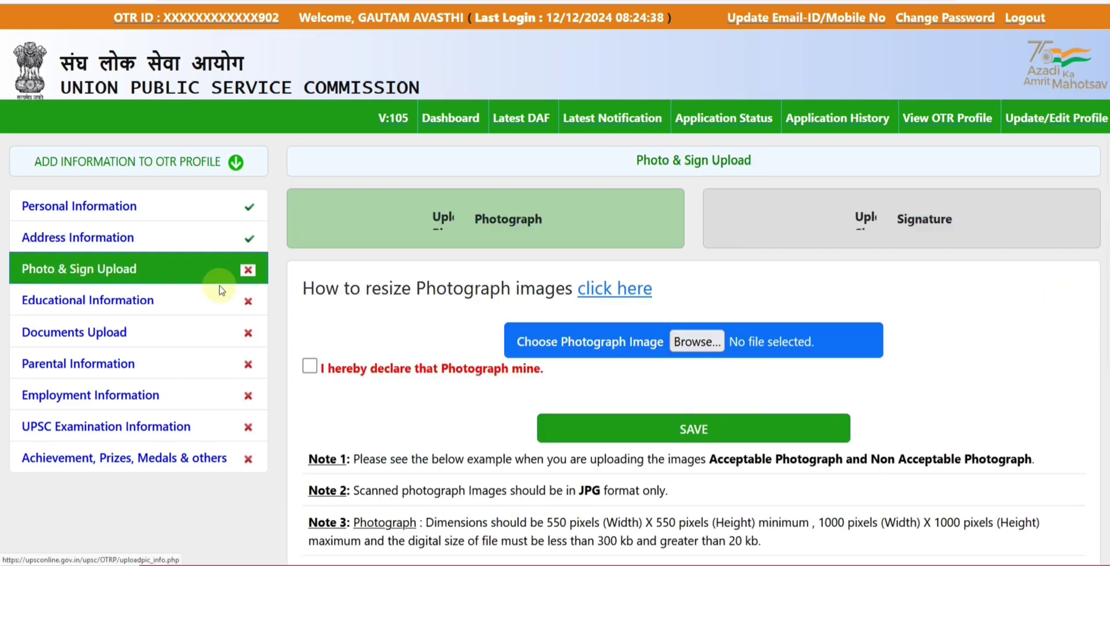
pyautogui.scroll(-3, 354, 306)
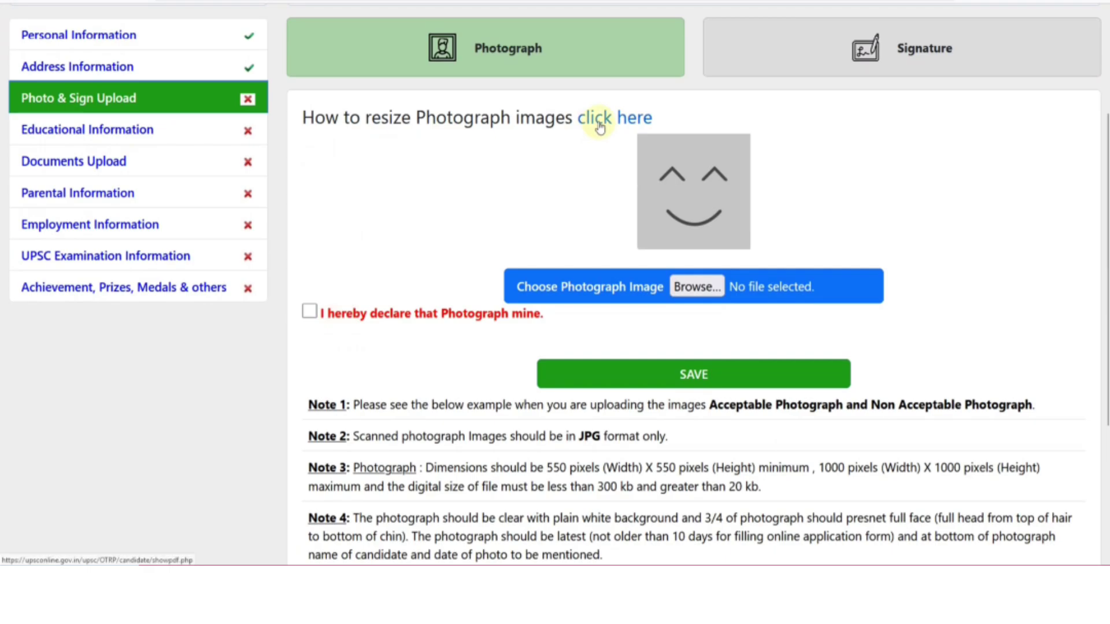
pyautogui.click(600, 126)
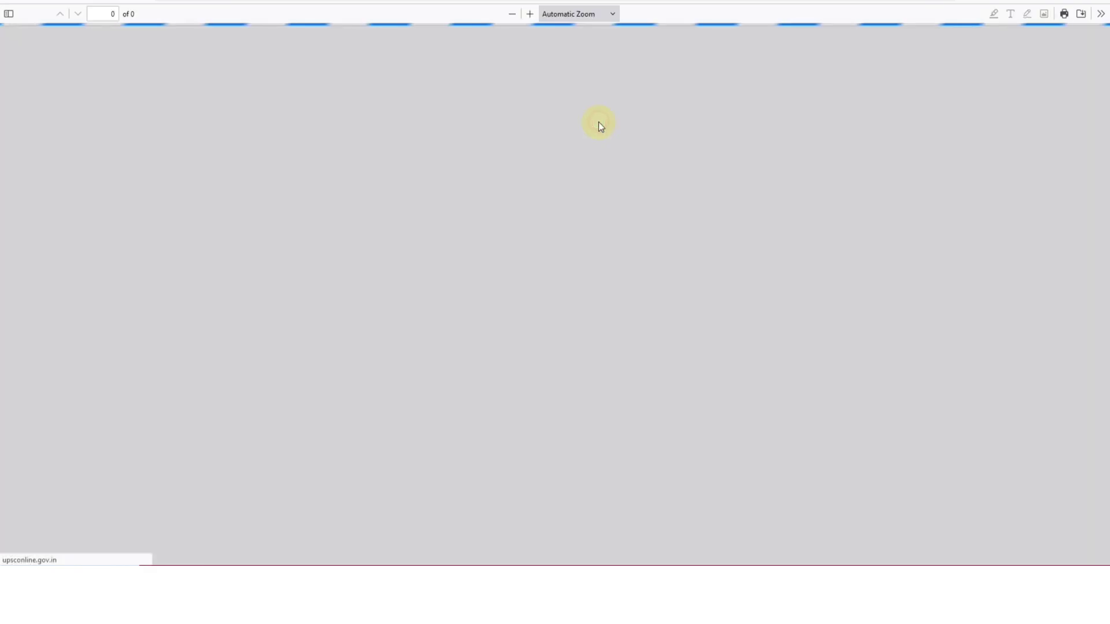
pyautogui.scroll(-4, 577, 249)
pyautogui.scroll(-10, 583, 270)
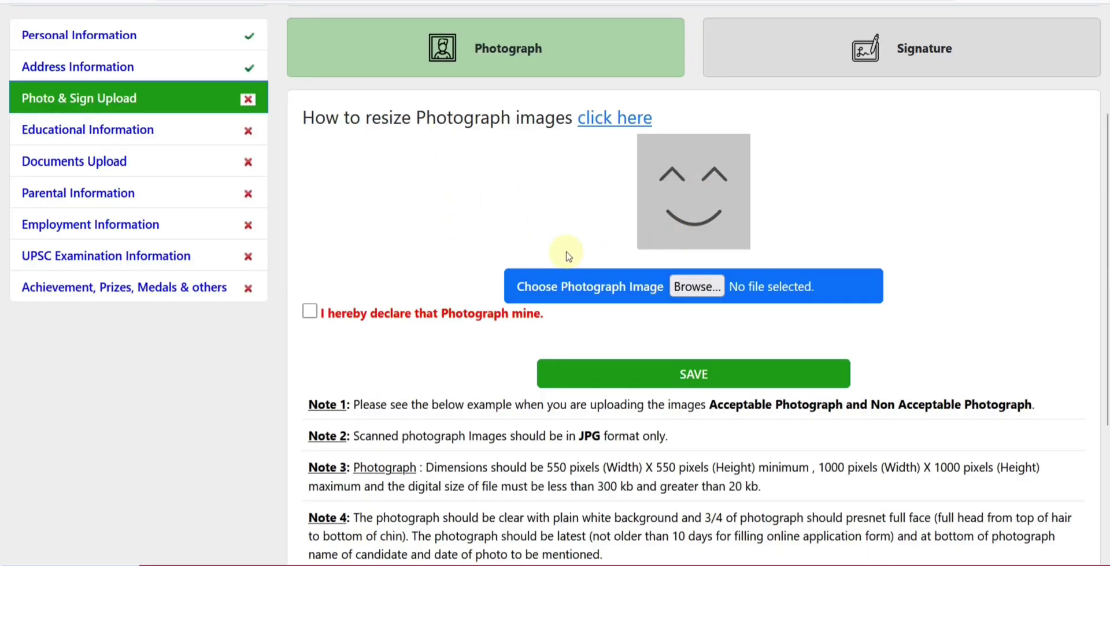
pyautogui.scroll(-2, 418, 222)
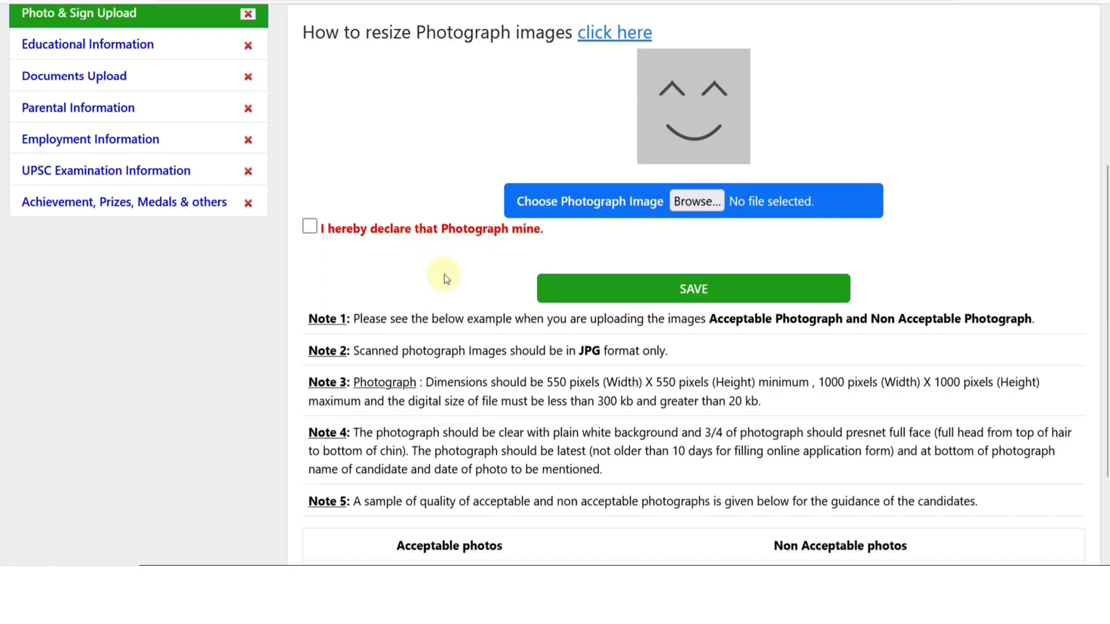
pyautogui.scroll(-3, 446, 278)
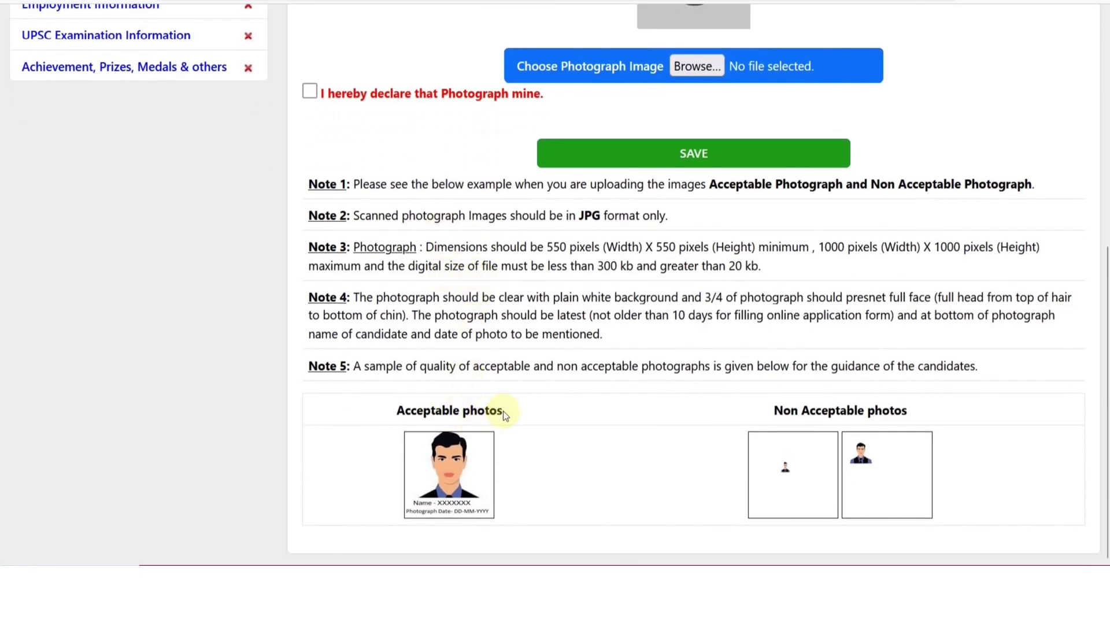
pyautogui.hotkey('ctrl', '+')
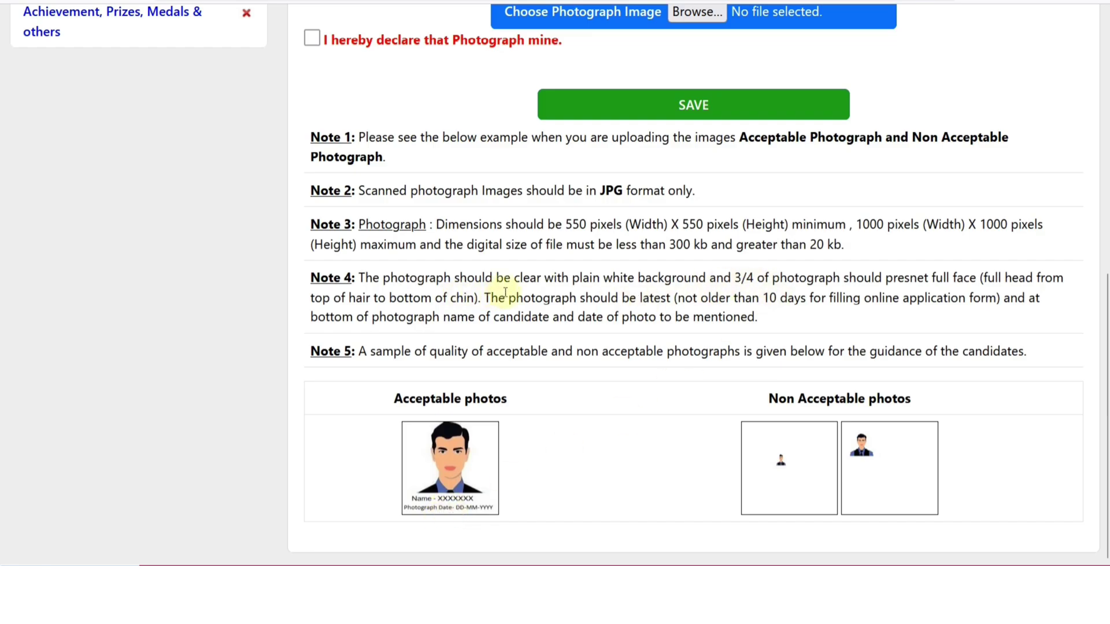
pyautogui.moveTo(571, 278); pyautogui.dragTo(666, 279)
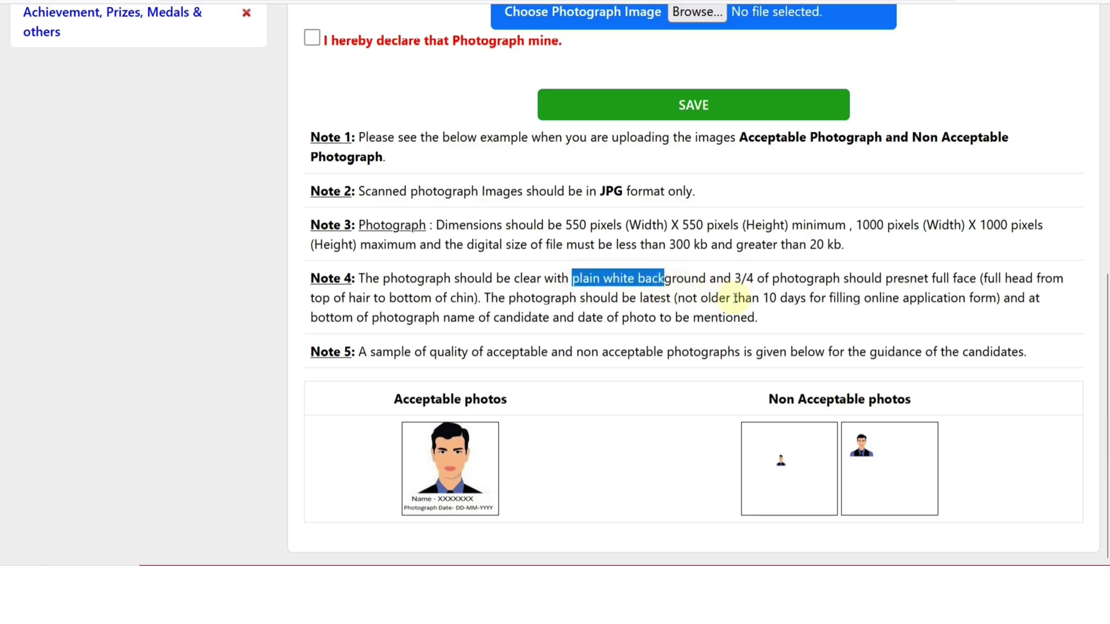
pyautogui.moveTo(743, 280); pyautogui.dragTo(821, 279)
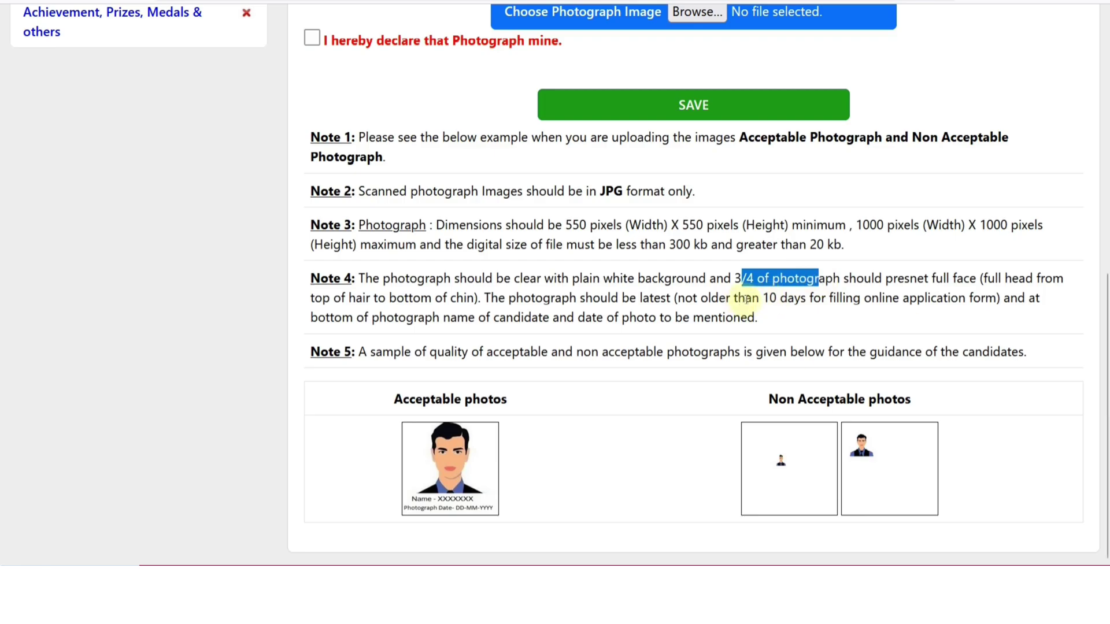
pyautogui.moveTo(751, 298); pyautogui.dragTo(862, 299)
pyautogui.click(886, 312)
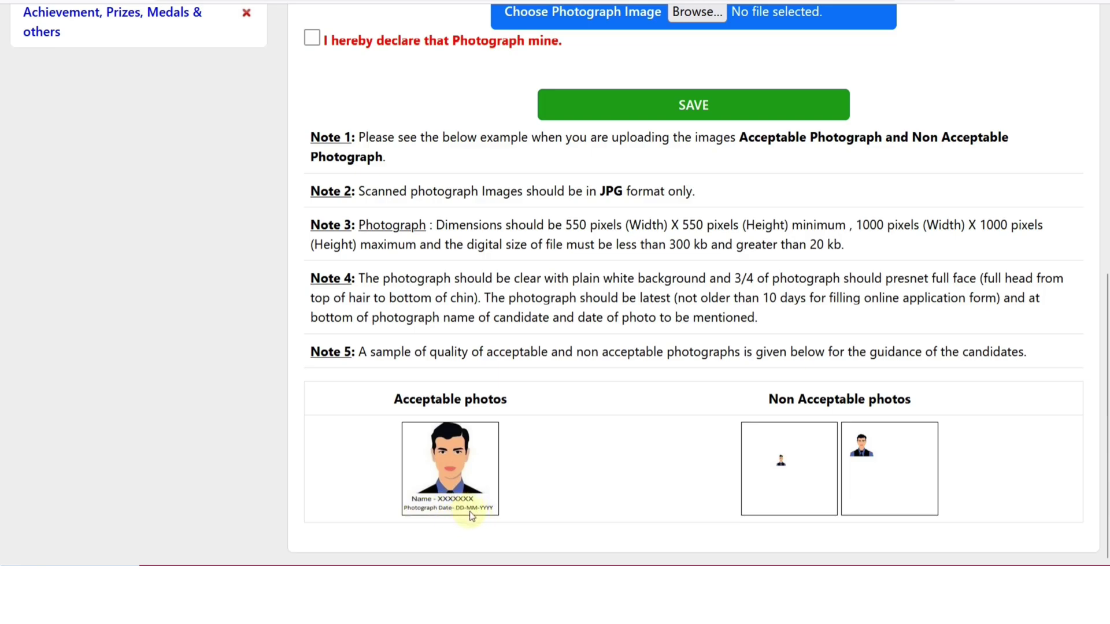
pyautogui.scroll(5, 489, 505)
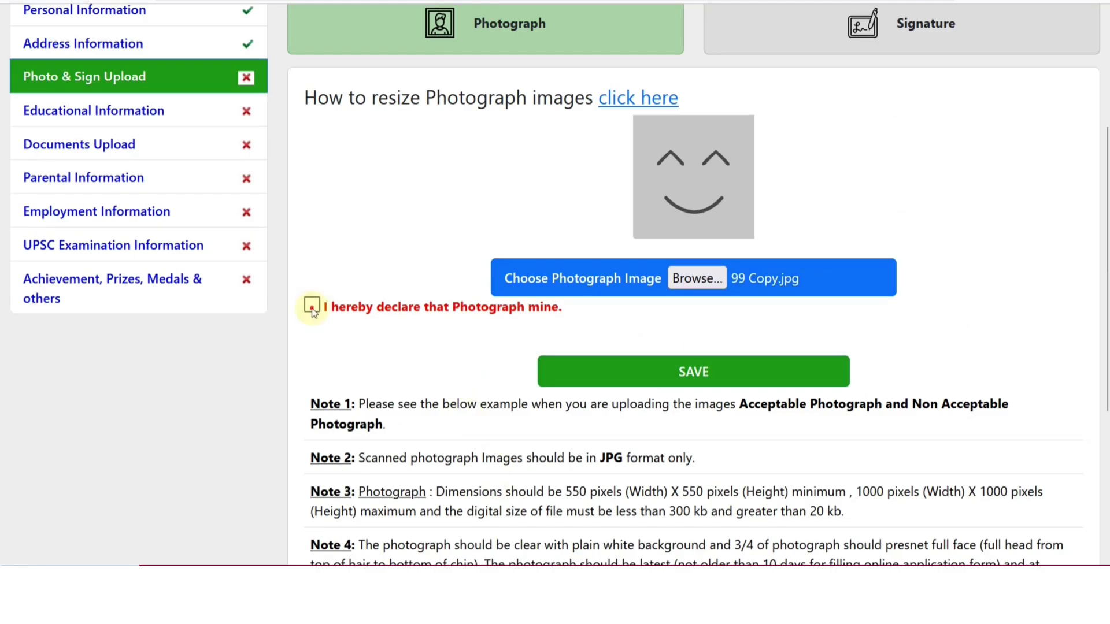
# Declare the photograph as the candidate's own, save it, and go to the Signature upload
pyautogui.click(311, 305)
pyautogui.click(681, 377)
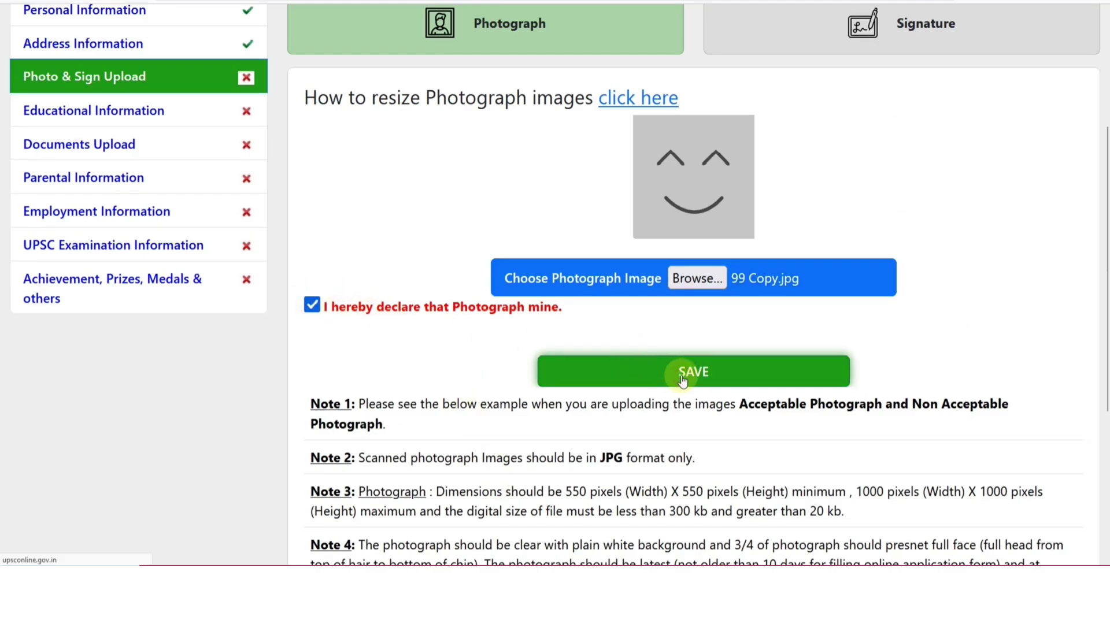
pyautogui.scroll(-1, 745, 383)
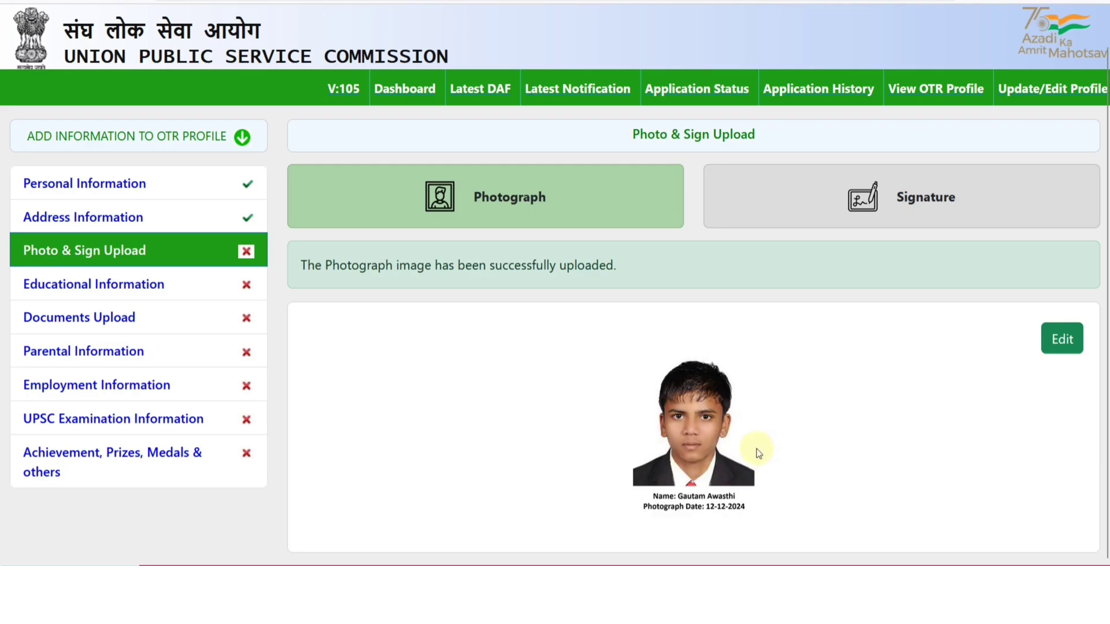
pyautogui.click(903, 215)
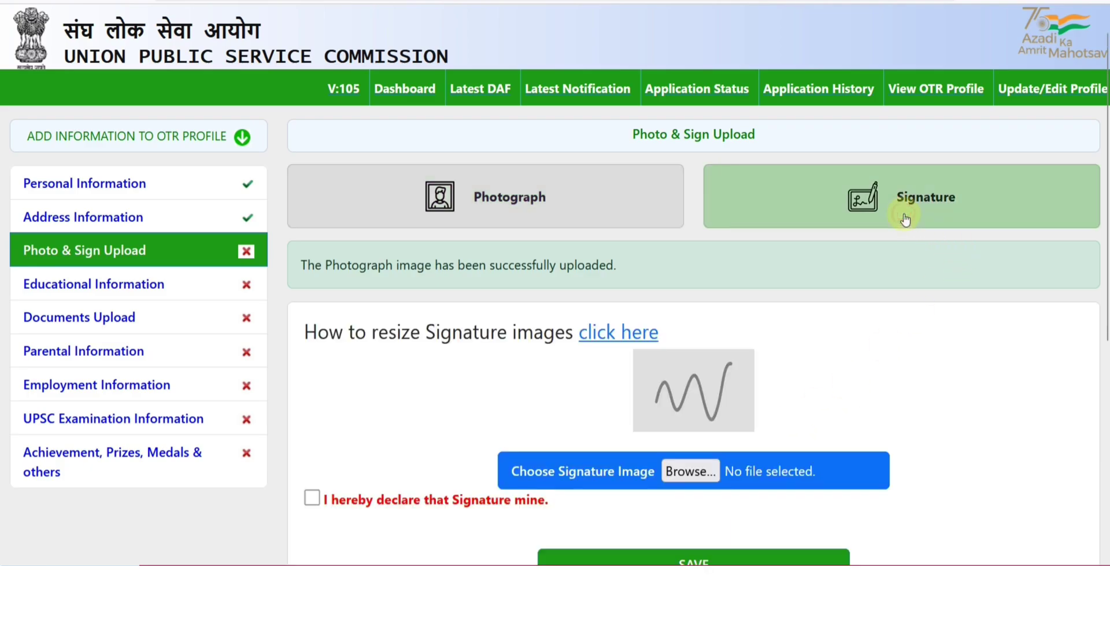
pyautogui.scroll(-3, 903, 368)
pyautogui.scroll(-4, 901, 367)
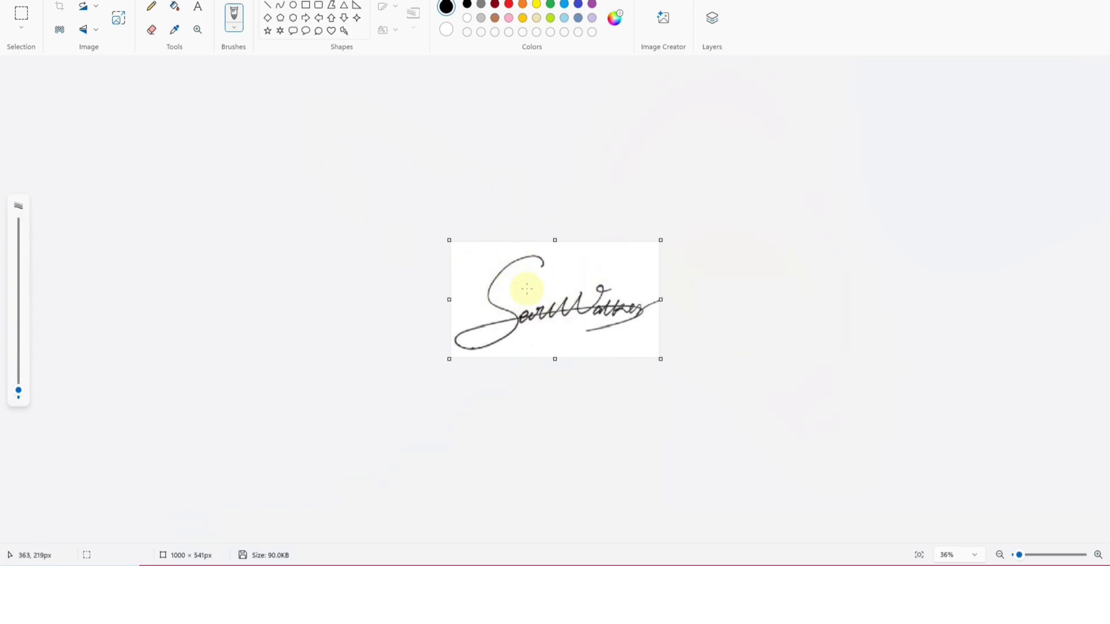
# Resize the signature image in Paint by pixels, setting the horizontal size to 400
pyautogui.click(121, 23)
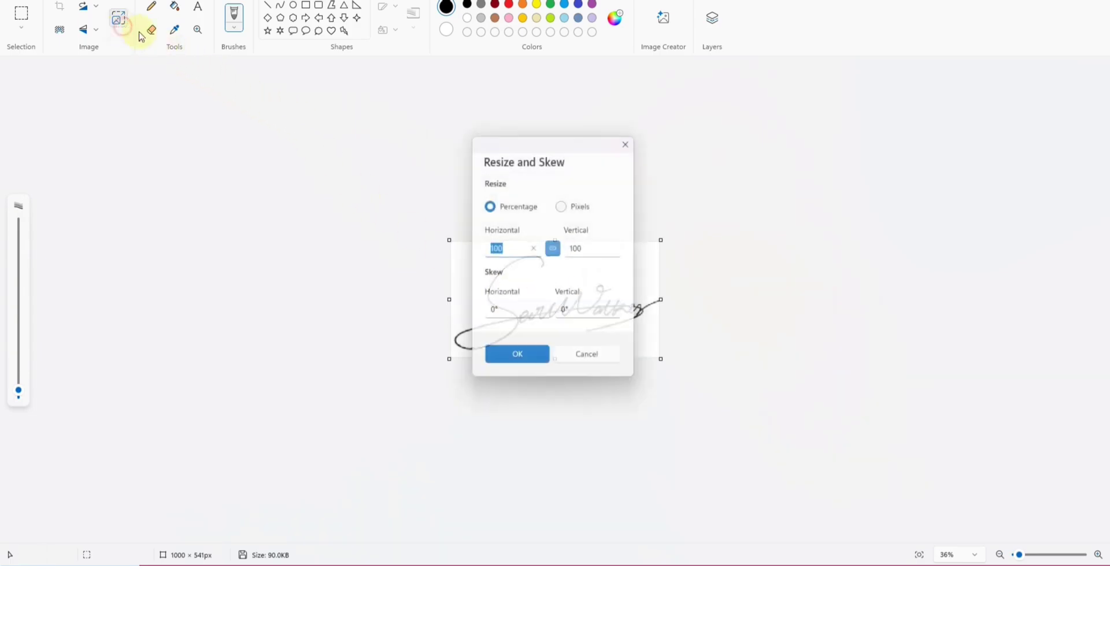
pyautogui.moveTo(505, 145); pyautogui.dragTo(746, 151)
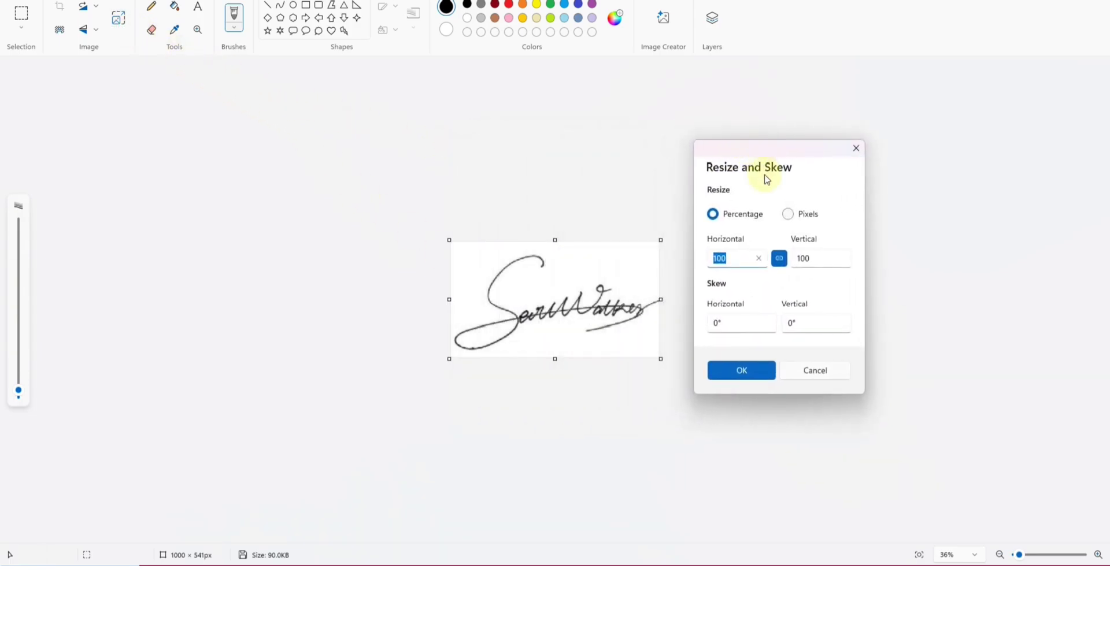
pyautogui.click(787, 215)
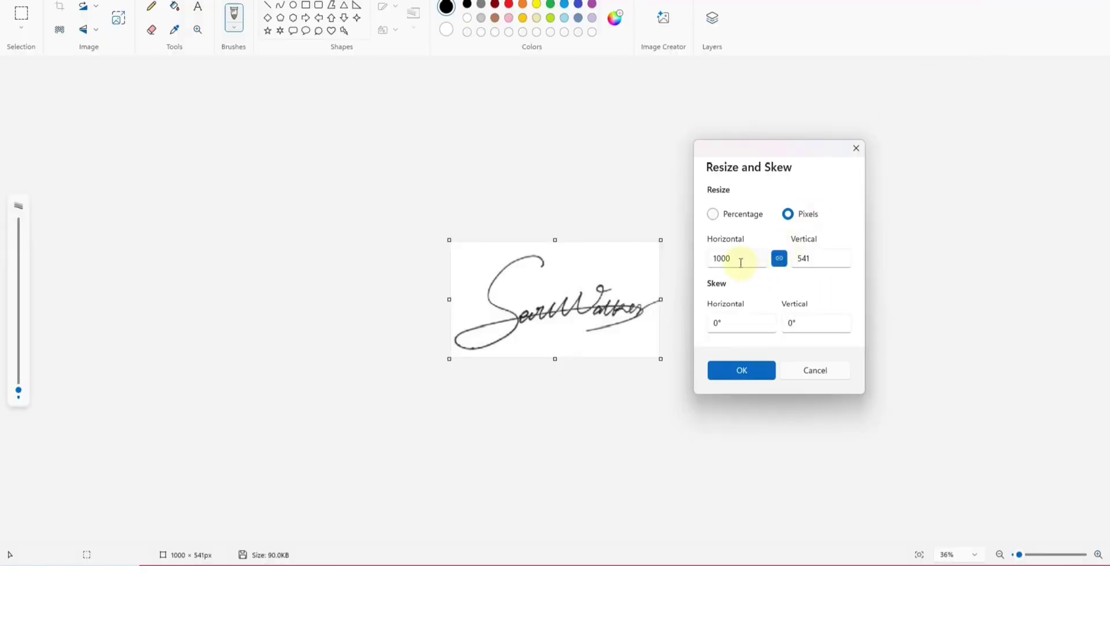
pyautogui.doubleClick(735, 260)
pyautogui.write('400')
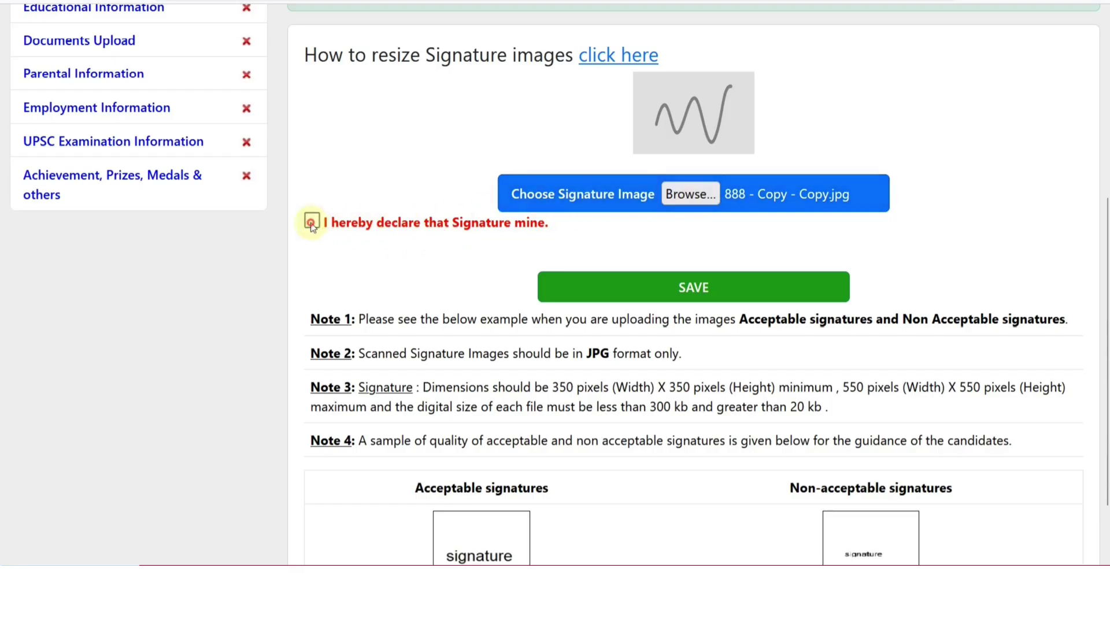
# Declare the signature as the candidate's own, save it, and check the uploaded signature and photograph
pyautogui.click(312, 222)
pyautogui.click(691, 296)
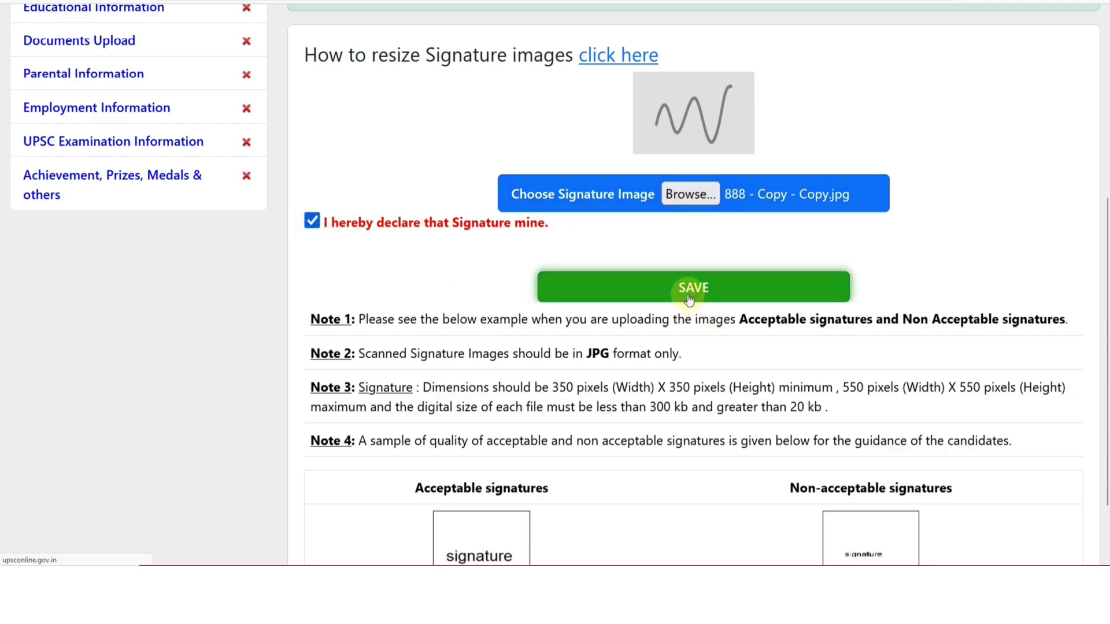
pyautogui.scroll(-1, 671, 298)
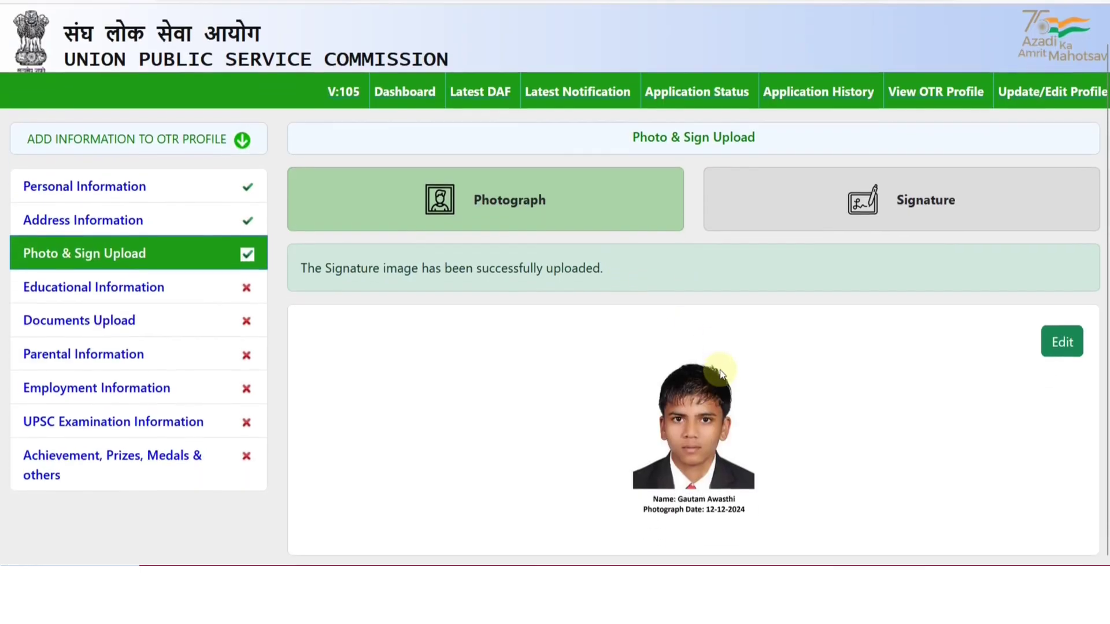
pyautogui.click(876, 219)
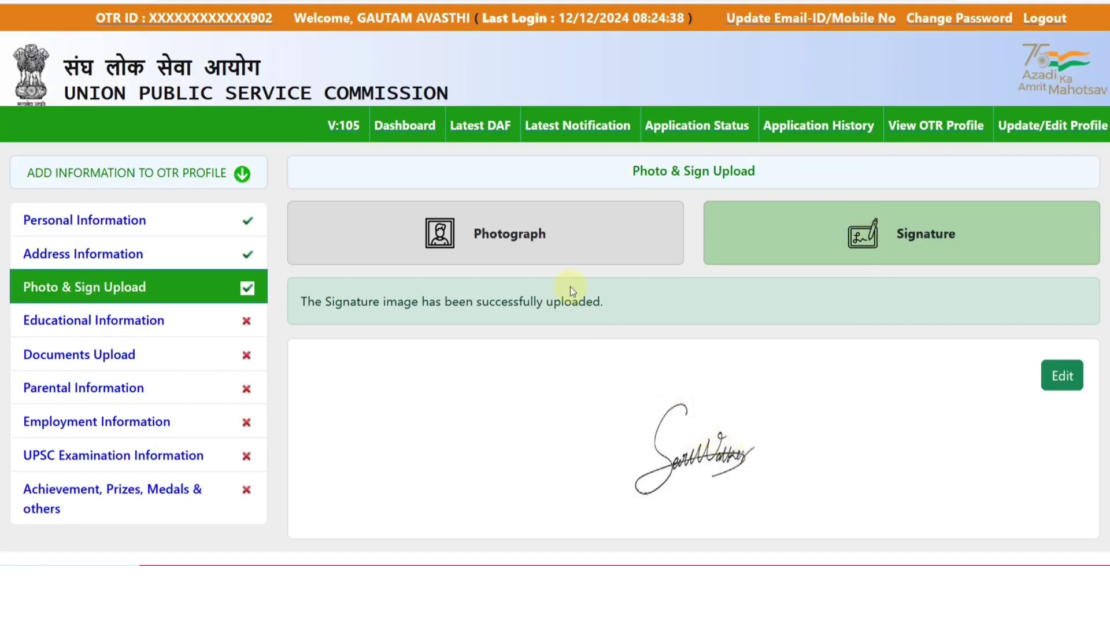
pyautogui.click(528, 237)
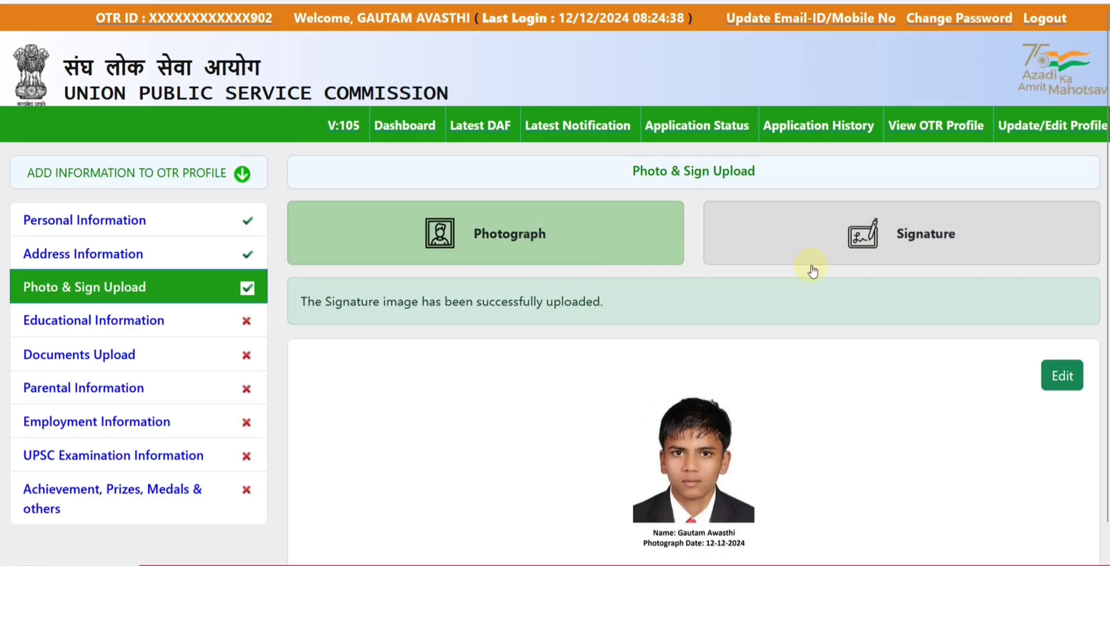
# Go to the Educational Information section from the left sidebar
pyautogui.scroll(-1, 812, 271)
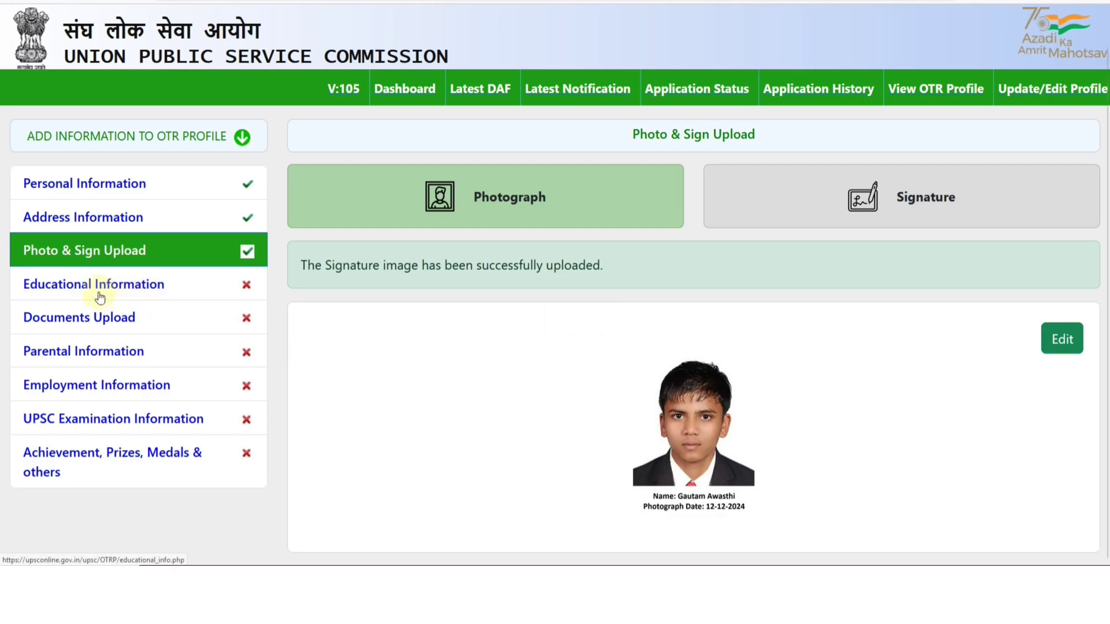
pyautogui.click(101, 297)
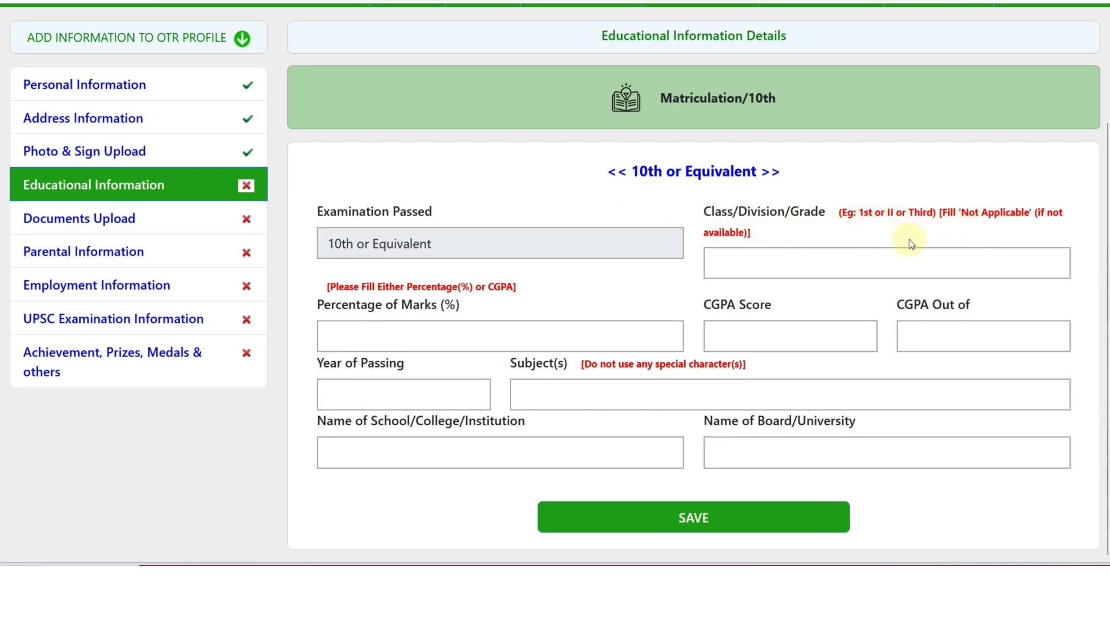
# Enter 10th Class/Division/Grade '1st' and percentage of marks 80.00
pyautogui.click(856, 249)
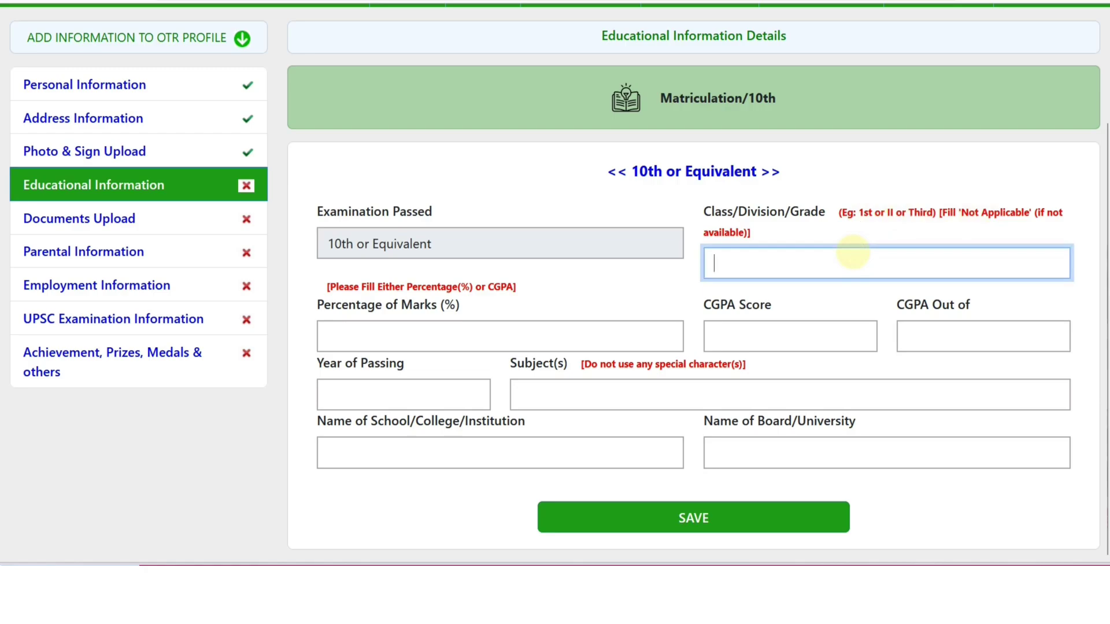
pyautogui.write('1S')
pyautogui.press('BackSpace')
pyautogui.write('st')
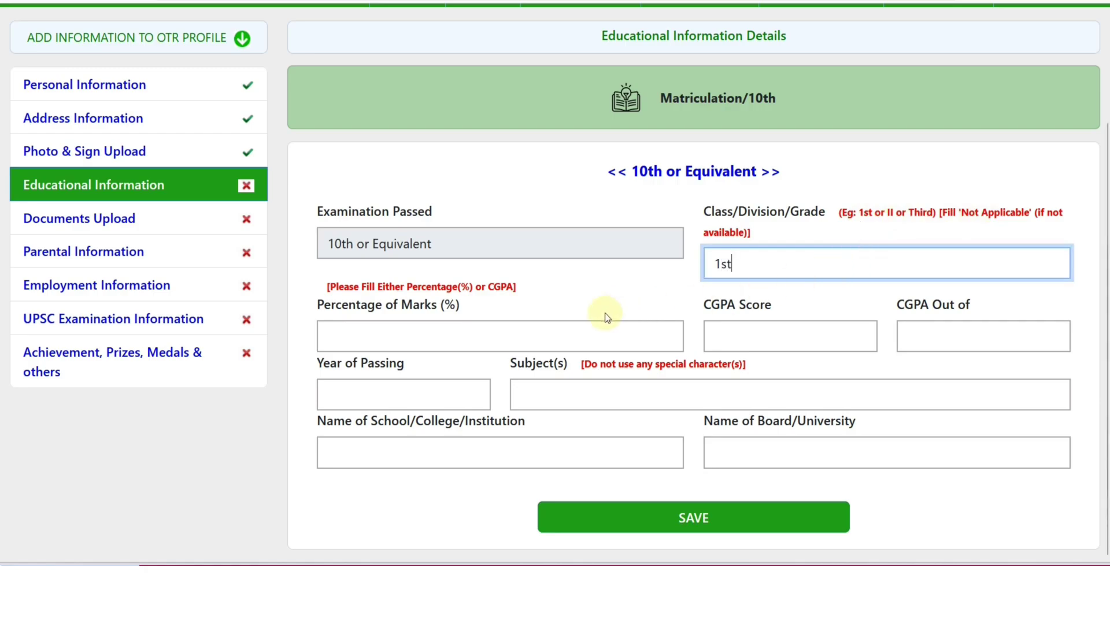
pyautogui.click(481, 323)
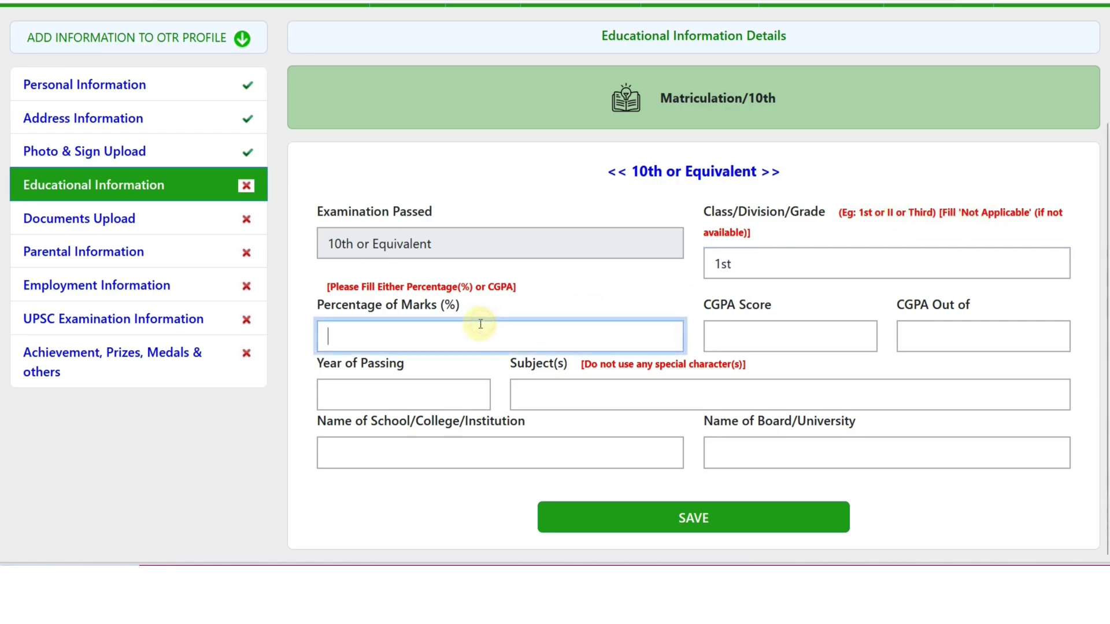
pyautogui.write('80.00')
pyautogui.click(689, 292)
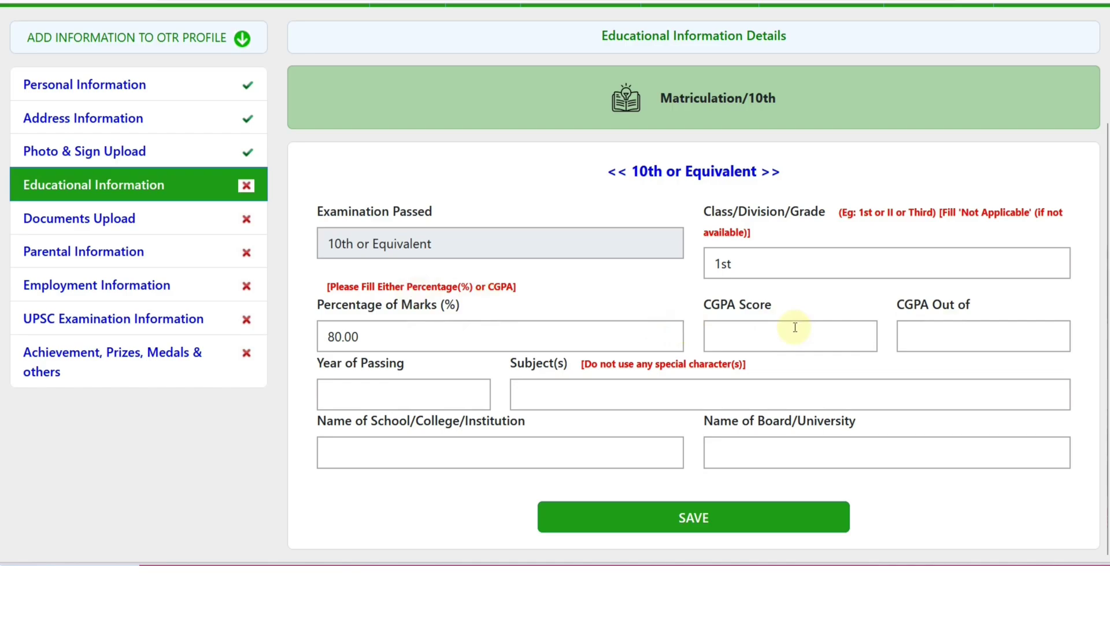
# Enter year 2019, subjects HINDI ENGLISH MATH, school RKS SCHOOL, board BSER, and save
pyautogui.click(412, 396)
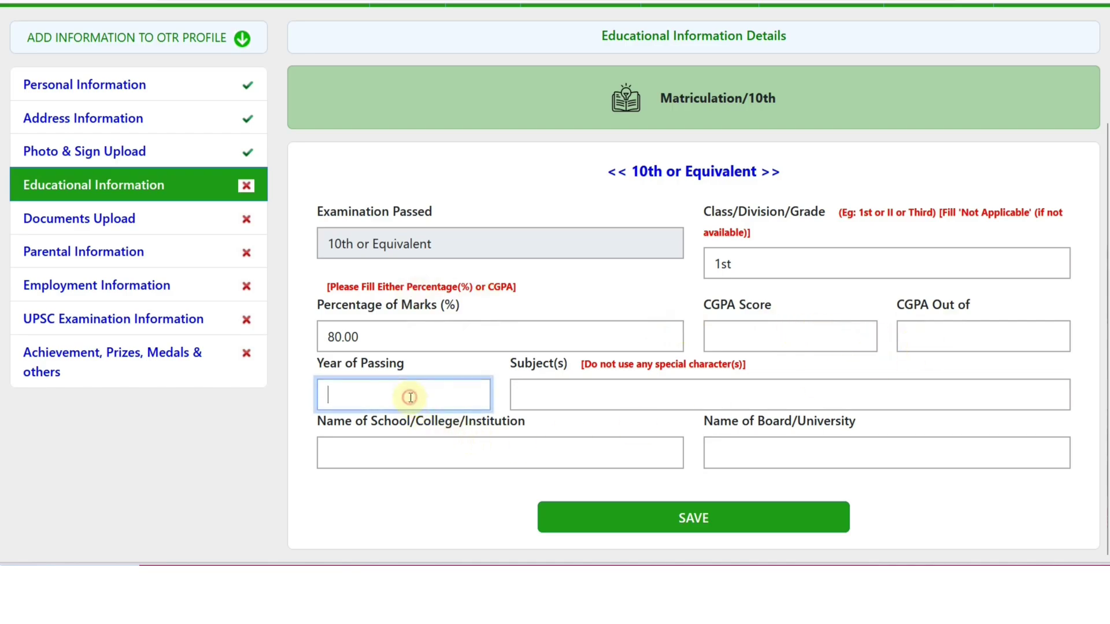
pyautogui.write('201')
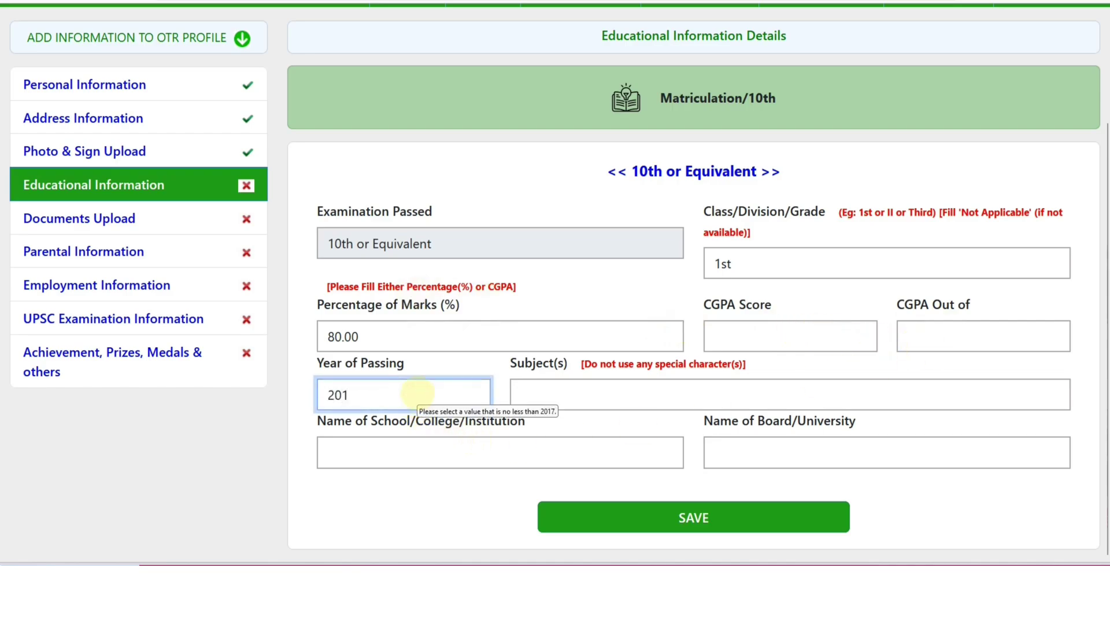
pyautogui.write('9')
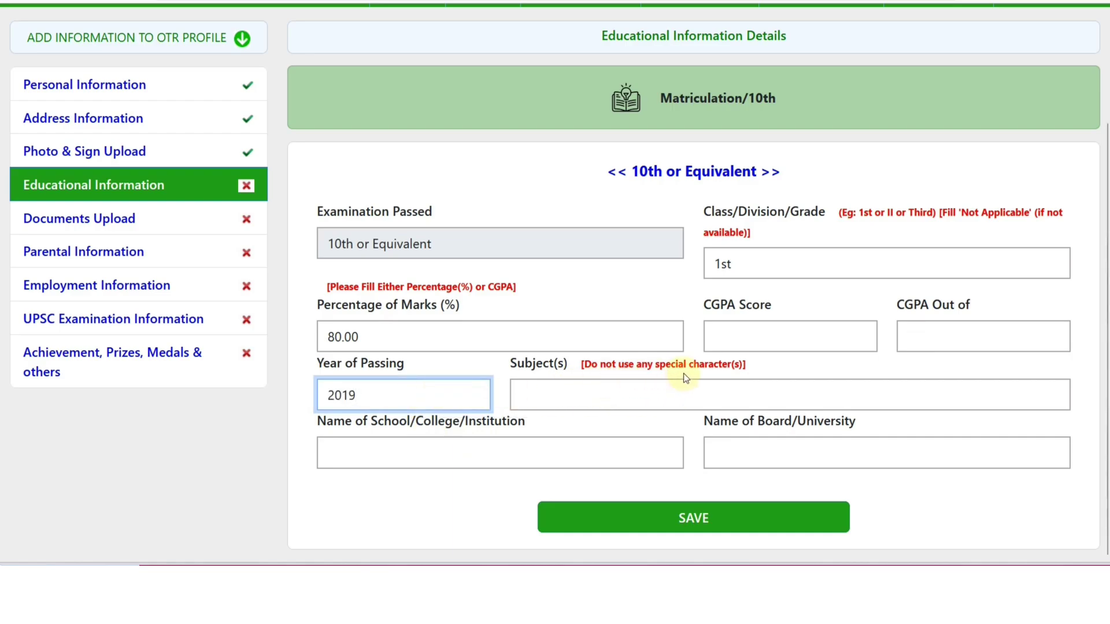
pyautogui.click(576, 389)
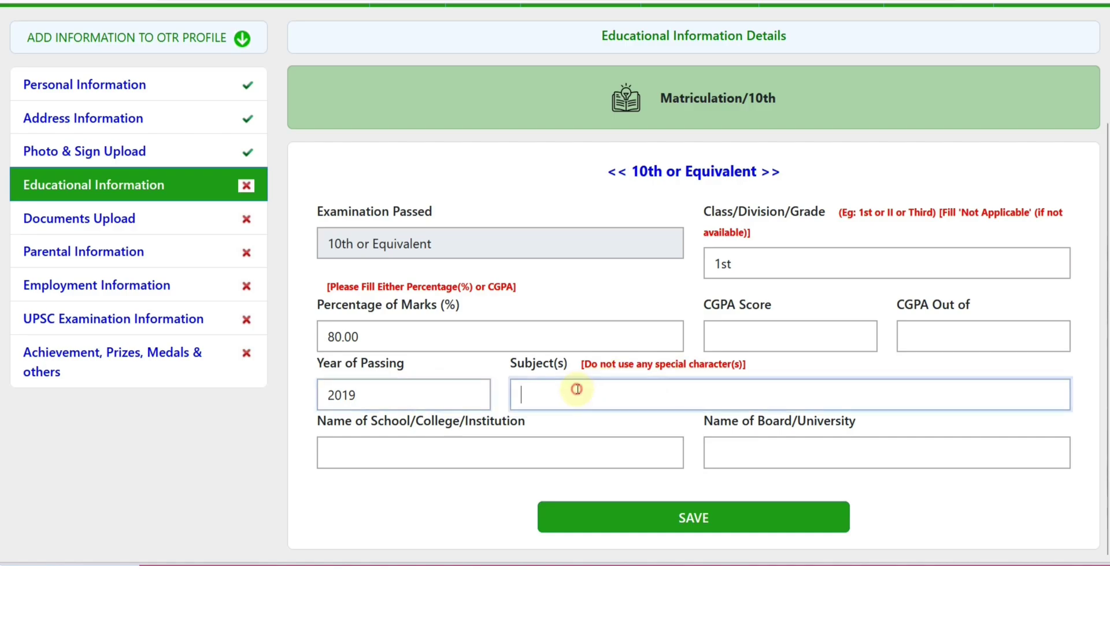
pyautogui.write('HIND')
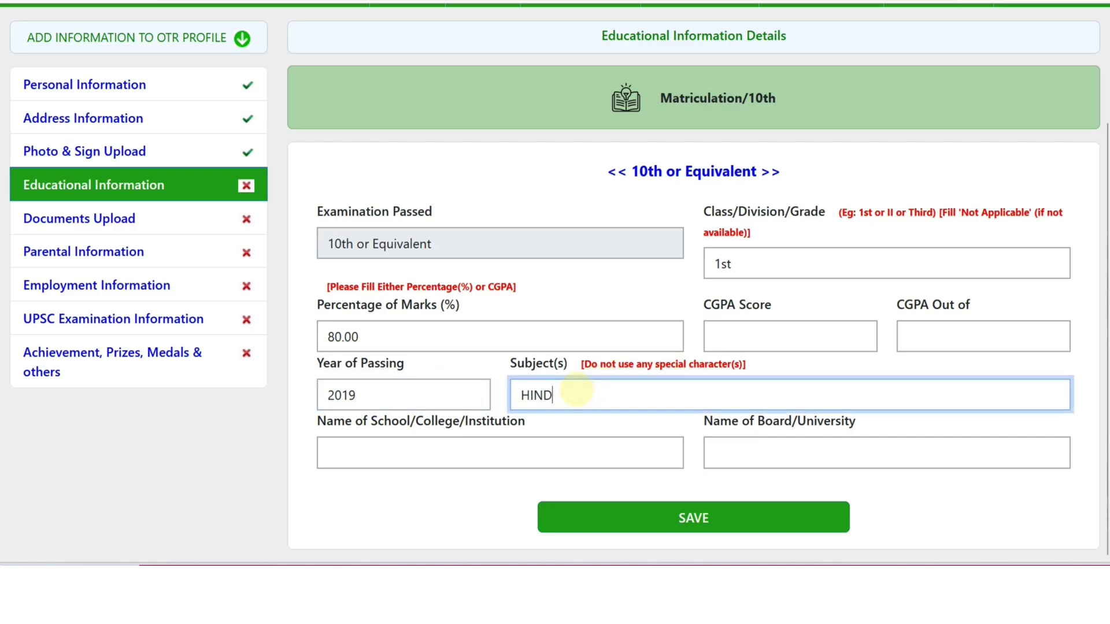
pyautogui.write('I ENGL')
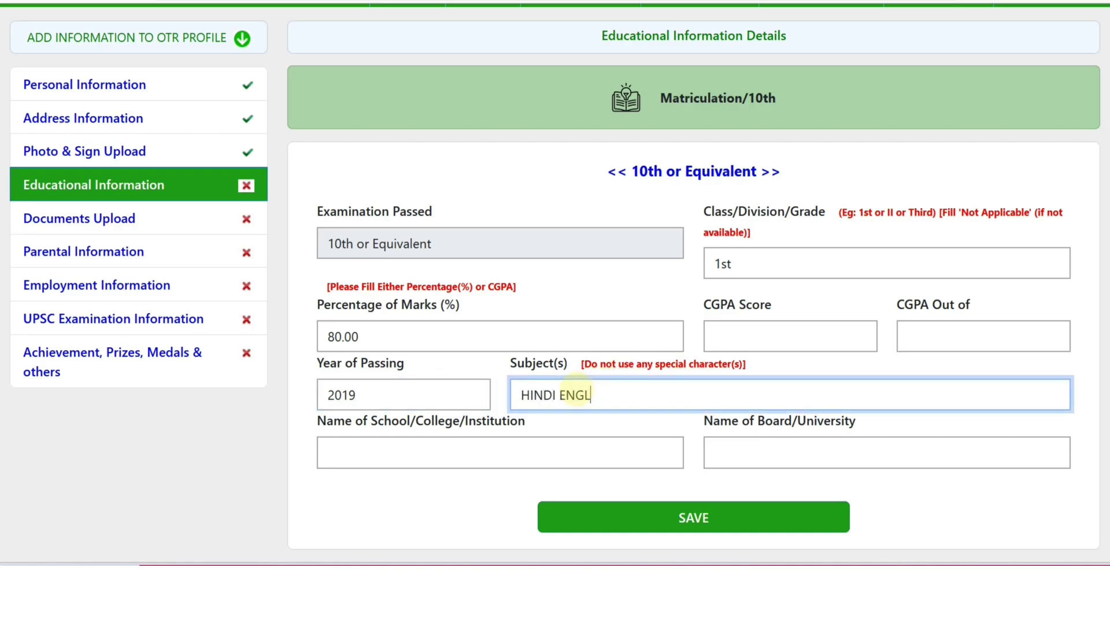
pyautogui.write('ISH MATH')
pyautogui.click(437, 450)
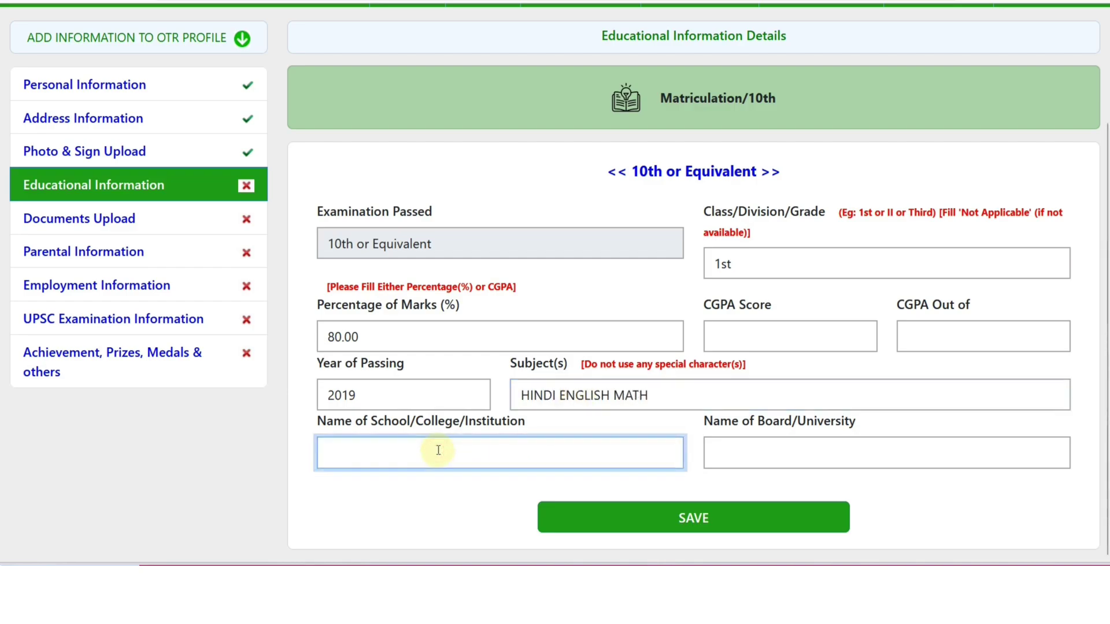
pyautogui.write('RKS SCH')
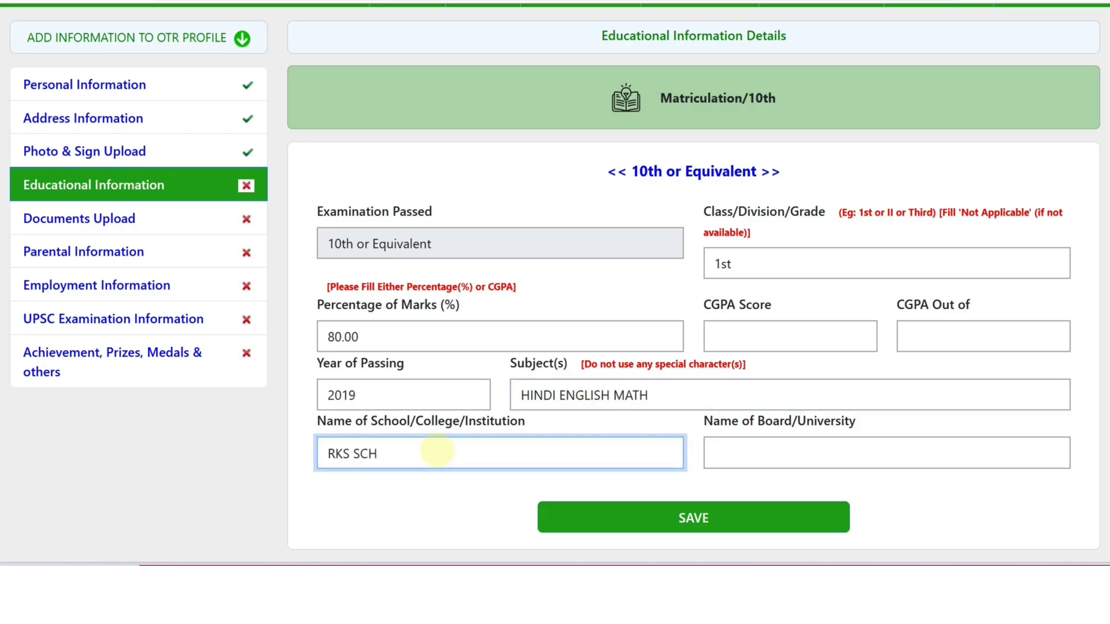
pyautogui.write('OOL')
pyautogui.press('Tab')
pyautogui.write('BS')
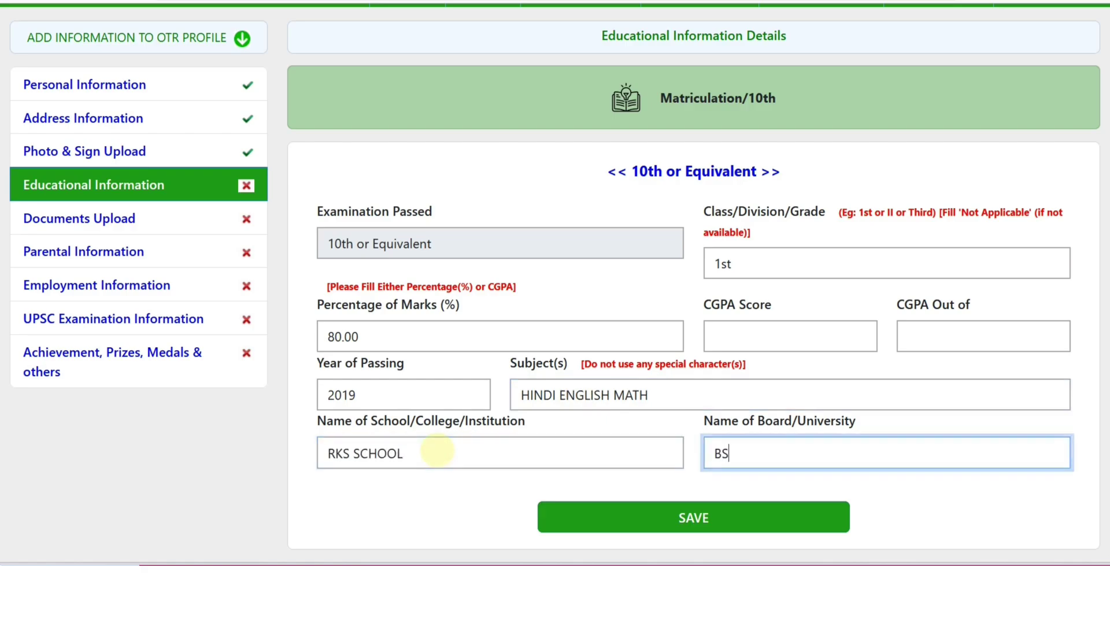
pyautogui.write('ER')
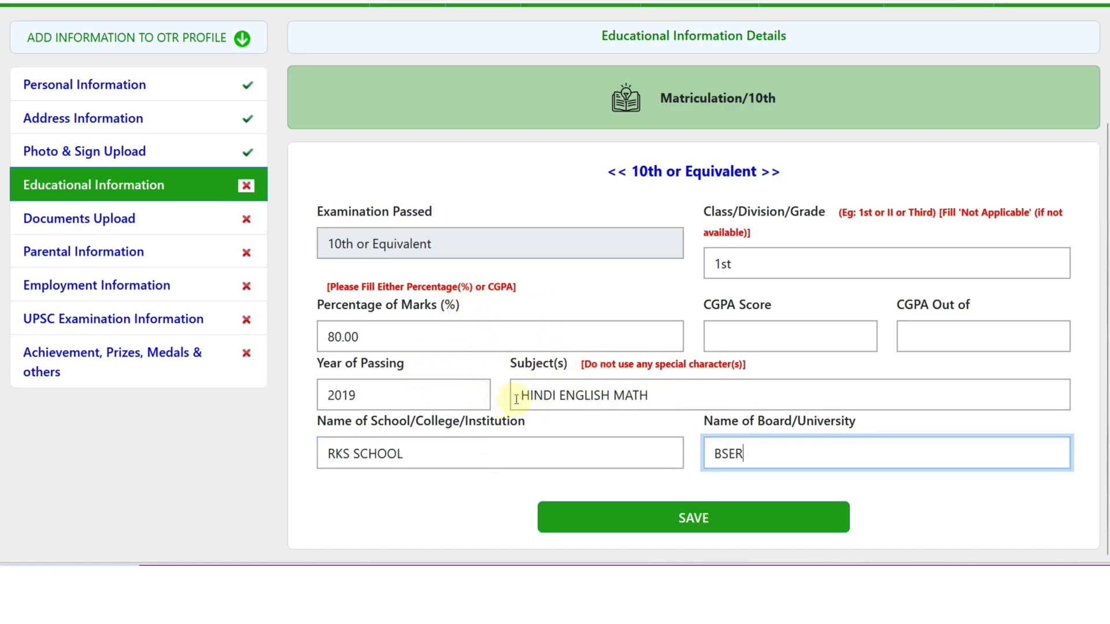
pyautogui.click(691, 532)
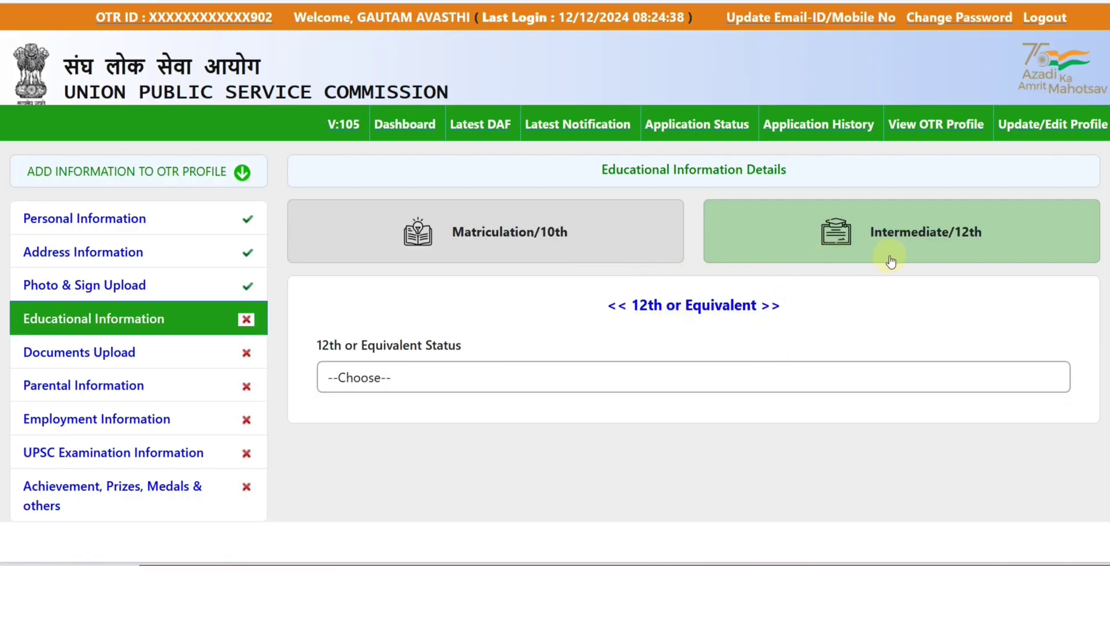
# Set the 12th or Equivalent status to Completed, editing the saved entry to correct it
pyautogui.click(464, 370)
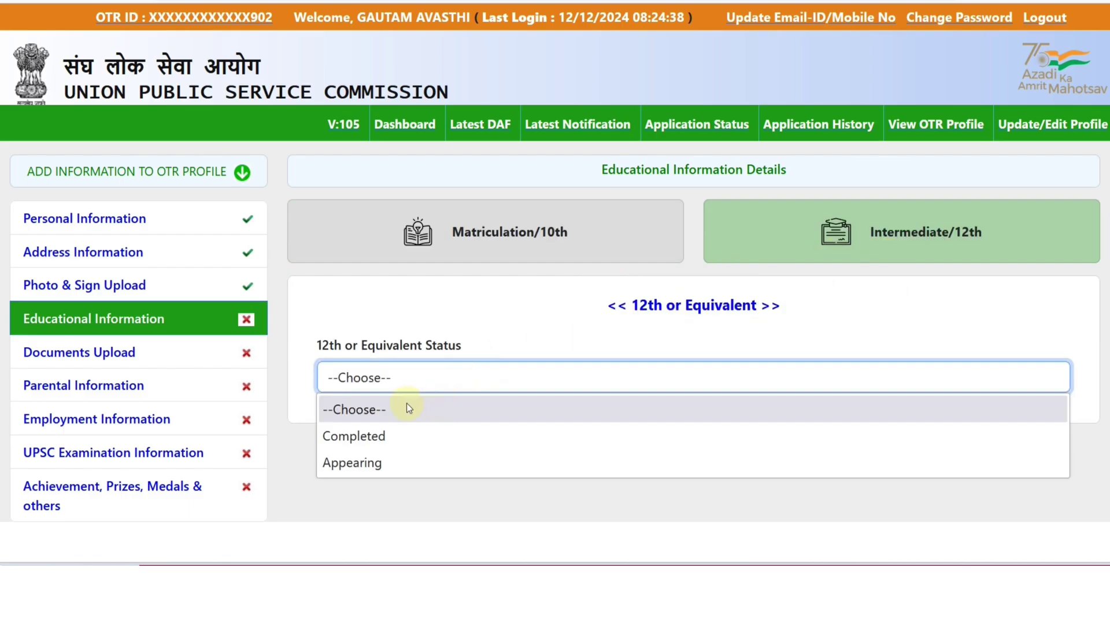
pyautogui.click(393, 433)
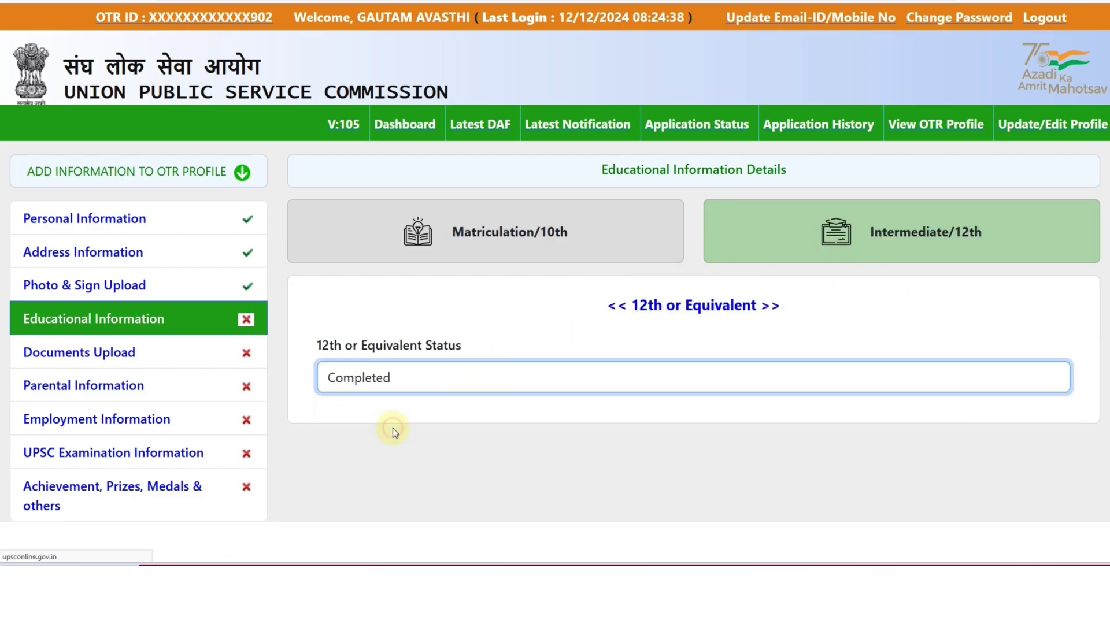
pyautogui.click(381, 391)
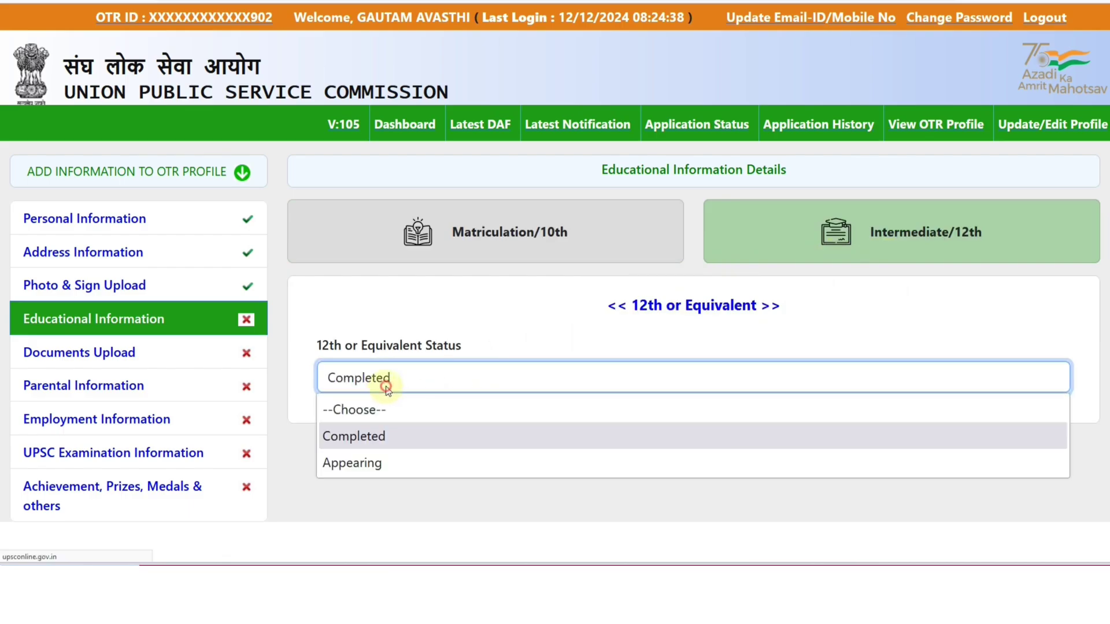
pyautogui.click(381, 434)
pyautogui.scroll(-3, 485, 383)
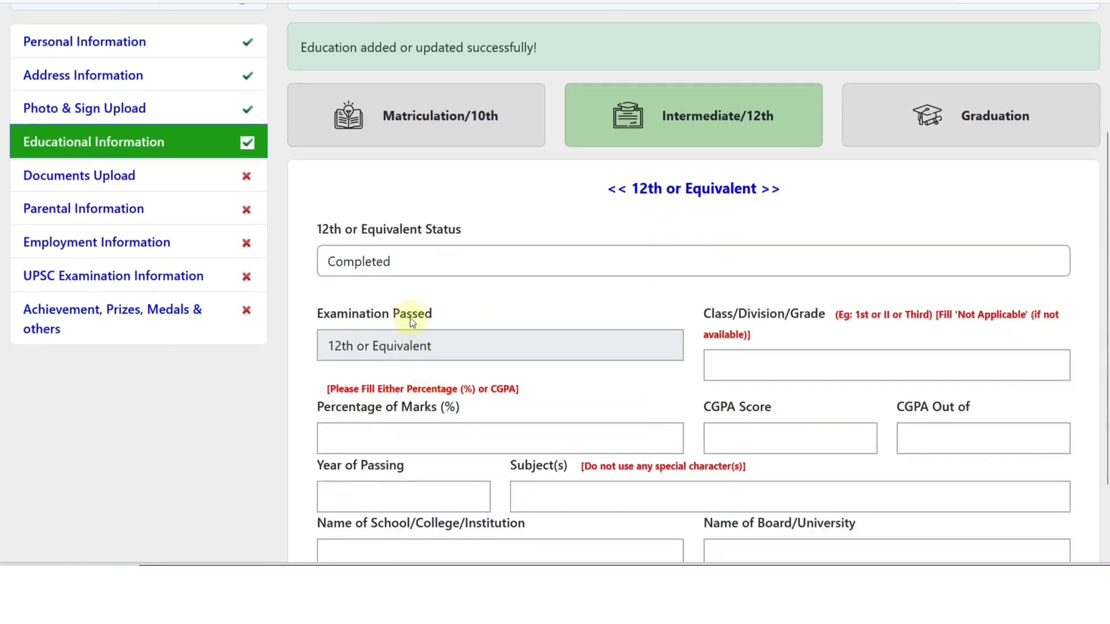
pyautogui.click(396, 262)
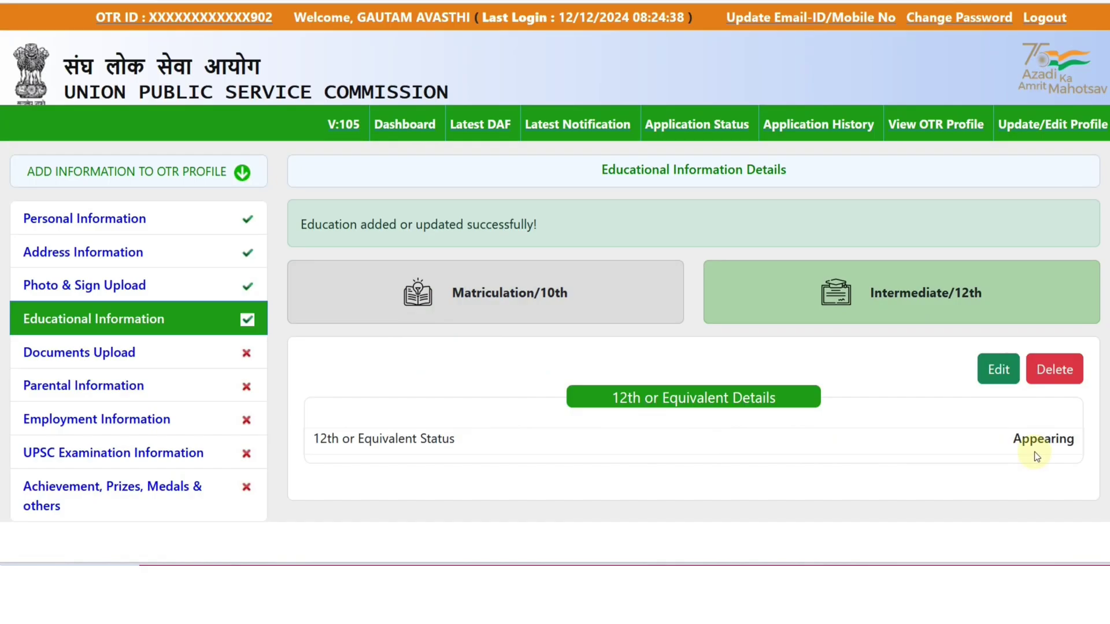
pyautogui.click(416, 375)
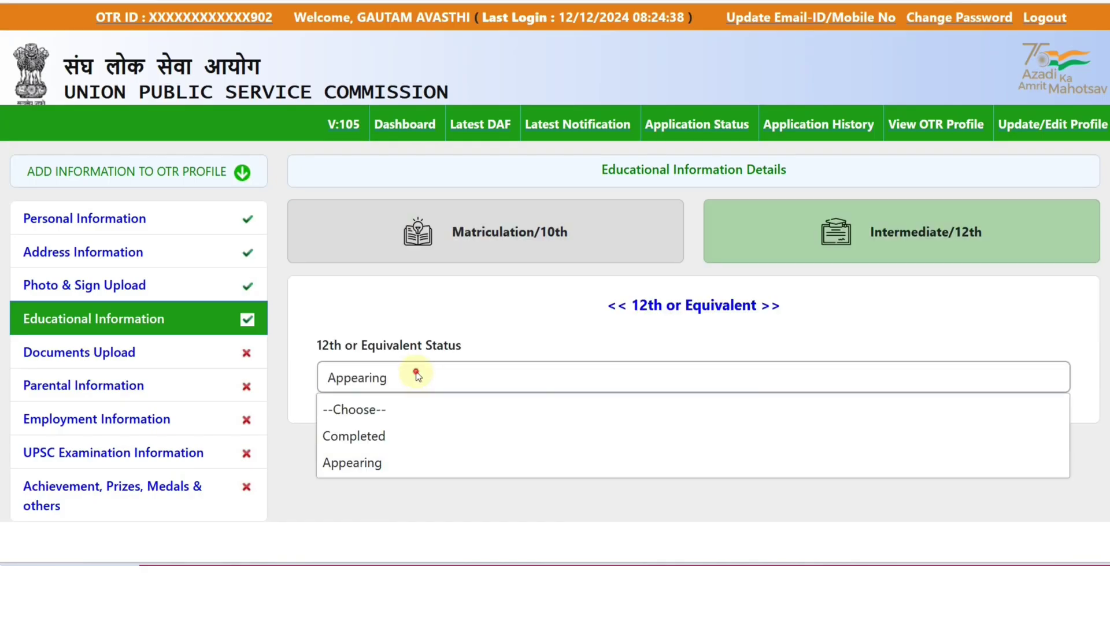
pyautogui.click(382, 432)
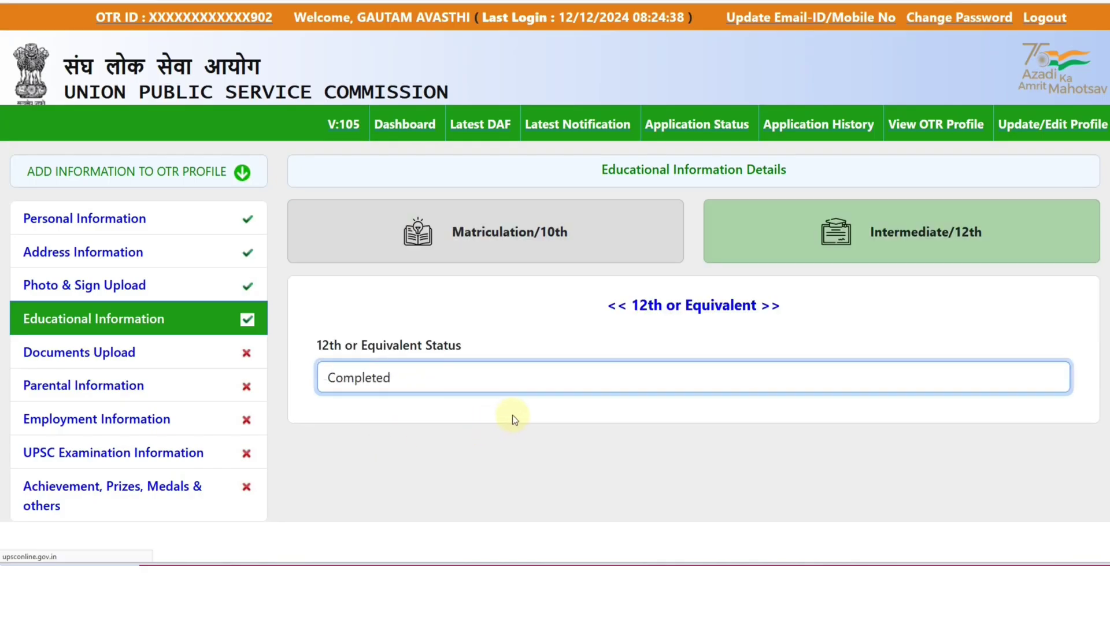
pyautogui.scroll(-5, 546, 412)
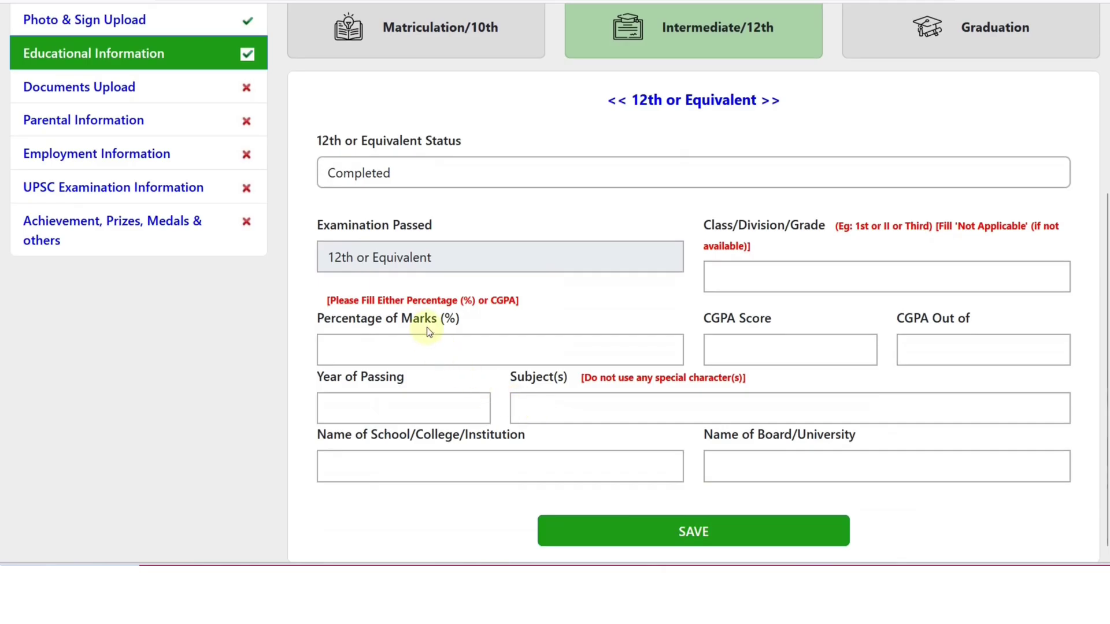
# Enter the 12th grade as 1st, 80.00 percent marks and 2020 as year of passing
pyautogui.click(736, 283)
pyautogui.write('1st')
pyautogui.scroll(-1, 472, 336)
pyautogui.click(472, 336)
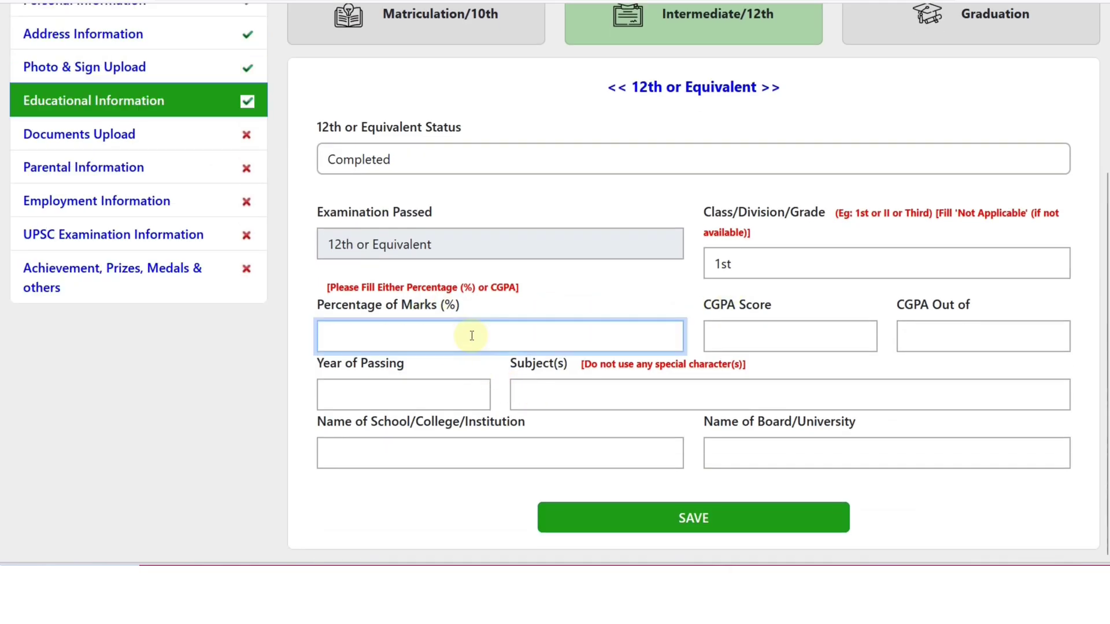
pyautogui.write('80.00')
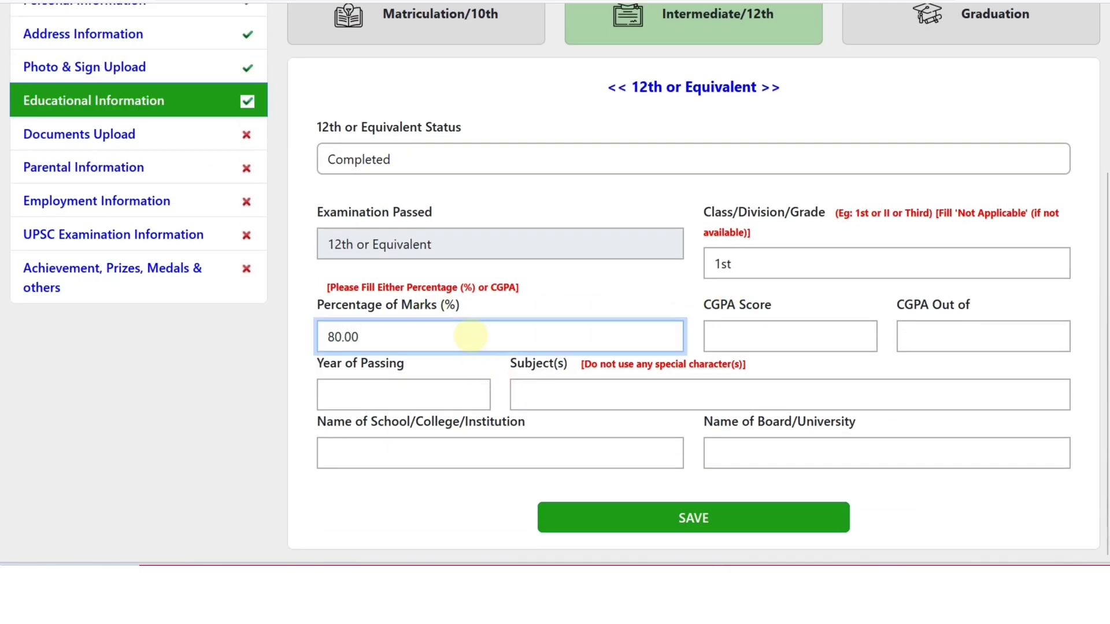
pyautogui.click(420, 395)
pyautogui.write('202')
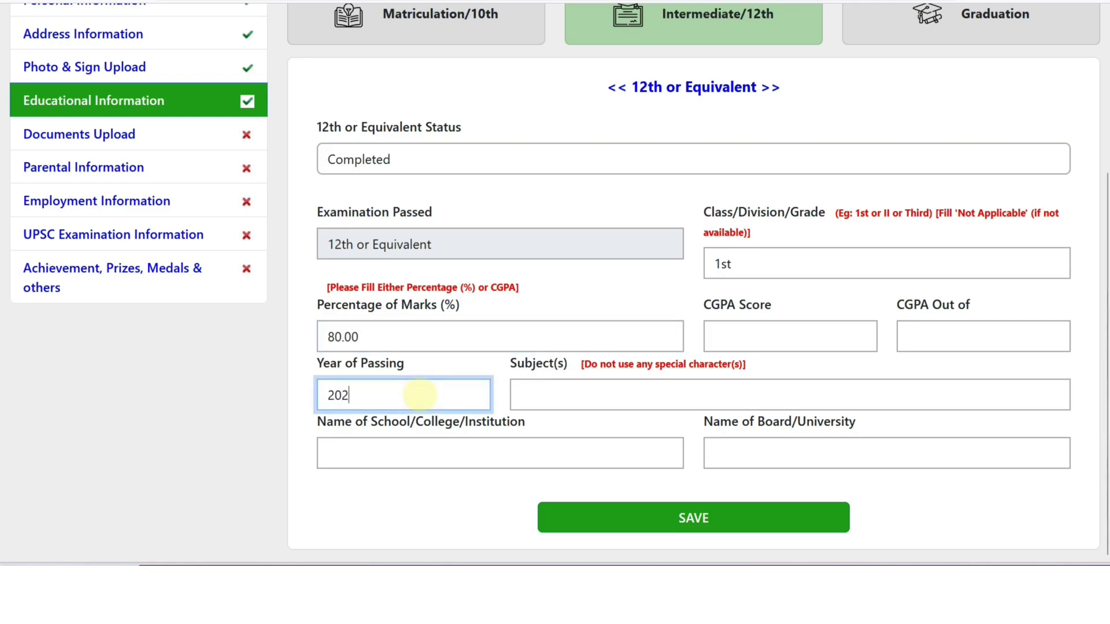
pyautogui.write('0')
# Add subjects MATH PHYSICS, school RKS SCHOOL and board BSER, then save the 12th details
pyautogui.press('Tab')
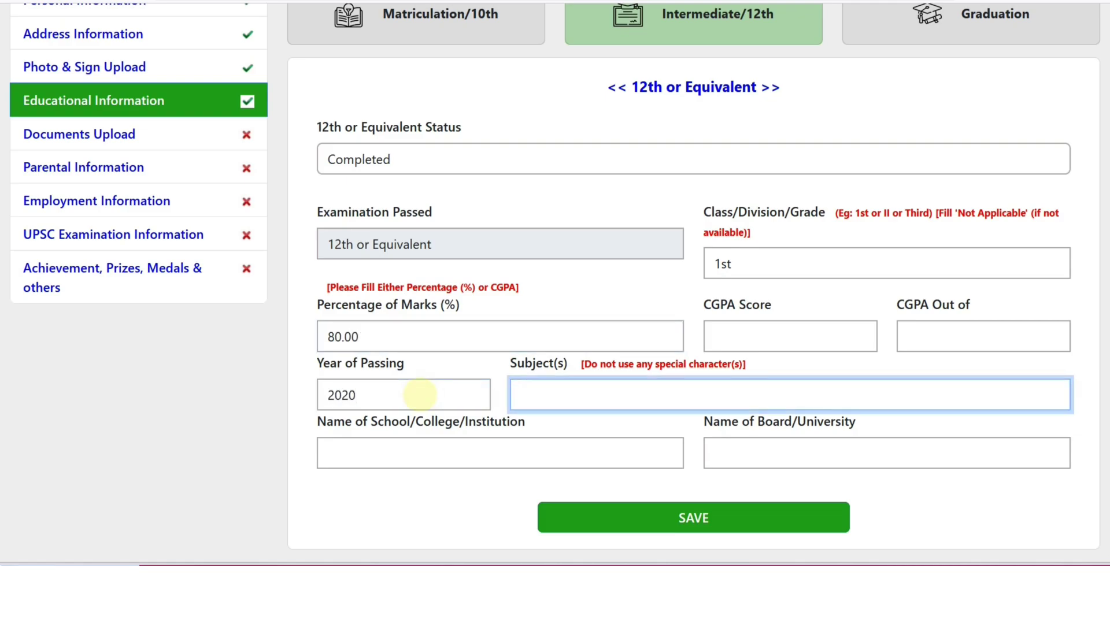
pyautogui.write('m')
pyautogui.press('BackSpace')
pyautogui.write('MATH ')
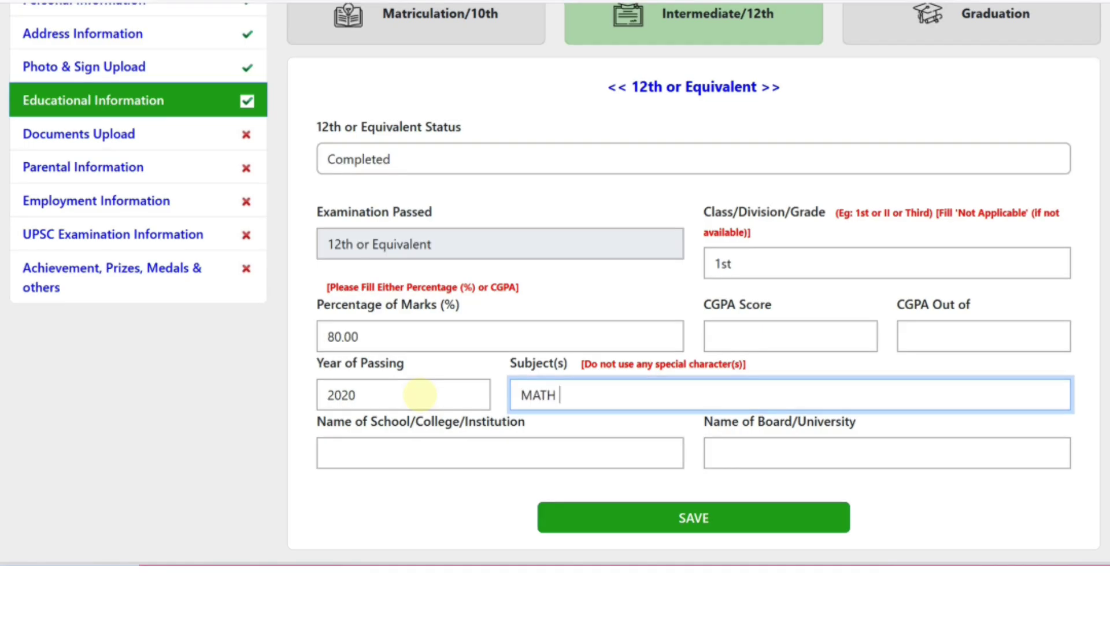
pyautogui.write('PHYSICS')
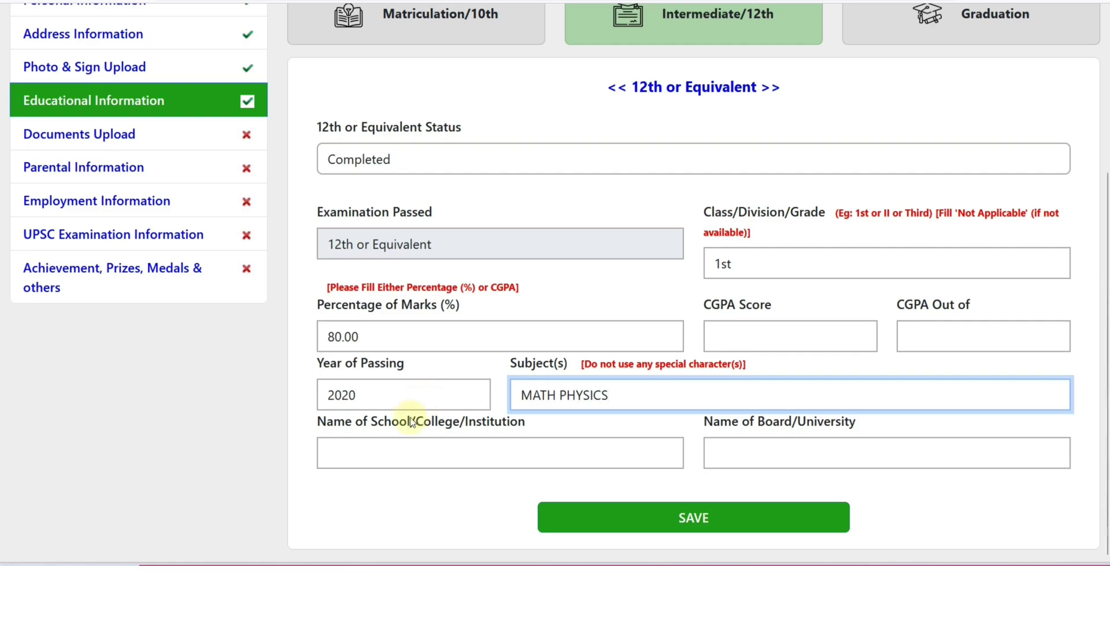
pyautogui.click(380, 458)
pyautogui.write('RKS ')
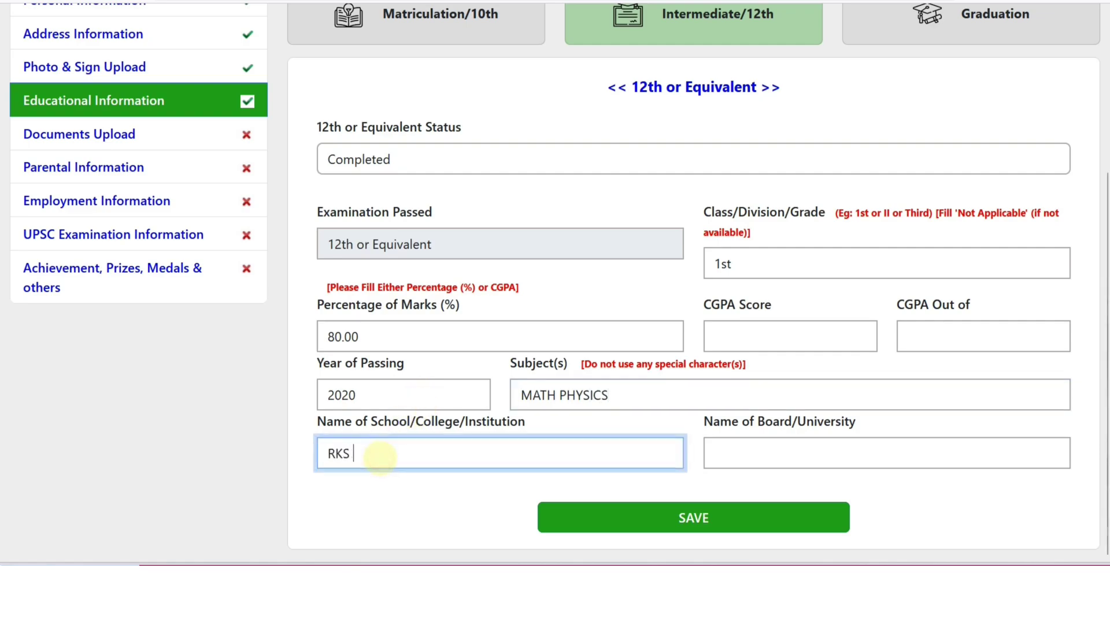
pyautogui.write('SCHOOL')
pyautogui.press('Tab')
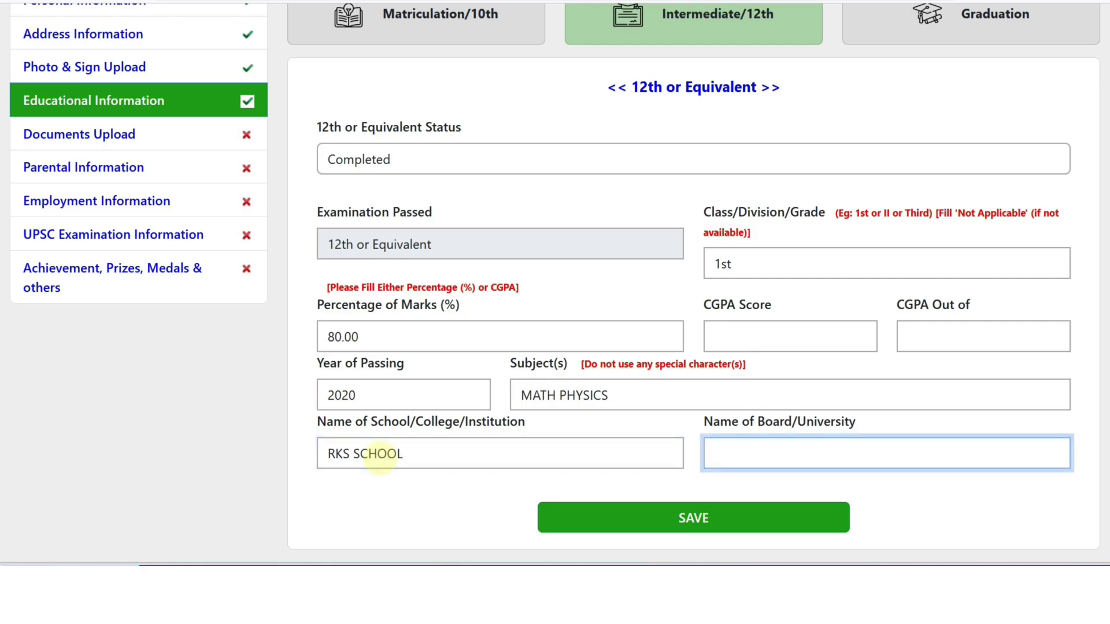
pyautogui.write('BSER')
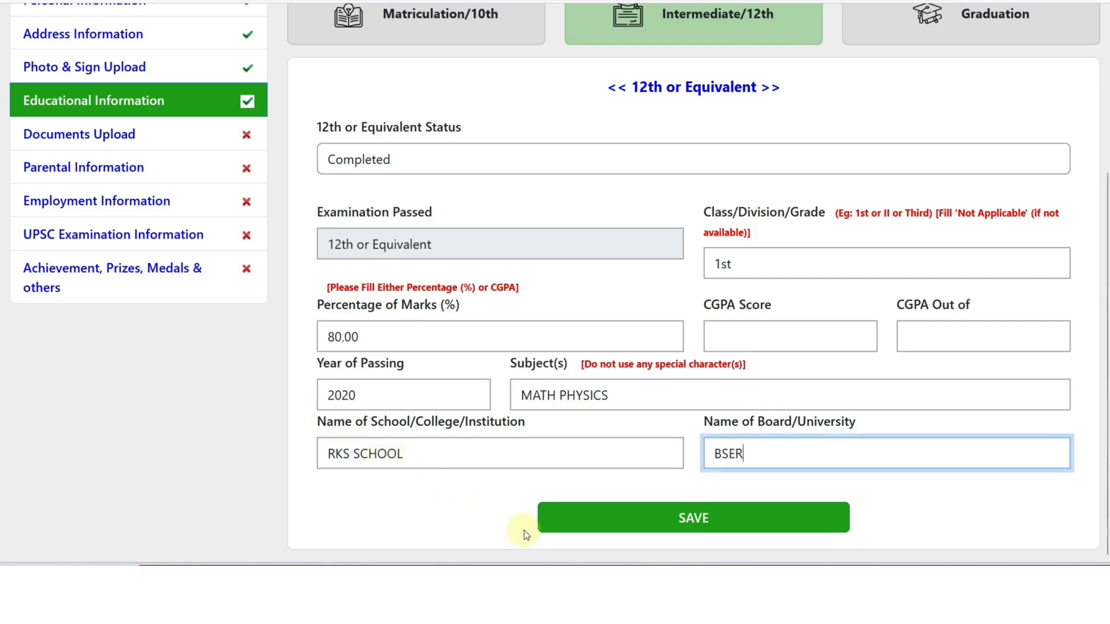
pyautogui.click(662, 524)
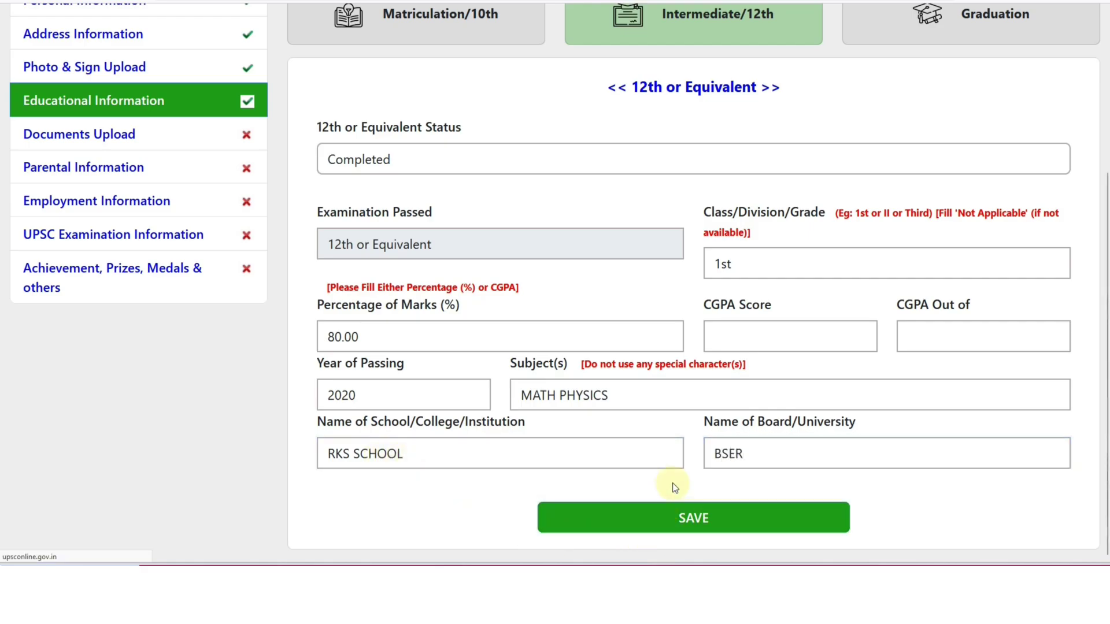
pyautogui.scroll(-1, 608, 391)
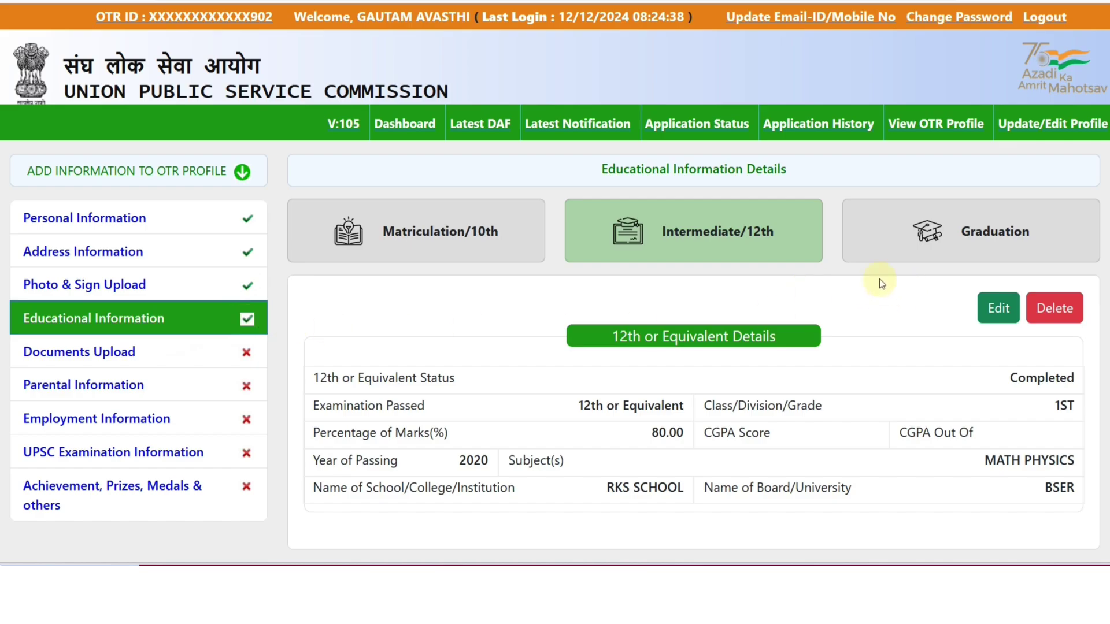
# Set graduation status to Completed, stream Engineering and degree B. TECH
pyautogui.click(890, 248)
pyautogui.click(401, 374)
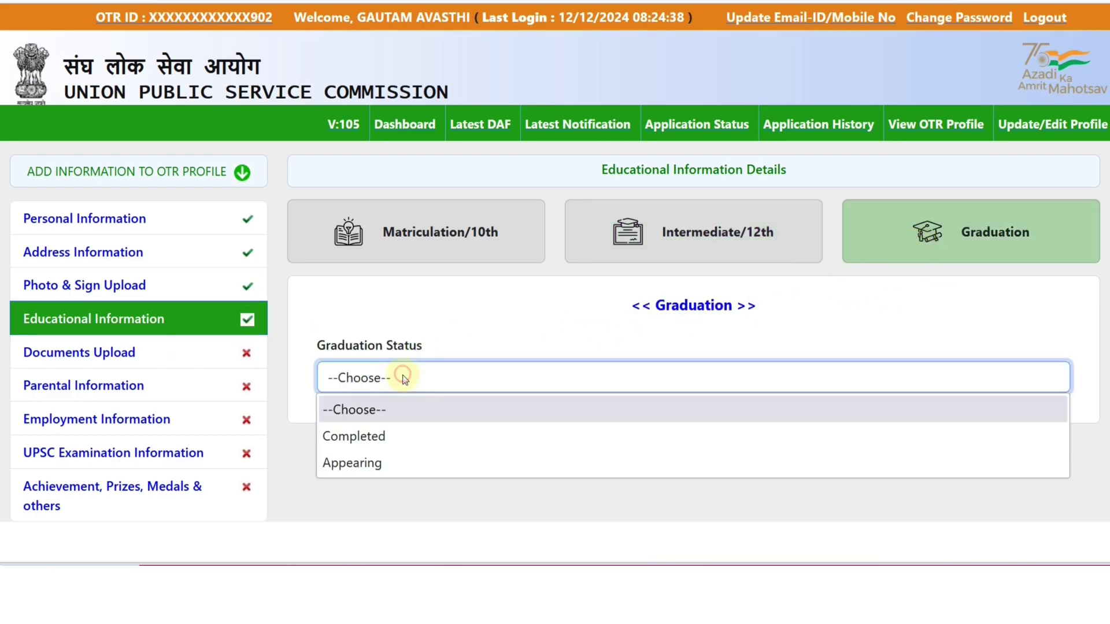
pyautogui.click(389, 435)
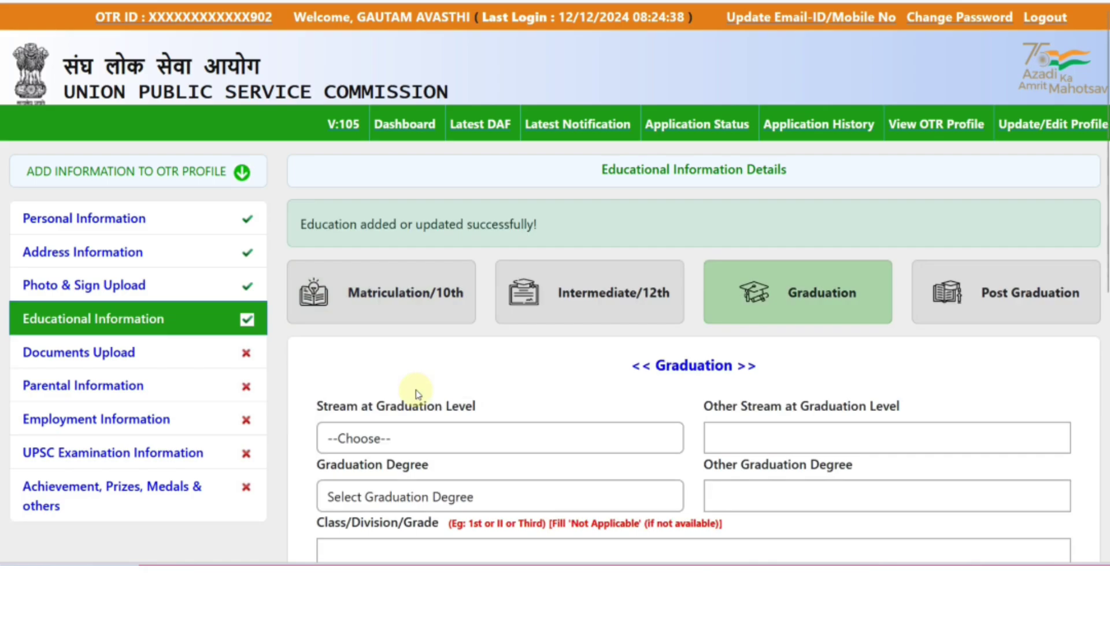
pyautogui.scroll(-5, 416, 395)
pyautogui.click(431, 171)
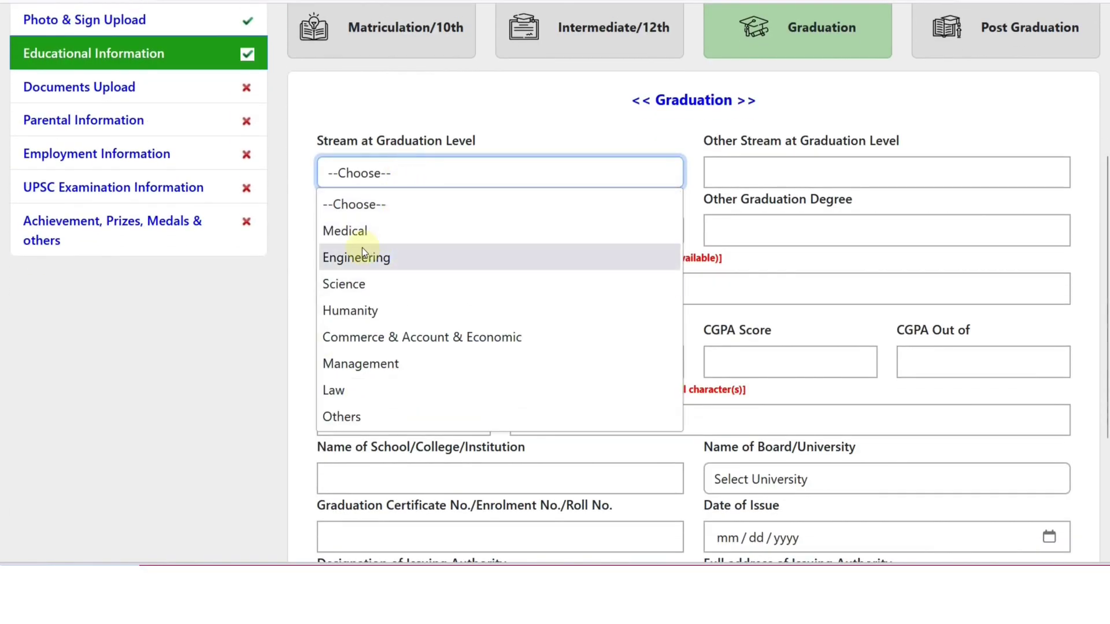
pyautogui.click(378, 256)
pyautogui.scroll(-1, 416, 199)
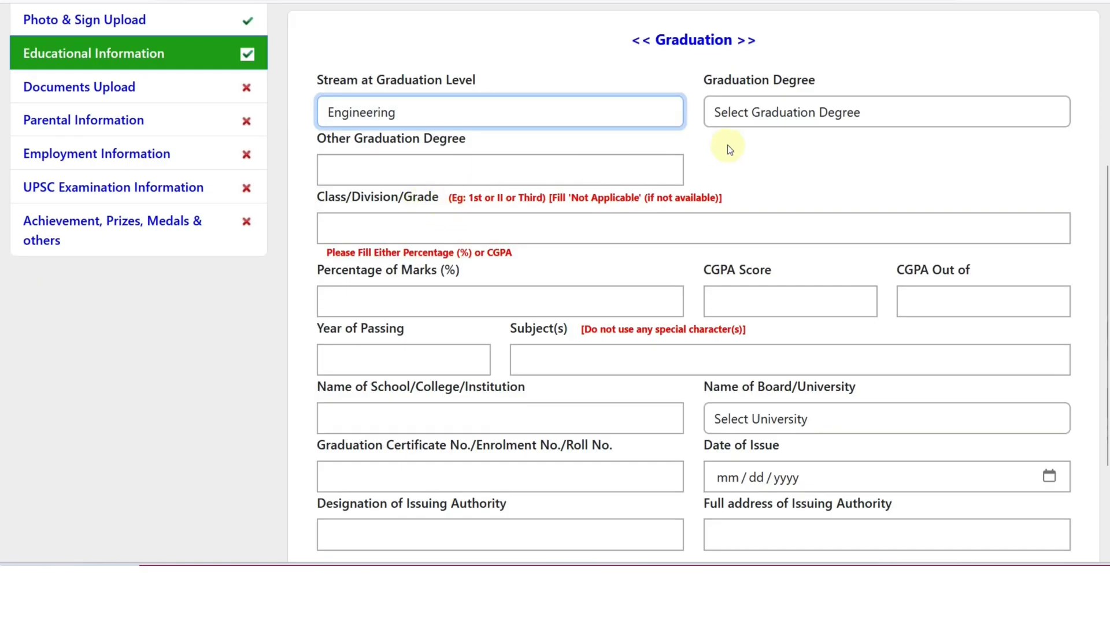
pyautogui.click(741, 113)
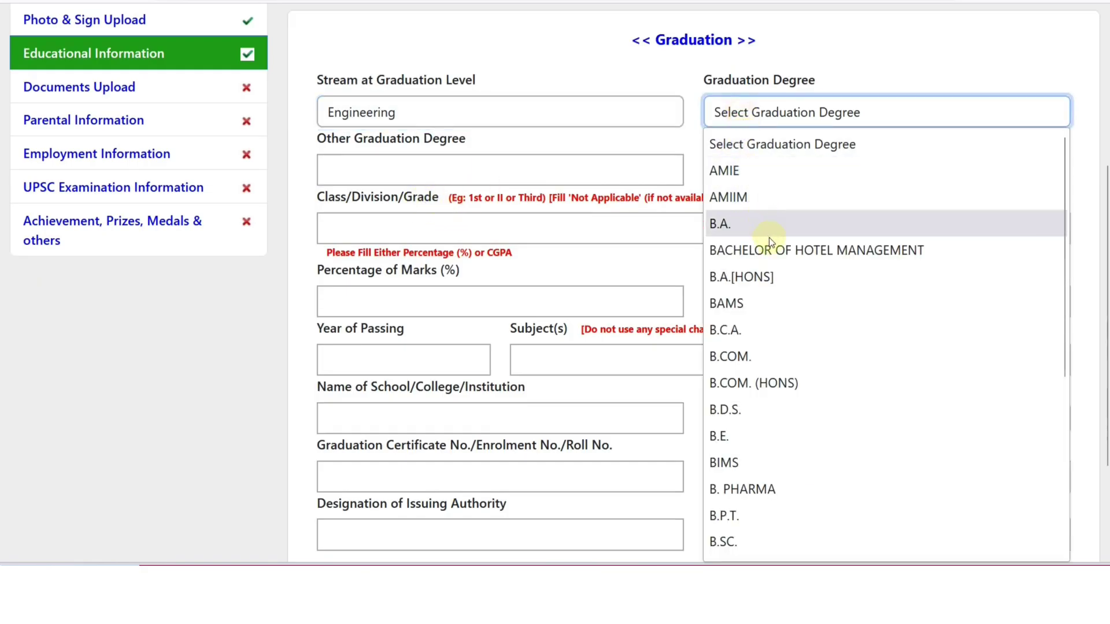
pyautogui.scroll(-2, 771, 269)
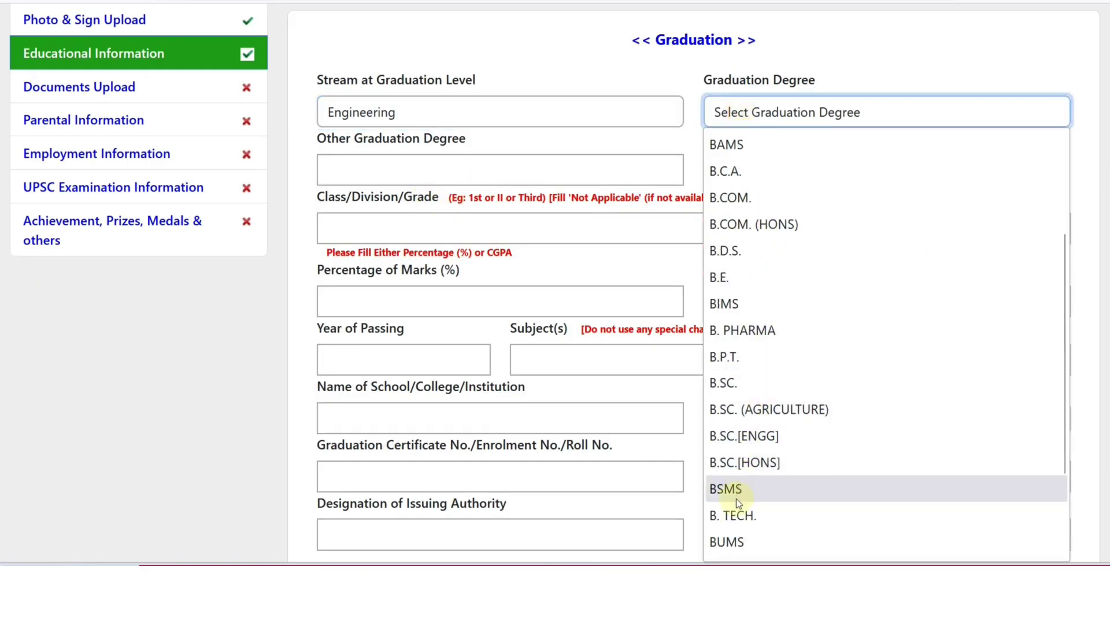
pyautogui.click(739, 515)
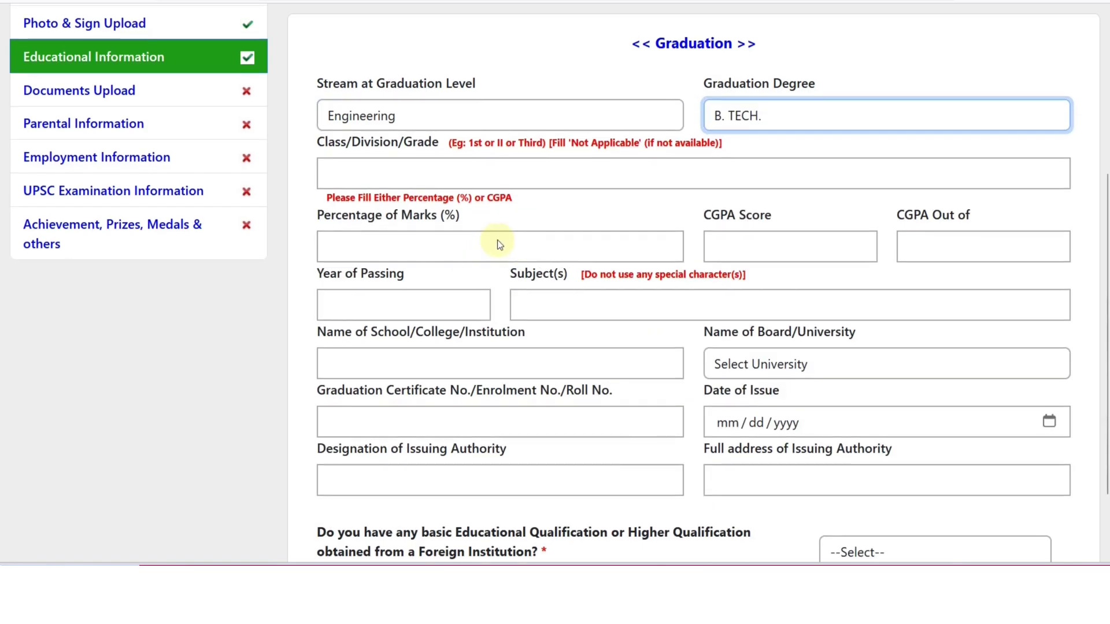
pyautogui.scroll(2, 948, 129)
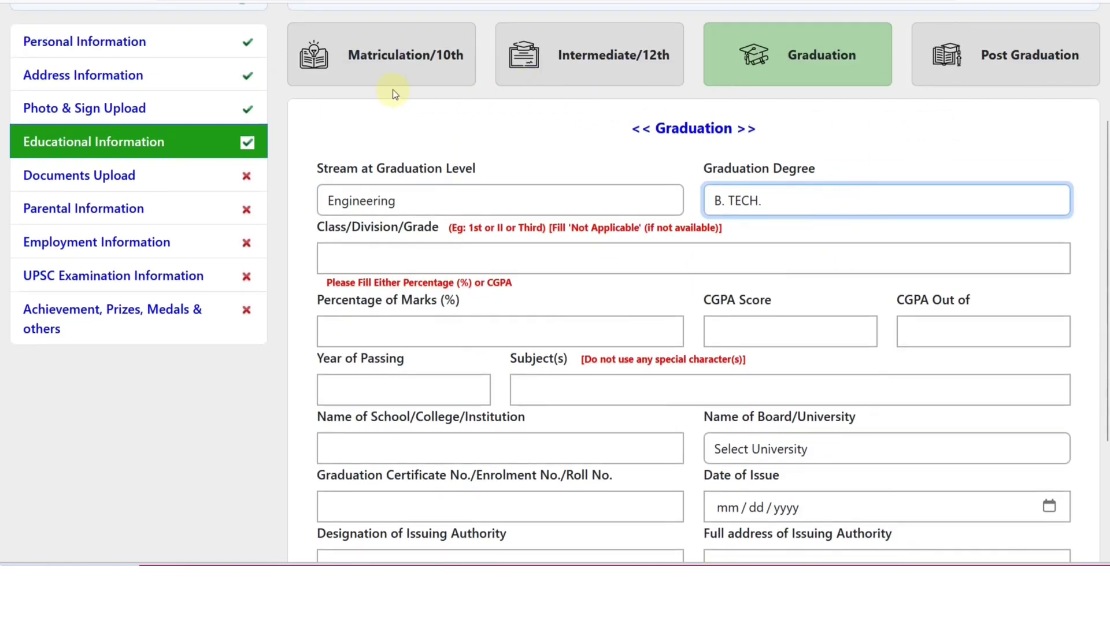
# Enter 1st as the graduation class/division/grade
pyautogui.click(454, 252)
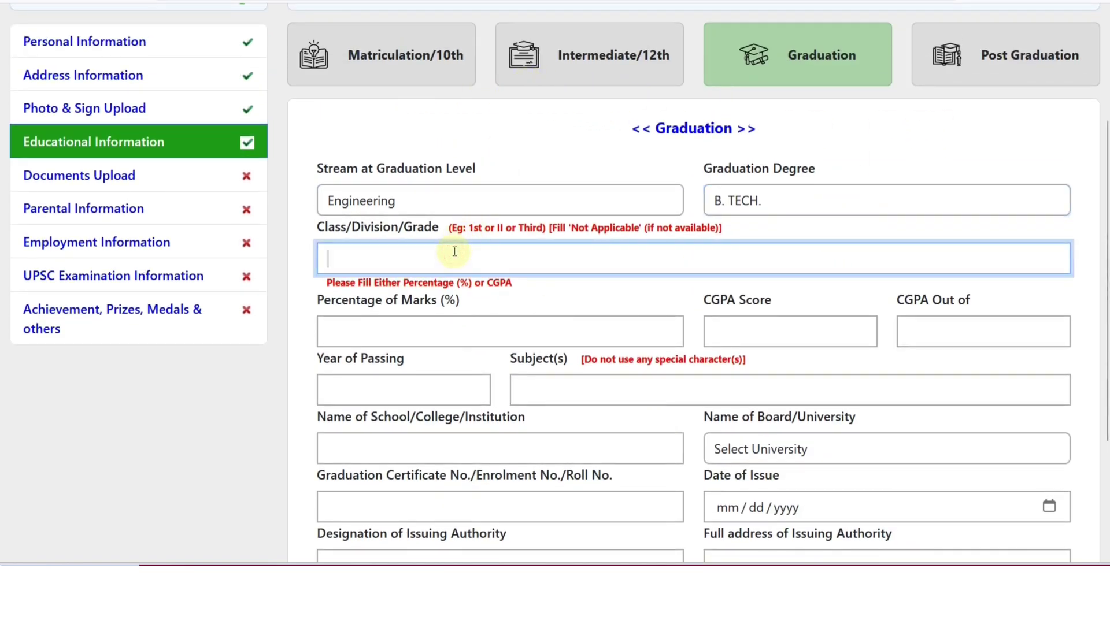
pyautogui.write('1S5')
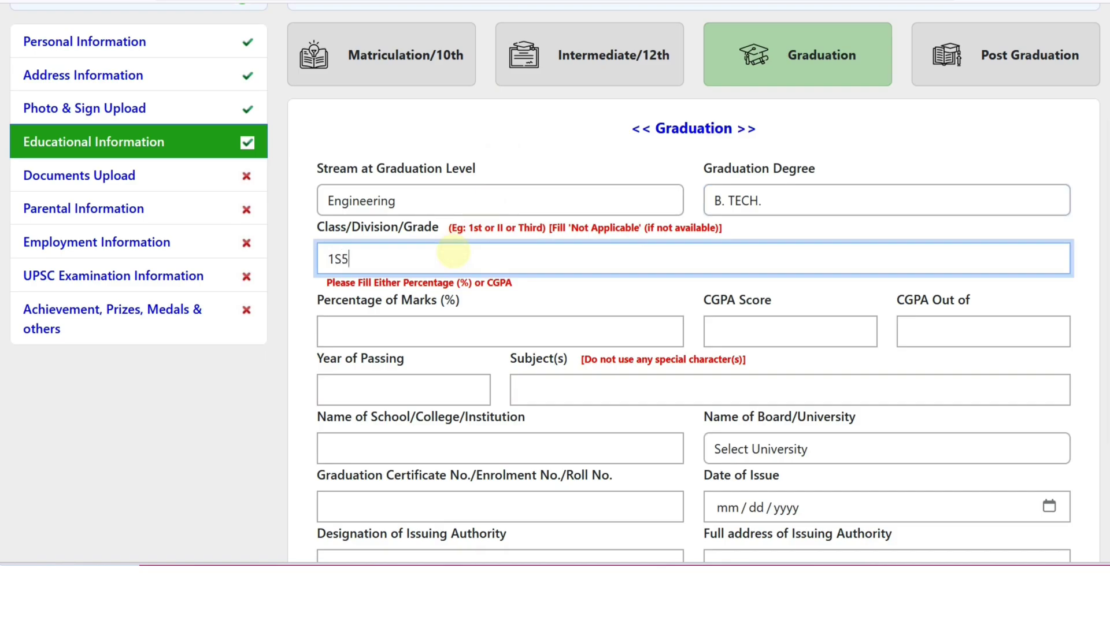
pyautogui.press('BackSpace')
pyautogui.press('BackSpace')
pyautogui.write('st')
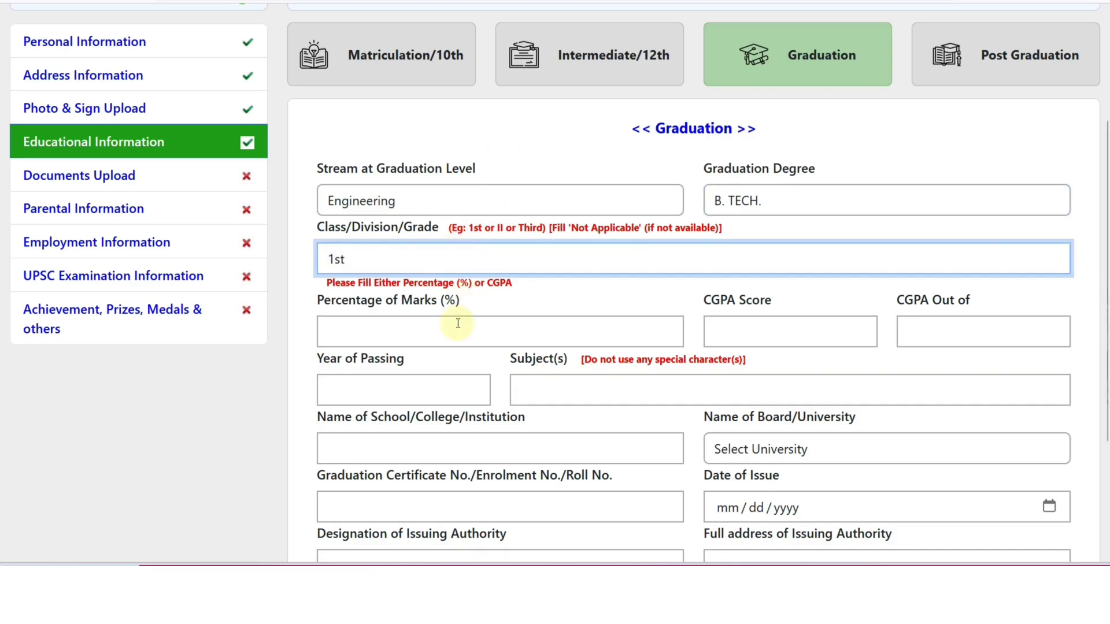
pyautogui.scroll(-3, 458, 323)
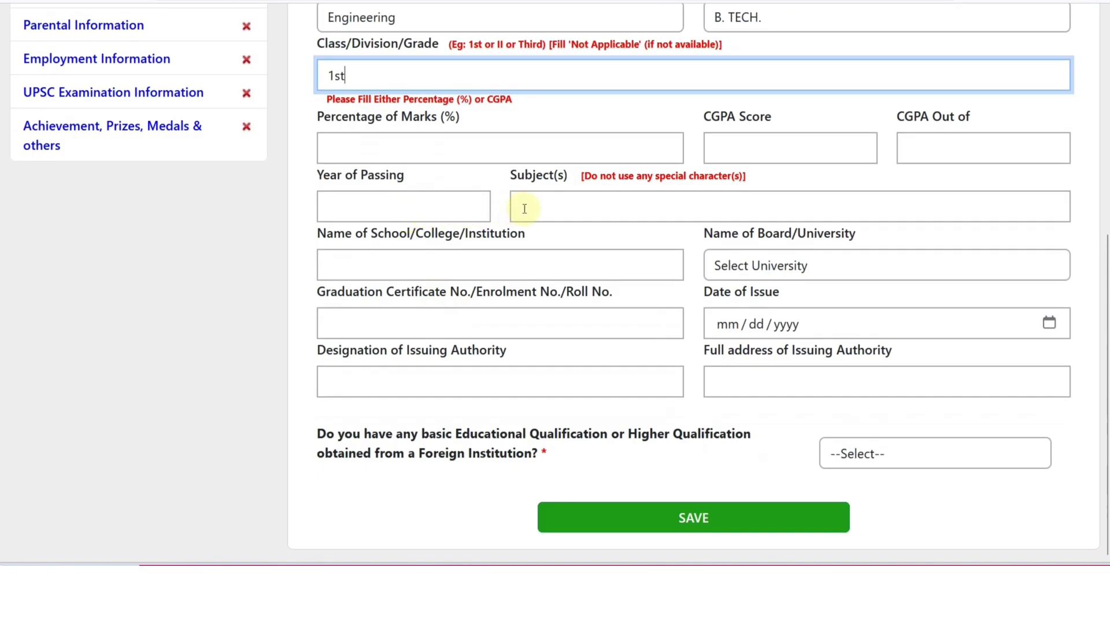
# Leave the college, university and issuing-authority fields unchanged, answer NO to foreign institution, and save
pyautogui.click(412, 266)
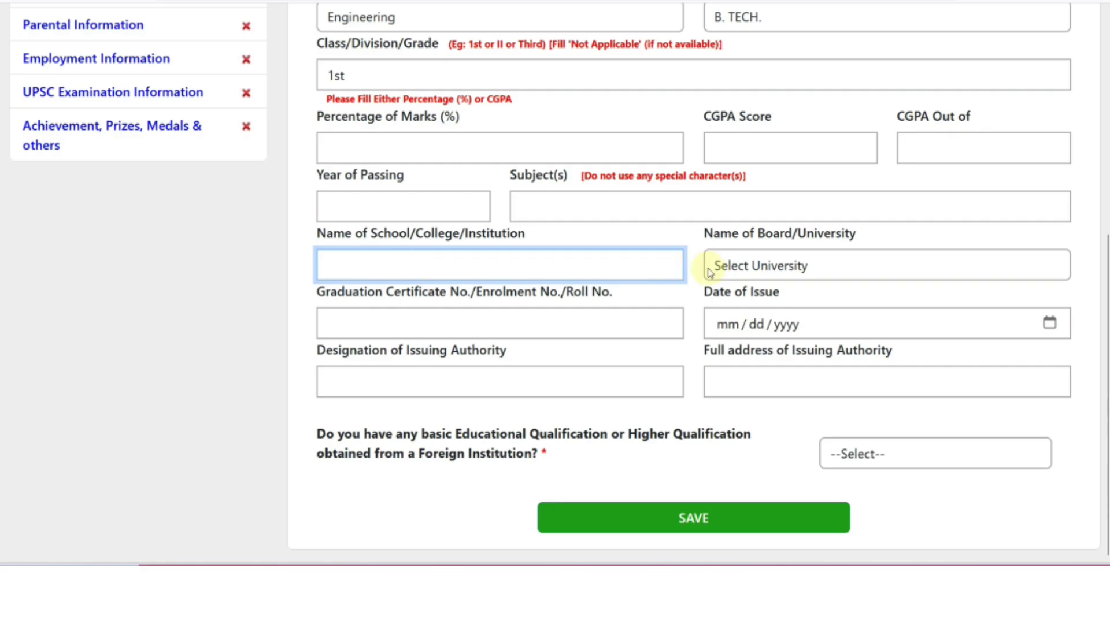
pyautogui.click(709, 273)
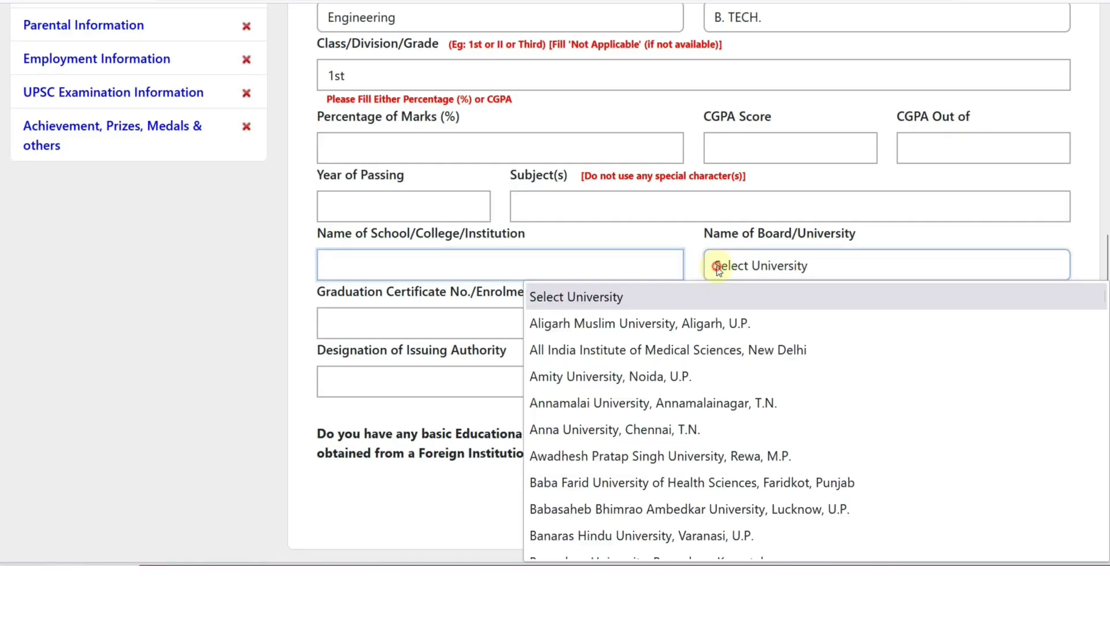
pyautogui.scroll(-20, 741, 345)
pyautogui.scroll(-5, 741, 344)
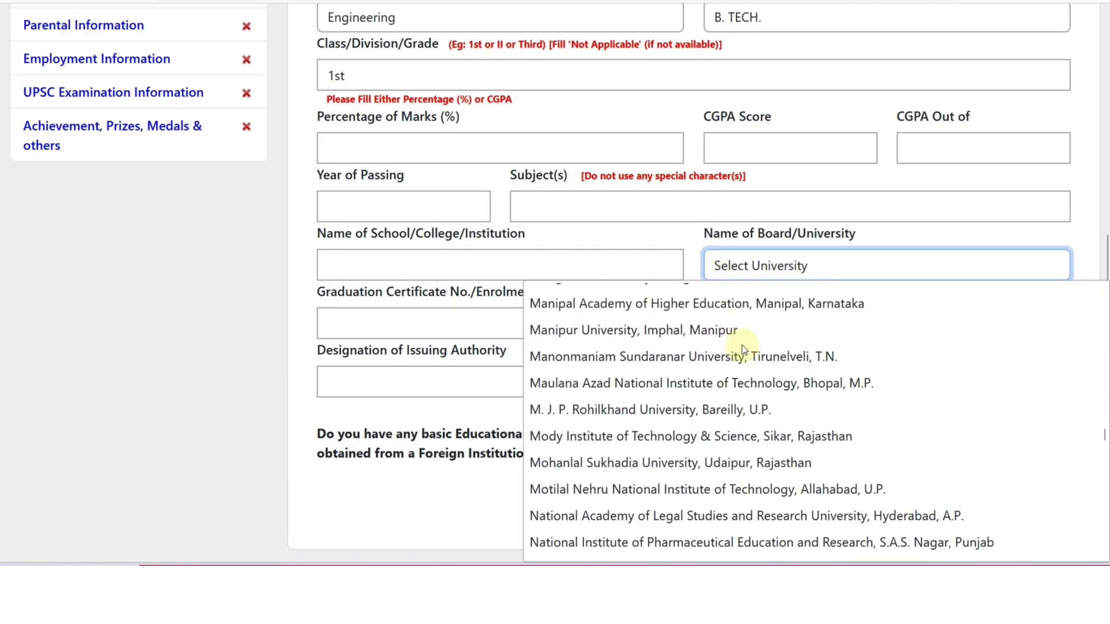
pyautogui.click(314, 317)
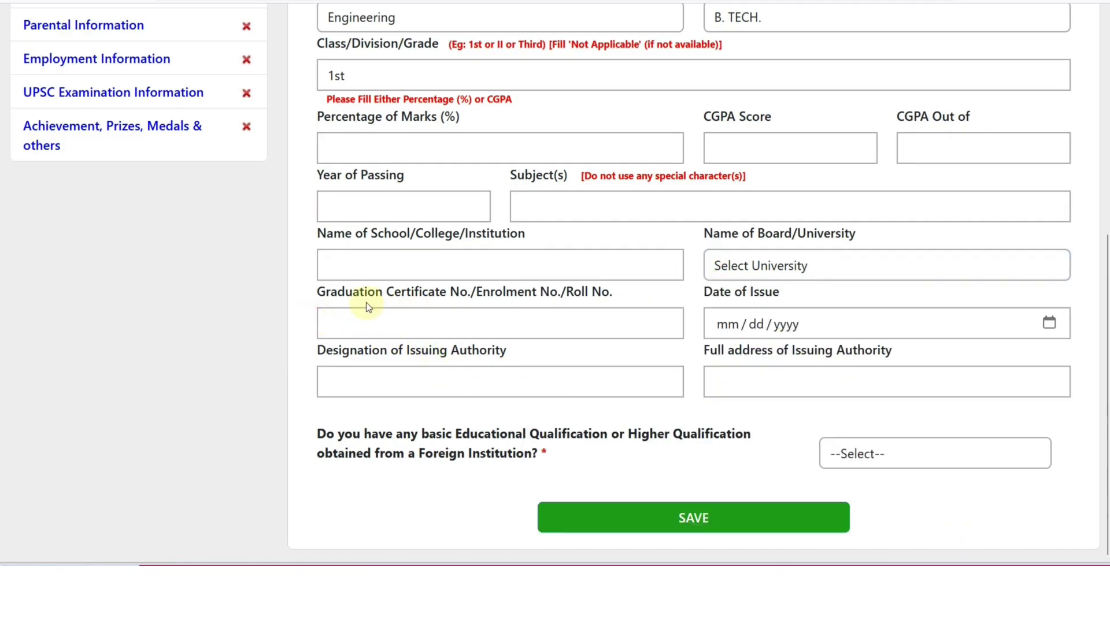
pyautogui.click(1048, 322)
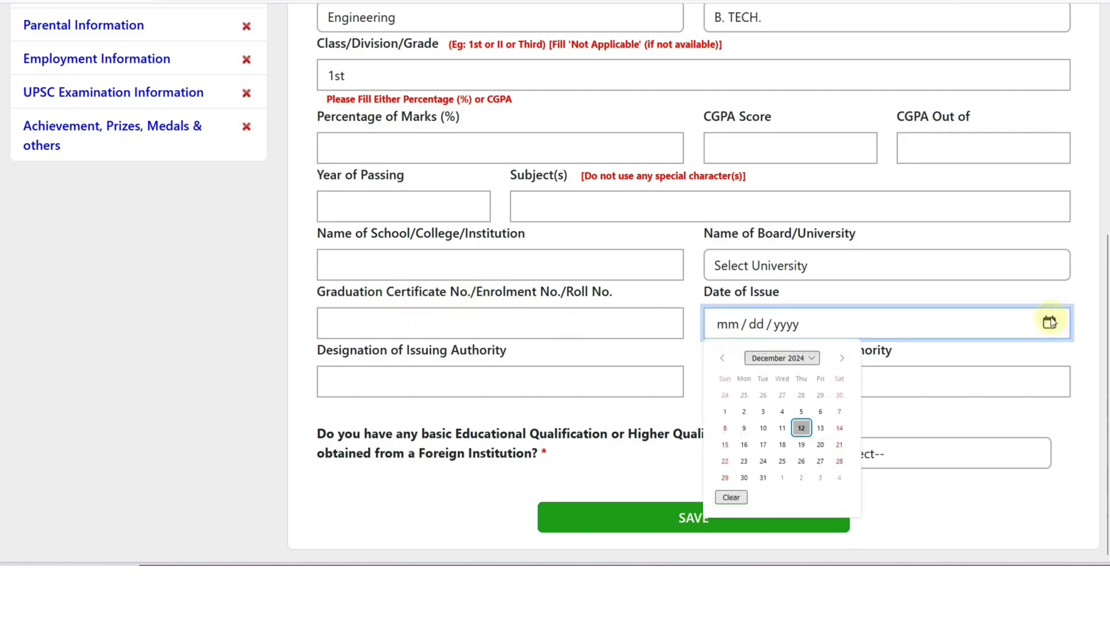
pyautogui.click(1048, 322)
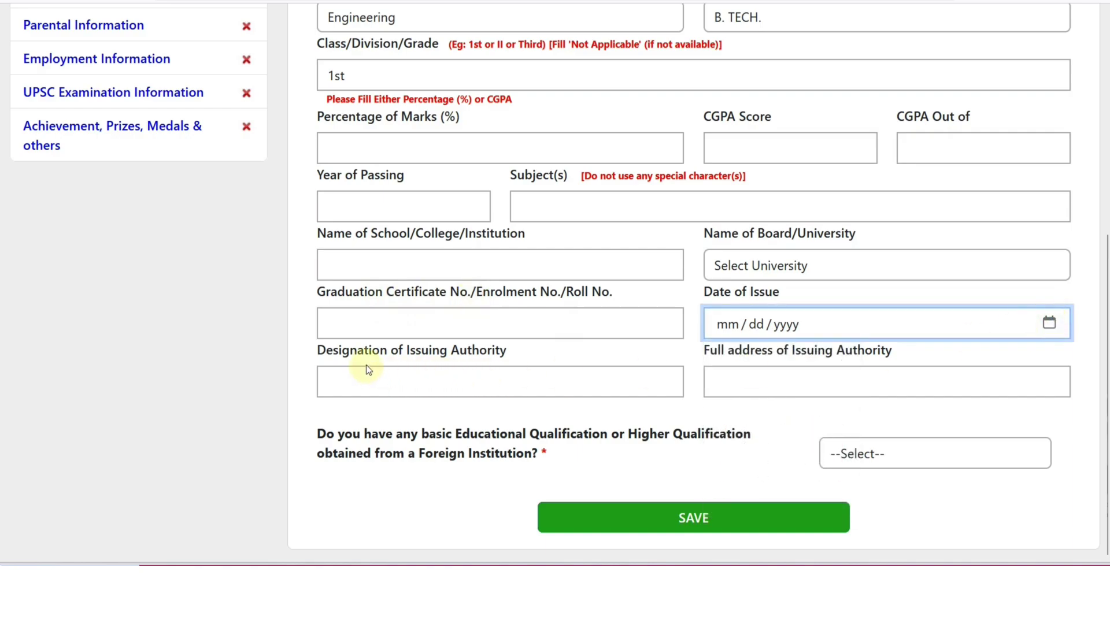
pyautogui.click(441, 382)
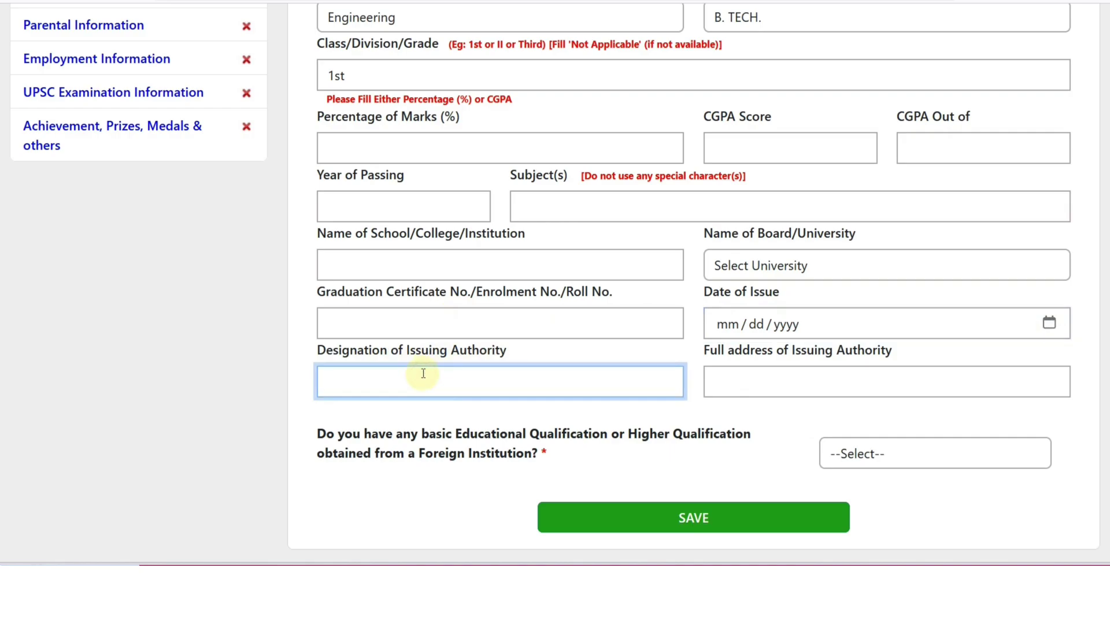
pyautogui.click(729, 376)
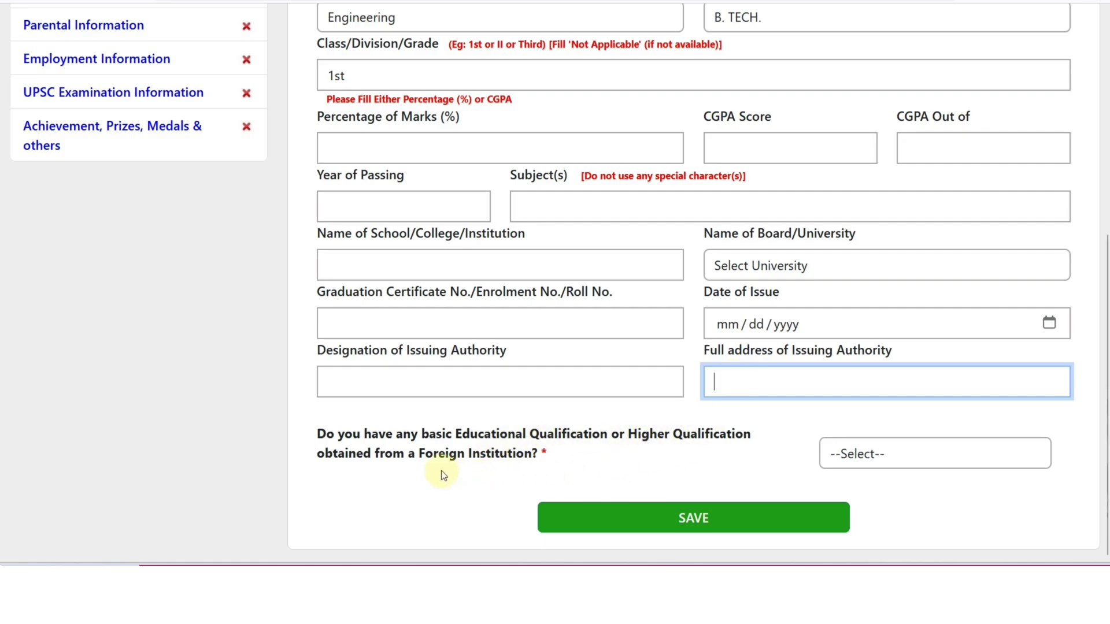
pyautogui.click(833, 464)
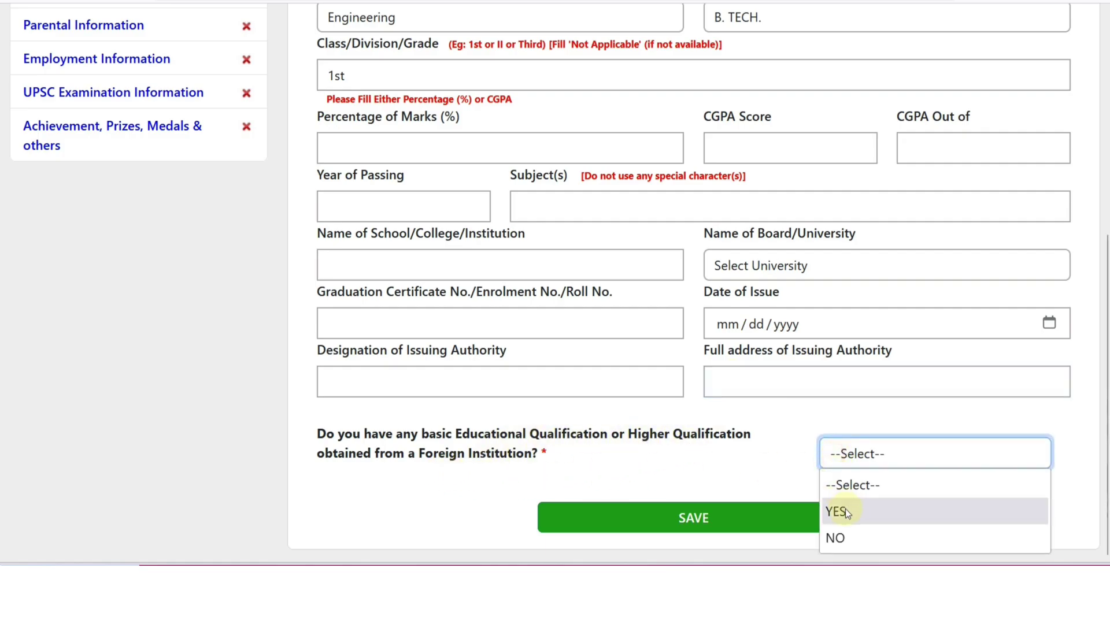
pyautogui.click(851, 540)
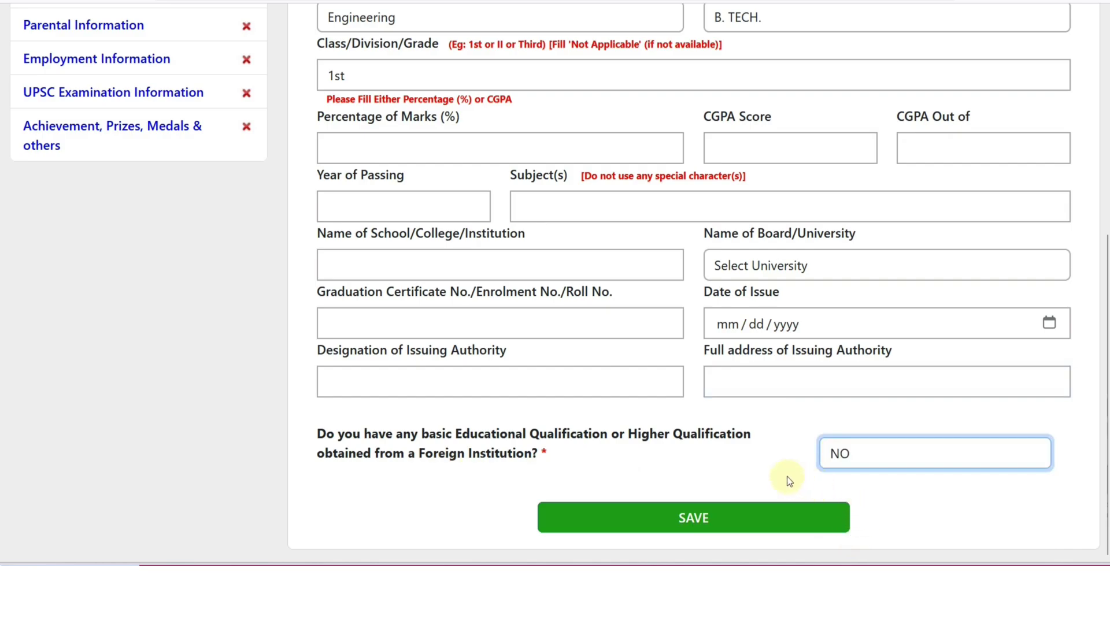
pyautogui.click(703, 523)
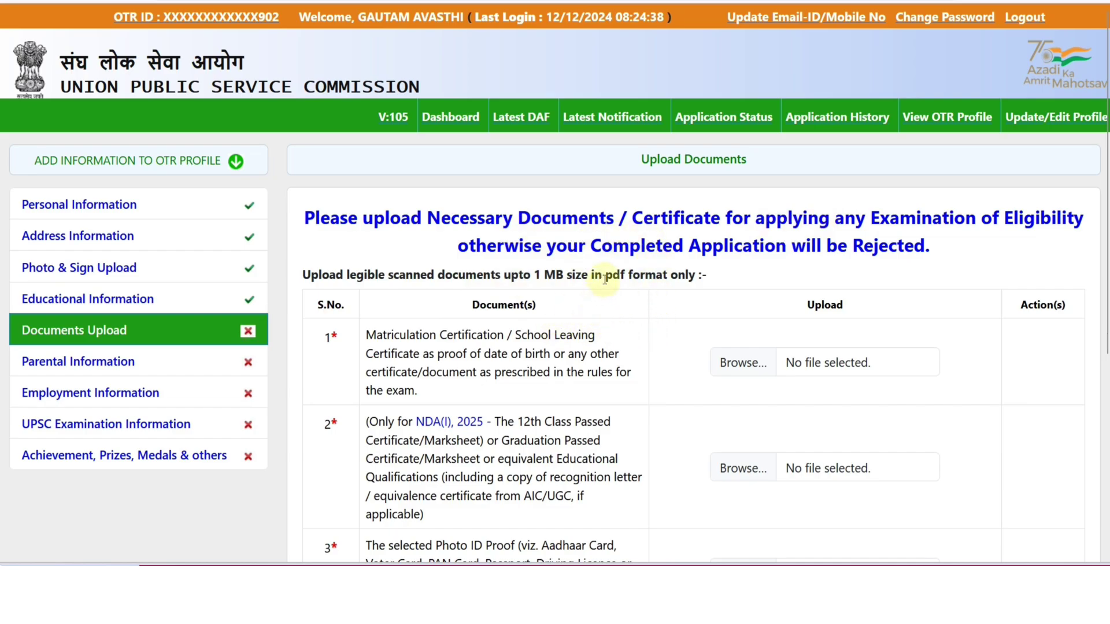
# Scroll through the Documents Upload table of required certificates, including the date-of-birth proof row
pyautogui.scroll(-2, 646, 297)
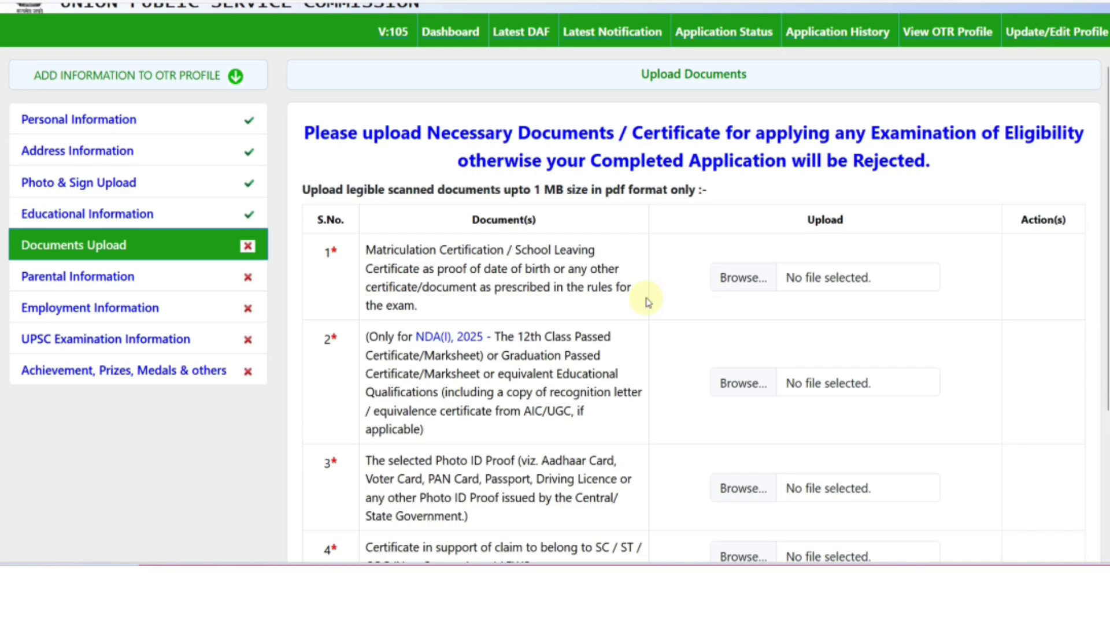
pyautogui.scroll(-2, 647, 297)
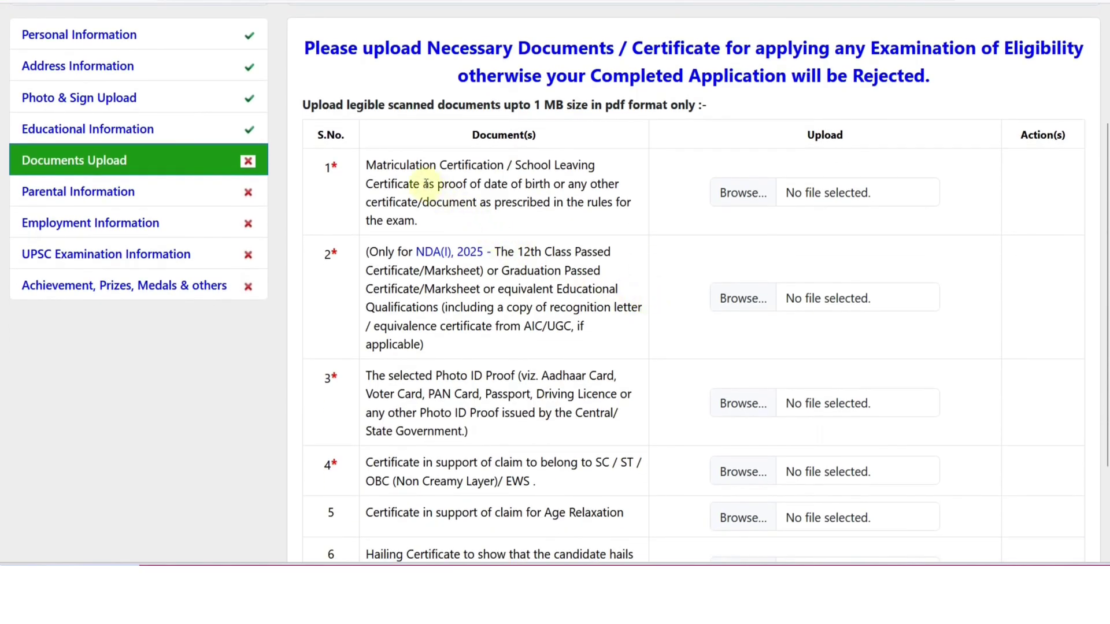
pyautogui.moveTo(439, 184); pyautogui.dragTo(508, 184)
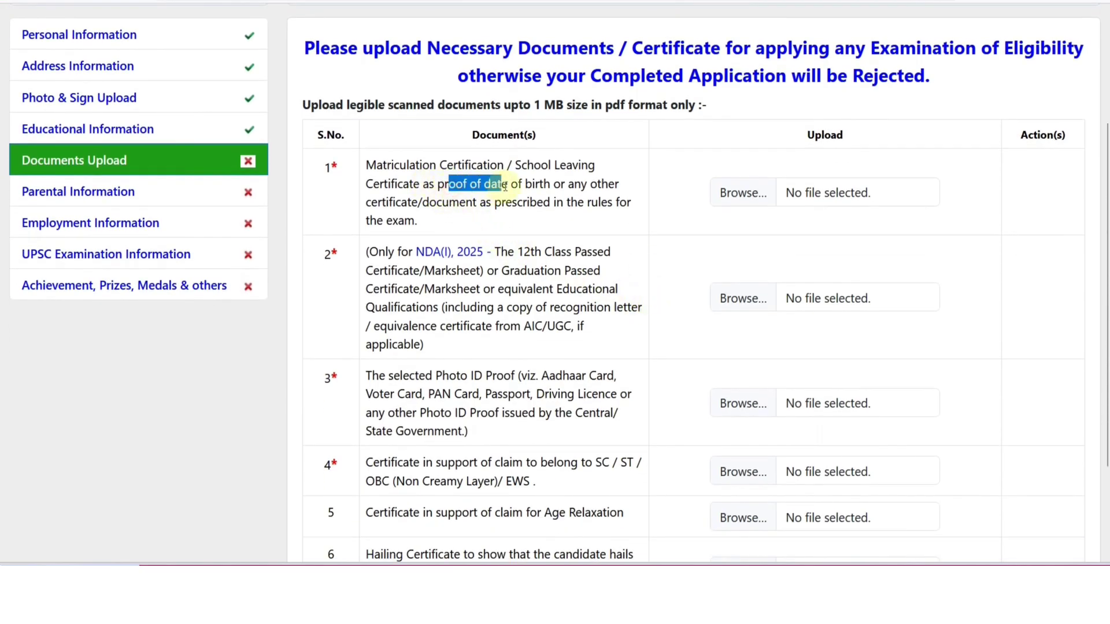
pyautogui.click(517, 187)
pyautogui.scroll(-2, 632, 267)
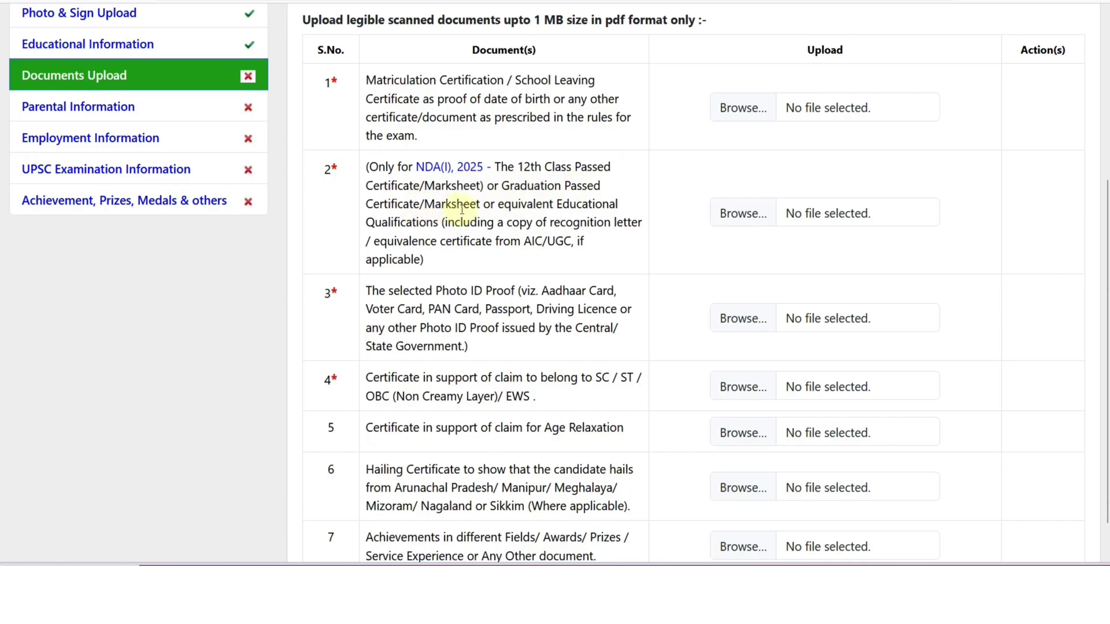
pyautogui.scroll(-1, 578, 230)
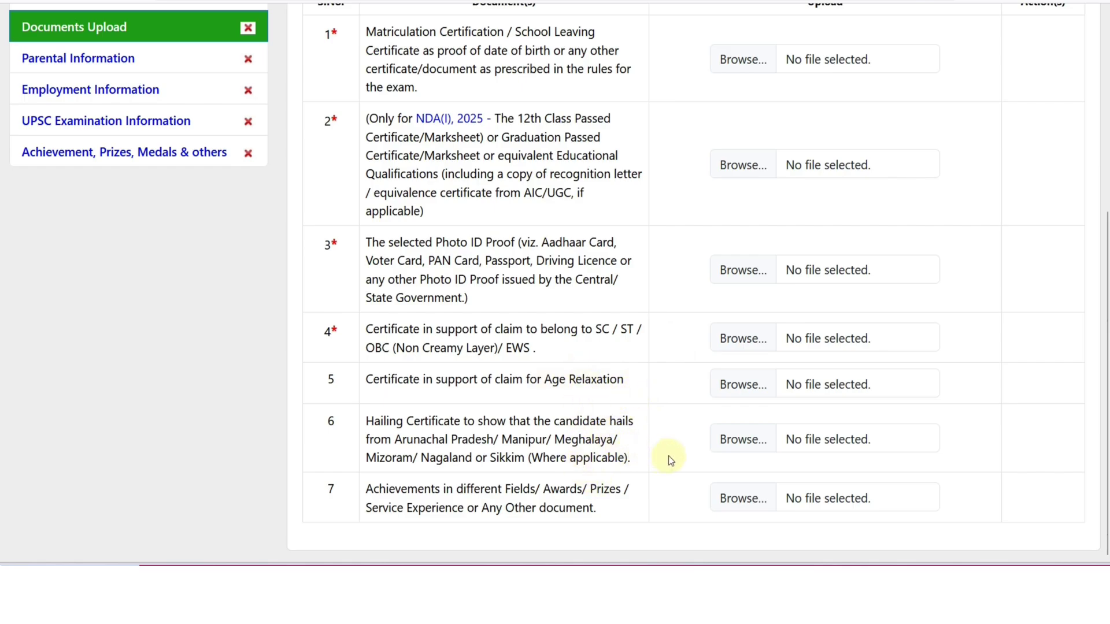
pyautogui.scroll(2, 444, 376)
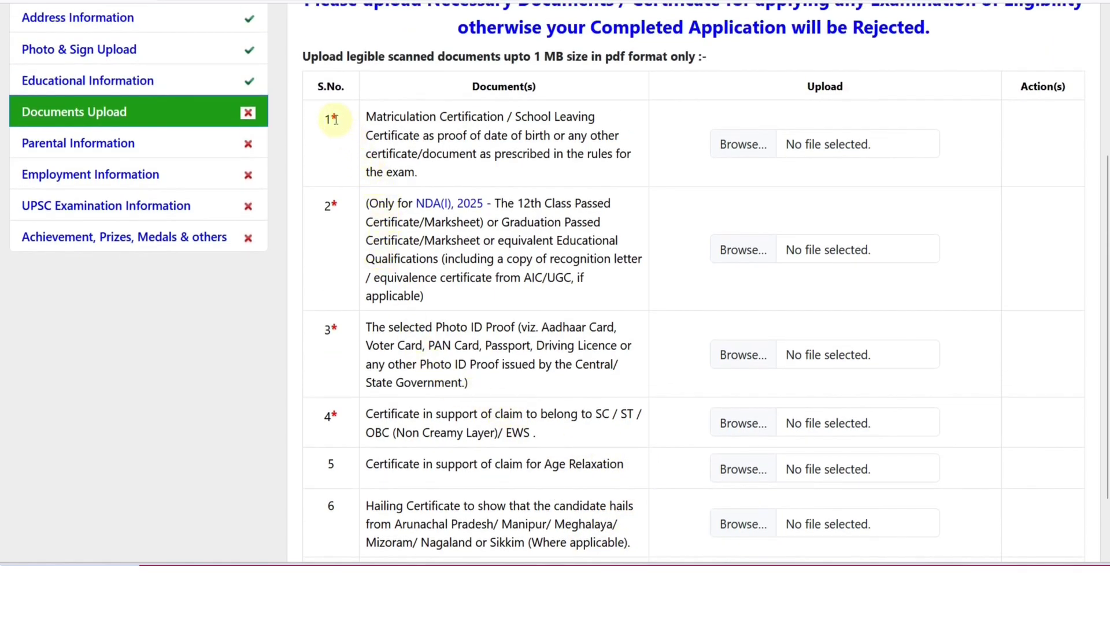
pyautogui.click(337, 139)
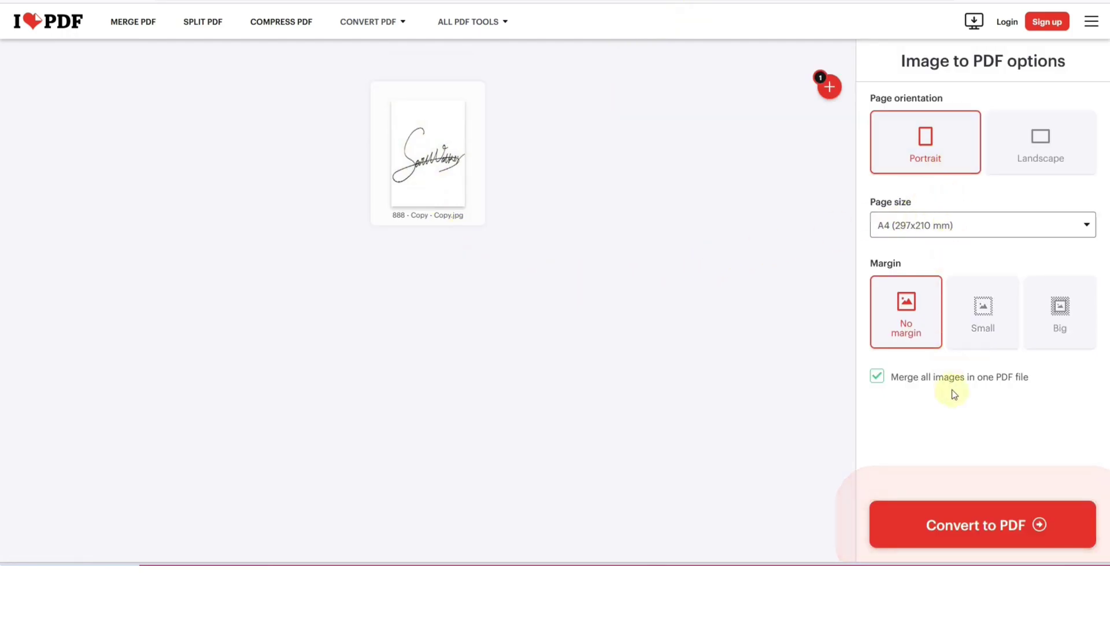
# Convert the signature image 888 - Copy - Copy.jpg to PDF and download it
pyautogui.click(979, 531)
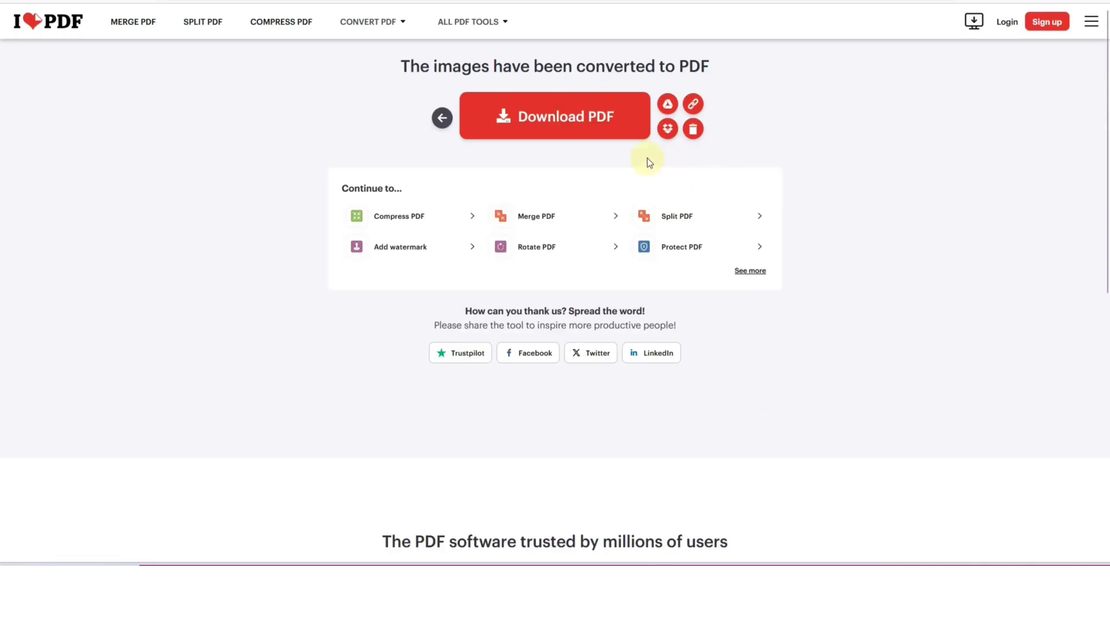
pyautogui.click(565, 128)
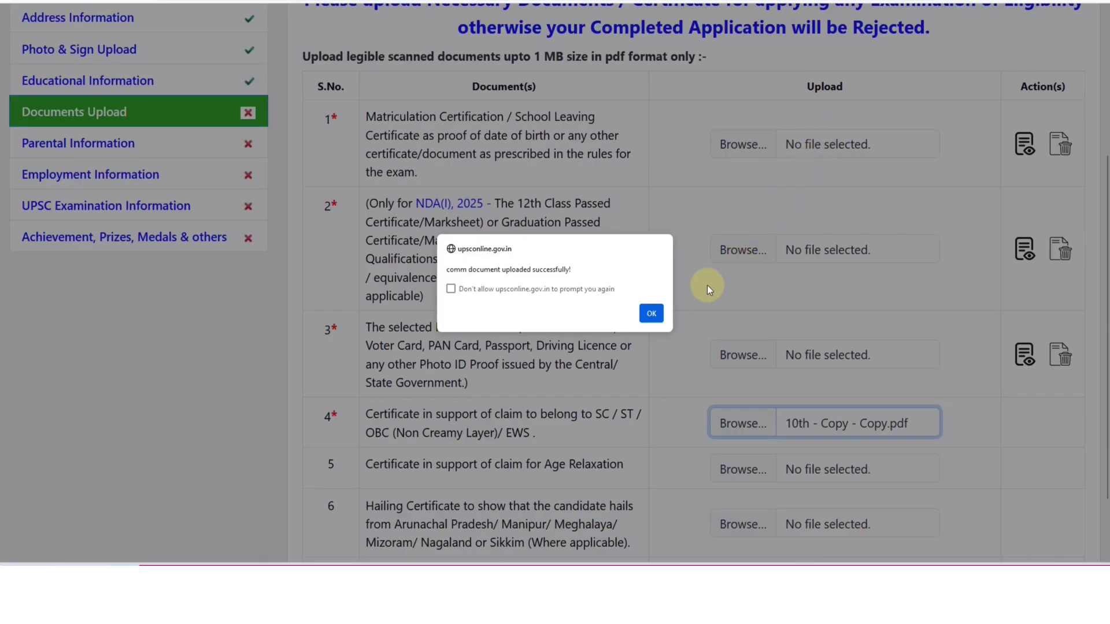
# Dismiss the upload success alert and review the uploaded certificate rows
pyautogui.click(661, 312)
pyautogui.scroll(-2, 836, 294)
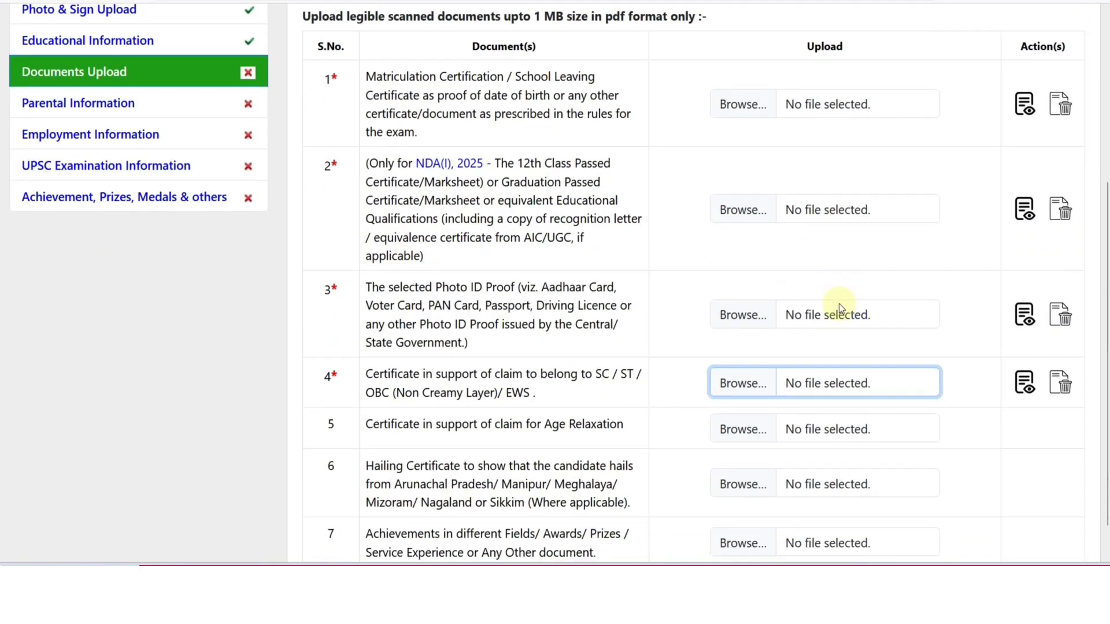
pyautogui.scroll(5, 855, 318)
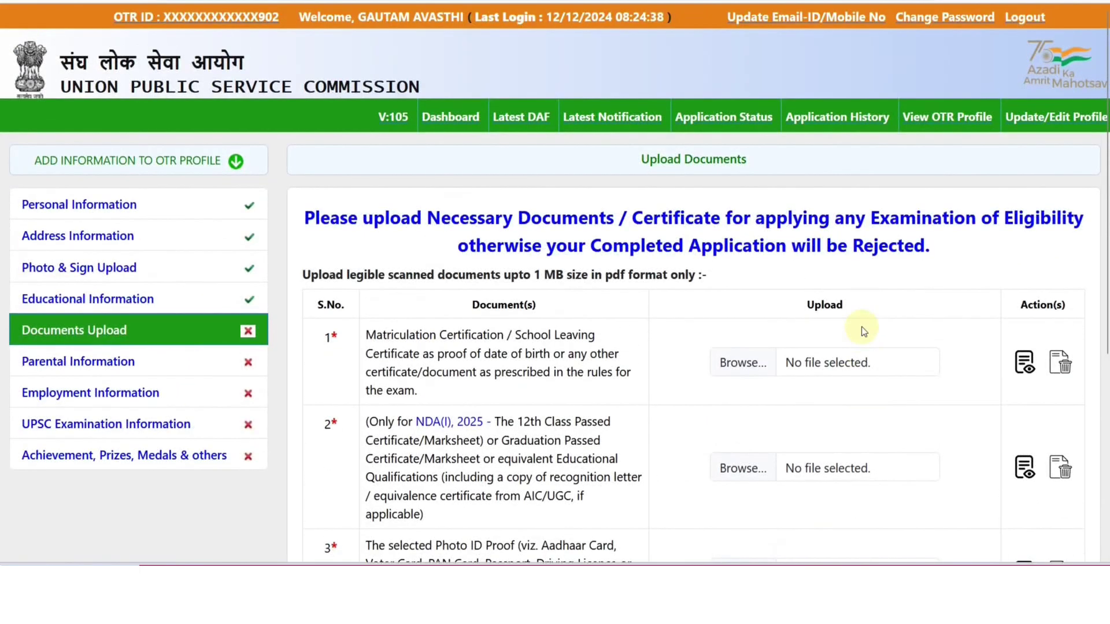
pyautogui.scroll(-2, 862, 327)
pyautogui.scroll(1, 861, 327)
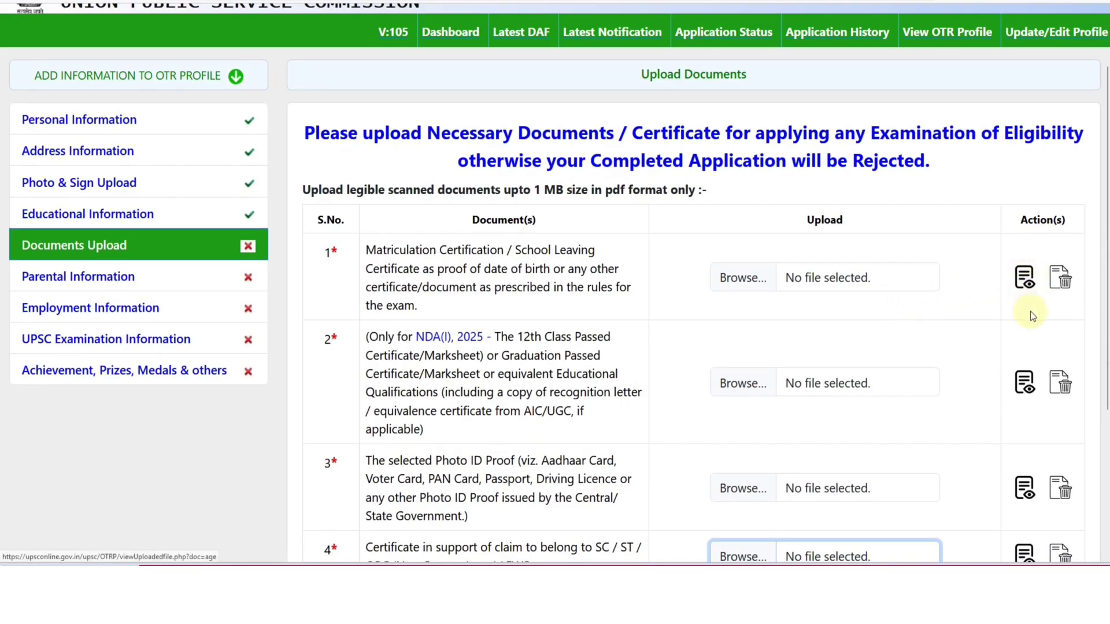
pyautogui.scroll(-2, 1030, 313)
pyautogui.scroll(-3, 1028, 309)
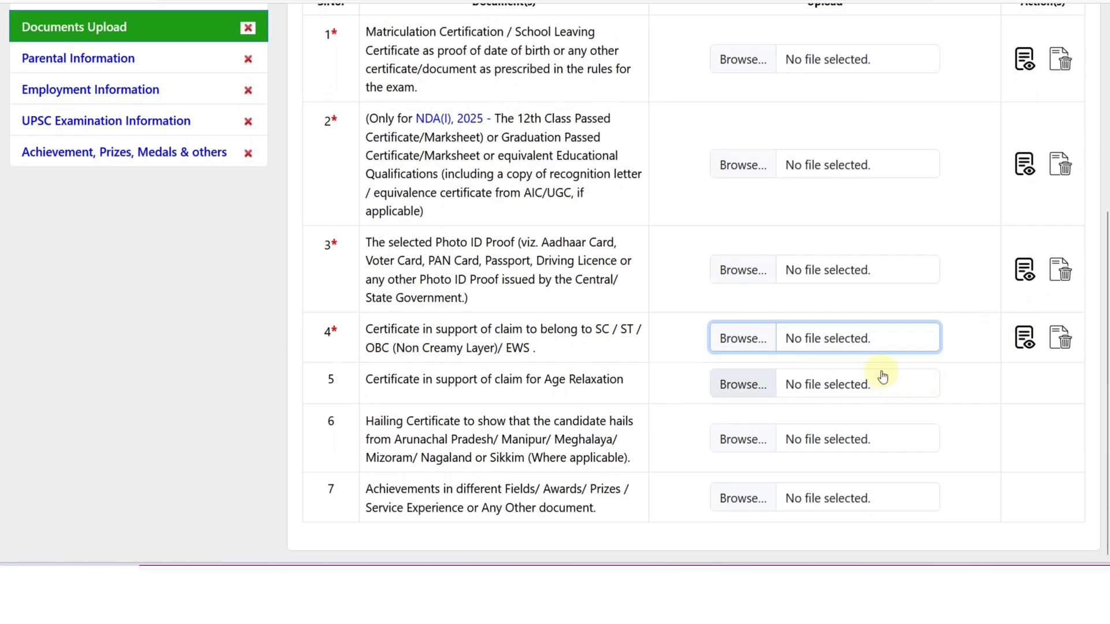
pyautogui.scroll(2, 881, 374)
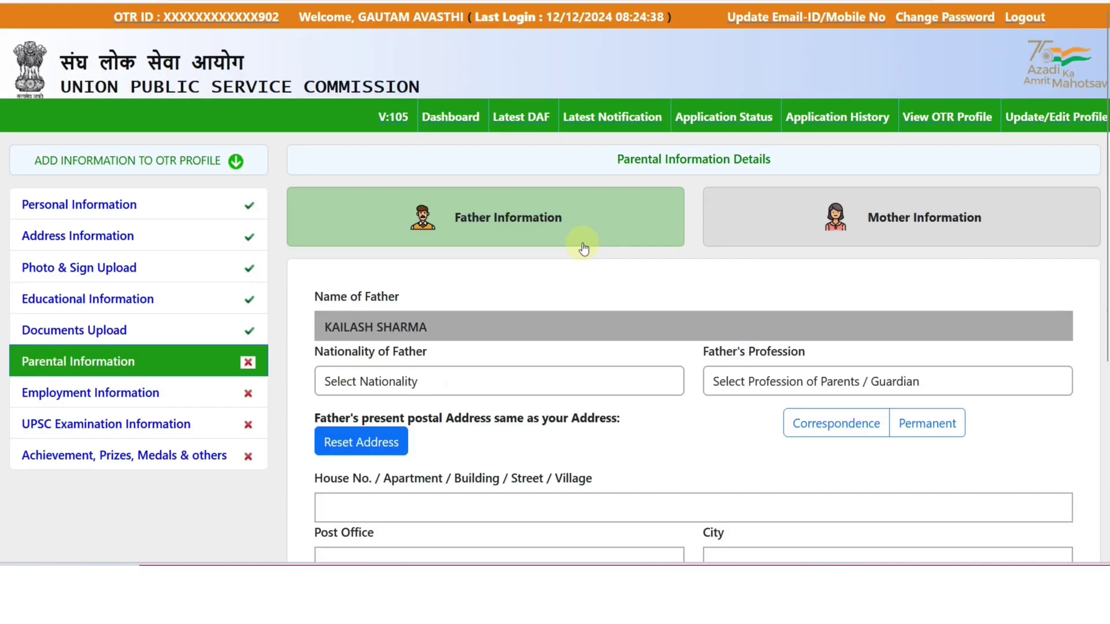
pyautogui.scroll(-3, 583, 249)
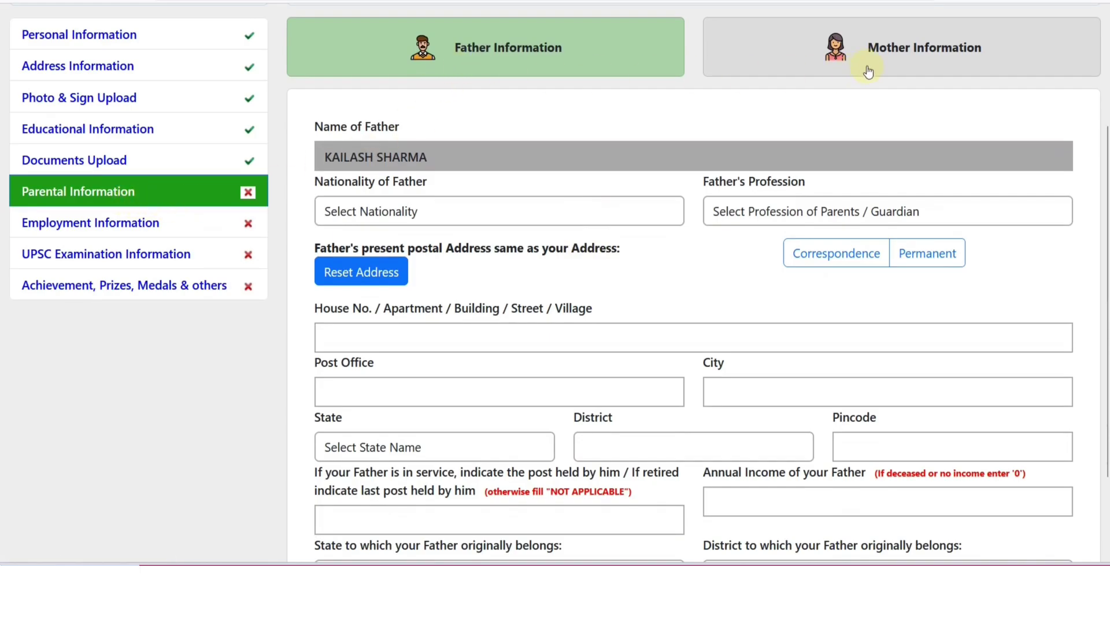
# Set the father's nationality to INDIAN and profession to Teaching
pyautogui.scroll(-1, 542, 203)
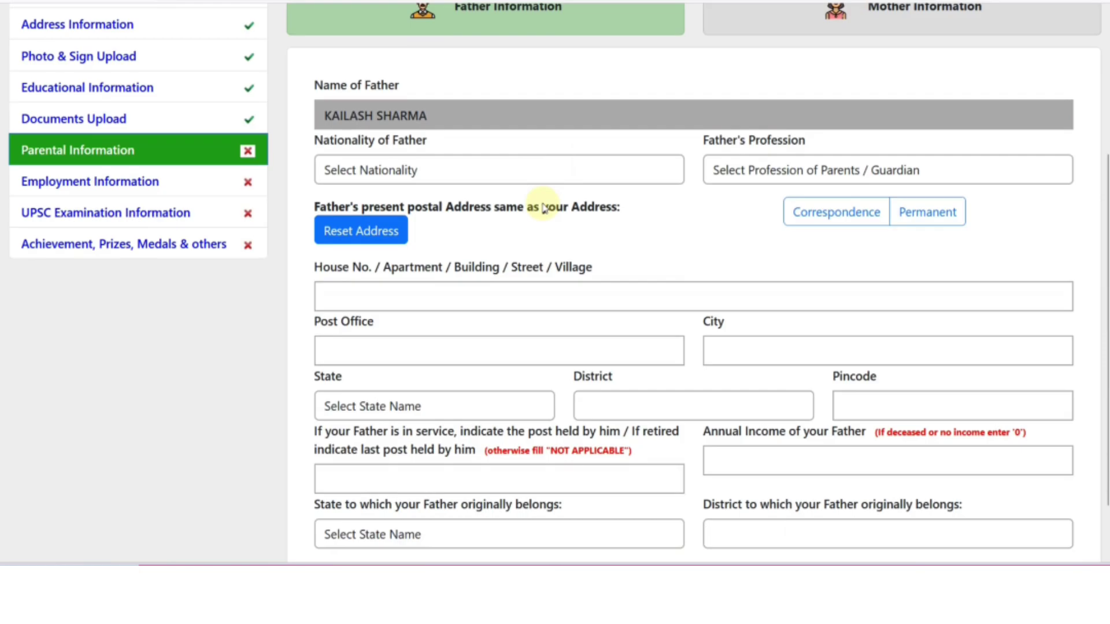
pyautogui.scroll(-1, 543, 208)
pyautogui.click(433, 126)
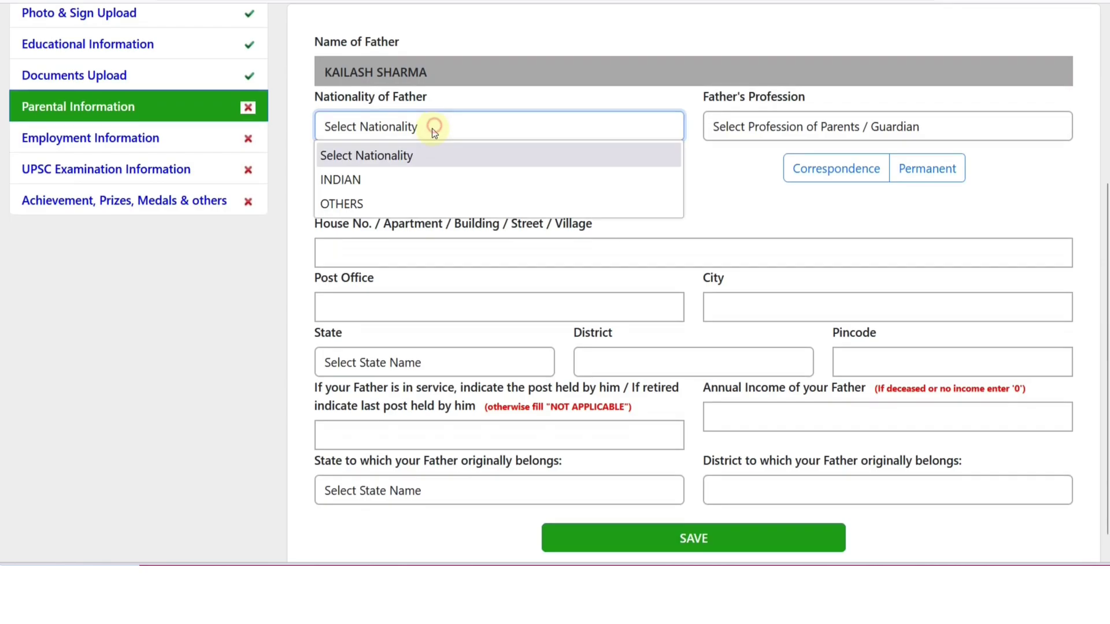
pyautogui.click(398, 175)
pyautogui.click(718, 131)
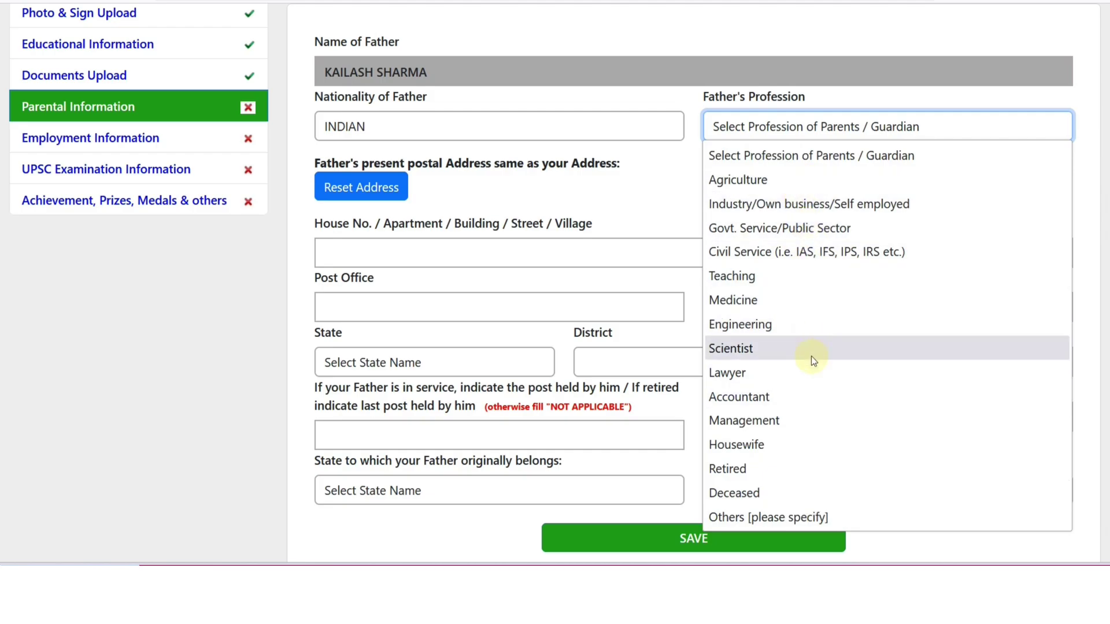
pyautogui.click(758, 516)
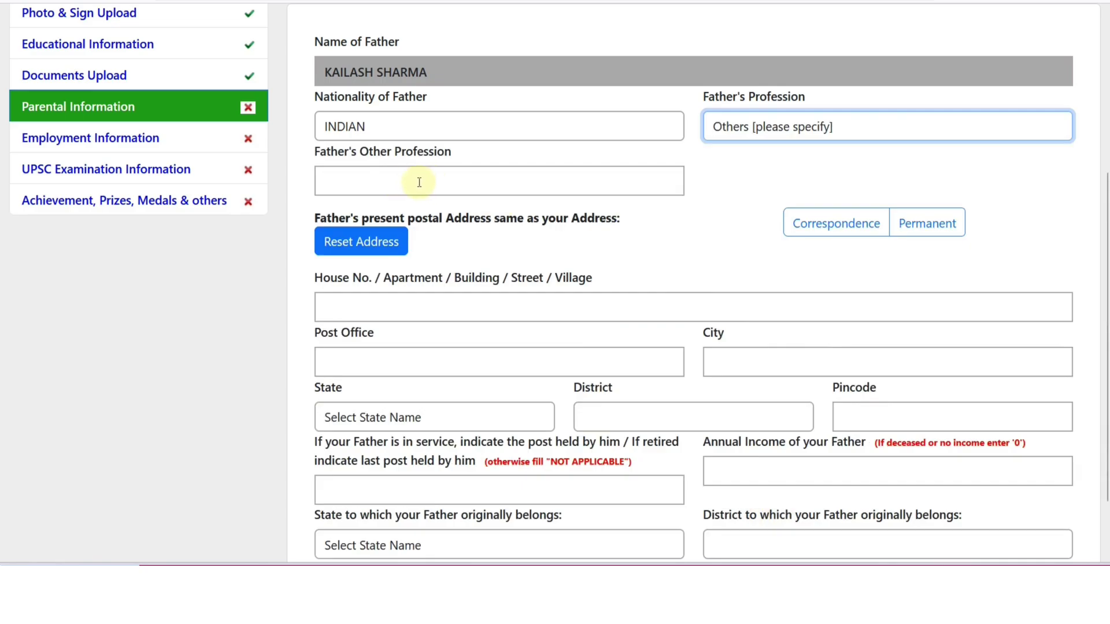
pyautogui.click(752, 130)
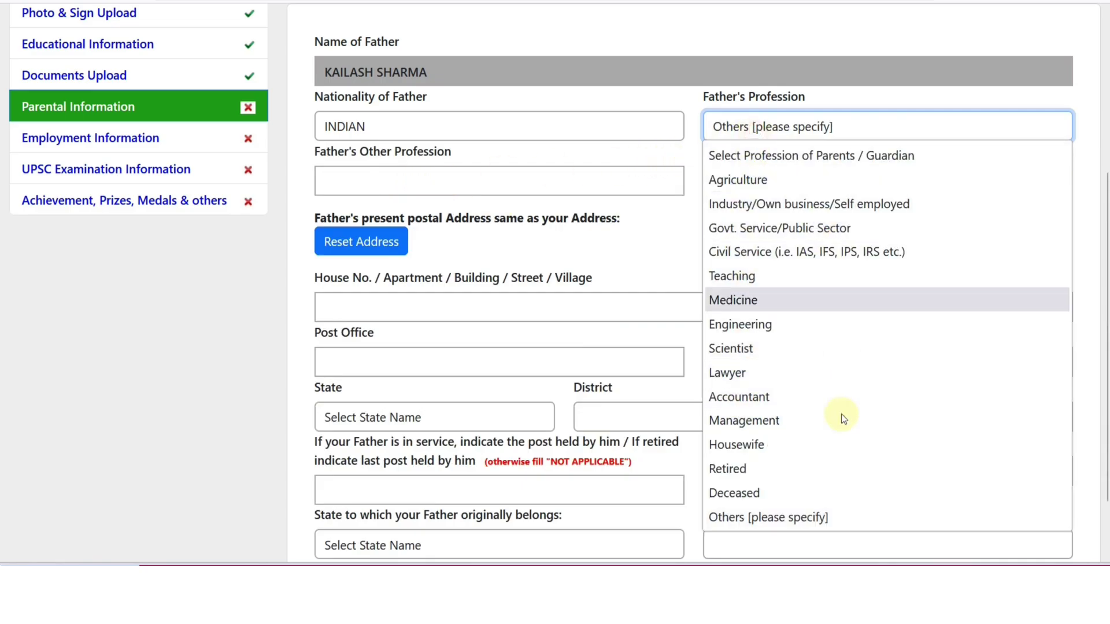
pyautogui.click(783, 277)
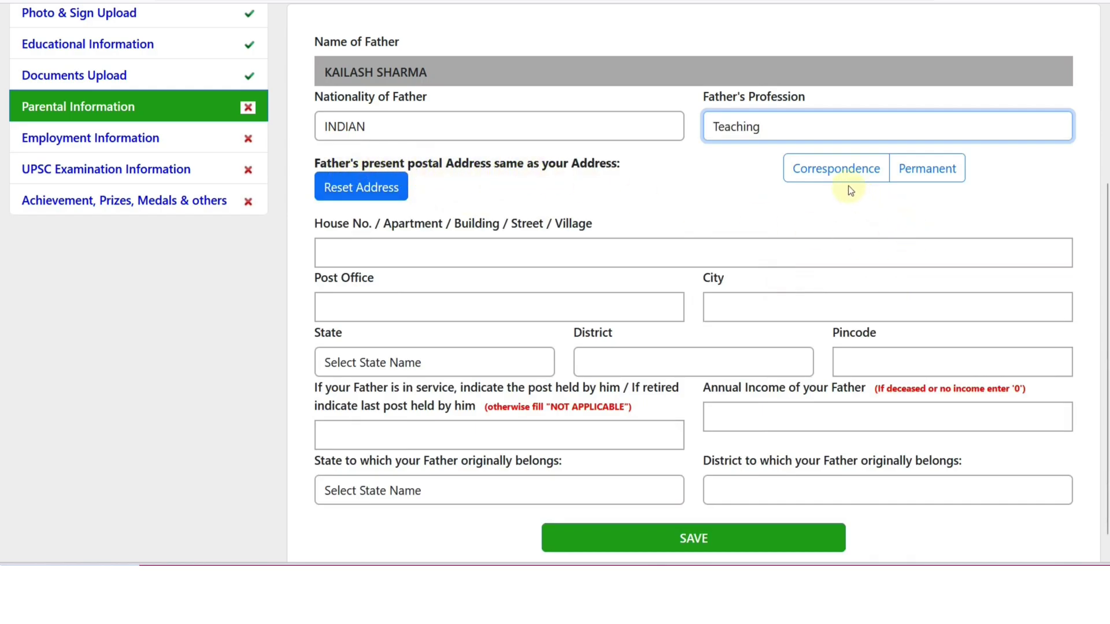
# Copy the permanent address for the father, set origin Rajasthan, Alwar, and save
pyautogui.click(919, 184)
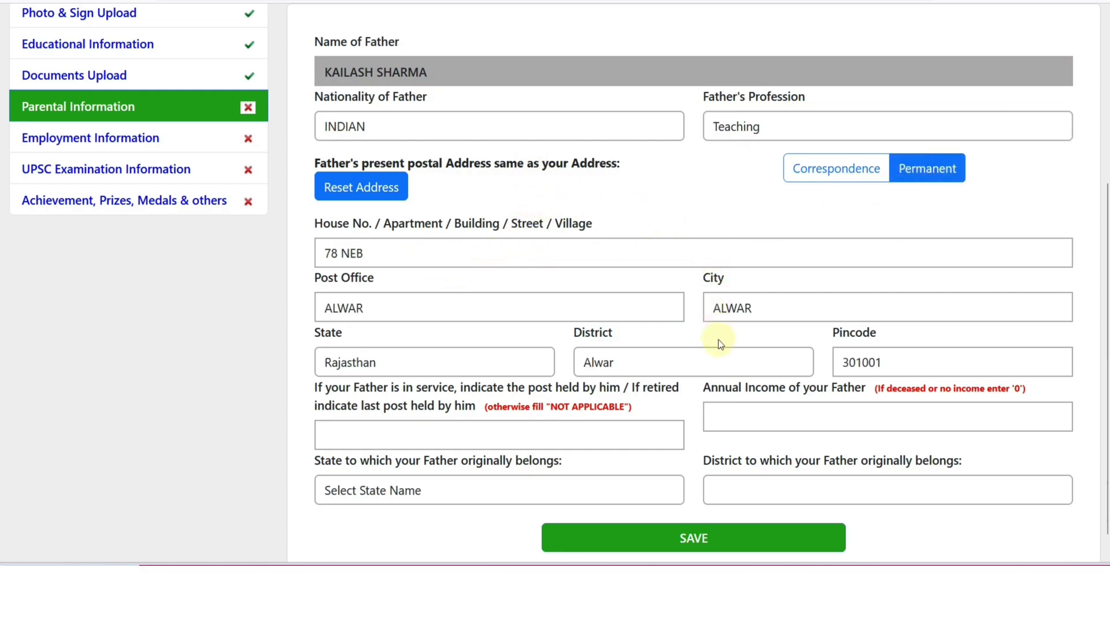
pyautogui.scroll(-1, 719, 342)
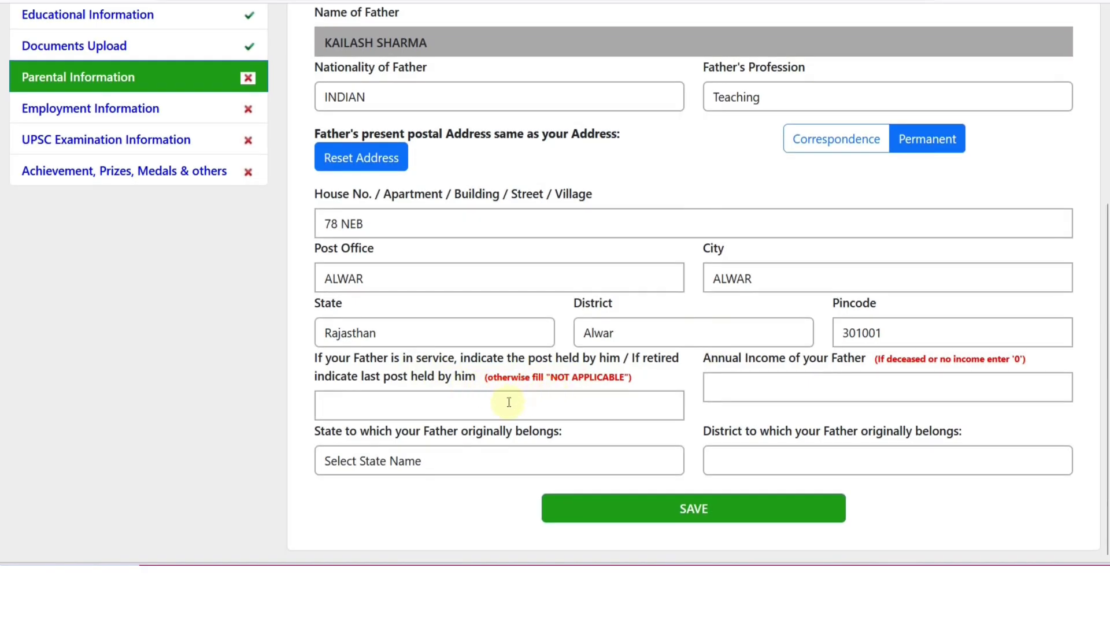
pyautogui.click(748, 389)
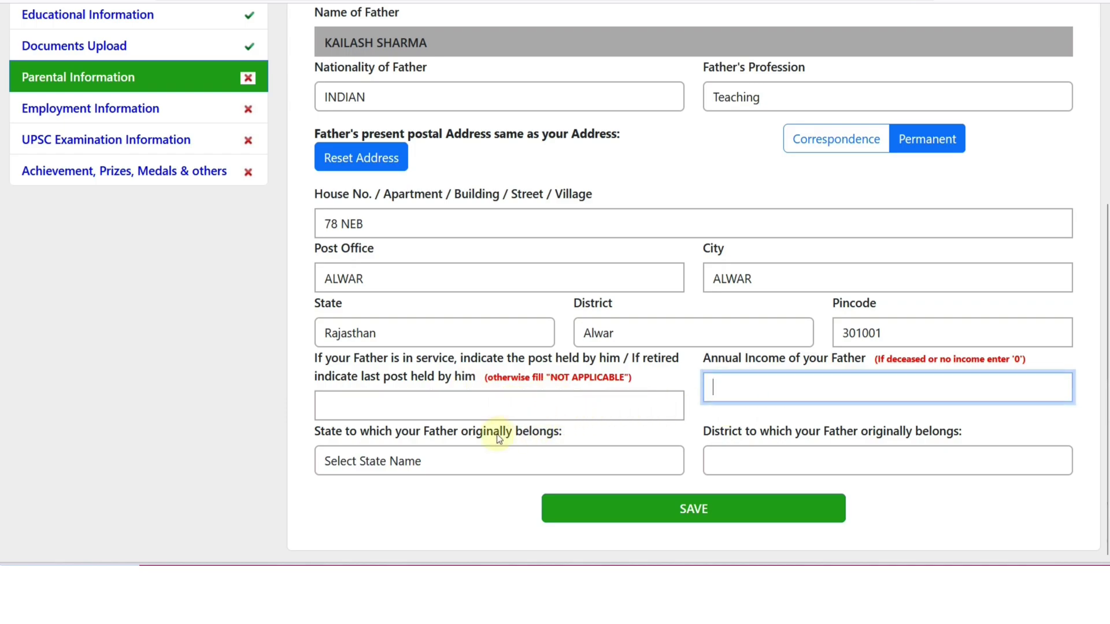
pyautogui.click(448, 459)
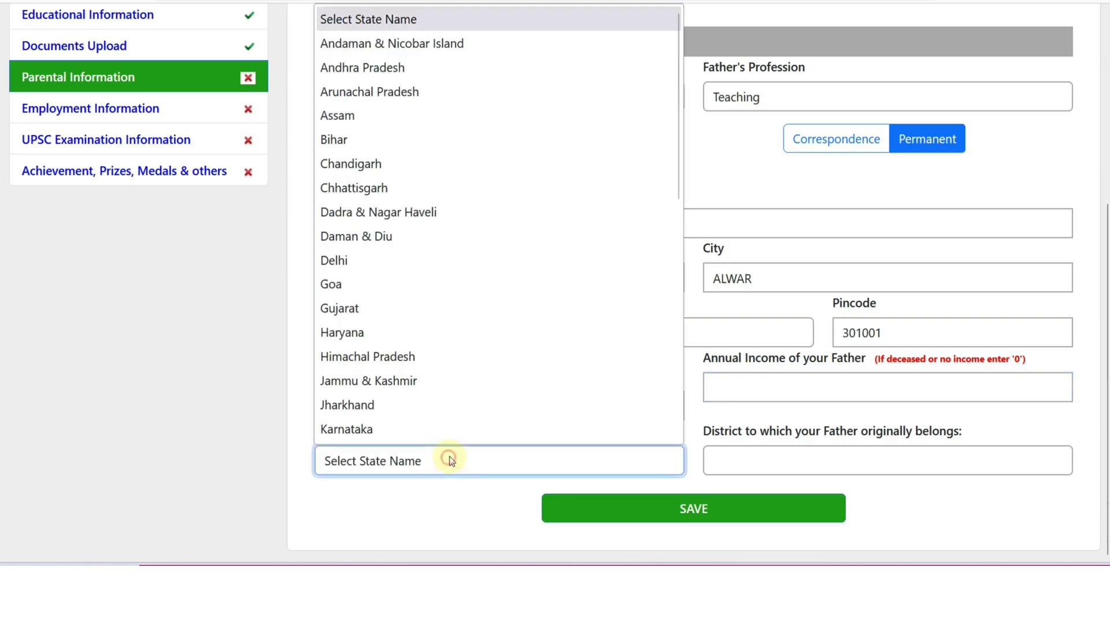
pyautogui.scroll(-5, 439, 345)
pyautogui.click(399, 267)
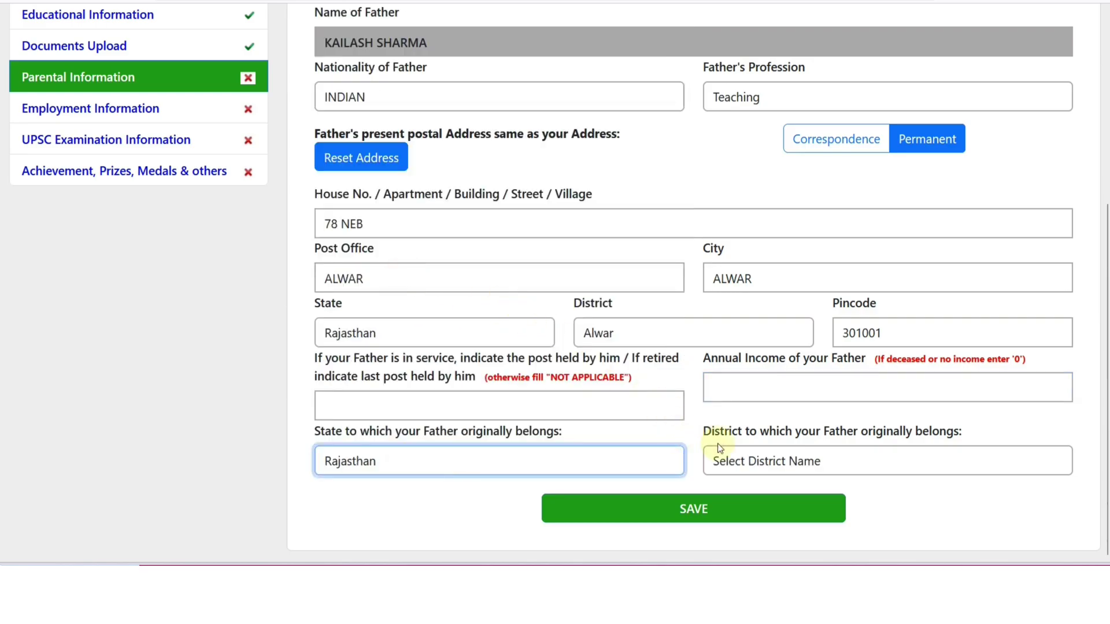
pyautogui.click(747, 456)
pyautogui.click(733, 70)
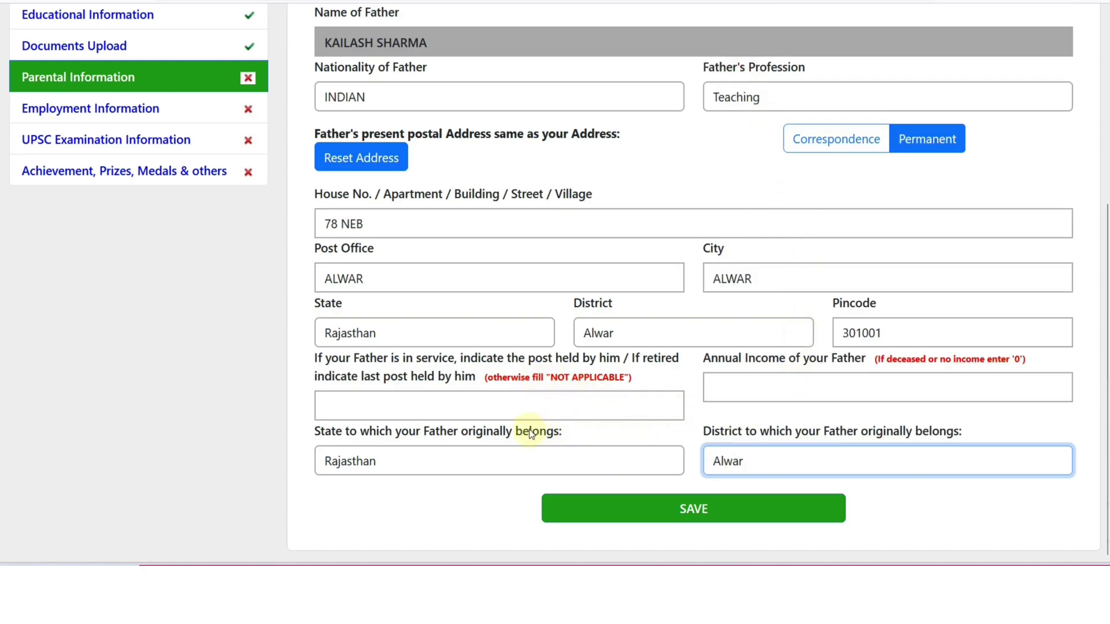
pyautogui.click(706, 492)
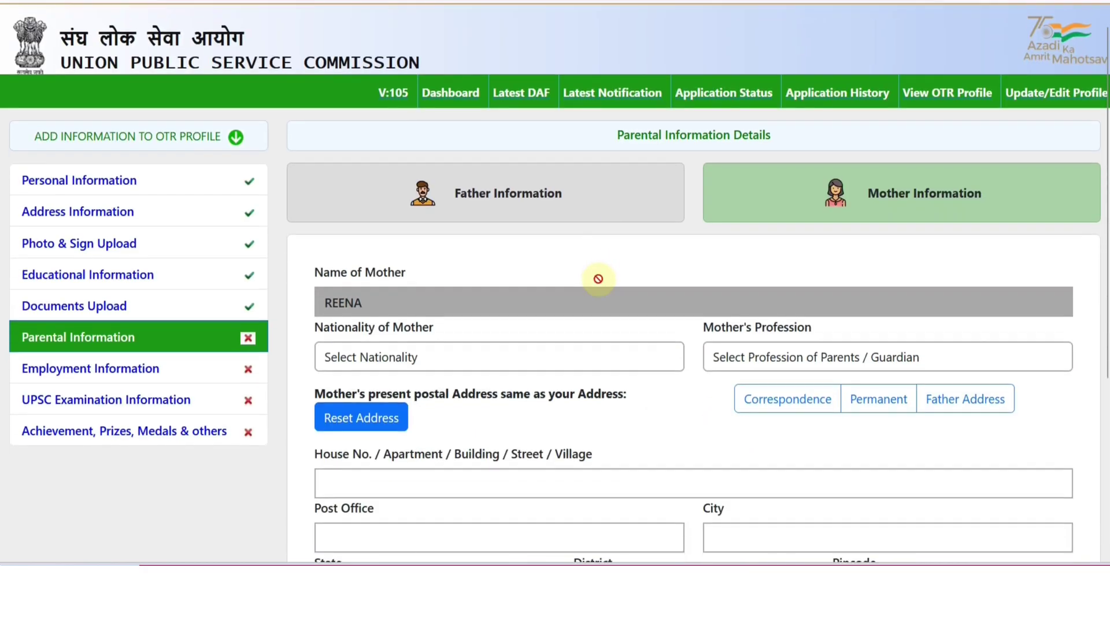
pyautogui.scroll(-2, 598, 279)
pyautogui.click(436, 216)
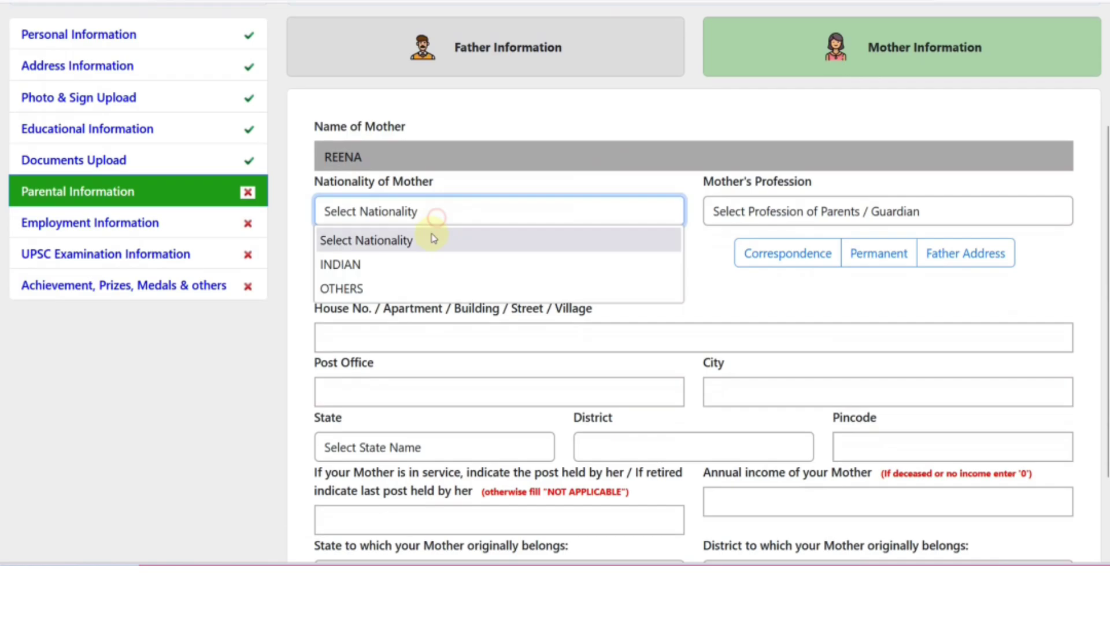
# Set the mother as INDIAN, profession Housewife, with the father's address copied
pyautogui.click(426, 264)
pyautogui.click(746, 212)
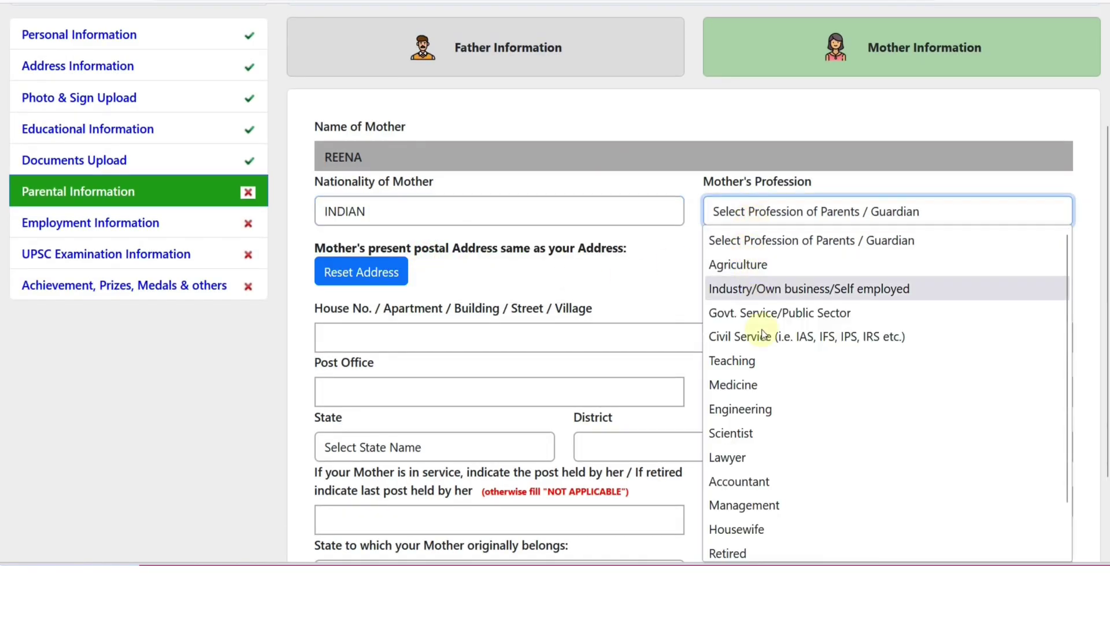
pyautogui.scroll(-1, 806, 406)
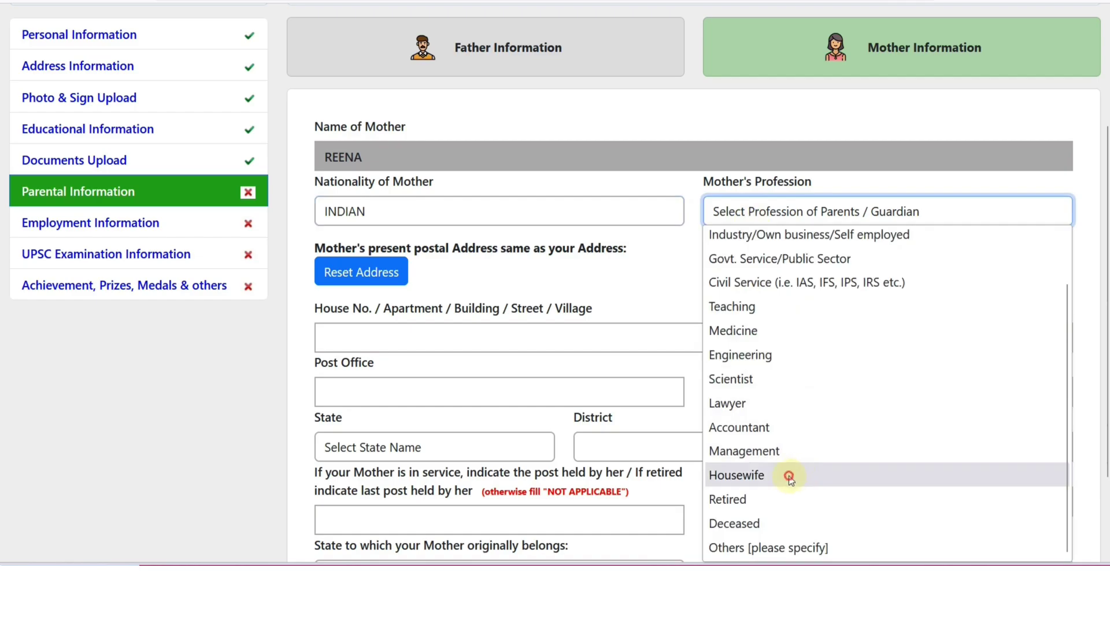
pyautogui.click(789, 478)
pyautogui.scroll(-2, 578, 324)
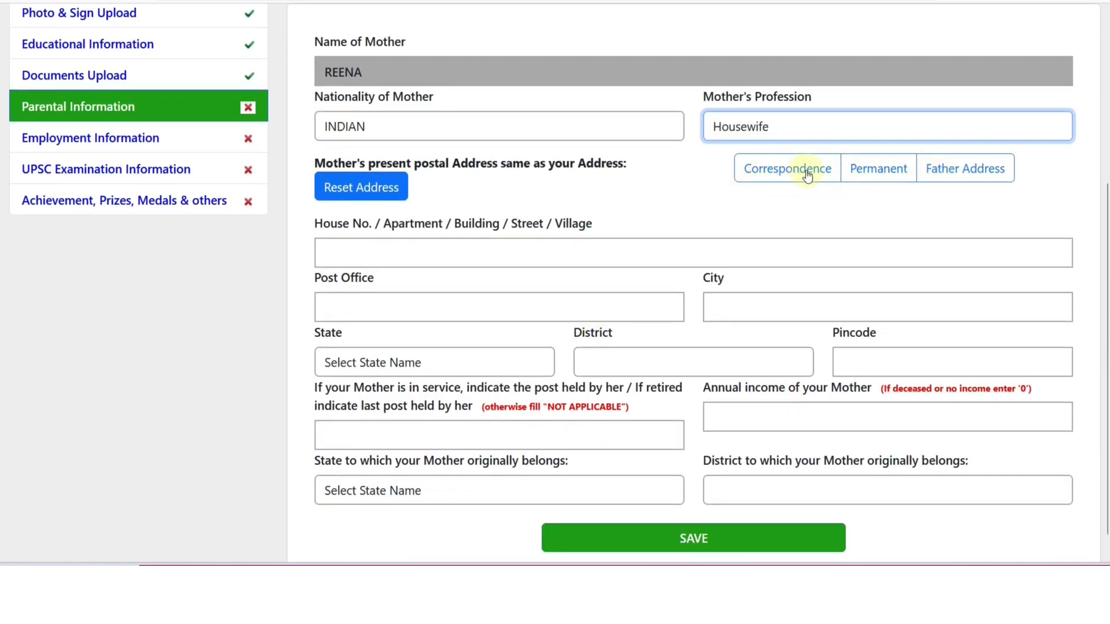
pyautogui.click(932, 169)
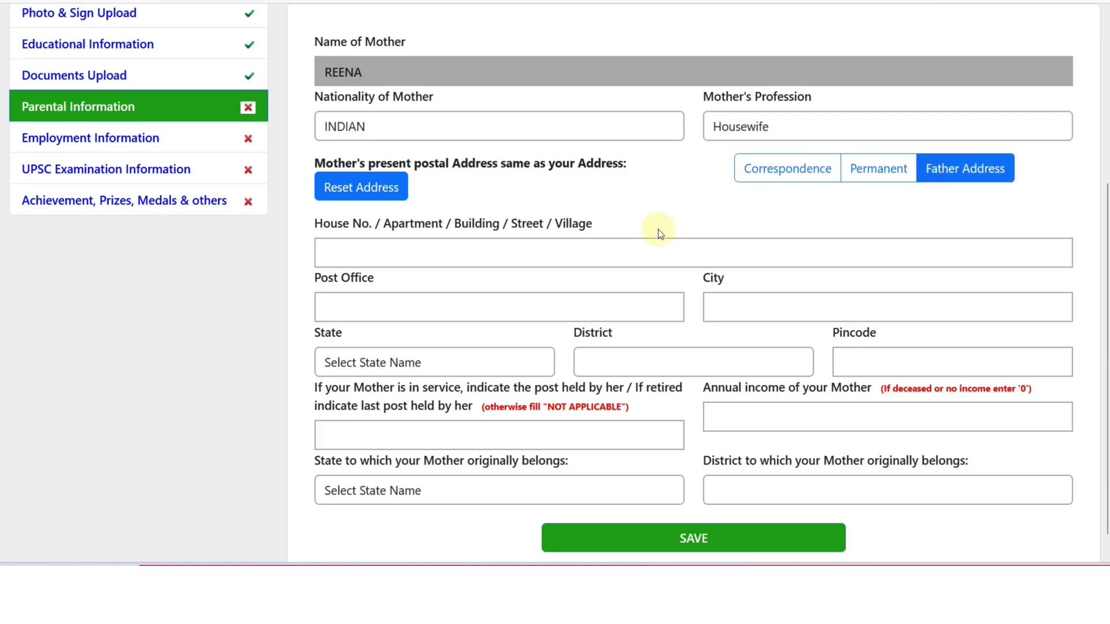
pyautogui.scroll(-1, 603, 253)
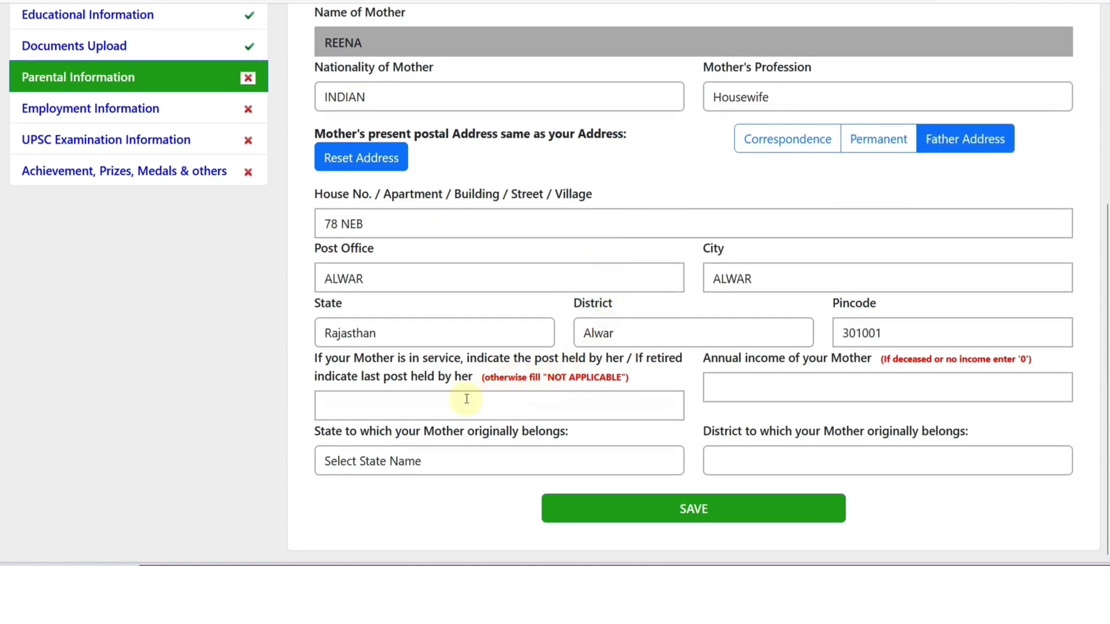
# Enter the mother's post held as NOT APPLICABLE and annual income 0
pyautogui.click(467, 399)
pyautogui.write('NO')
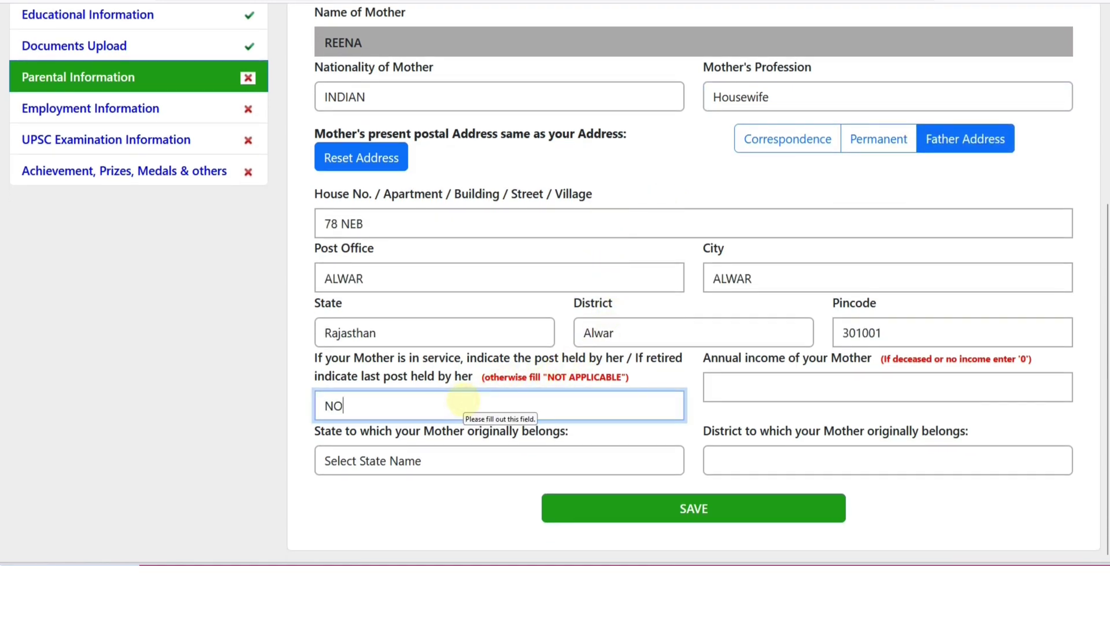
pyautogui.write('T AP')
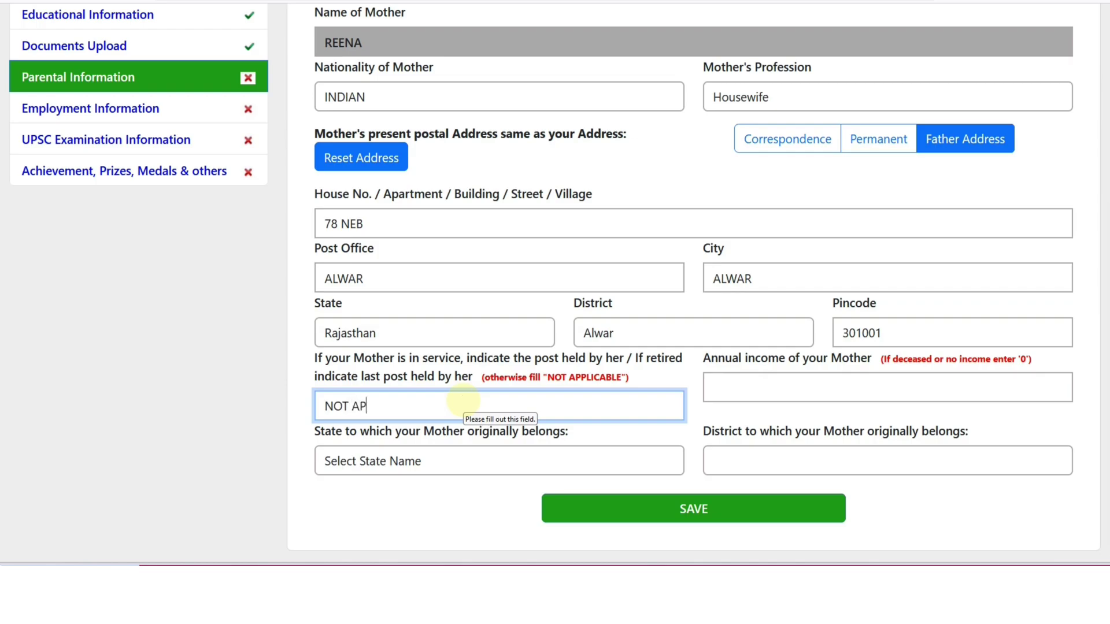
pyautogui.write('PLICABLE')
pyautogui.press('Tab')
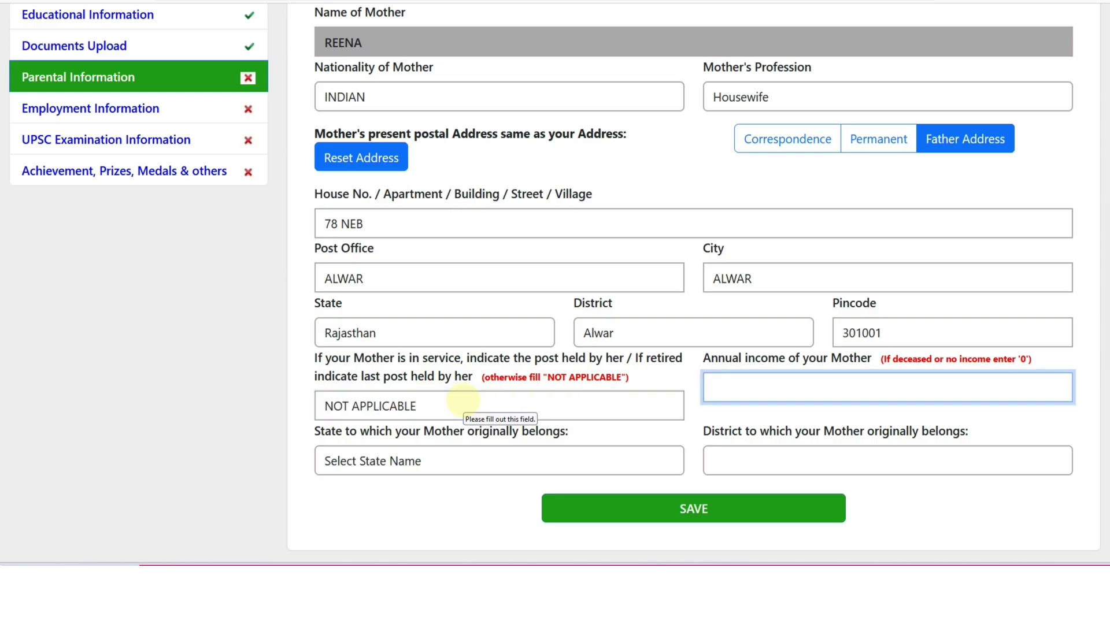
pyautogui.write('0')
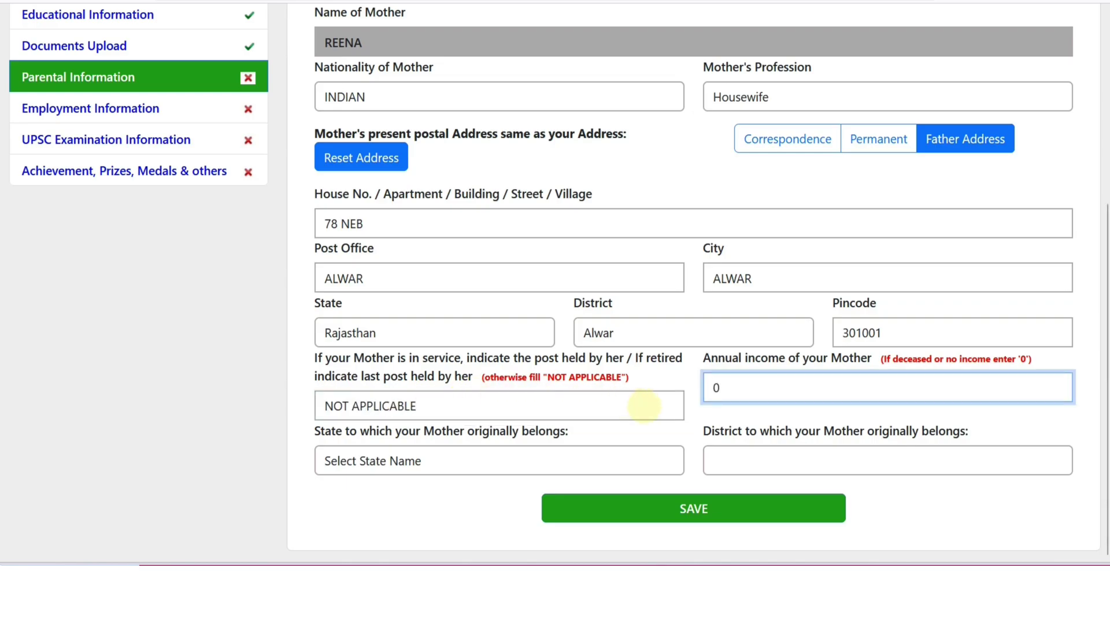
# Set the mother's origin to Uttar Pradesh, Agra, and save the parental details
pyautogui.click(487, 467)
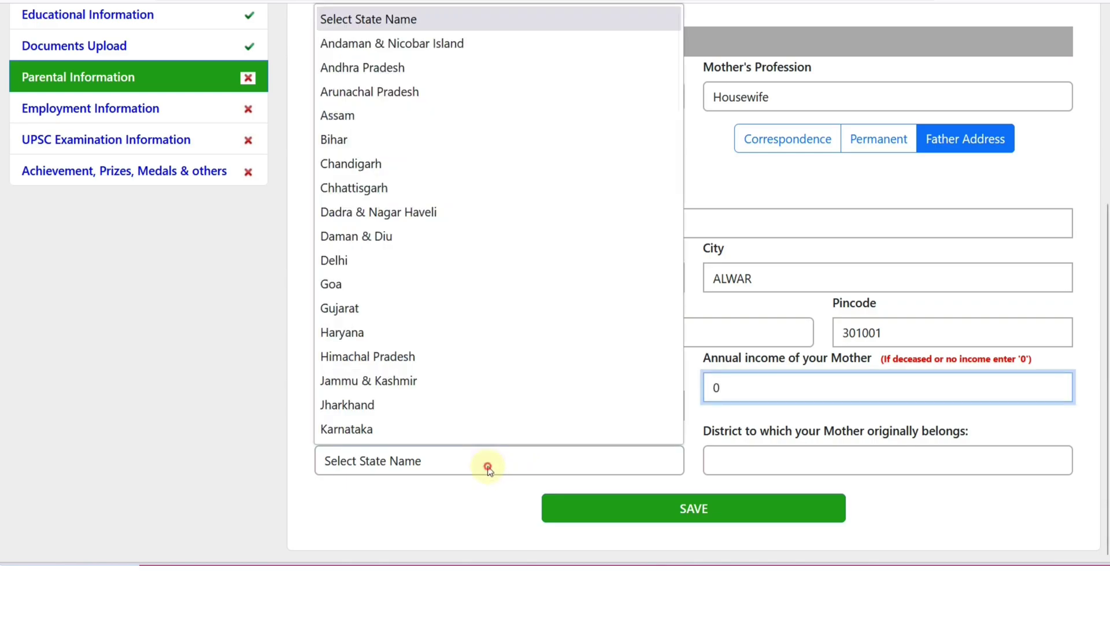
pyautogui.click(456, 466)
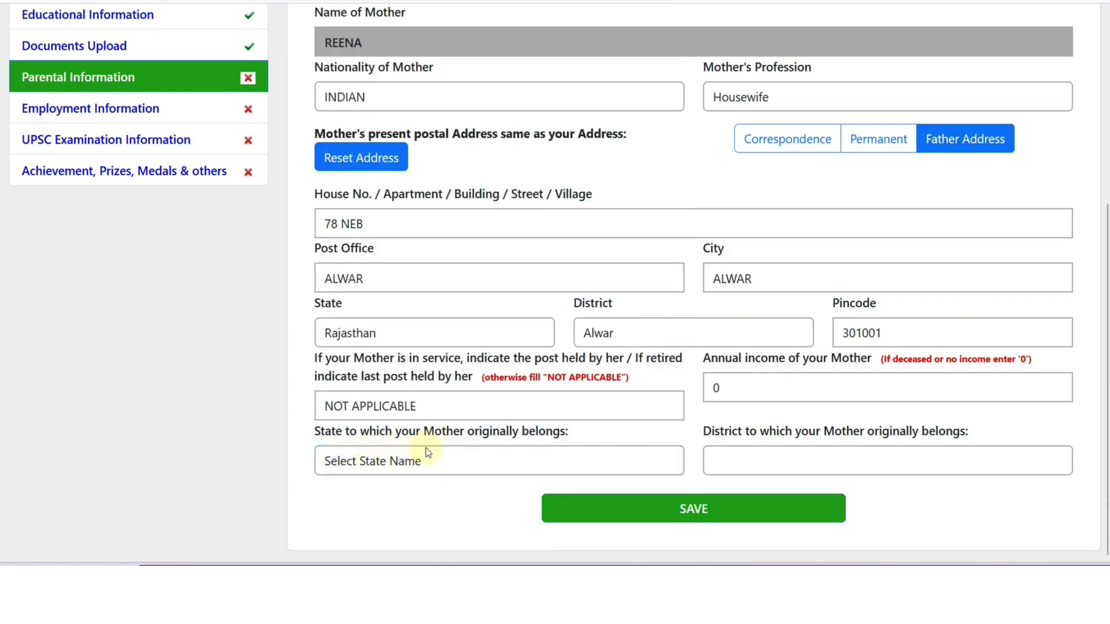
pyautogui.click(467, 449)
pyautogui.scroll(-6, 434, 334)
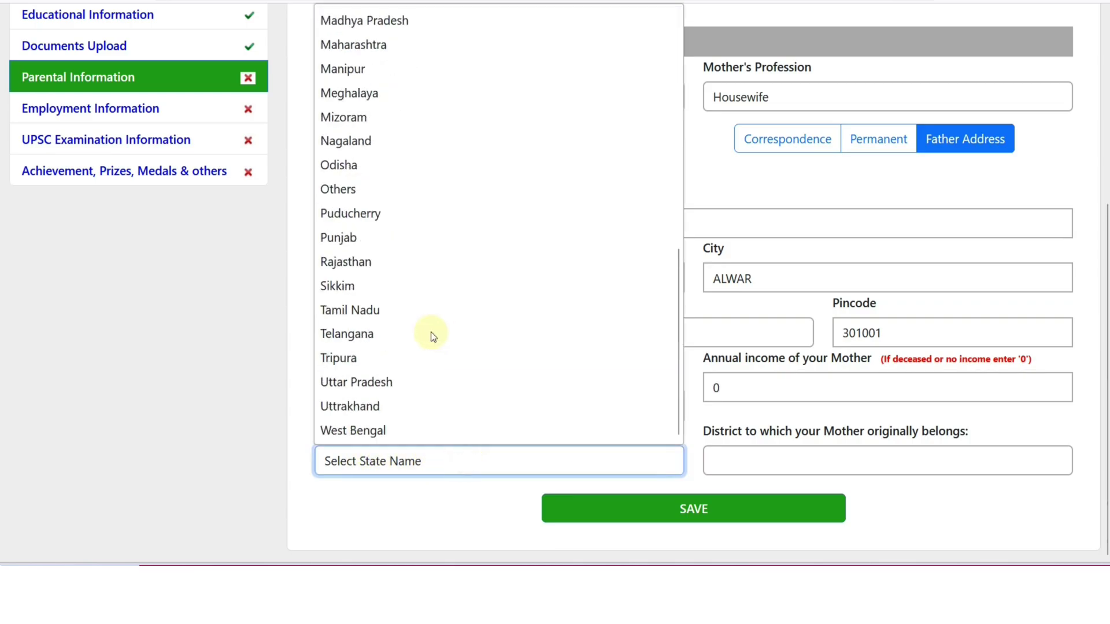
pyautogui.click(386, 382)
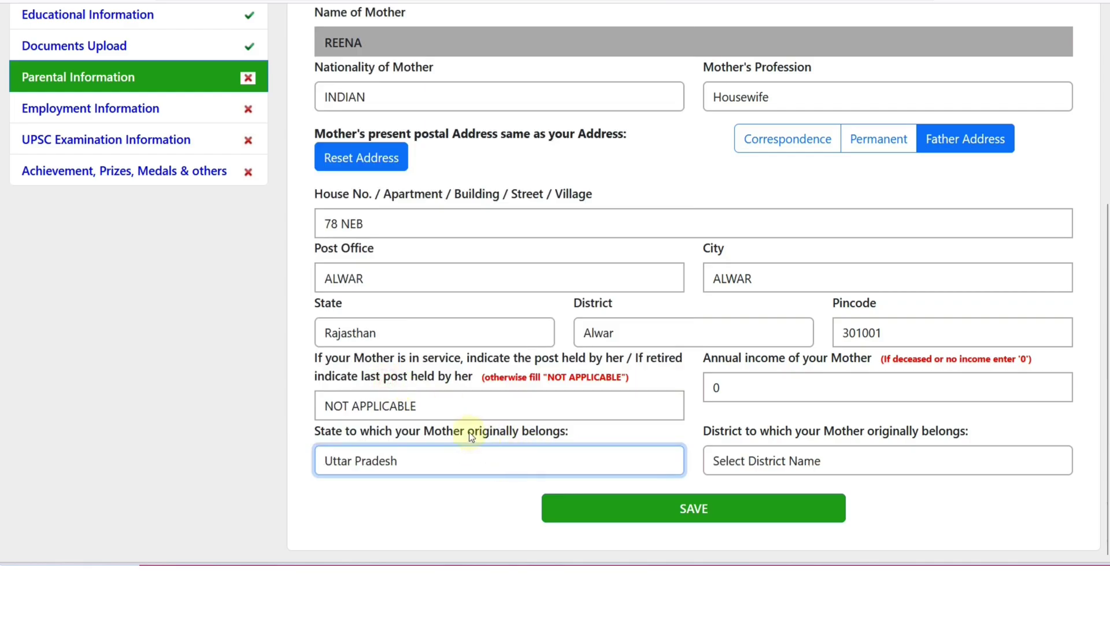
pyautogui.click(733, 460)
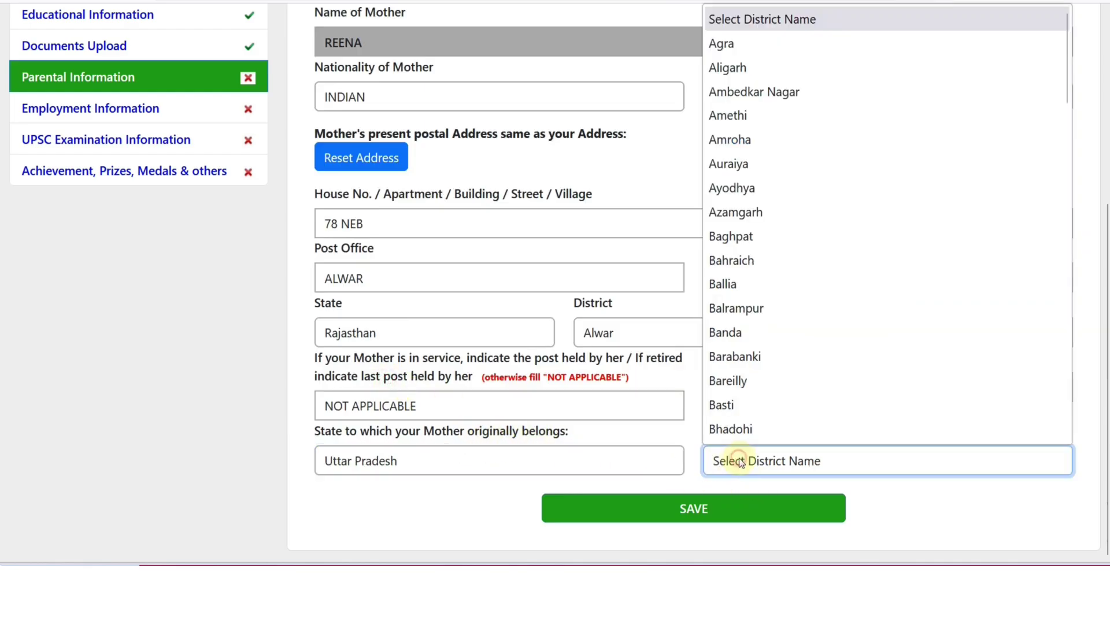
pyautogui.click(733, 45)
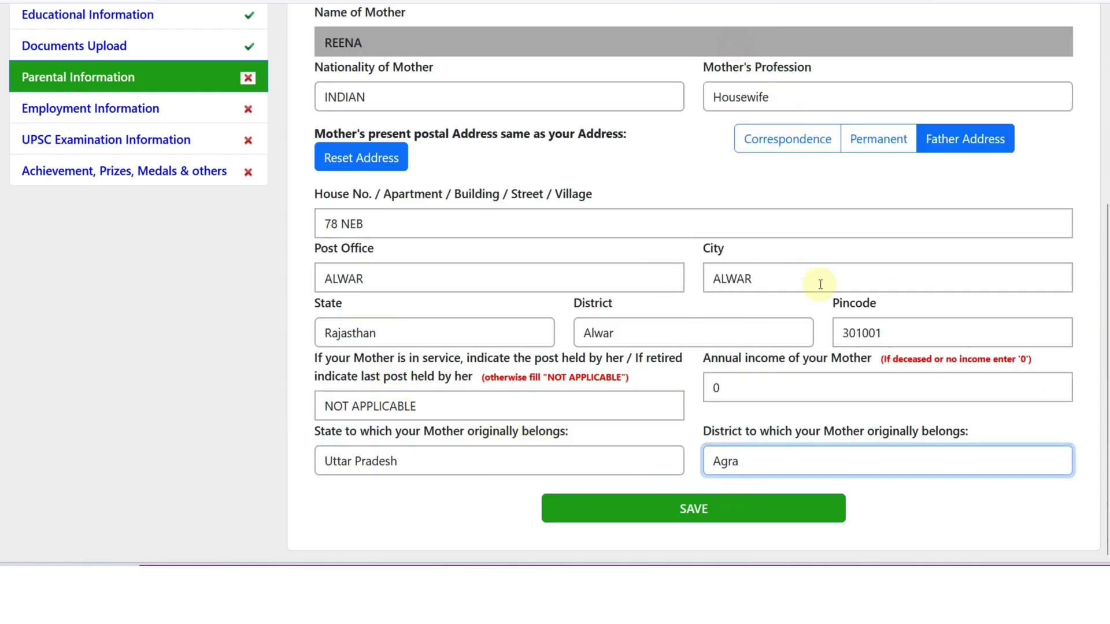
pyautogui.click(689, 512)
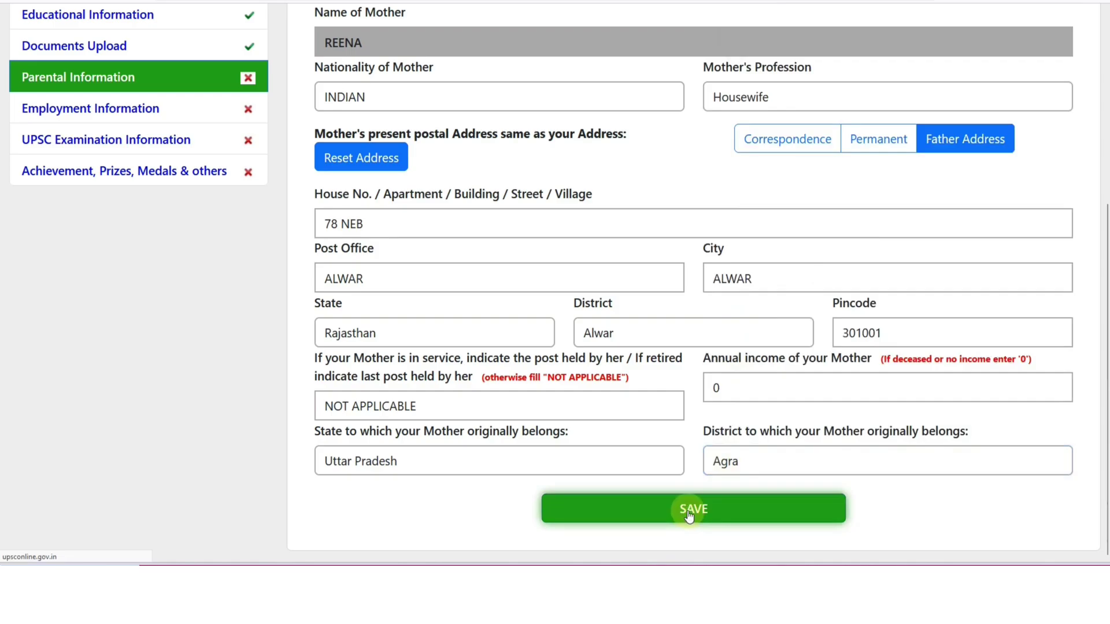
pyautogui.scroll(-3, 459, 386)
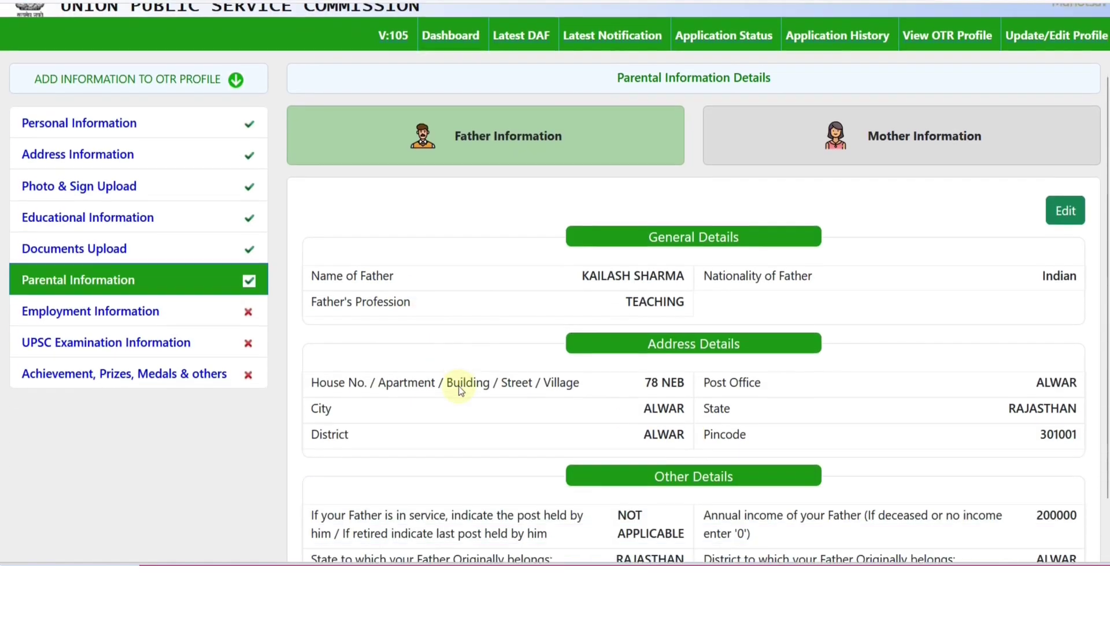
# Mark the candidate as Not Employed, never employed and never self-employed, and save
pyautogui.click(90, 253)
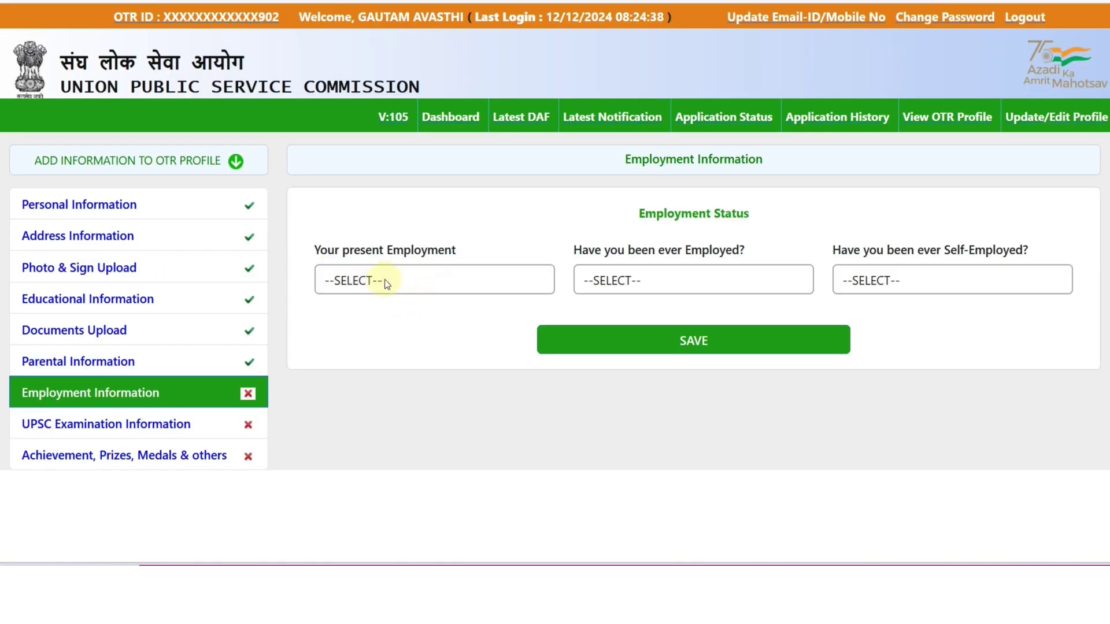
pyautogui.click(385, 283)
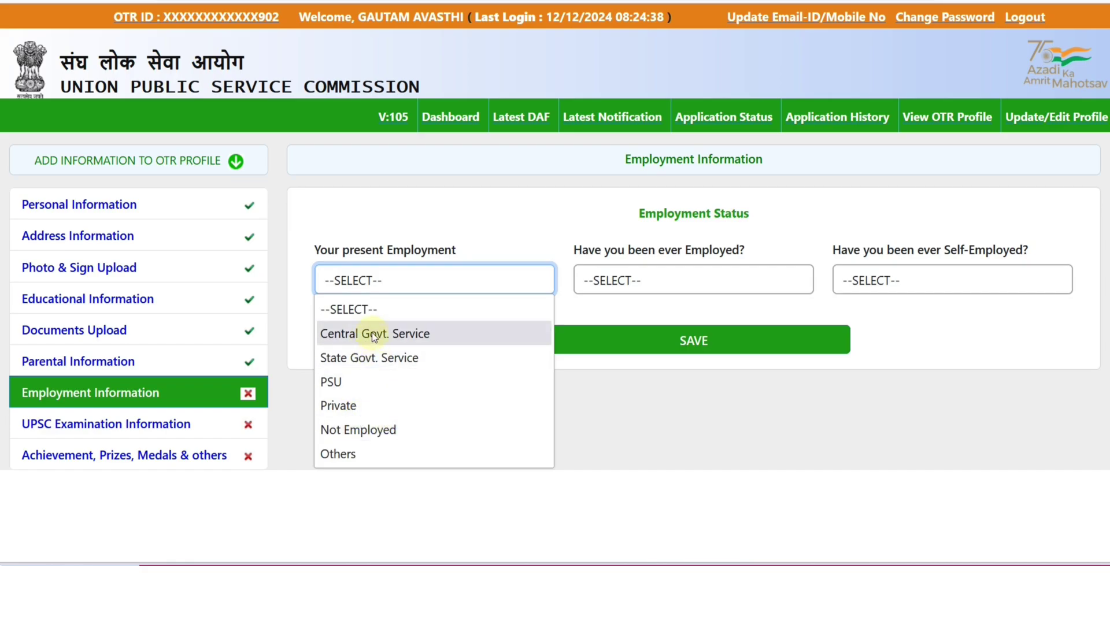
pyautogui.click(358, 430)
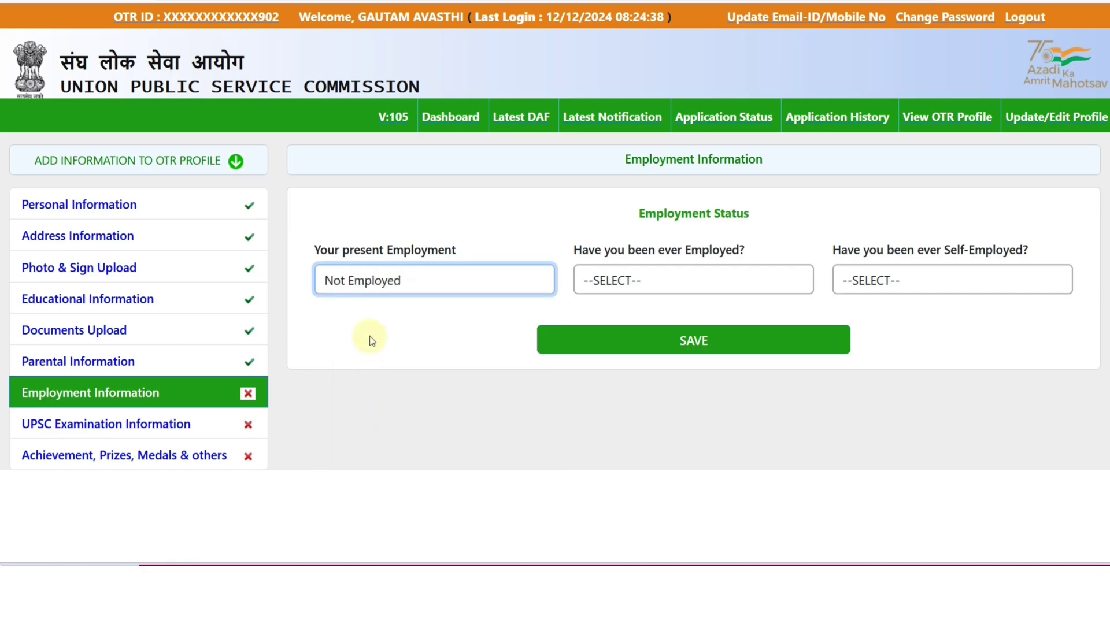
pyautogui.click(638, 276)
pyautogui.click(622, 328)
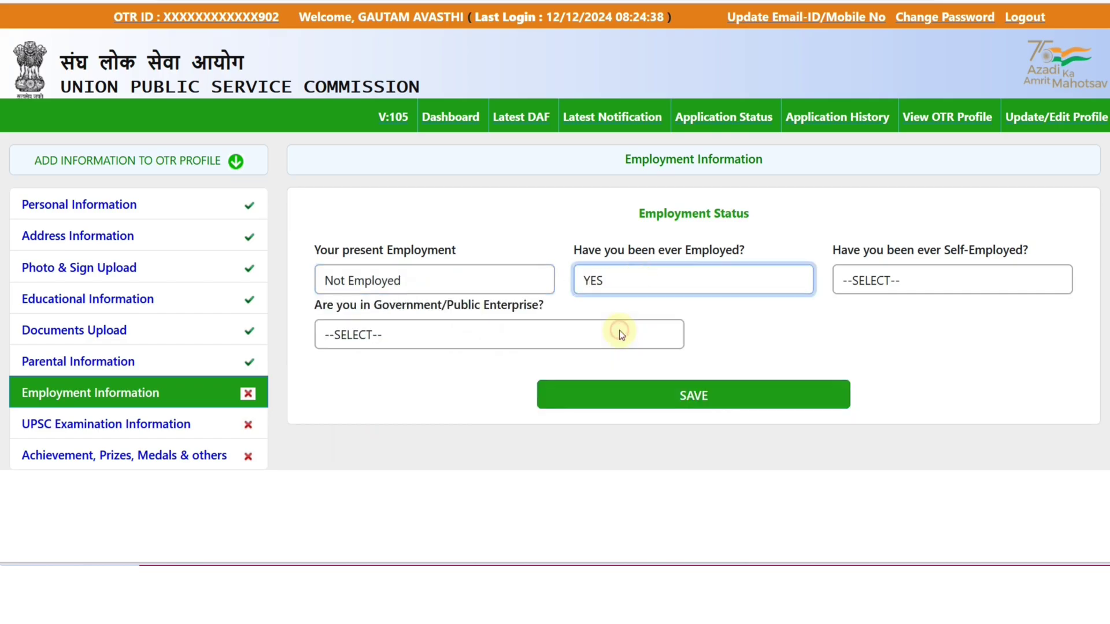
pyautogui.click(619, 293)
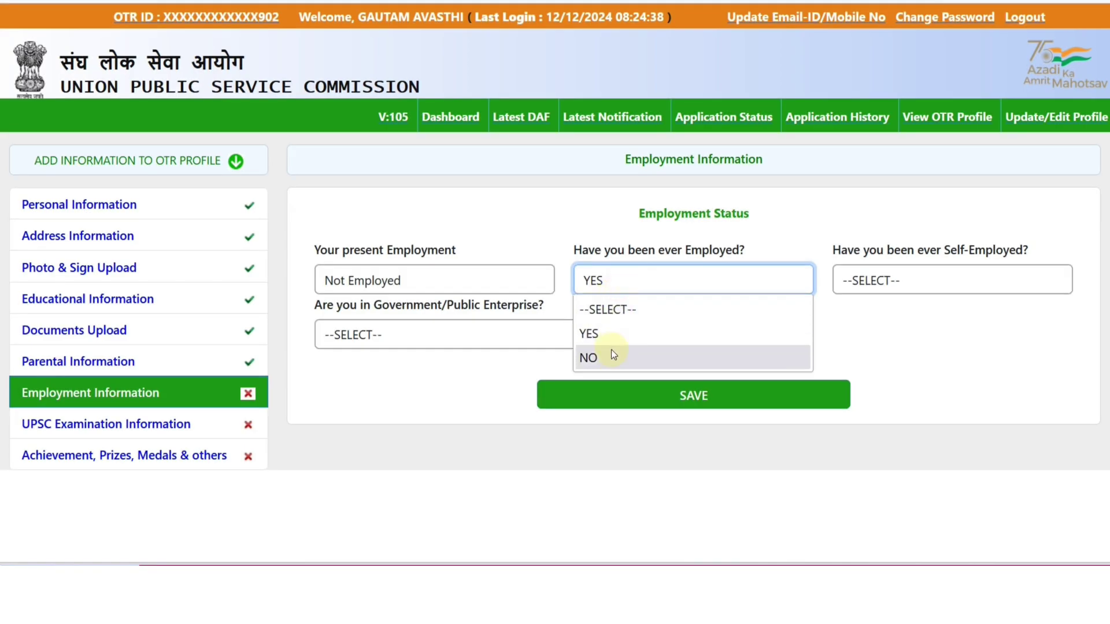
pyautogui.click(610, 352)
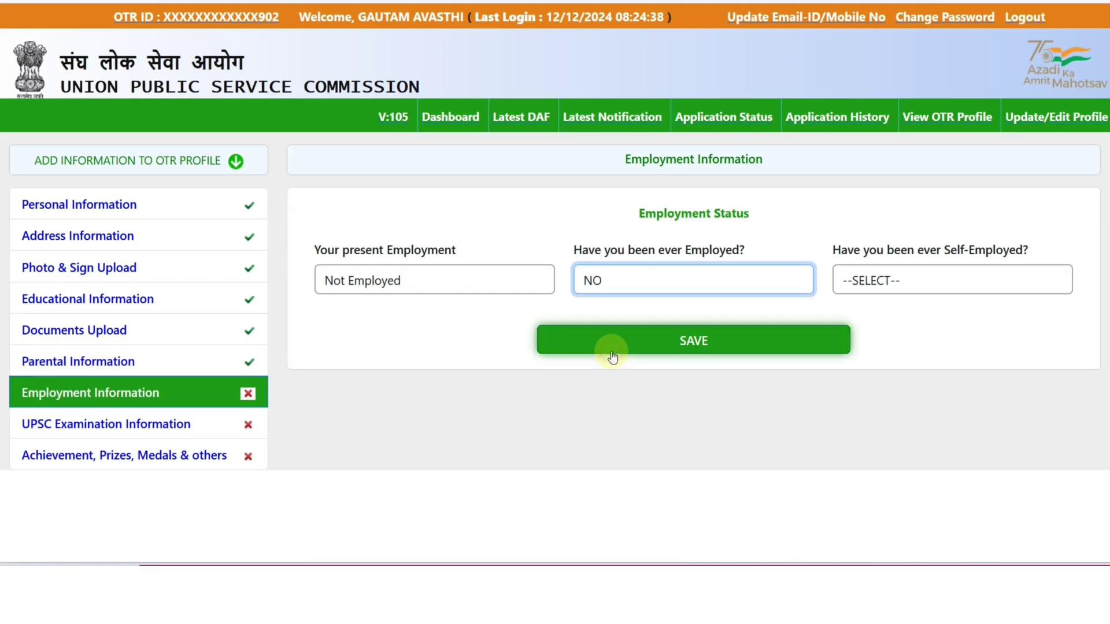
pyautogui.click(871, 280)
pyautogui.click(865, 327)
pyautogui.click(868, 288)
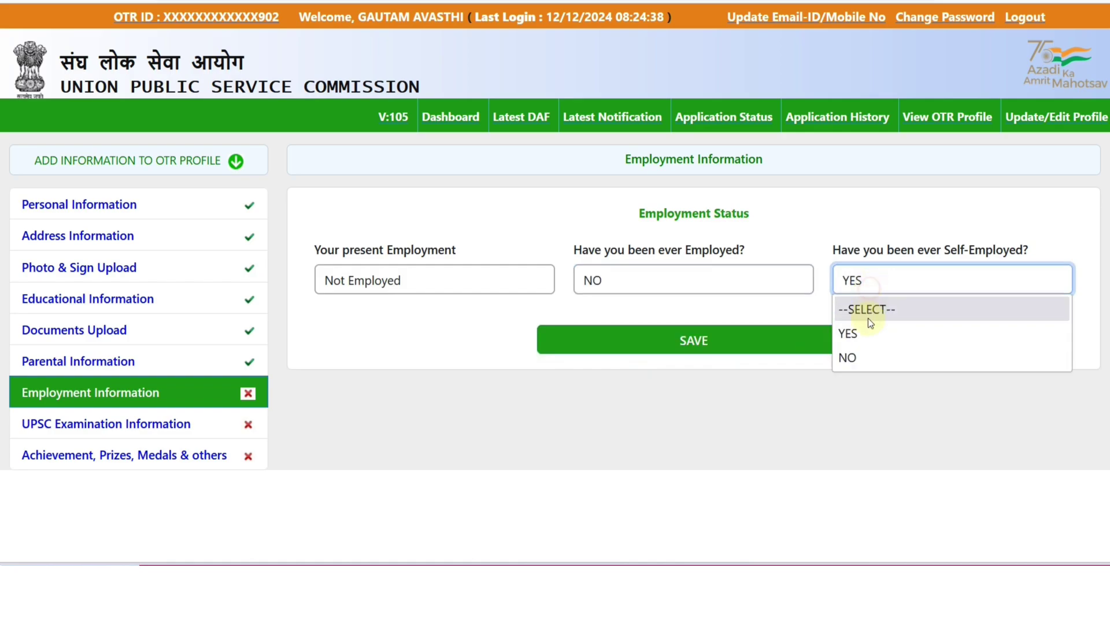
pyautogui.click(863, 353)
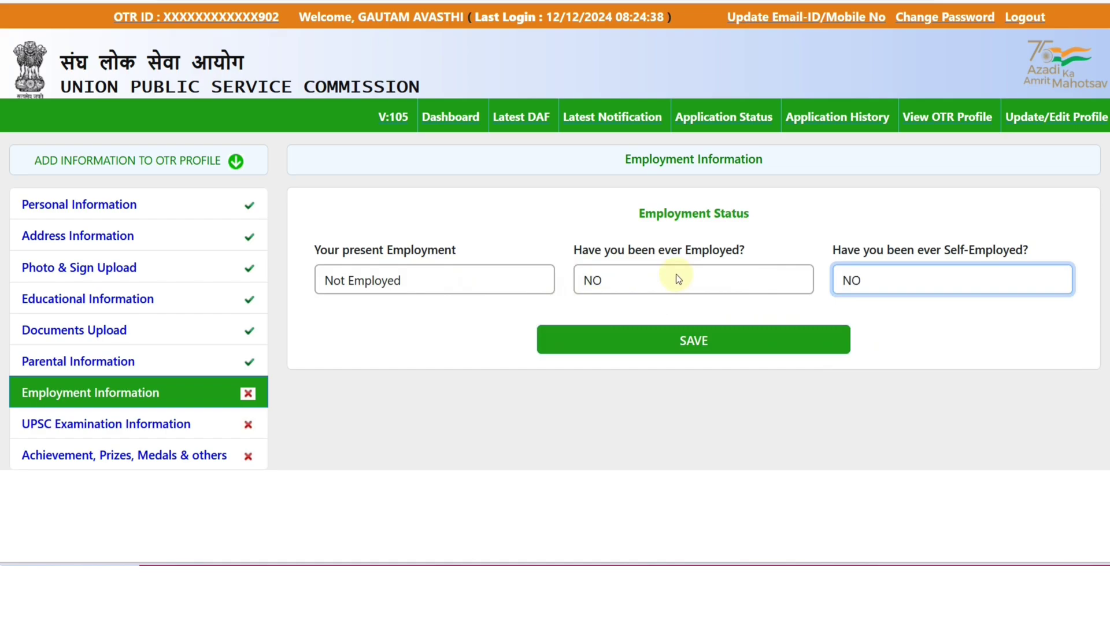
pyautogui.click(701, 345)
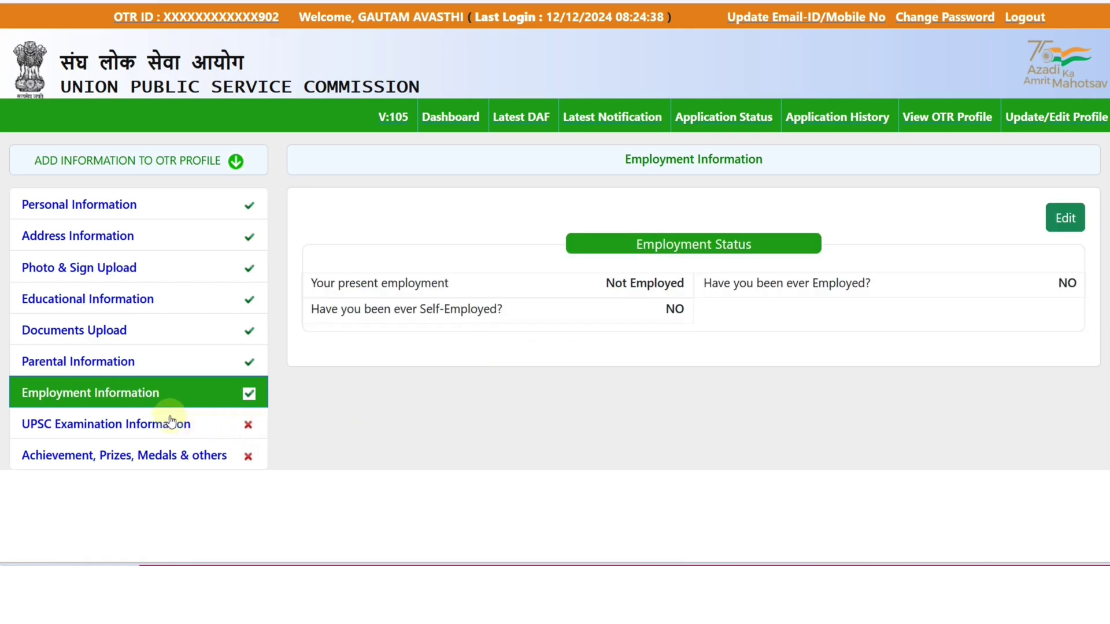
# In UPSC Examination Information, answer NO to being debarred by UPSC
pyautogui.click(149, 428)
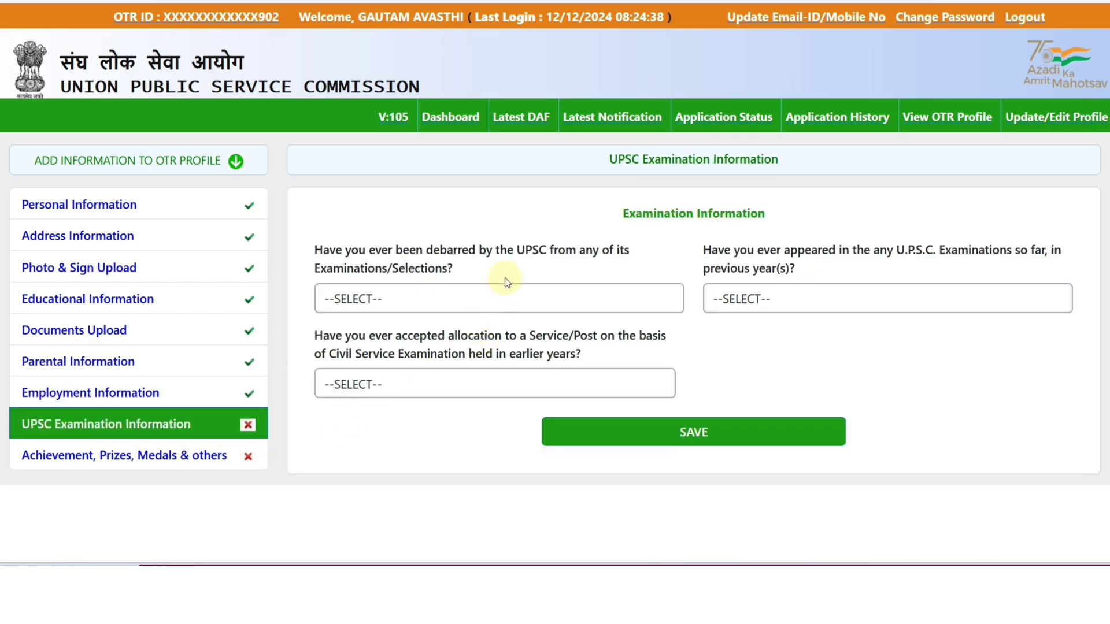
pyautogui.click(449, 301)
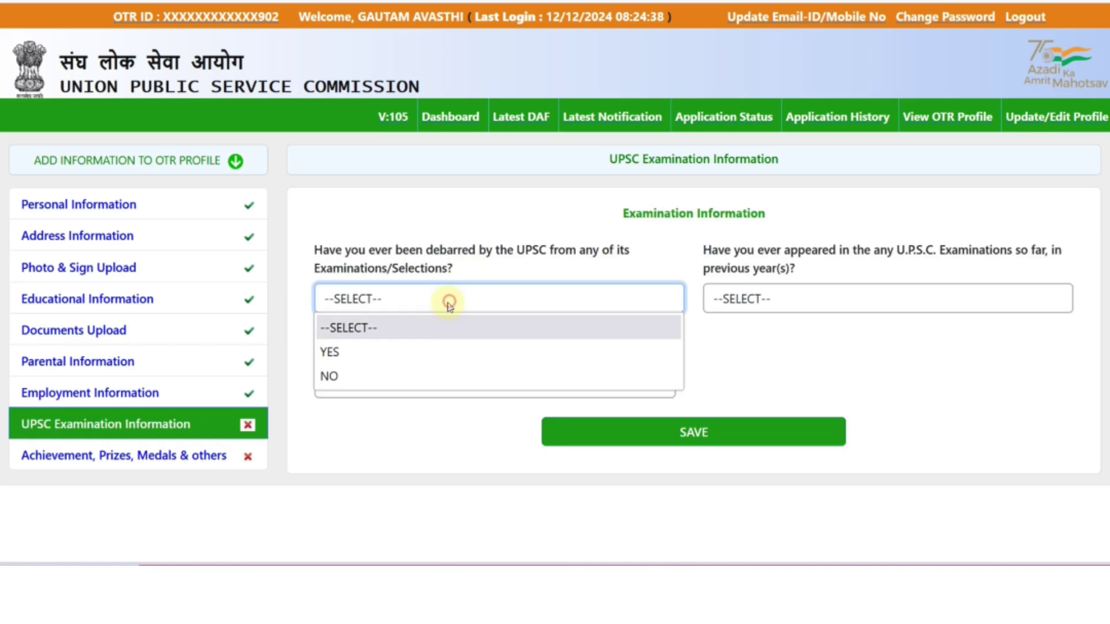
pyautogui.click(394, 373)
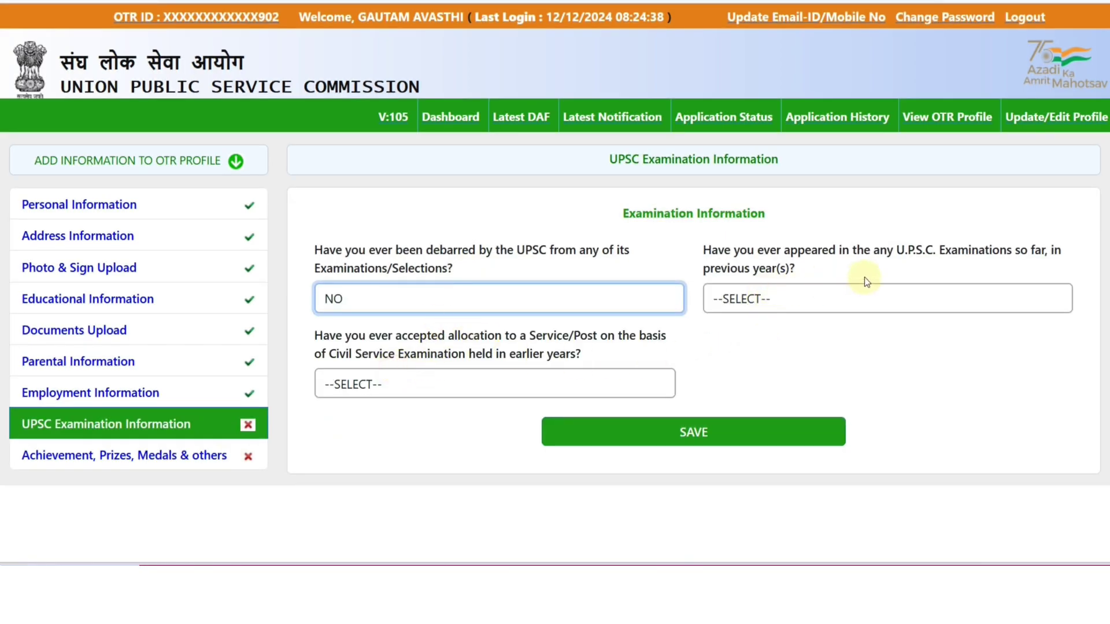
# Browse the previous-exam and attempts lists, then answer NO to earlier UPSC appearances
pyautogui.click(833, 299)
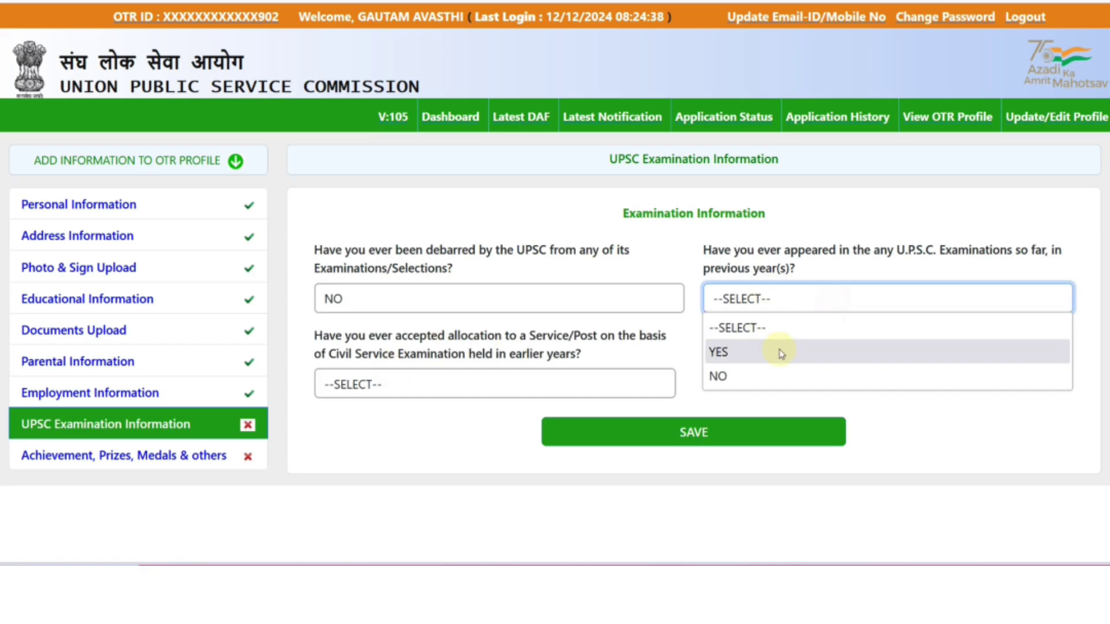
pyautogui.click(782, 353)
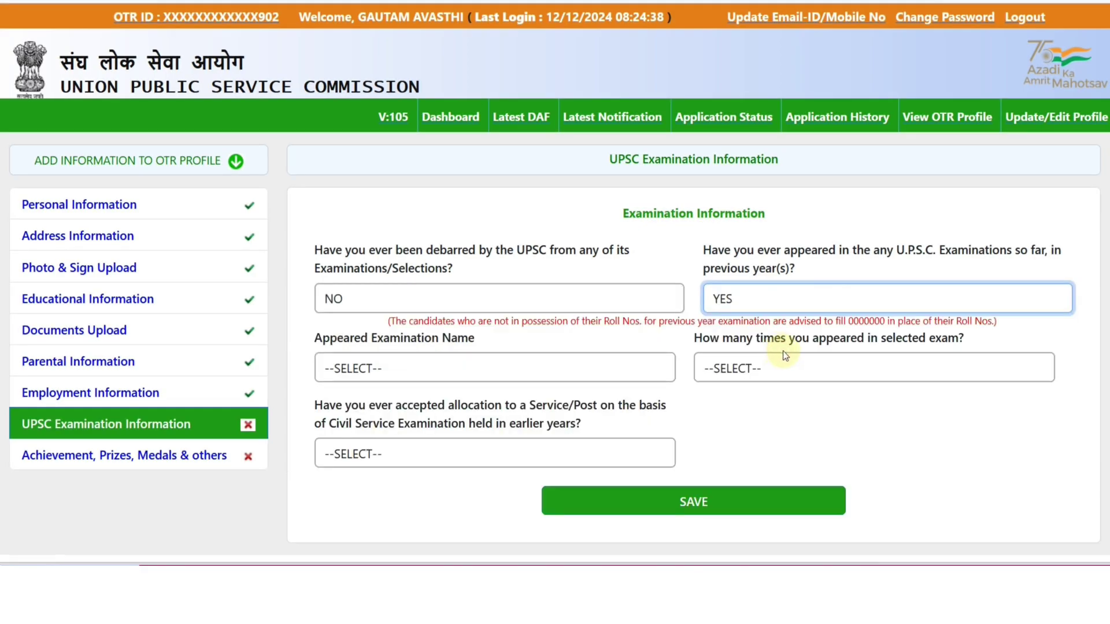
pyautogui.click(519, 370)
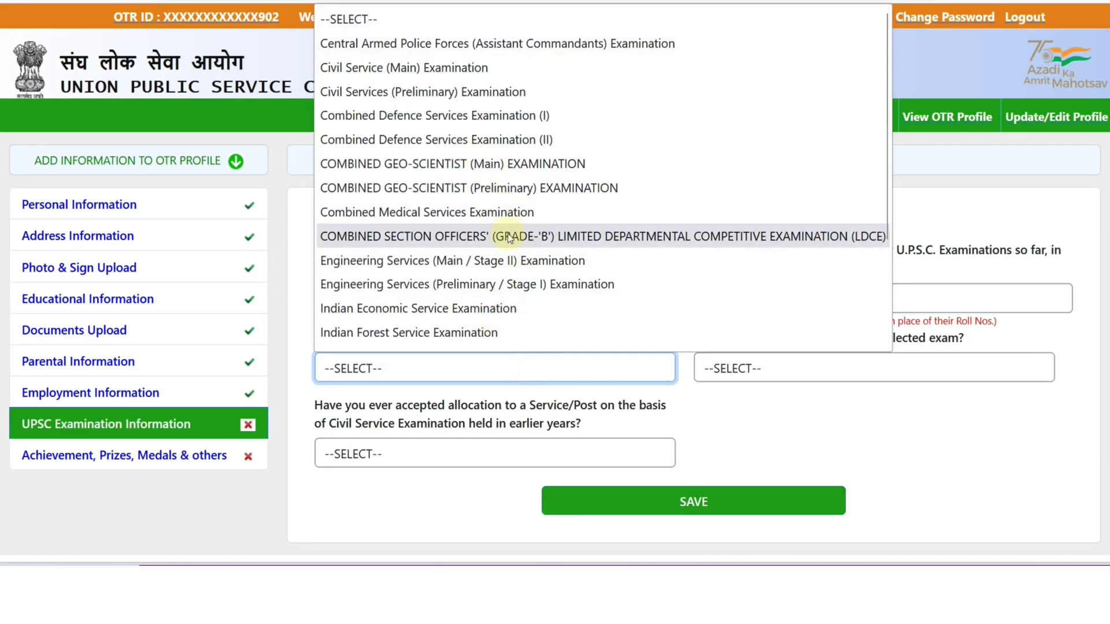
pyautogui.scroll(-1, 775, 349)
pyautogui.click(776, 353)
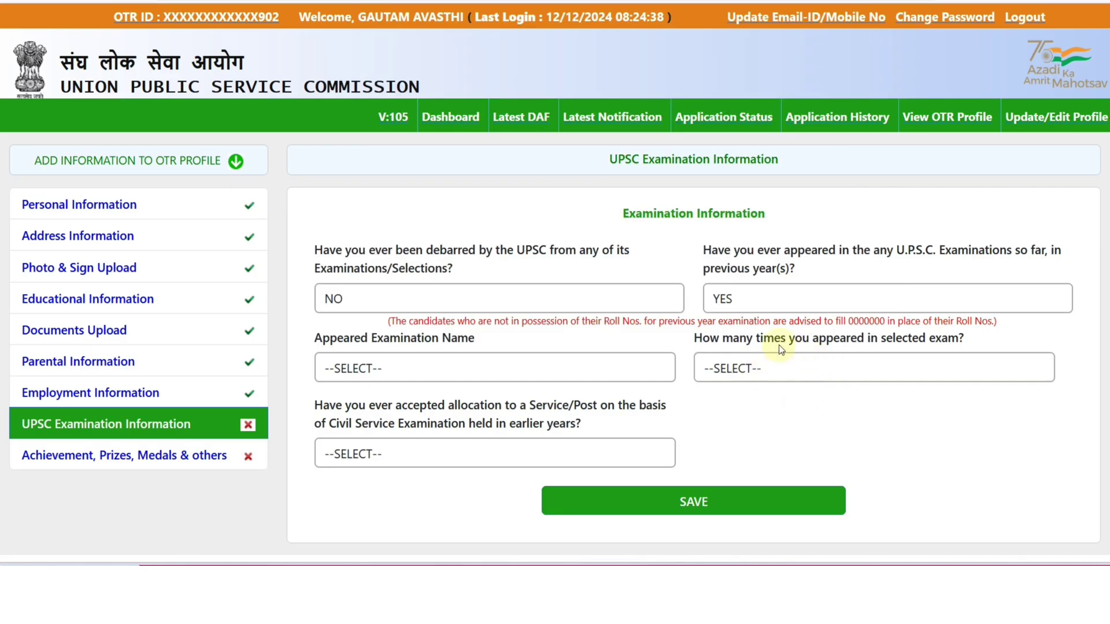
pyautogui.click(779, 365)
pyautogui.click(795, 415)
pyautogui.click(596, 363)
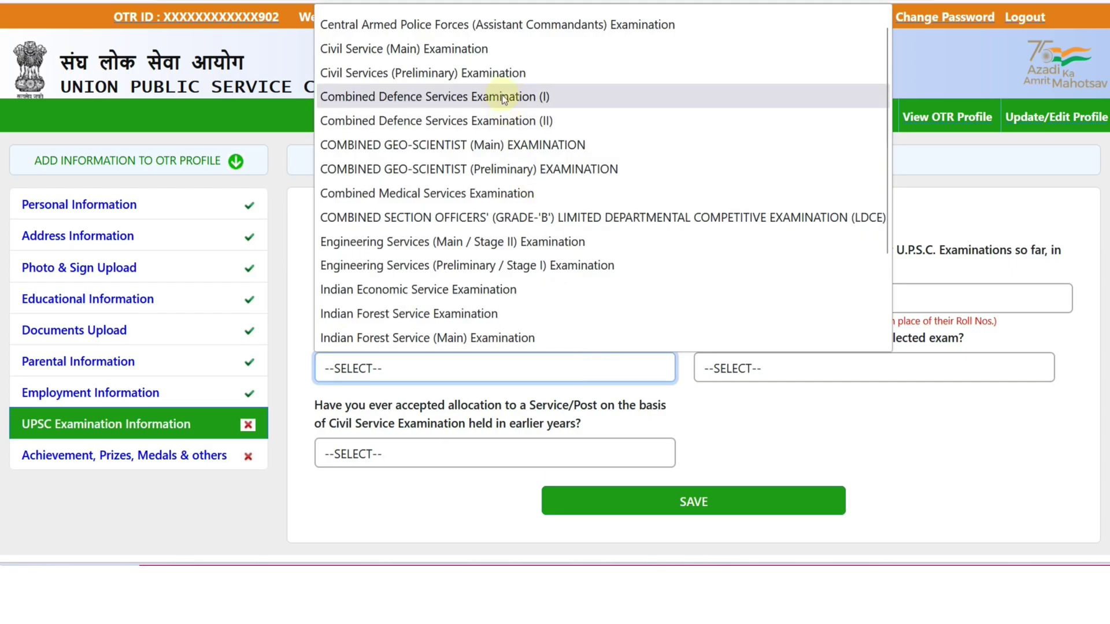
pyautogui.scroll(-3, 506, 121)
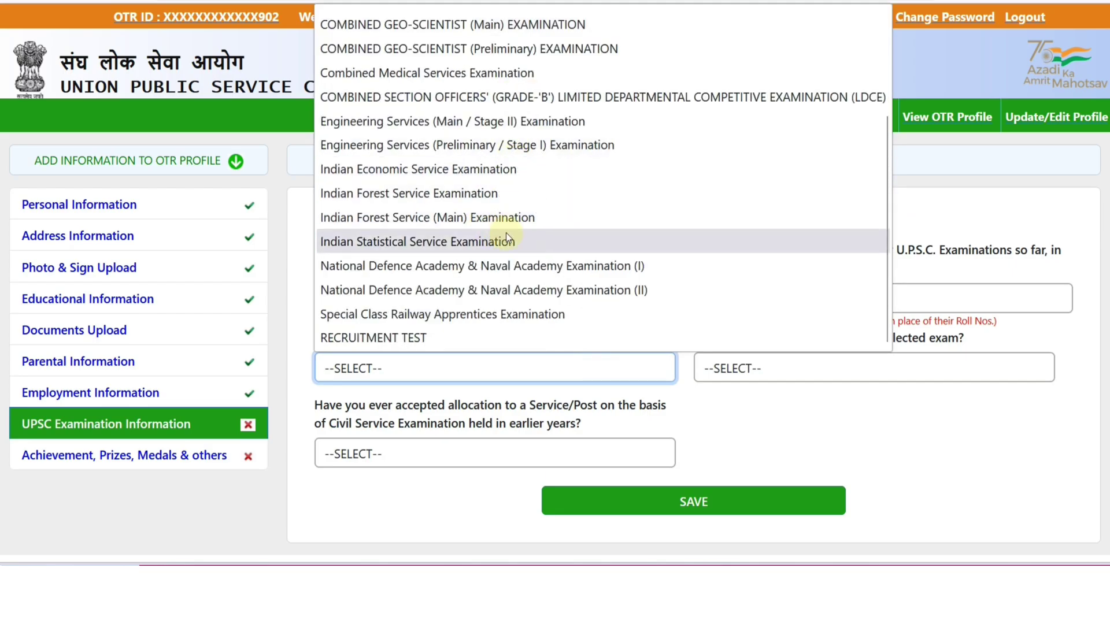
pyautogui.scroll(3, 507, 237)
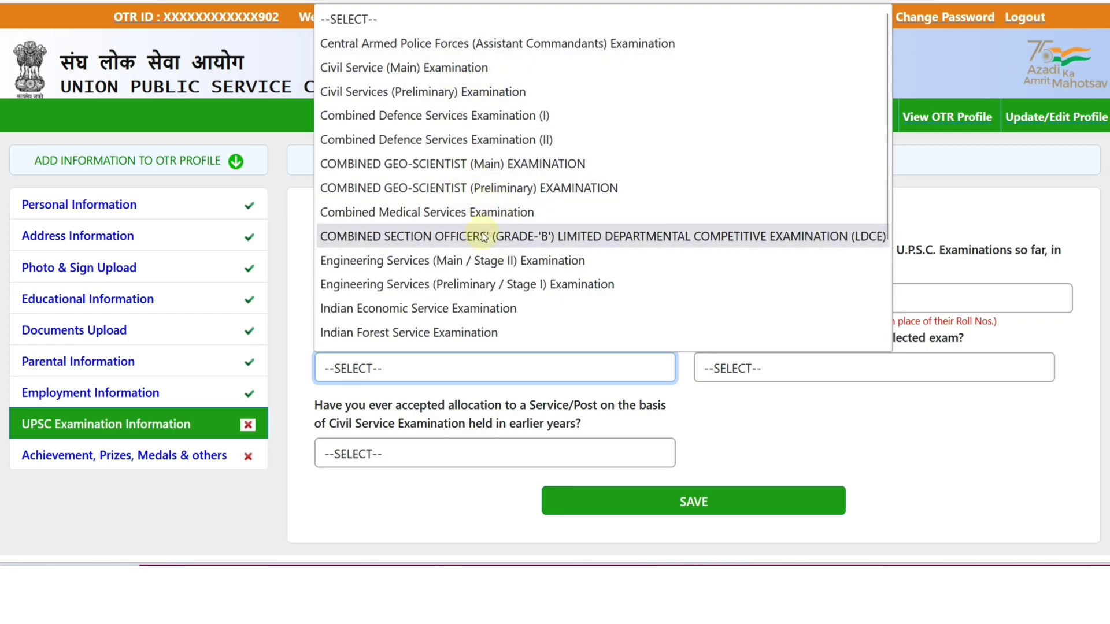
pyautogui.scroll(-2, 491, 243)
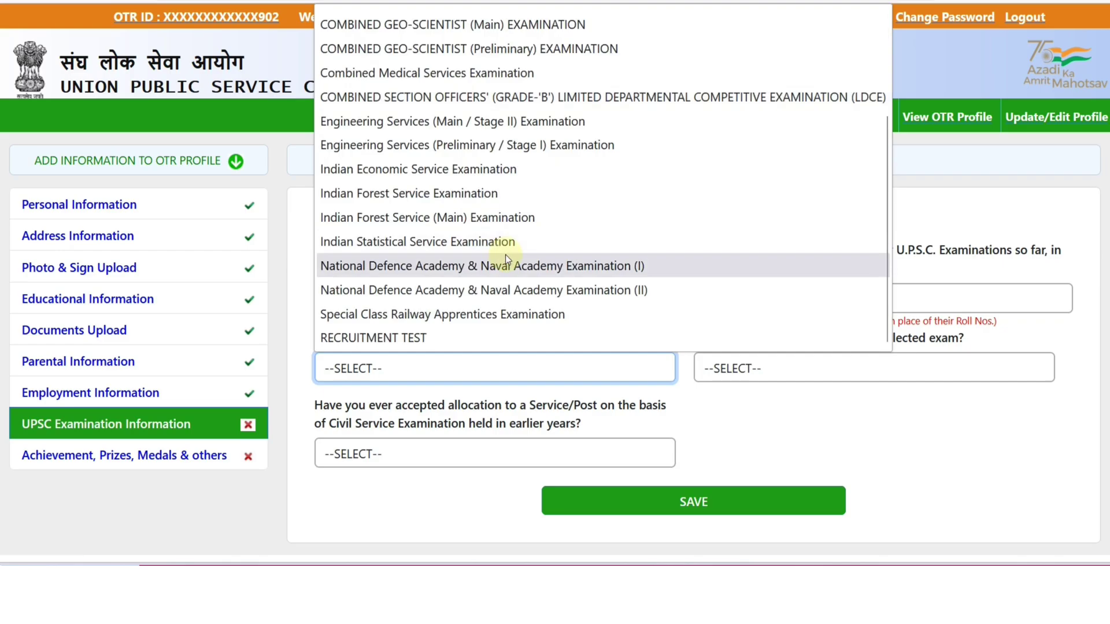
pyautogui.click(745, 417)
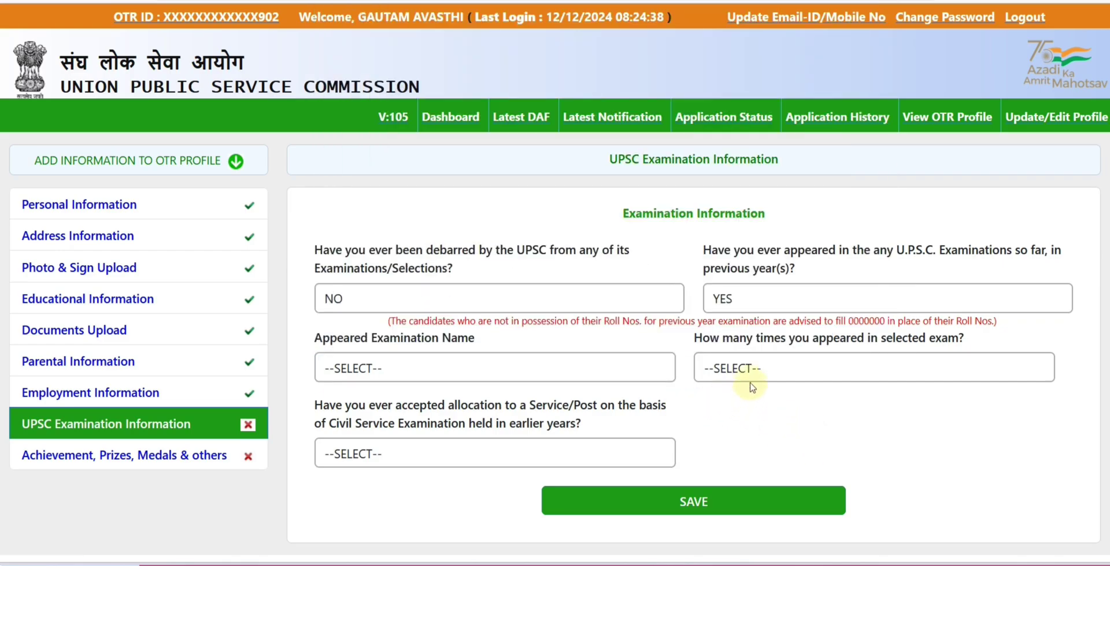
pyautogui.click(746, 300)
pyautogui.click(725, 366)
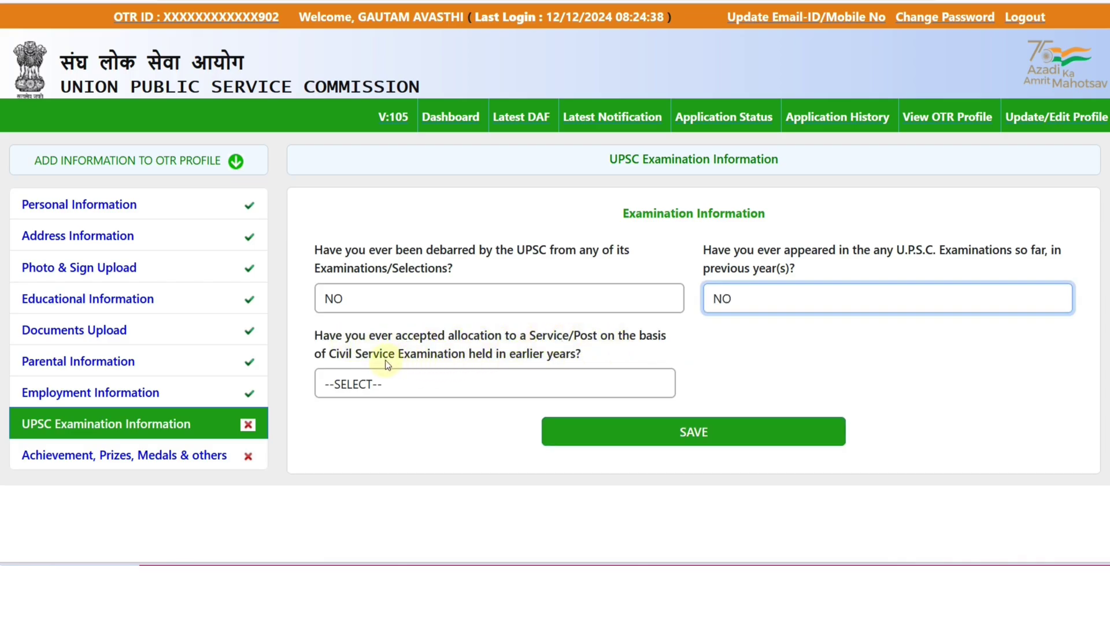
# Answer NO to accepting a Service/Post allocation and save the examination details
pyautogui.click(463, 379)
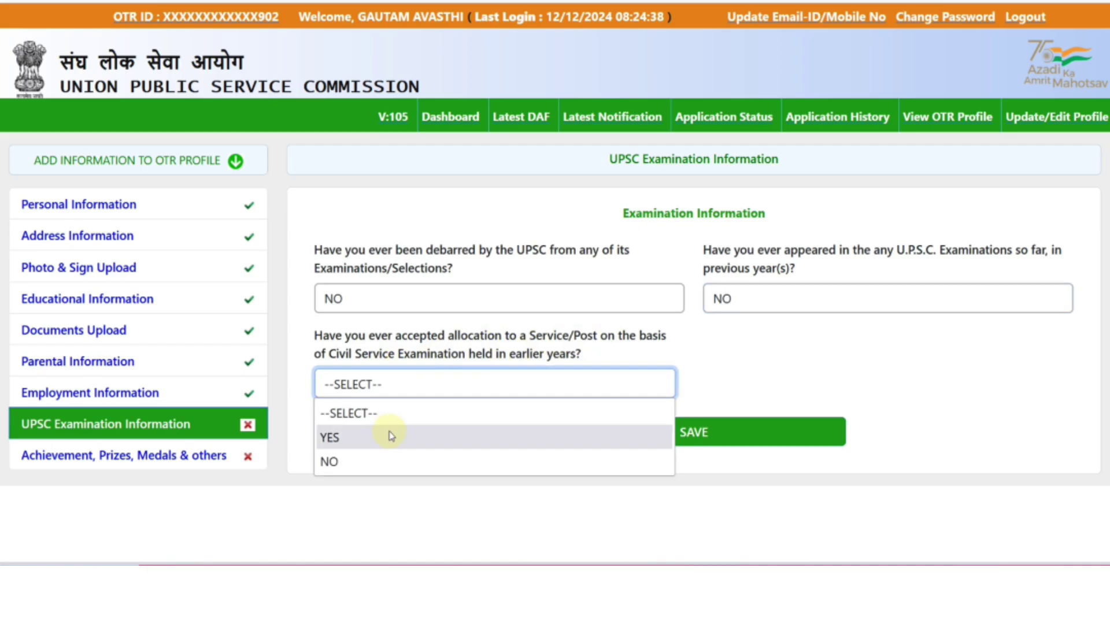
pyautogui.click(392, 435)
pyautogui.scroll(-2, 607, 407)
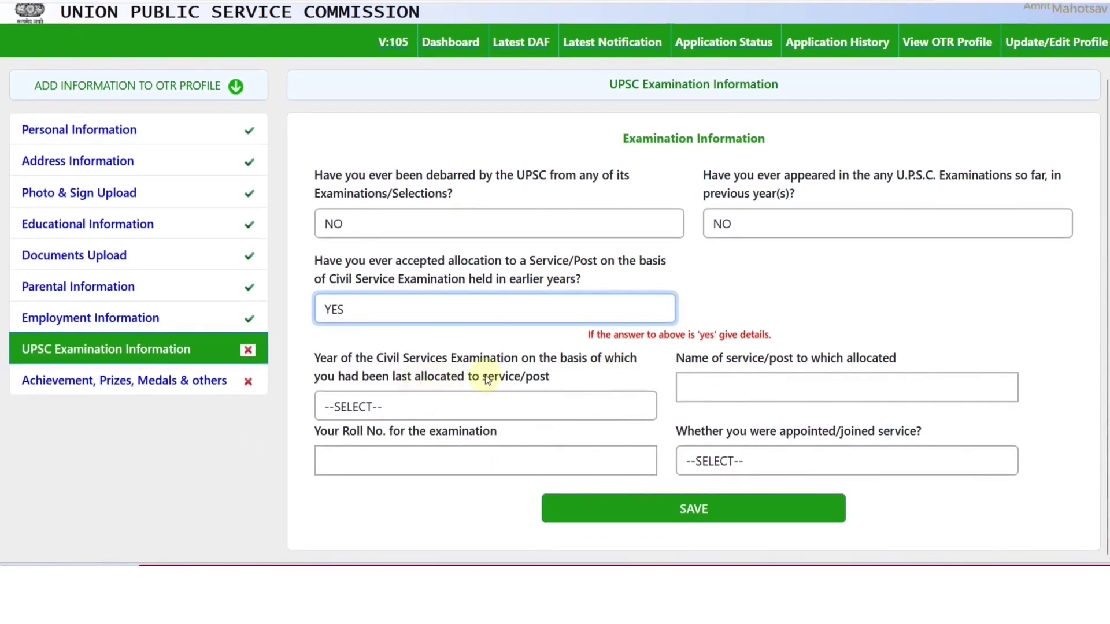
pyautogui.click(384, 322)
pyautogui.click(365, 395)
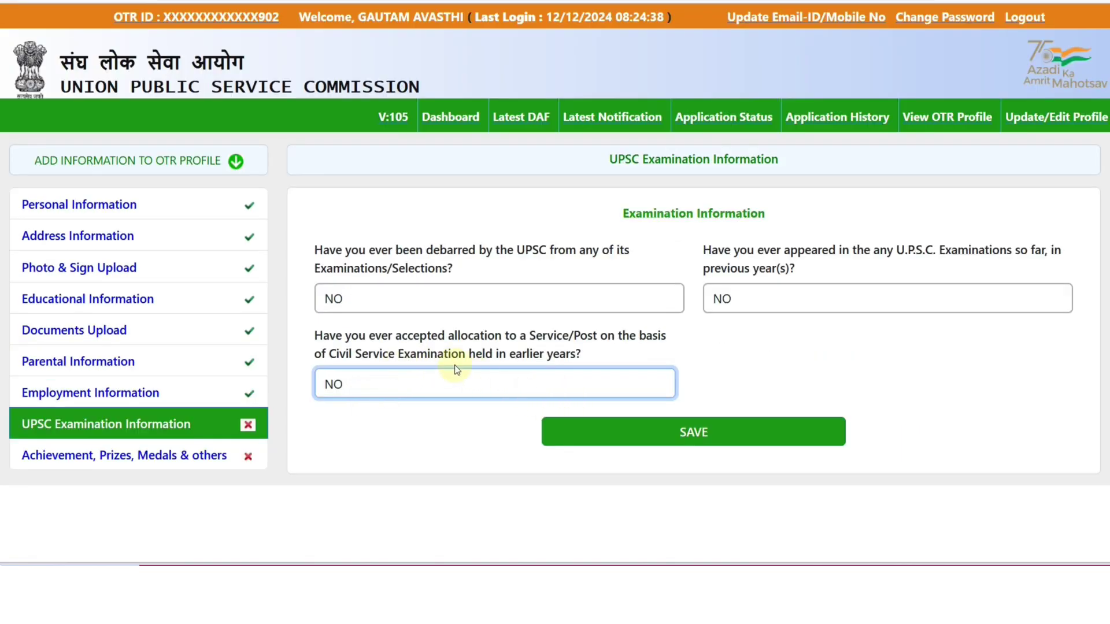
pyautogui.click(691, 430)
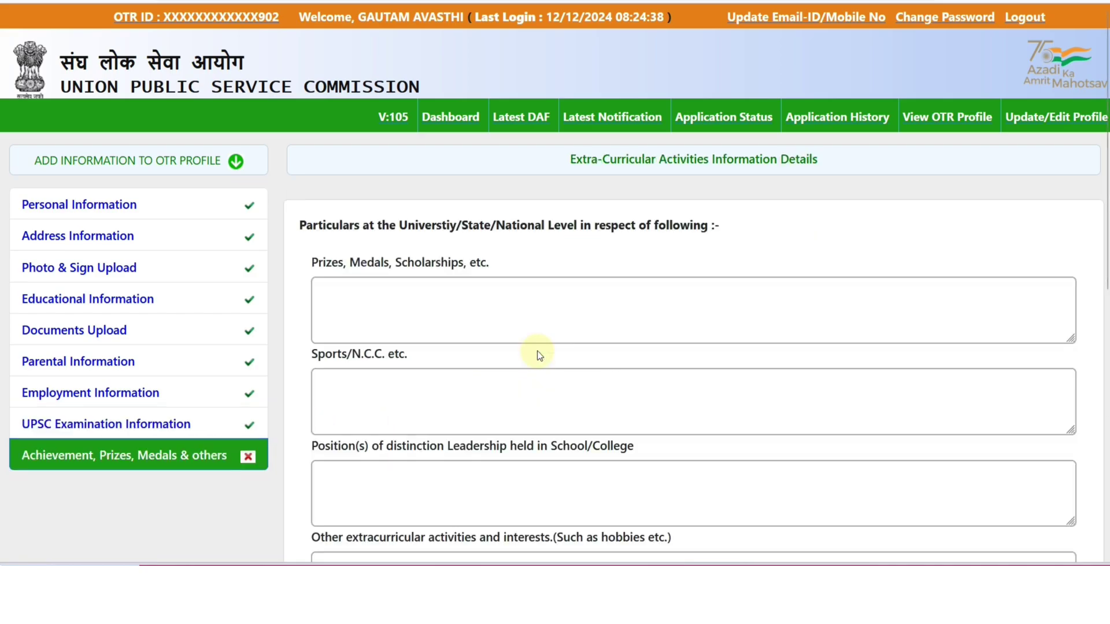
# On the Extra-Curricular Activities form, set the family-owns-listed-assets question to YES
pyautogui.scroll(-4, 403, 208)
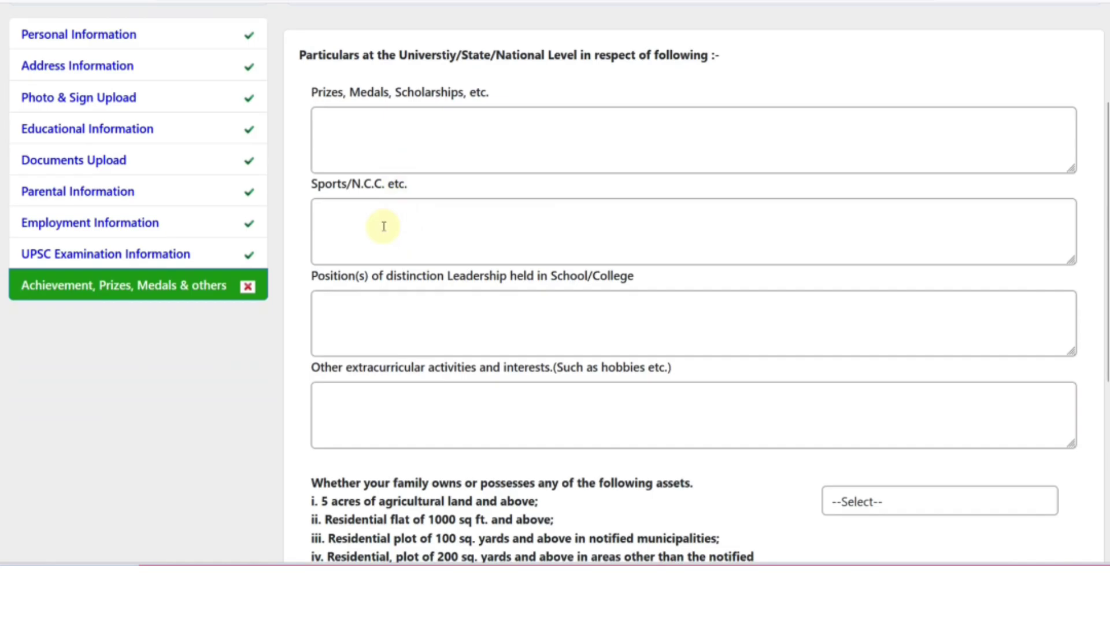
pyautogui.scroll(-2, 383, 226)
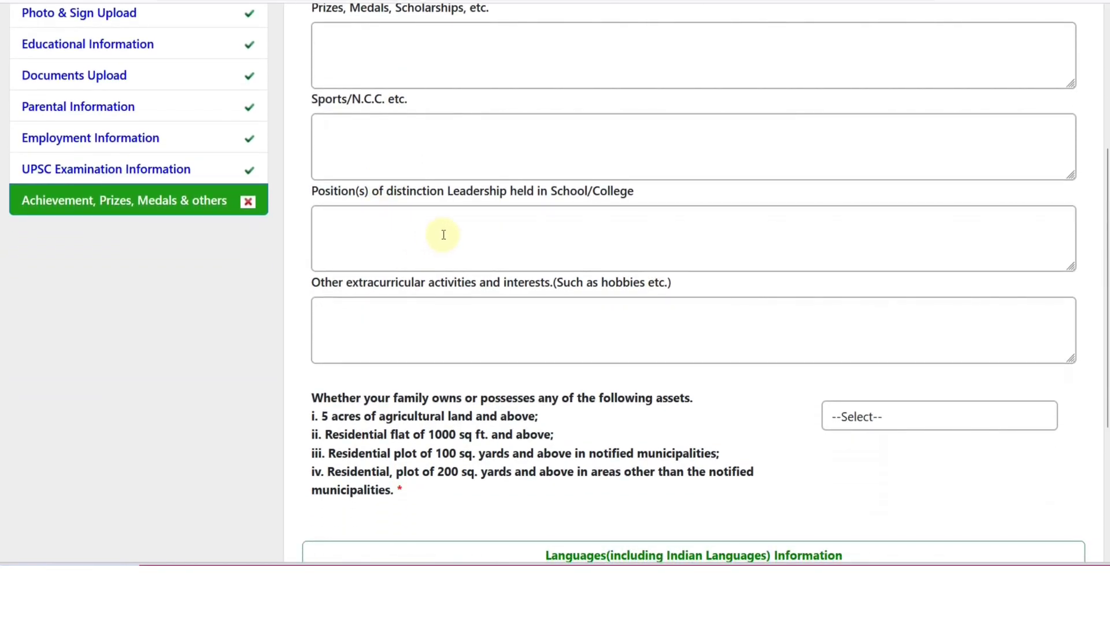
pyautogui.scroll(-4, 443, 235)
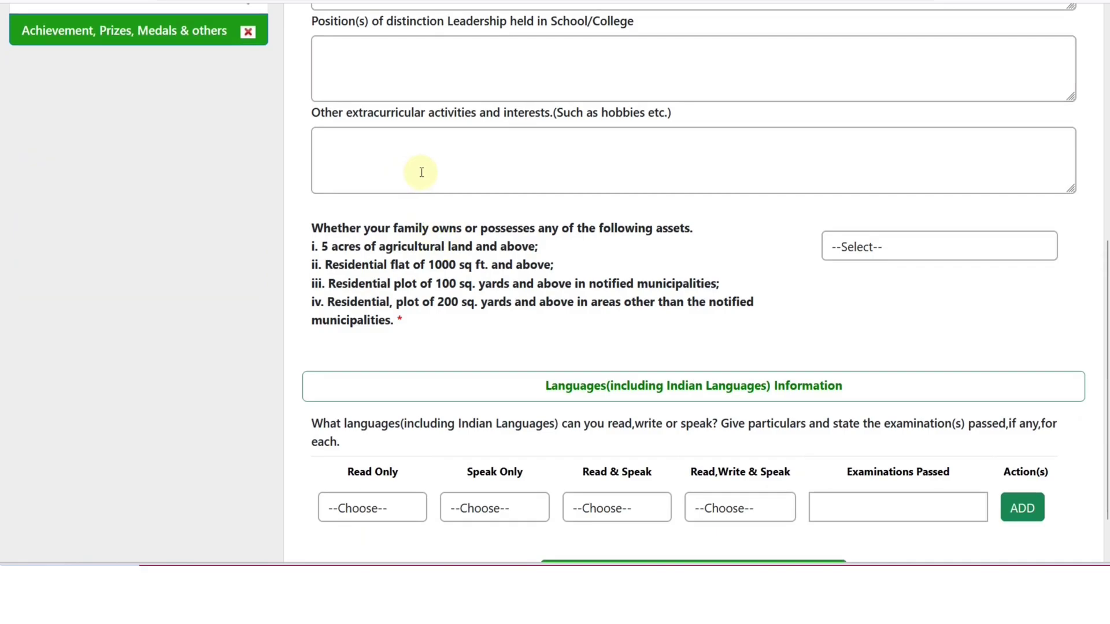
pyautogui.scroll(-2, 421, 172)
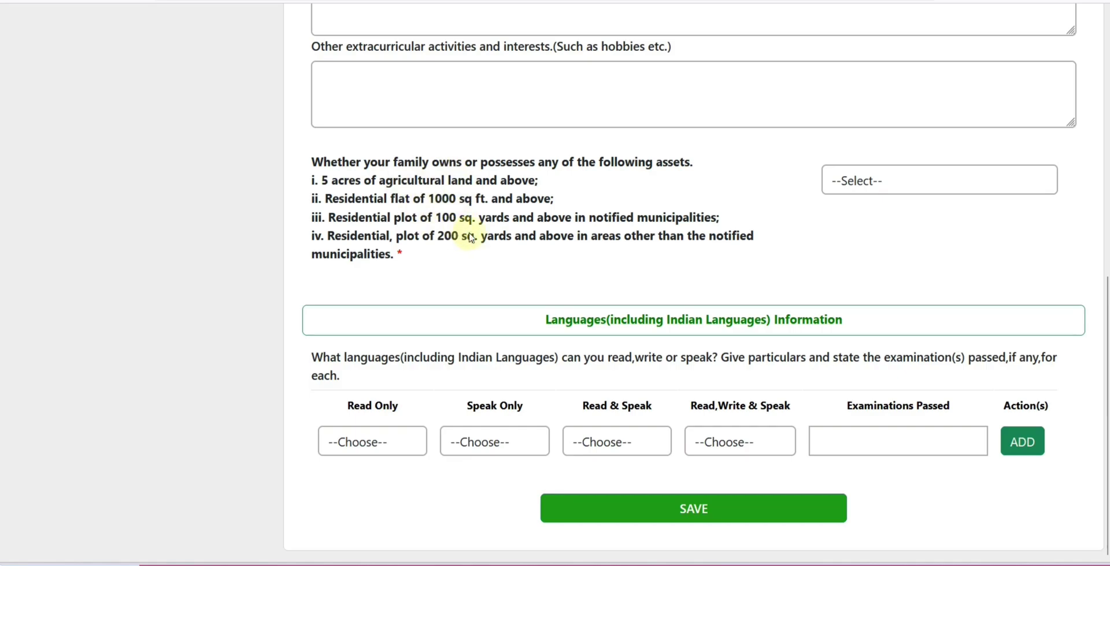
pyautogui.click(832, 186)
pyautogui.click(844, 233)
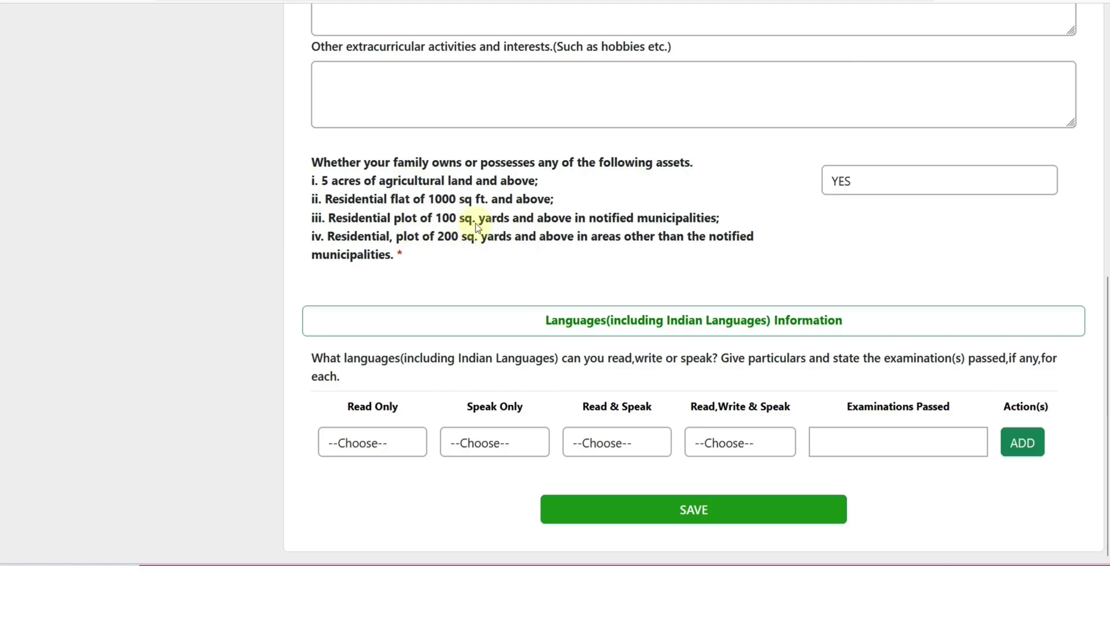
pyautogui.click(832, 184)
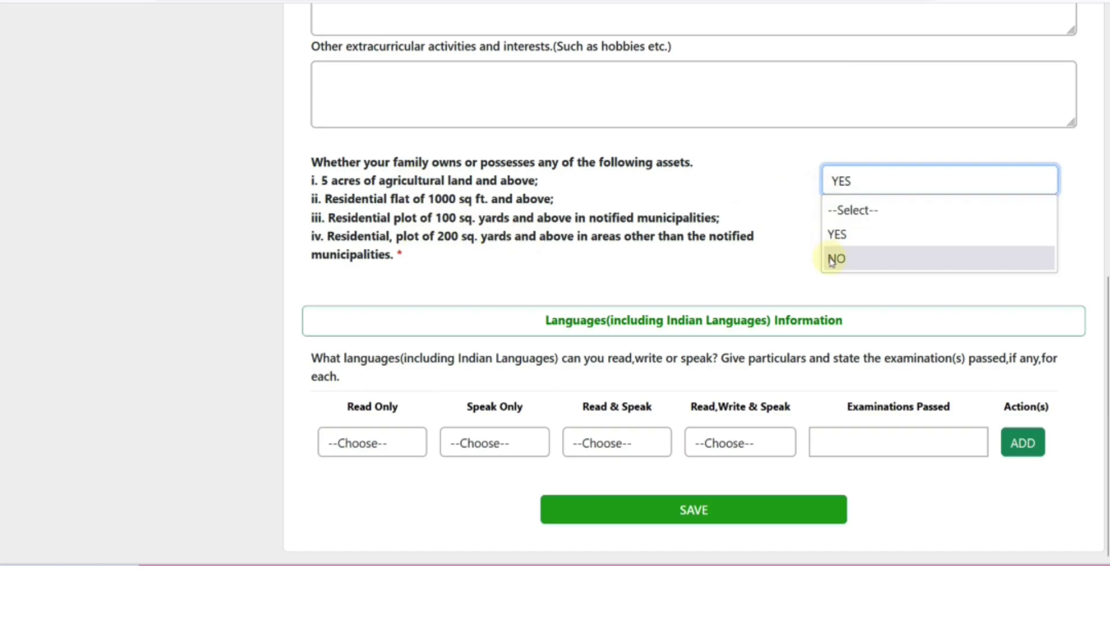
# Choose NO for whether the family owns any of the listed assets
pyautogui.click(832, 260)
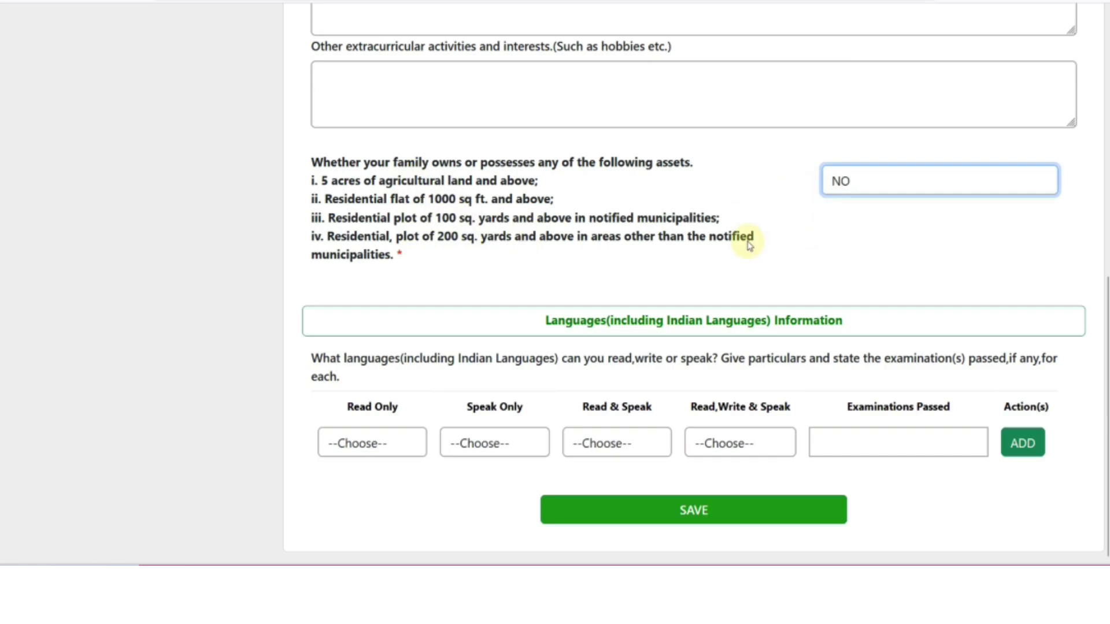
# Add a language row with Hindi in all four ability columns and SSC as exam passed
pyautogui.click(403, 443)
pyautogui.click(358, 186)
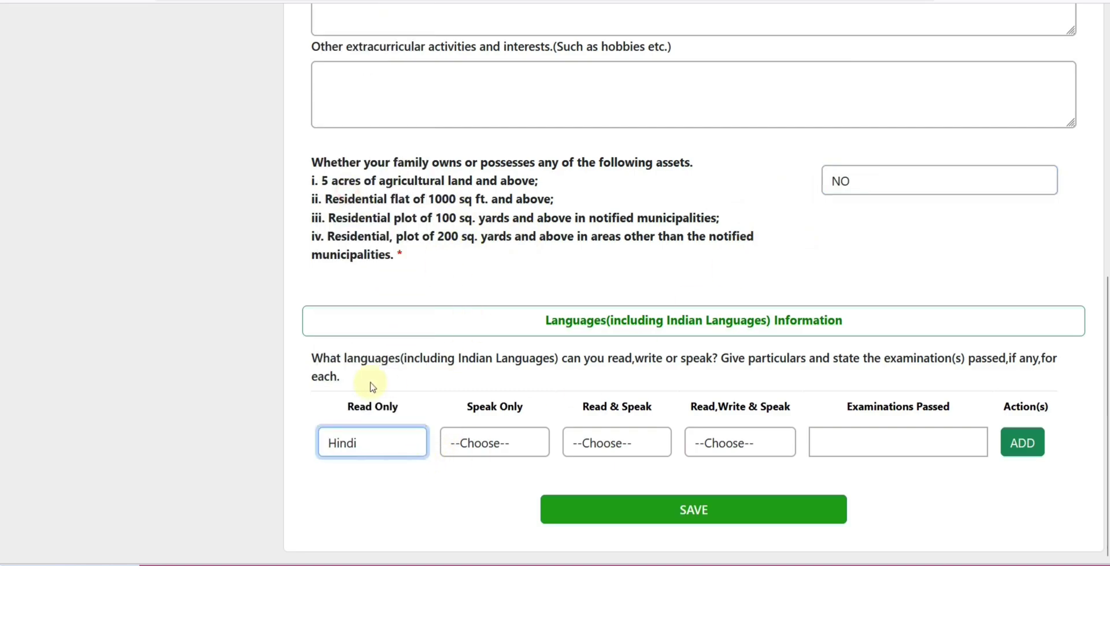
pyautogui.click(459, 446)
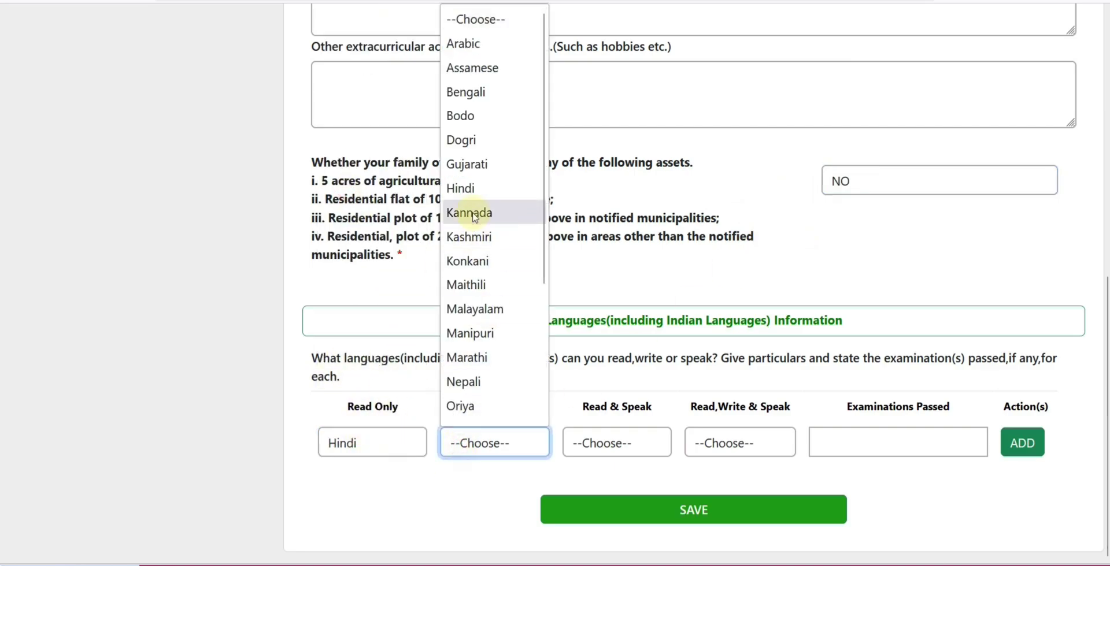
pyautogui.click(472, 192)
pyautogui.click(618, 445)
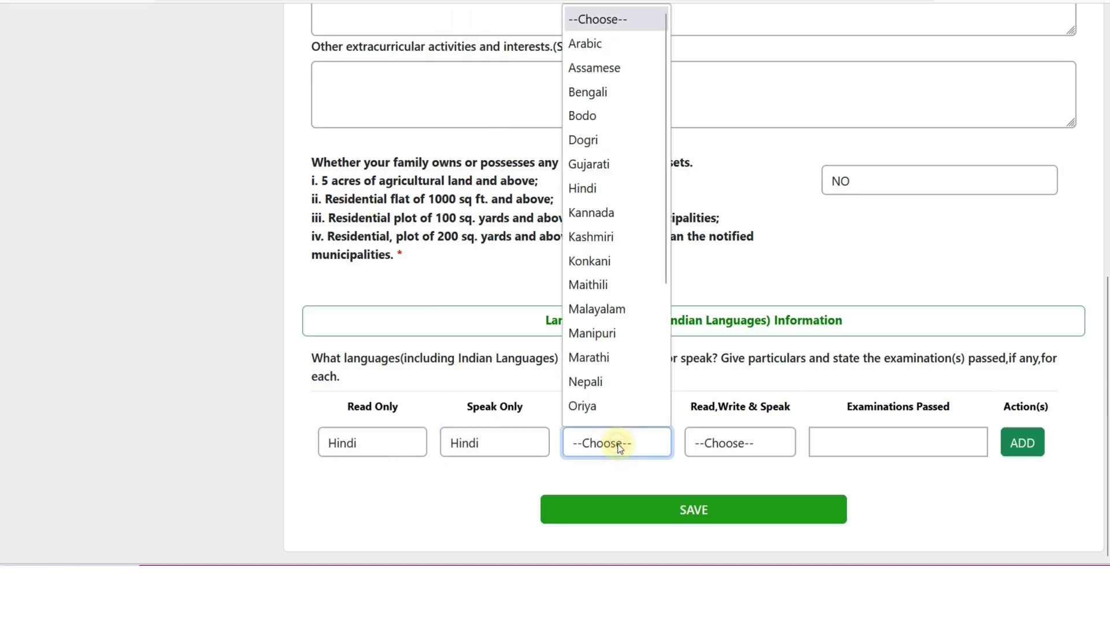
pyautogui.scroll(-1, 615, 418)
pyautogui.click(586, 175)
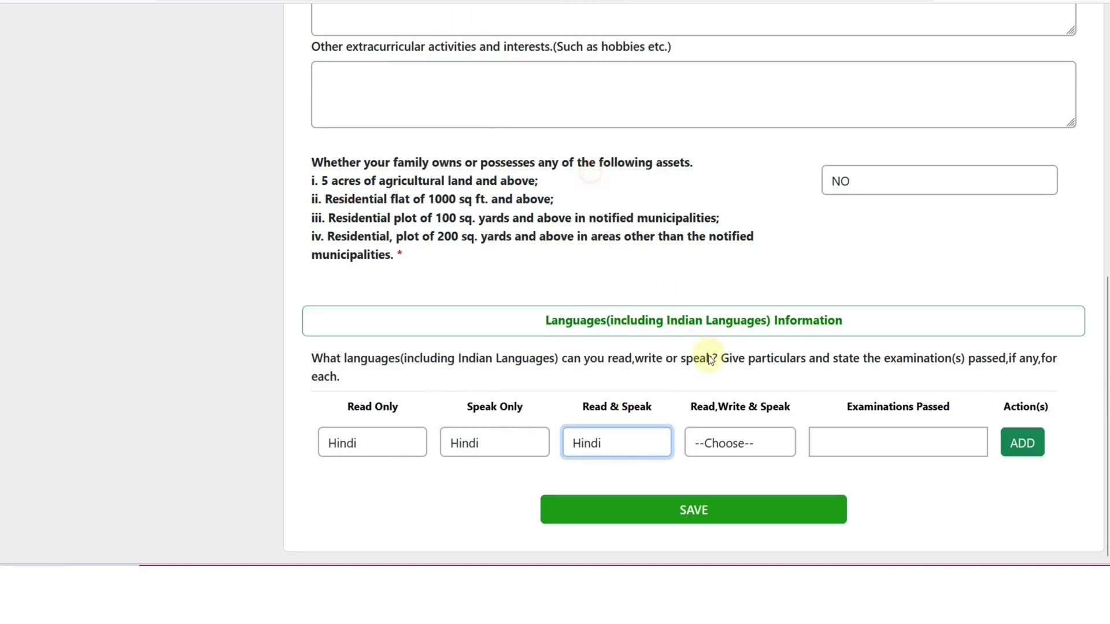
pyautogui.click(733, 446)
pyautogui.click(713, 196)
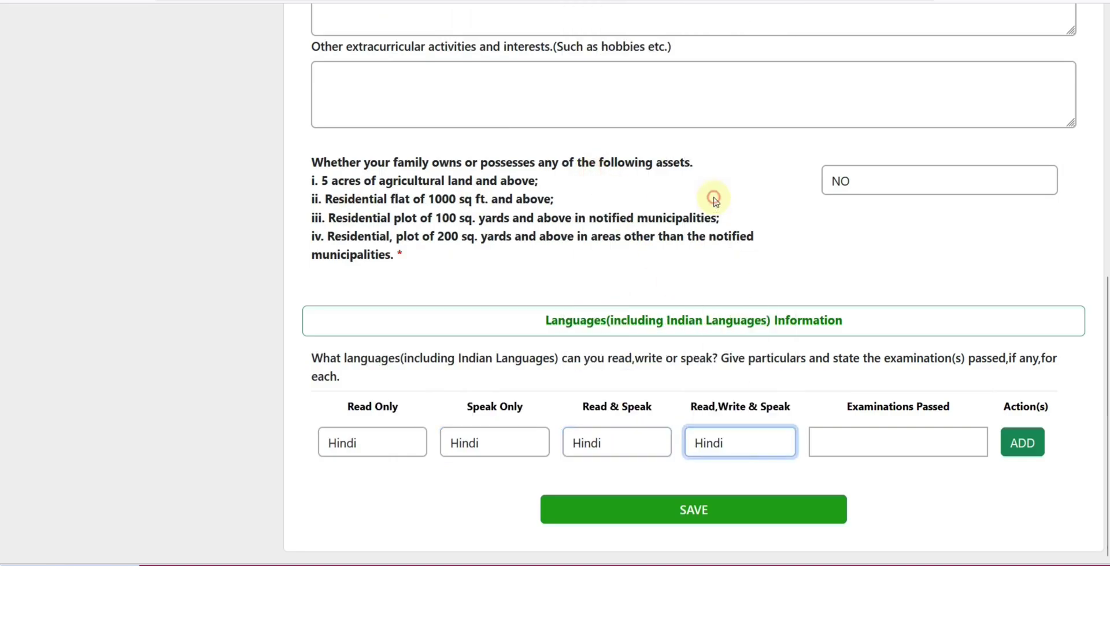
pyautogui.click(870, 445)
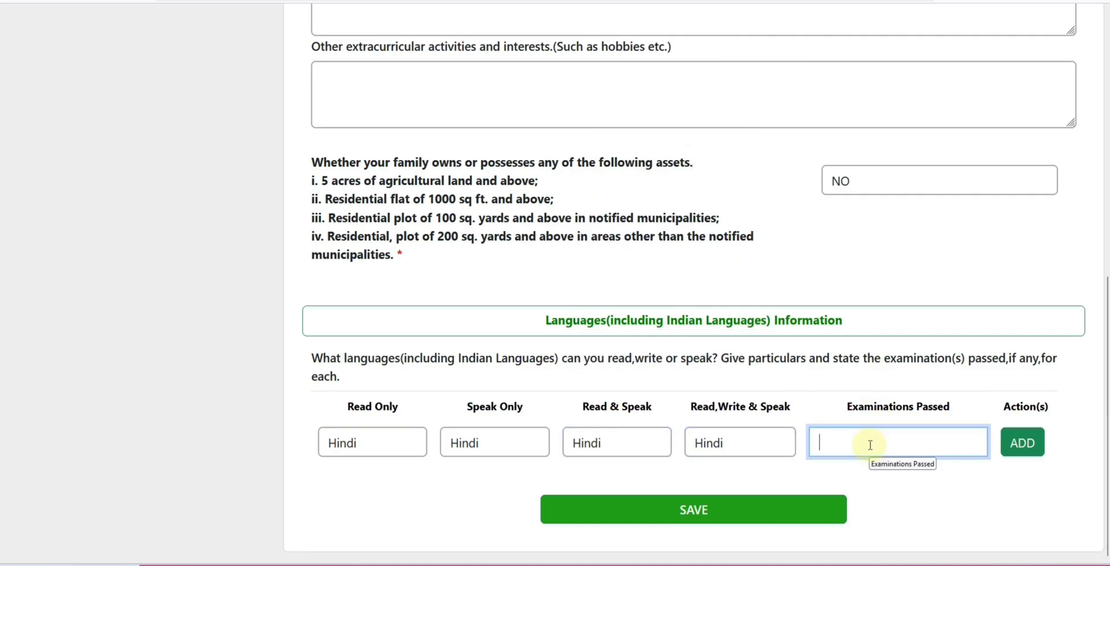
pyautogui.write('SSC')
pyautogui.click(1029, 454)
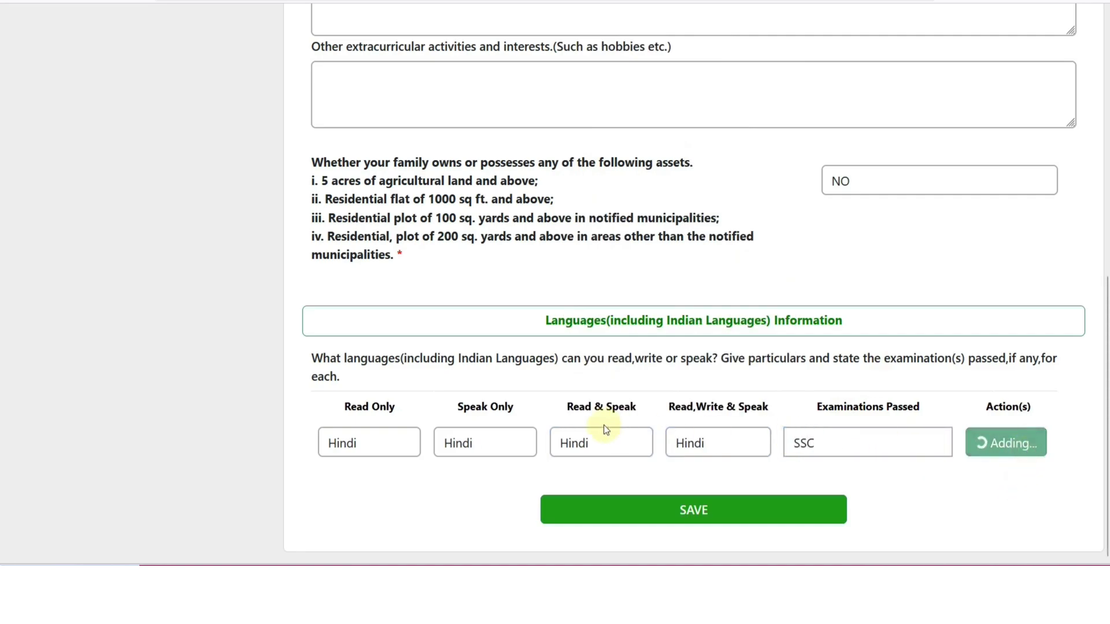
# Browse the list for a second language without adding one, then save the details
pyautogui.scroll(-1, 683, 436)
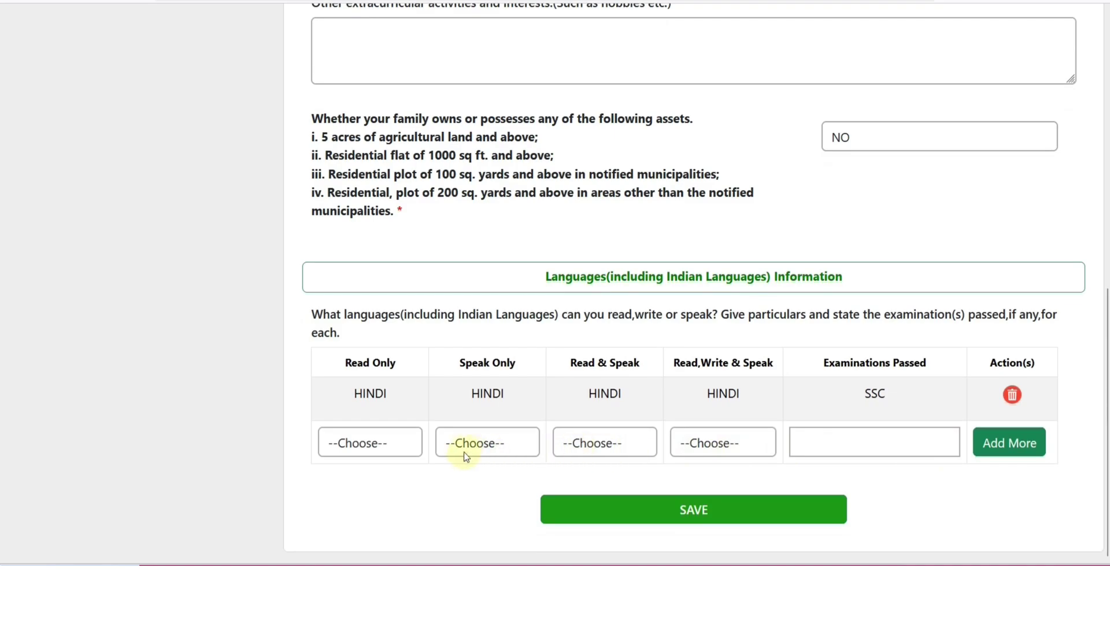
pyautogui.click(399, 445)
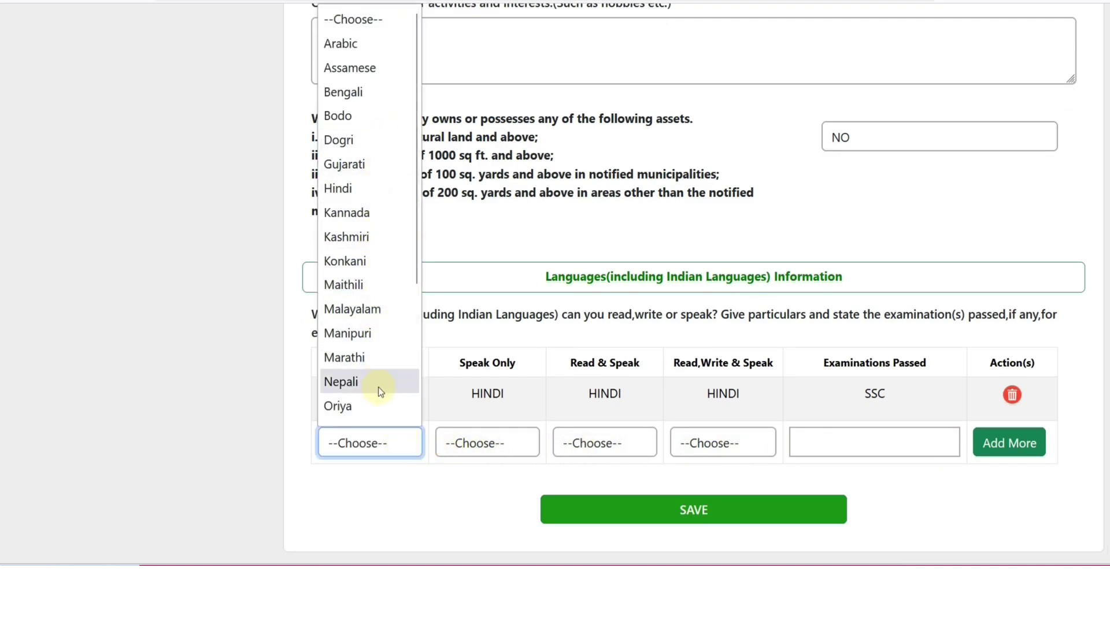
pyautogui.scroll(-3, 379, 324)
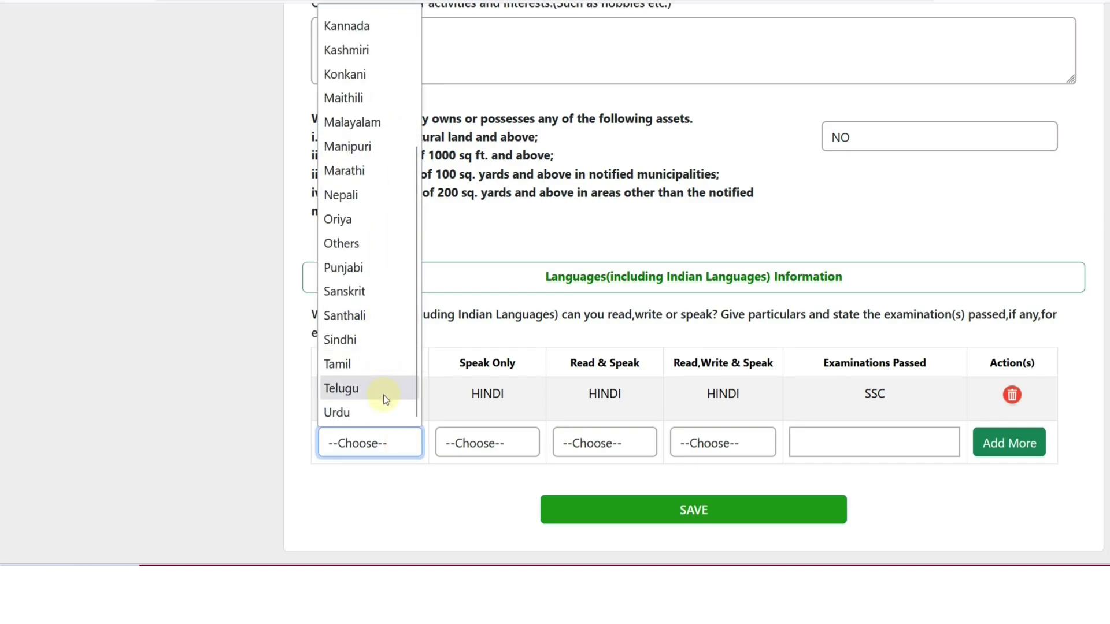
pyautogui.scroll(2, 383, 394)
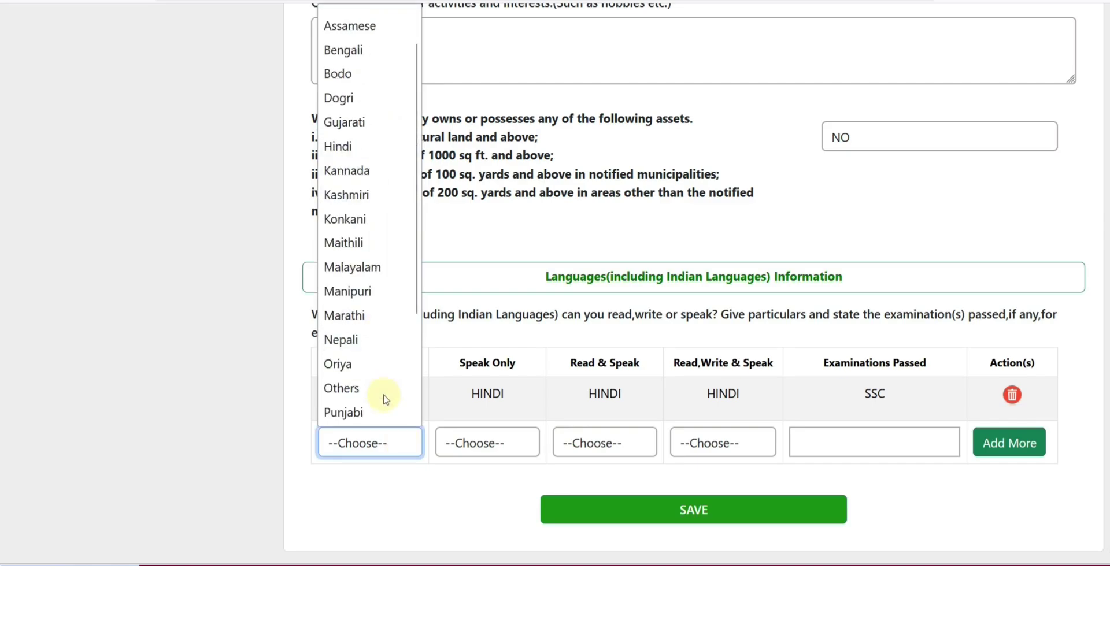
pyautogui.scroll(1, 383, 395)
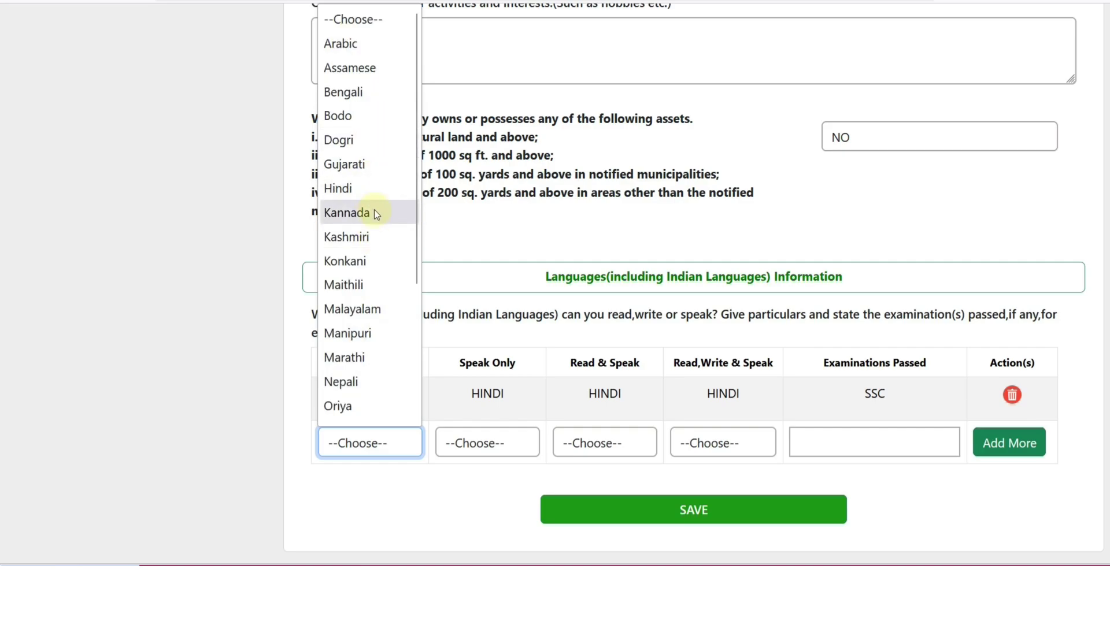
pyautogui.click(427, 500)
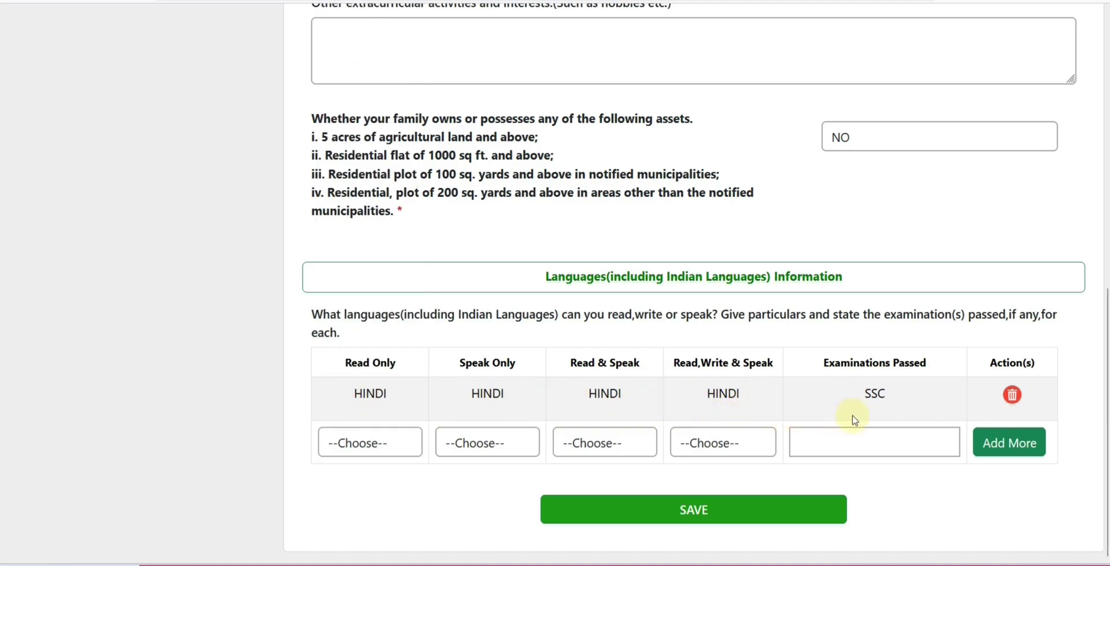
pyautogui.click(698, 511)
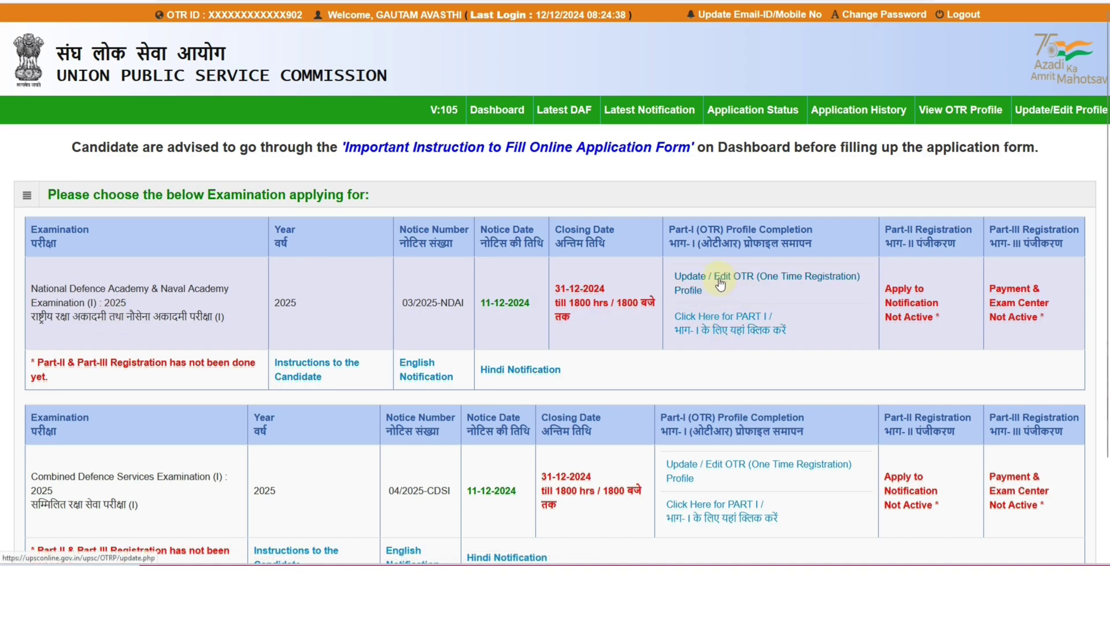
# Start Part-I for NDA & NA (I) 2025 and accept the application instructions
pyautogui.click(722, 327)
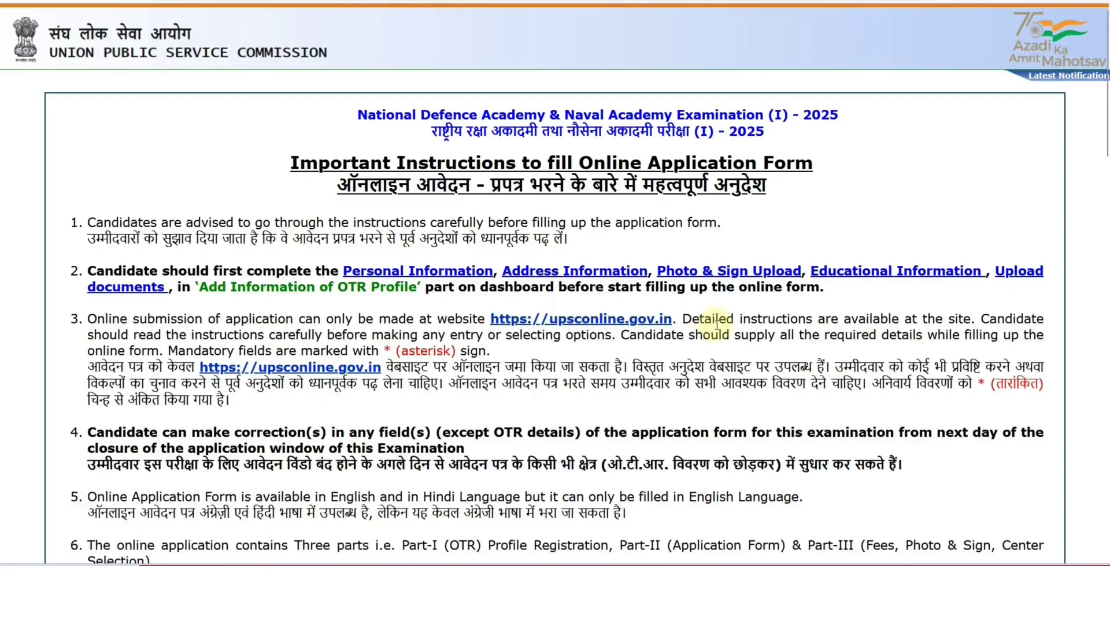
pyautogui.scroll(-10, 717, 323)
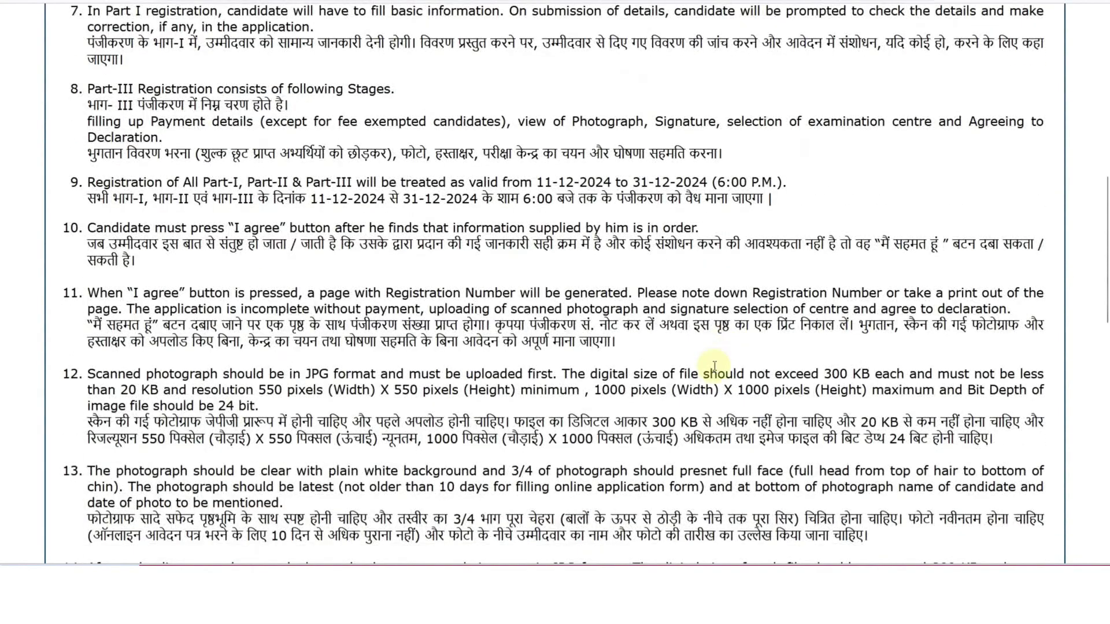
pyautogui.scroll(-15, 712, 370)
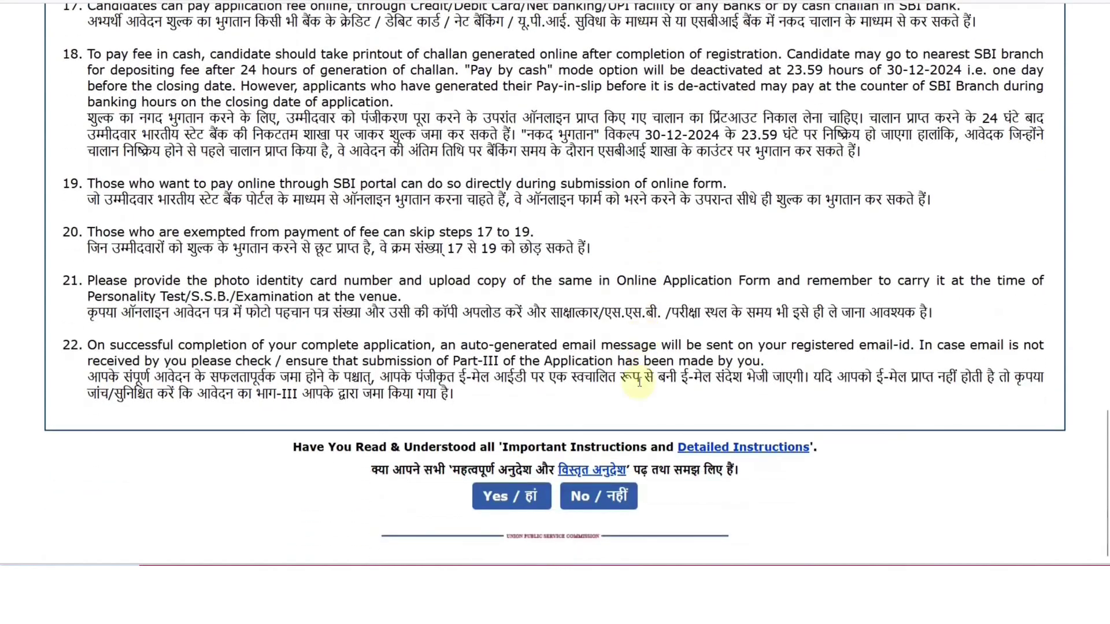
pyautogui.click(523, 501)
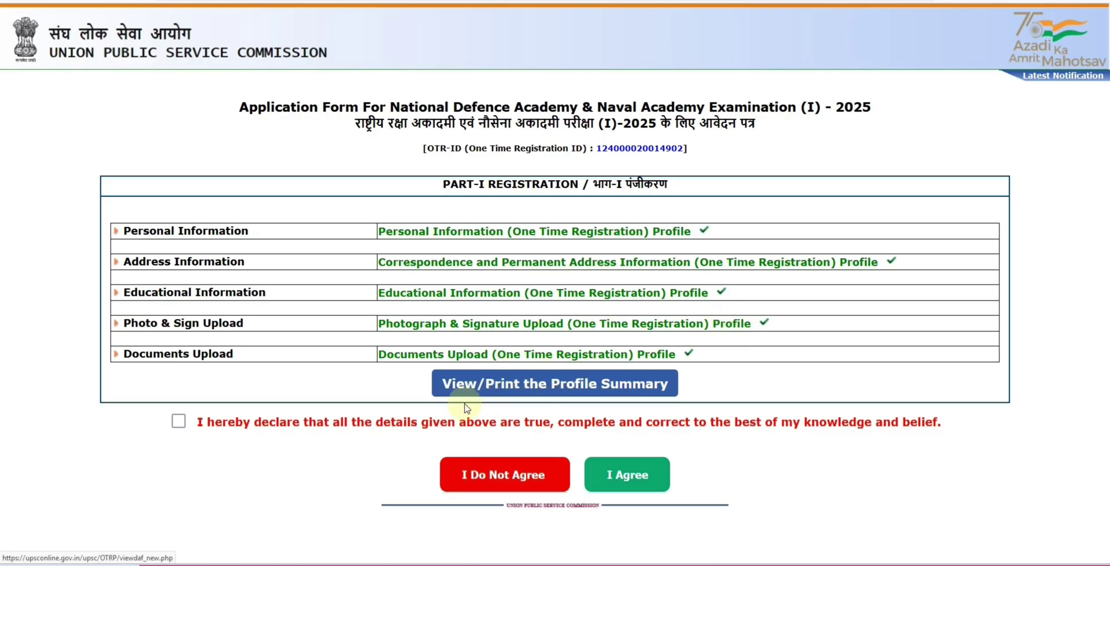
# Tick the correct-details declaration and agree to the Part-I declaration
pyautogui.click(180, 422)
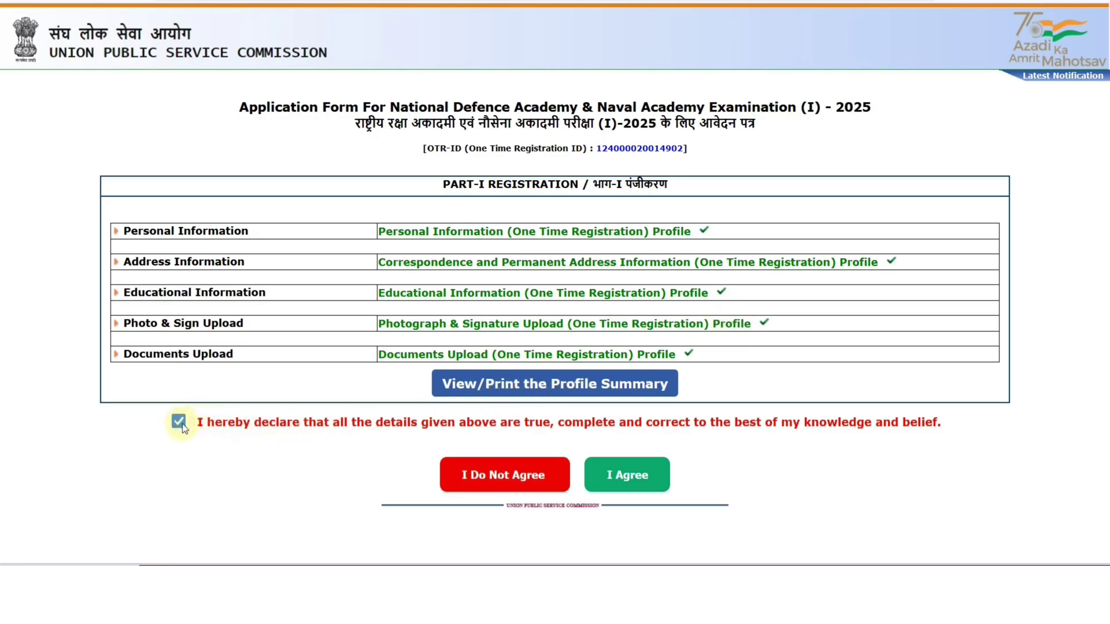
pyautogui.click(612, 480)
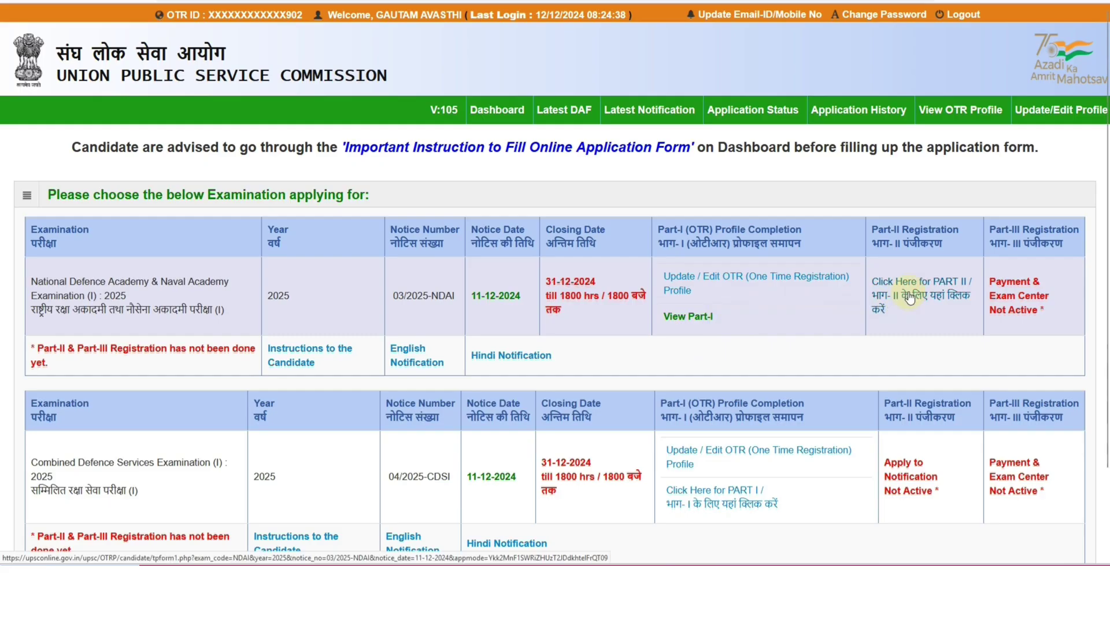
# In NDA Part-II, select 'Passed 12th class with Physics, Chemistry' as qualification and continue
pyautogui.click(910, 297)
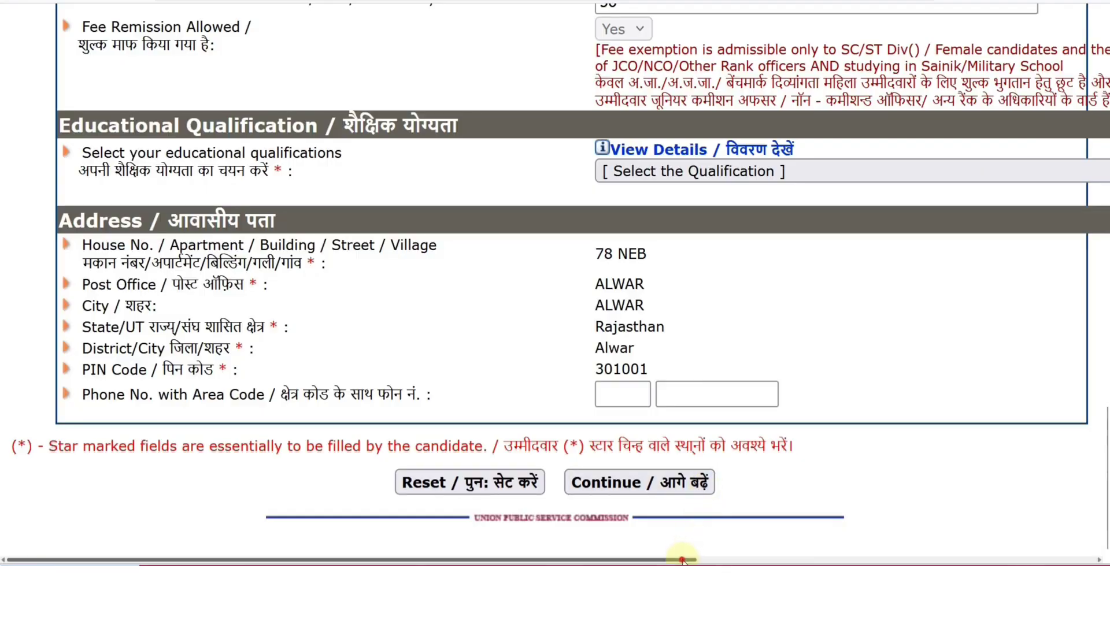
pyautogui.moveTo(683, 555); pyautogui.dragTo(730, 559)
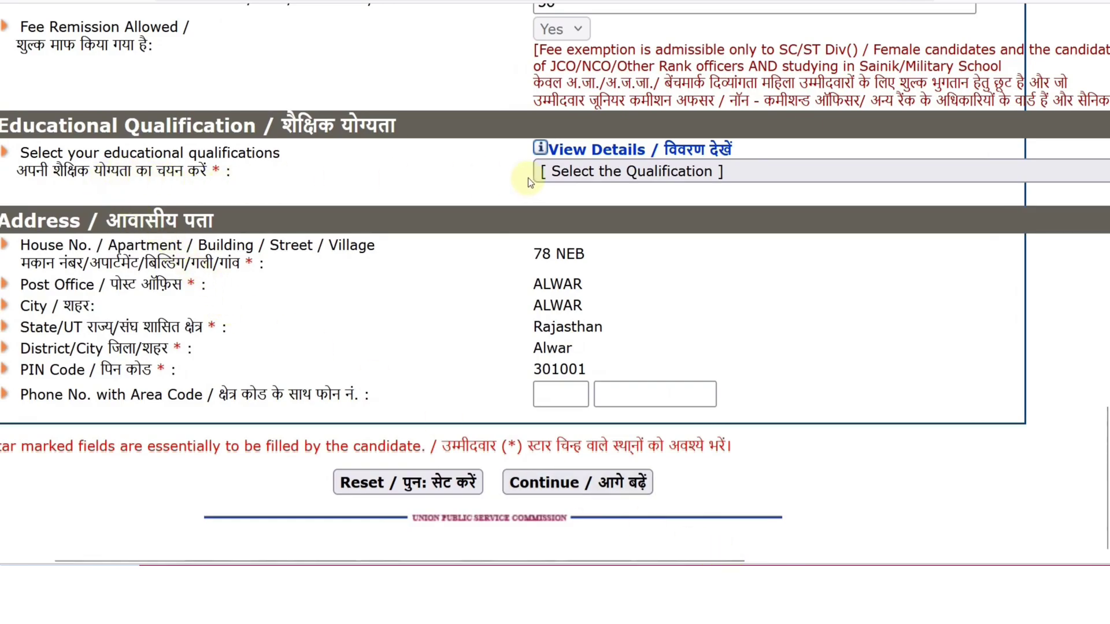
pyautogui.click(545, 174)
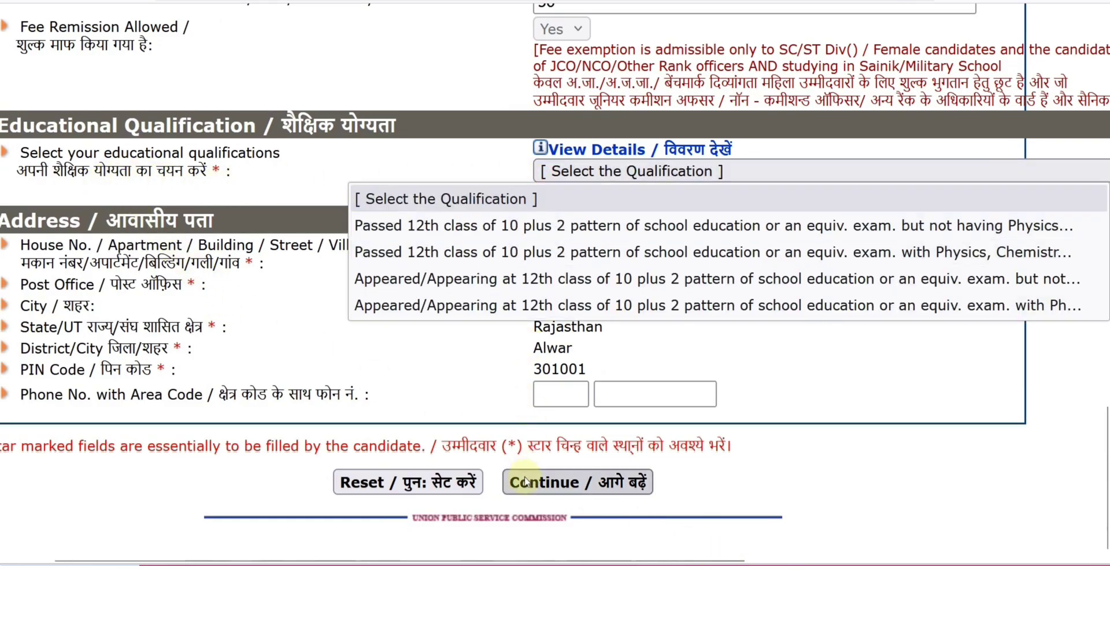
pyautogui.moveTo(555, 558); pyautogui.dragTo(757, 560)
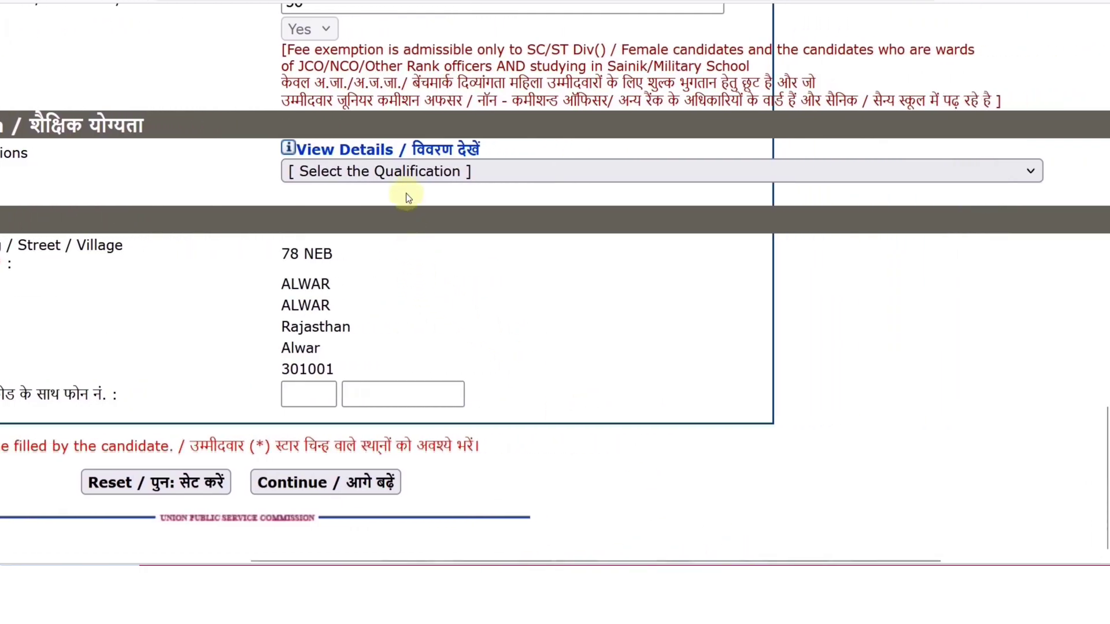
pyautogui.click(400, 179)
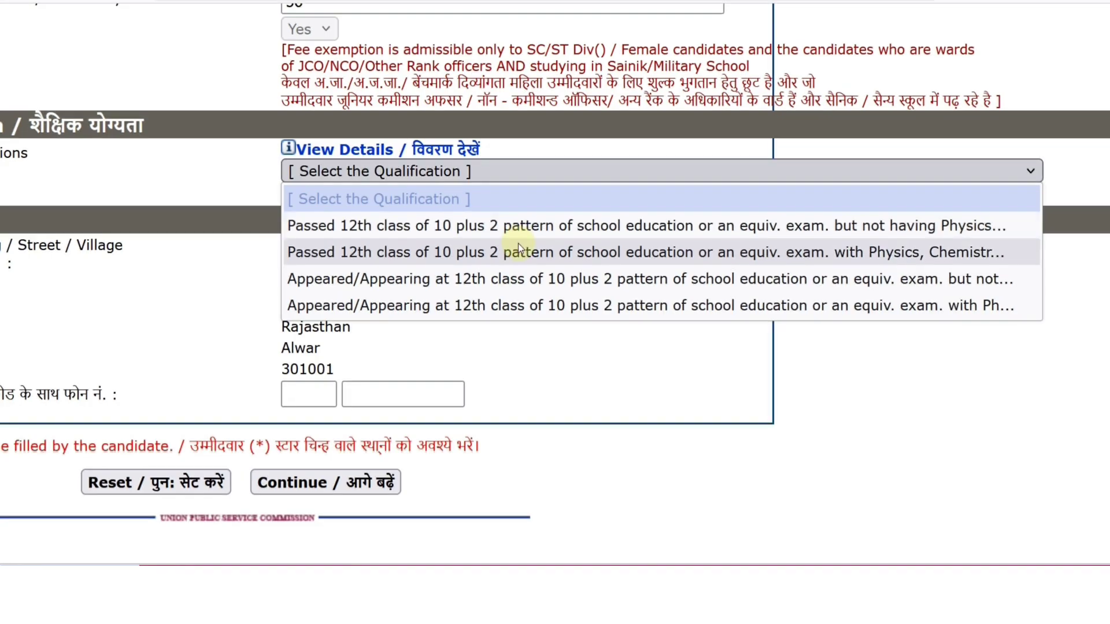
pyautogui.click(518, 252)
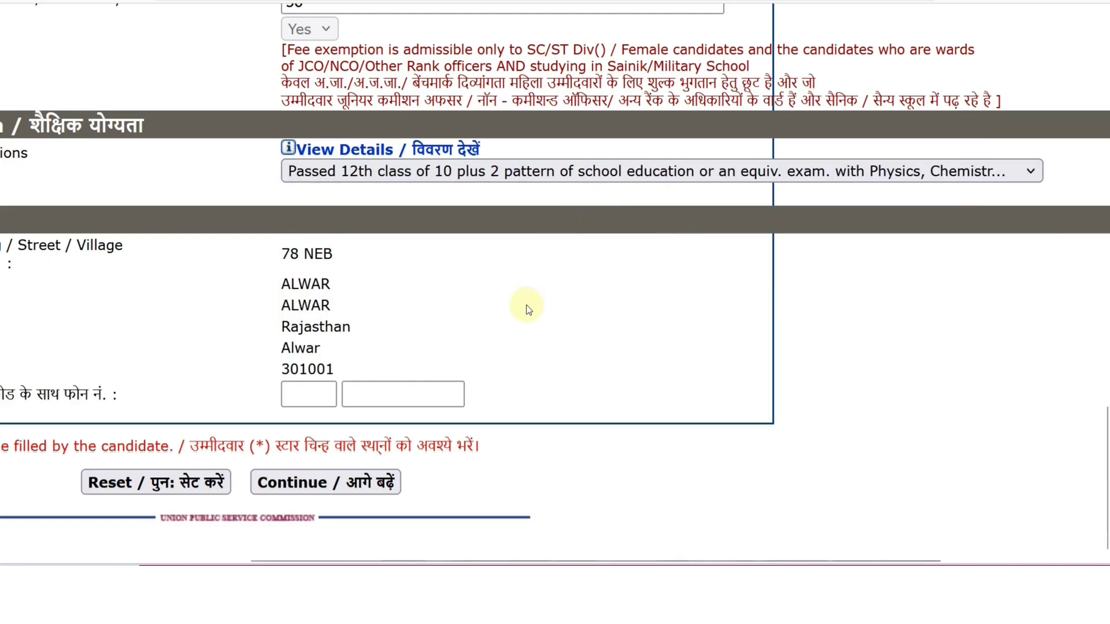
pyautogui.click(366, 483)
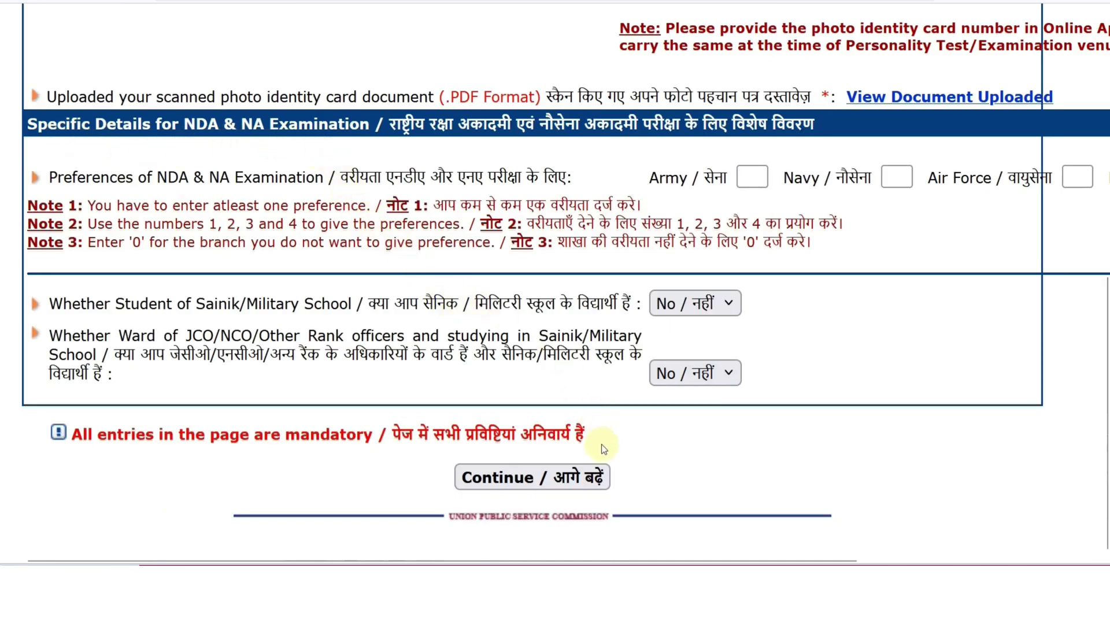
# Enter preference numbers 1, 2, 3, 4 for Navy, Army, Air Force and Naval Academy
pyautogui.hscroll(1, 629, 555)
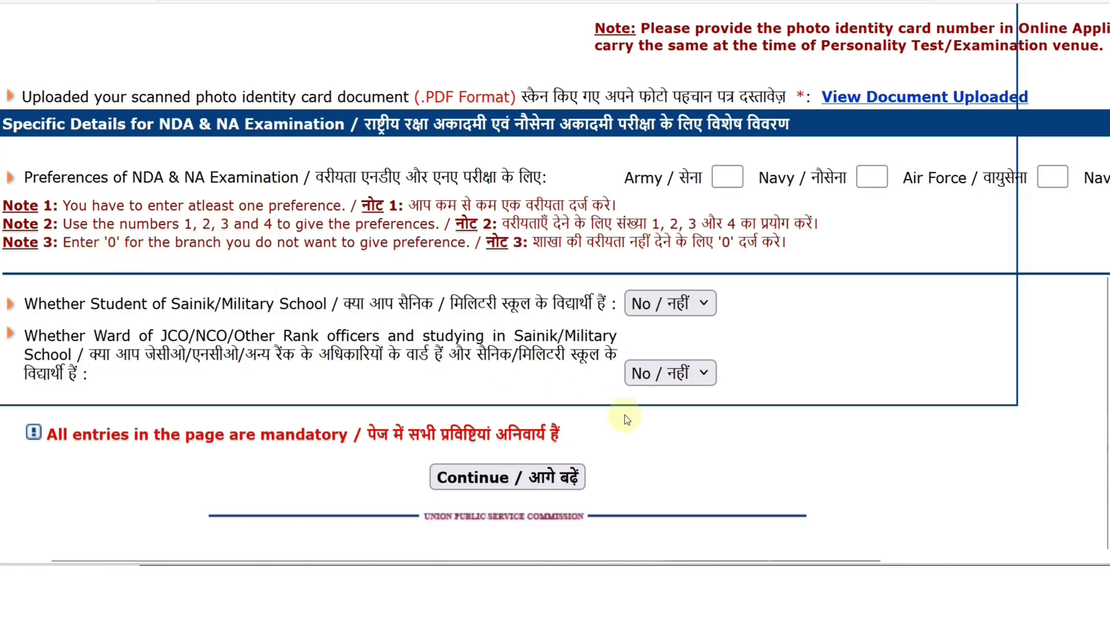
pyautogui.moveTo(667, 559); pyautogui.dragTo(859, 559)
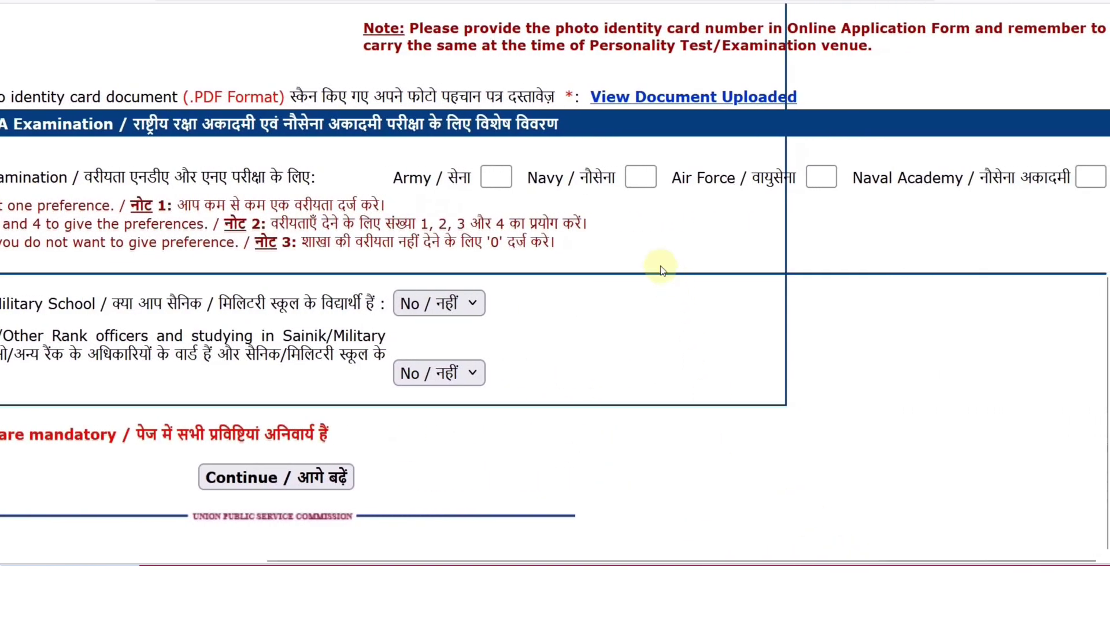
pyautogui.click(641, 179)
pyautogui.write('1')
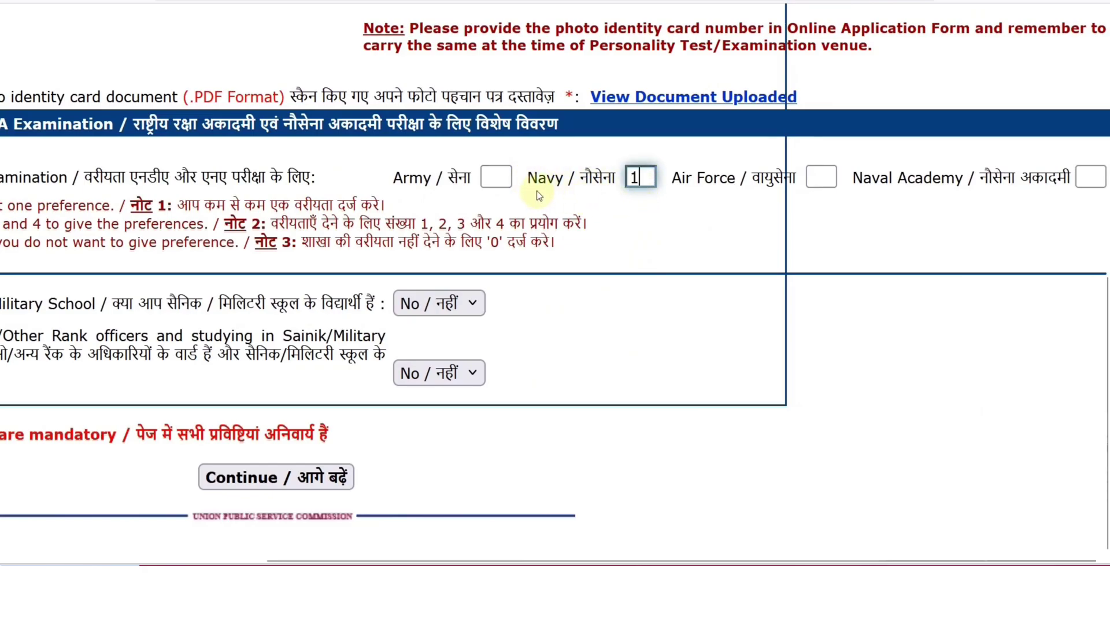
pyautogui.click(498, 181)
pyautogui.write('2')
pyautogui.click(821, 179)
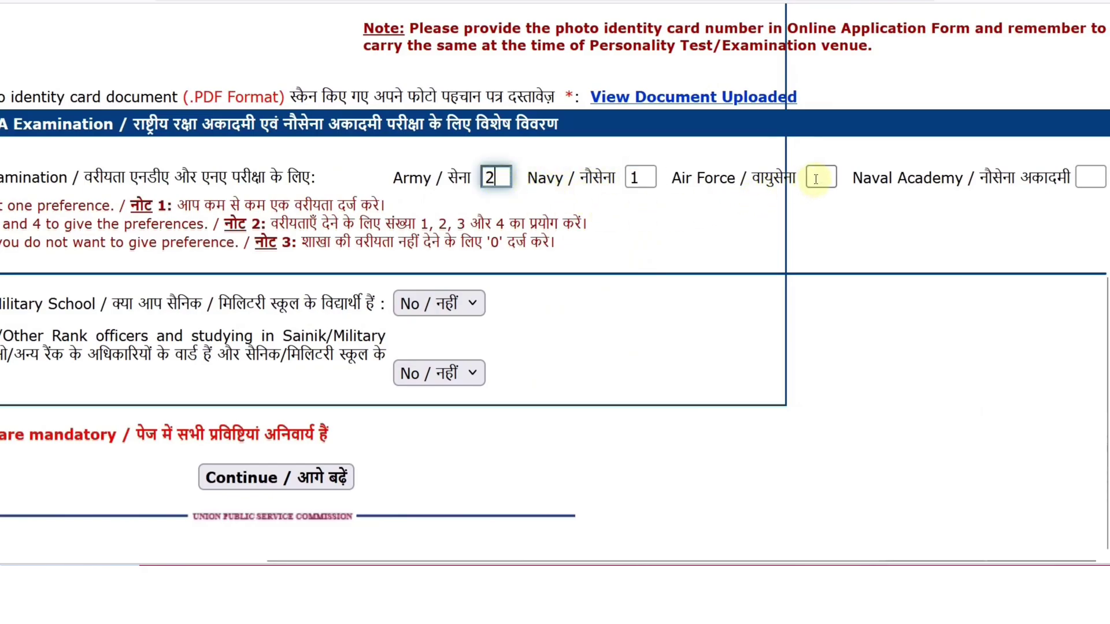
pyautogui.write('3')
pyautogui.click(1085, 179)
pyautogui.write('4')
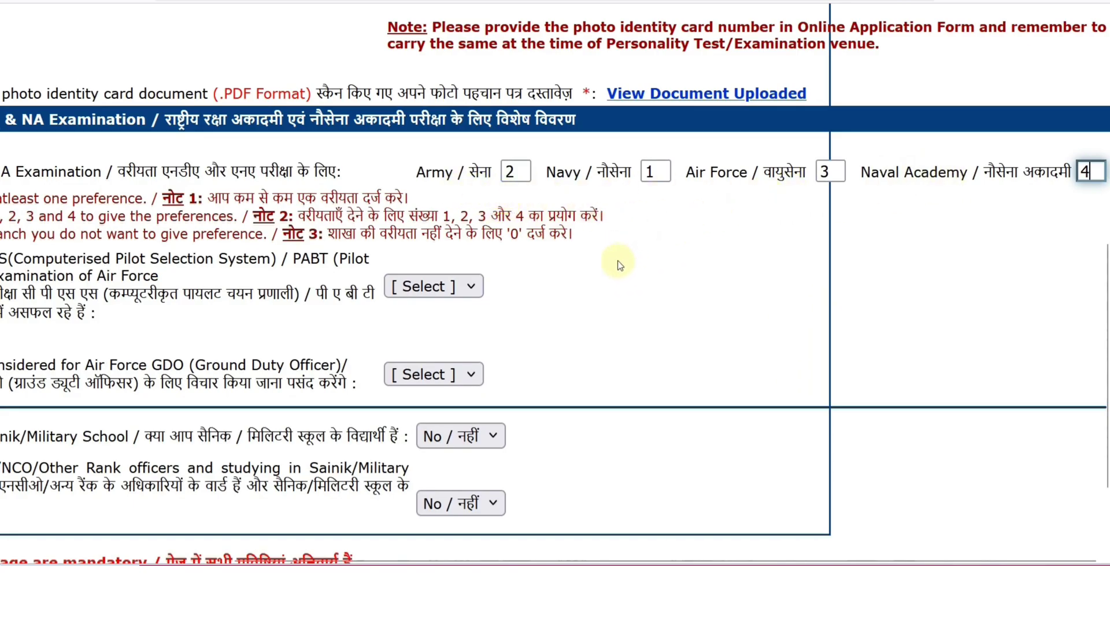
# Answer CPSS/PABT failure No, Air Force GDO consideration Yes, and keep Sainik School at No
pyautogui.scroll(-2, 629, 397)
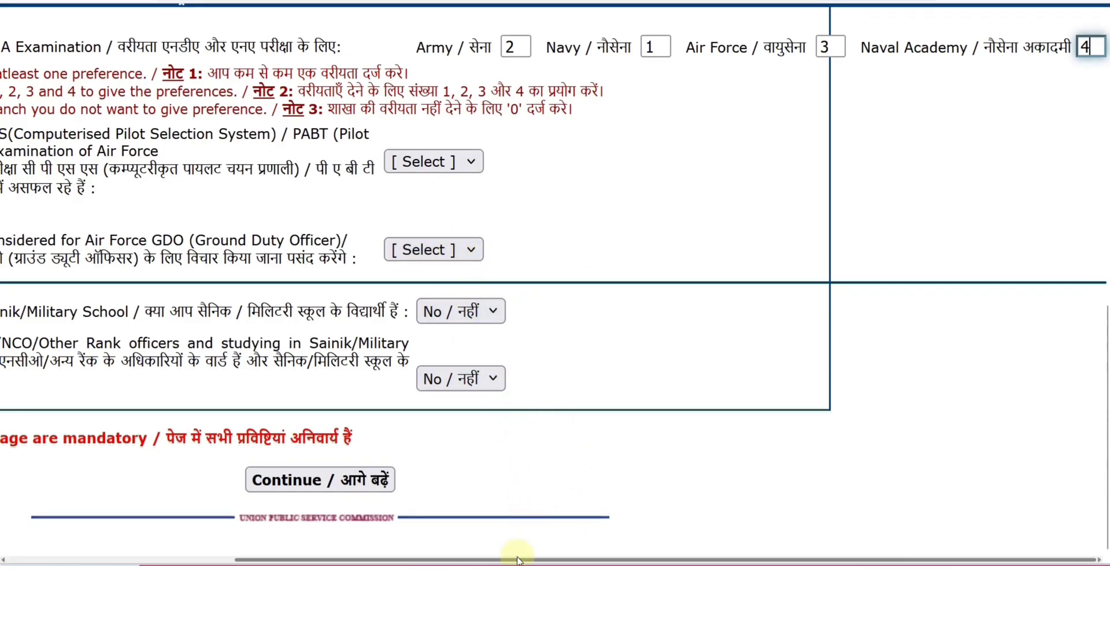
pyautogui.moveTo(517, 558); pyautogui.dragTo(318, 550)
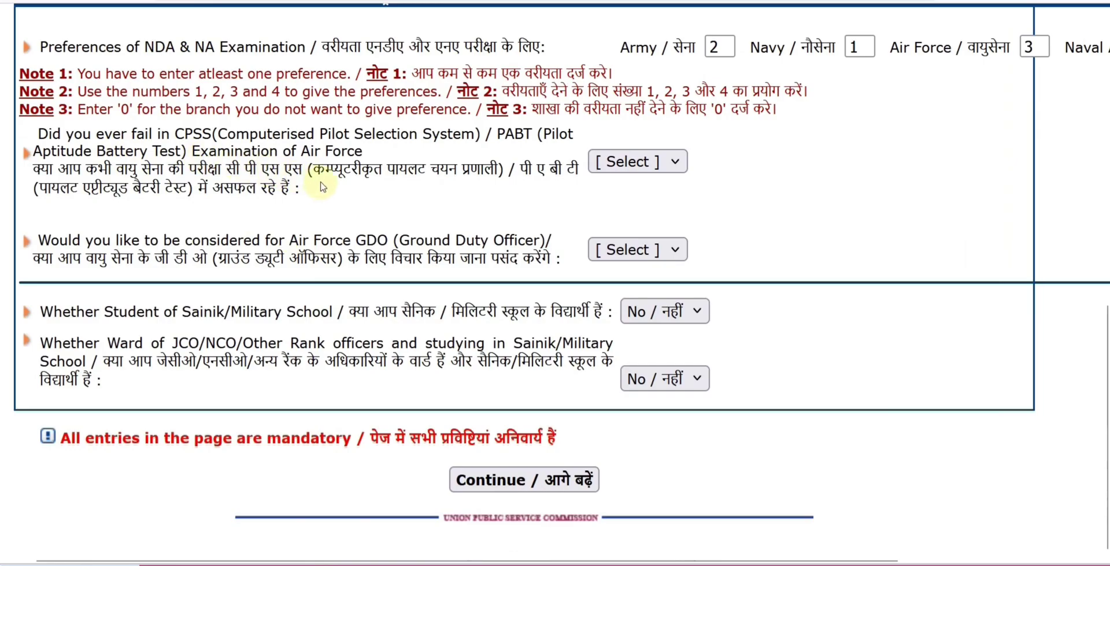
pyautogui.click(613, 163)
pyautogui.click(607, 243)
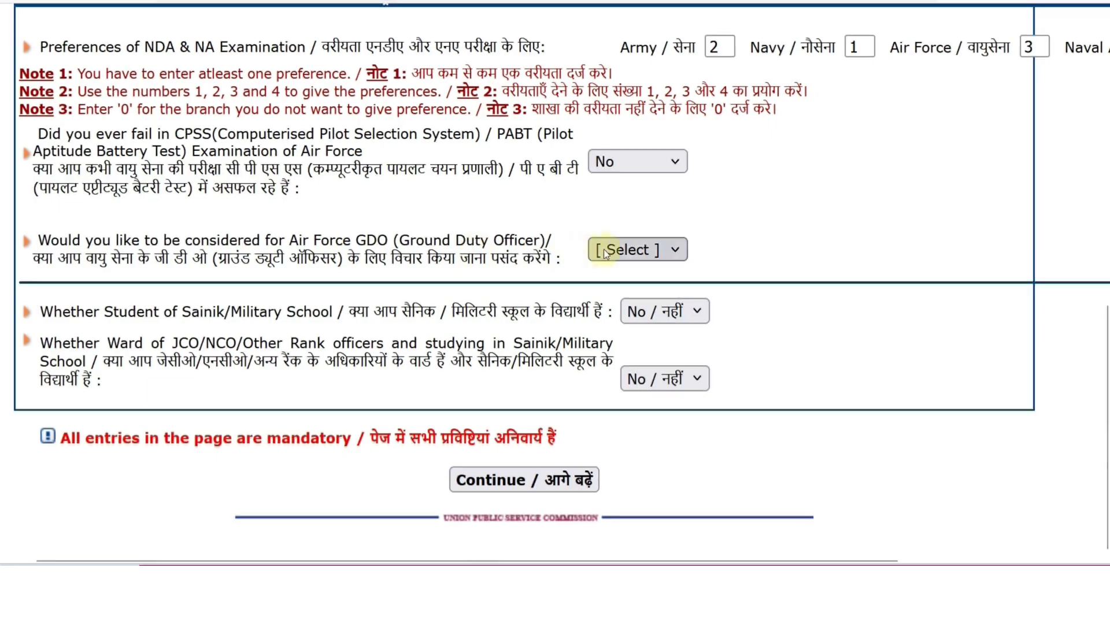
pyautogui.click(591, 254)
pyautogui.click(619, 303)
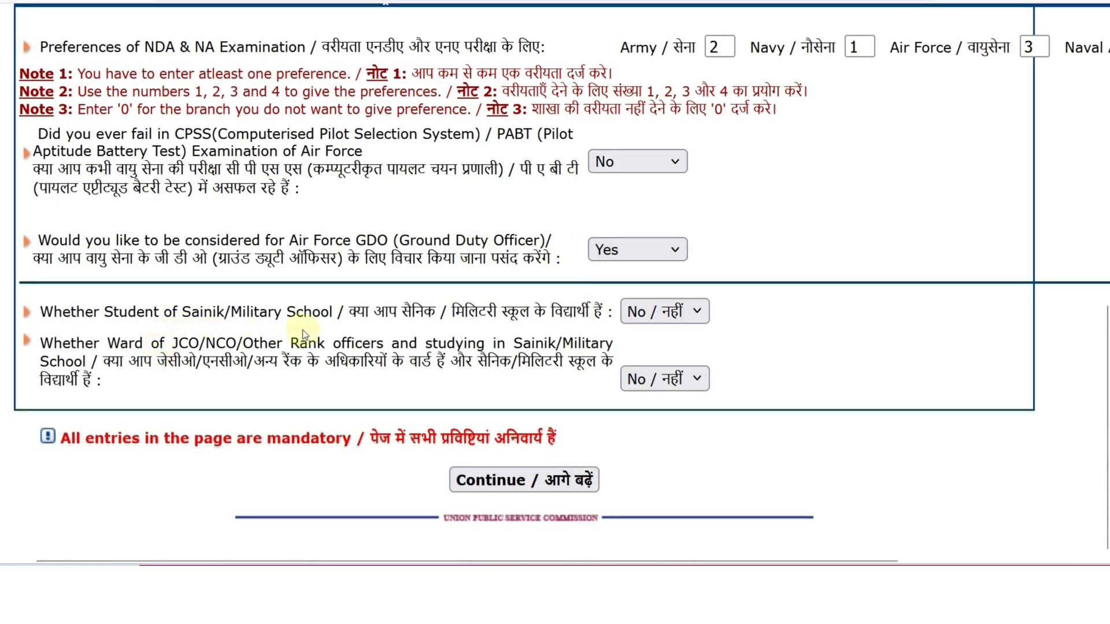
pyautogui.click(653, 315)
pyautogui.click(774, 343)
# Submit the Part-II details, review the confirmation, and view the uploaded photograph and signature
pyautogui.click(550, 484)
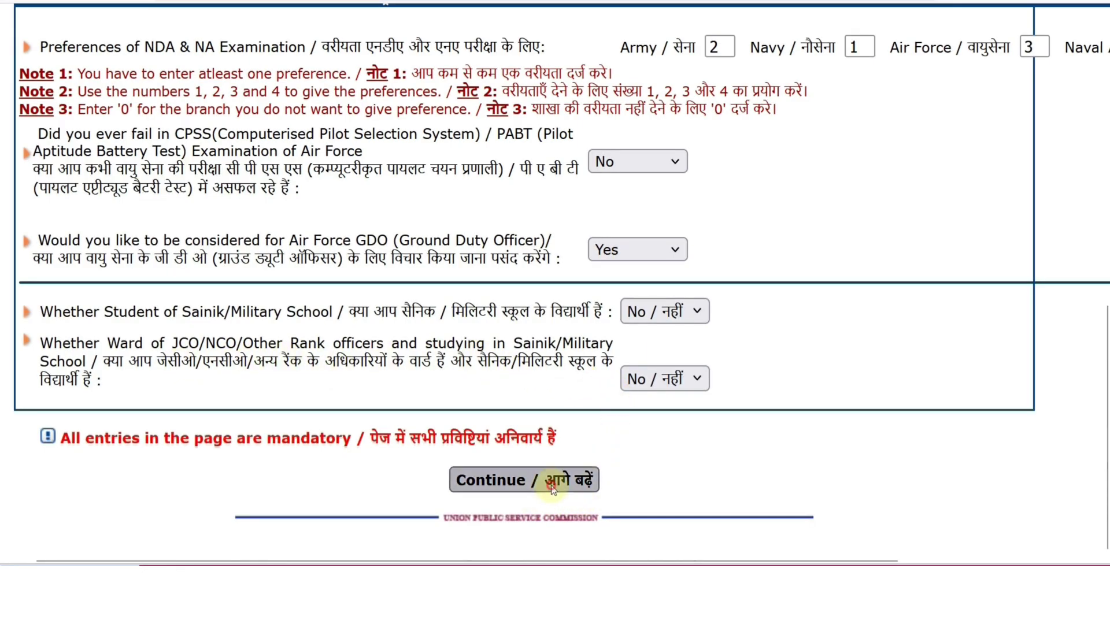
pyautogui.scroll(-20, 699, 387)
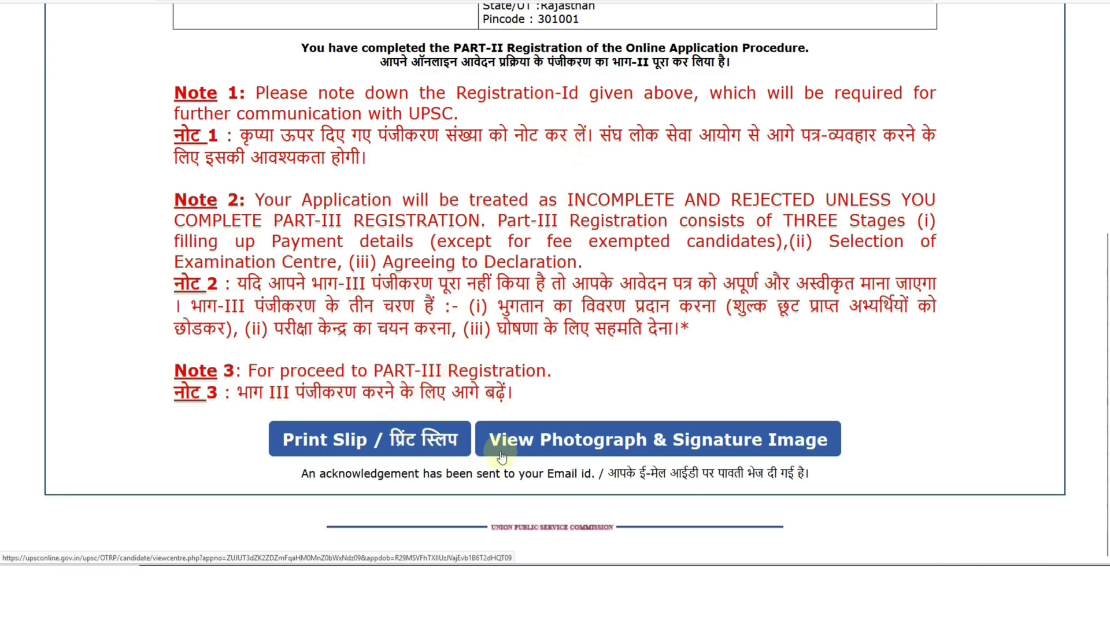
pyautogui.click(568, 449)
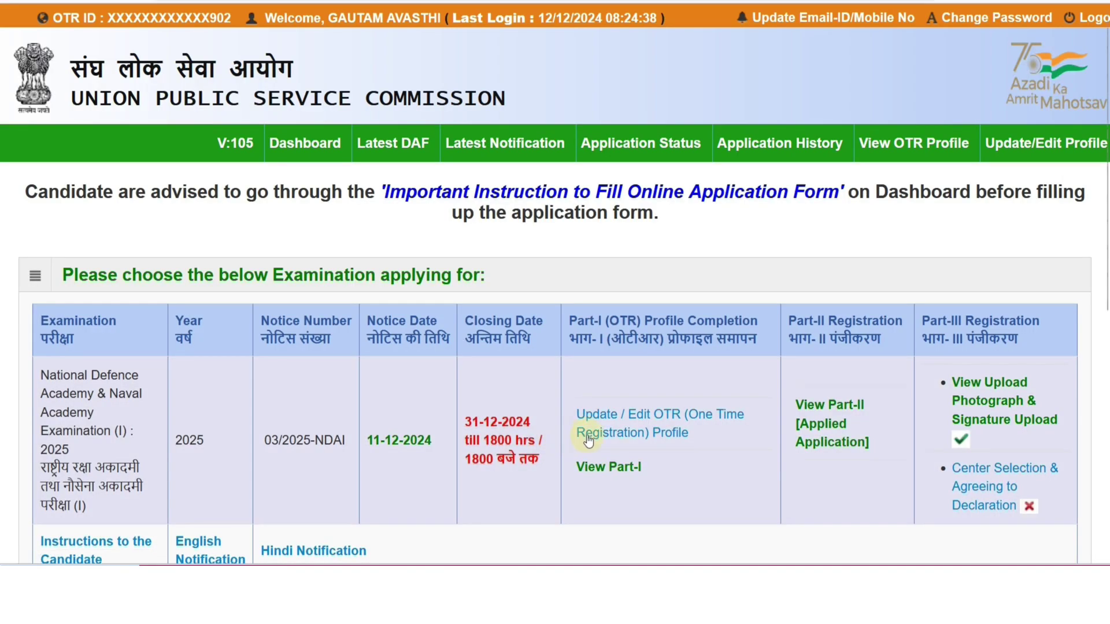
pyautogui.scroll(-3, 845, 405)
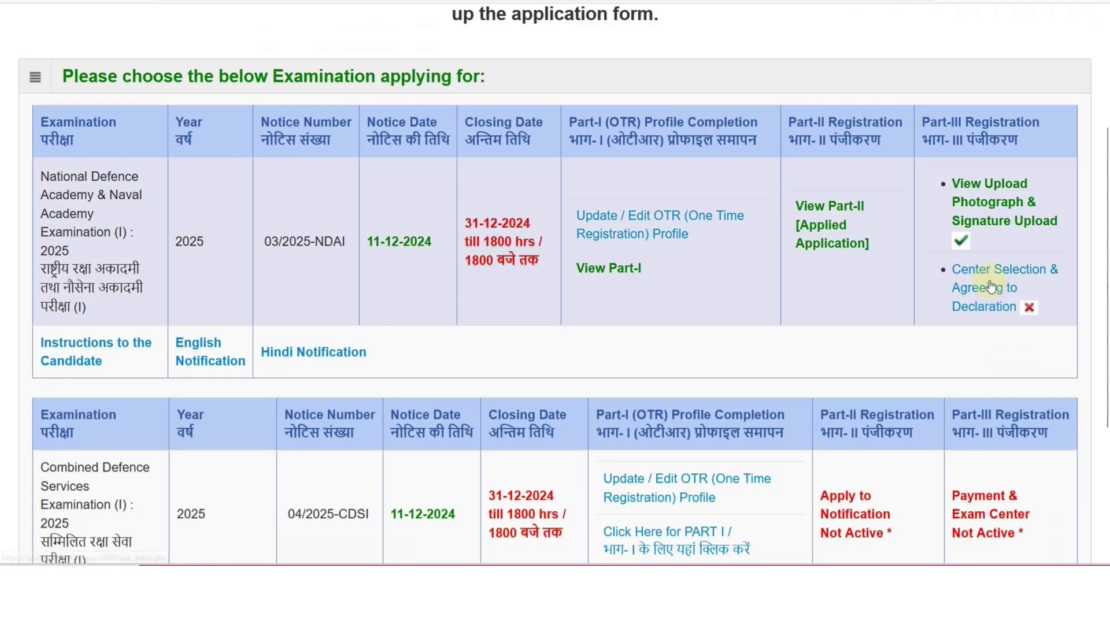
pyautogui.click(994, 227)
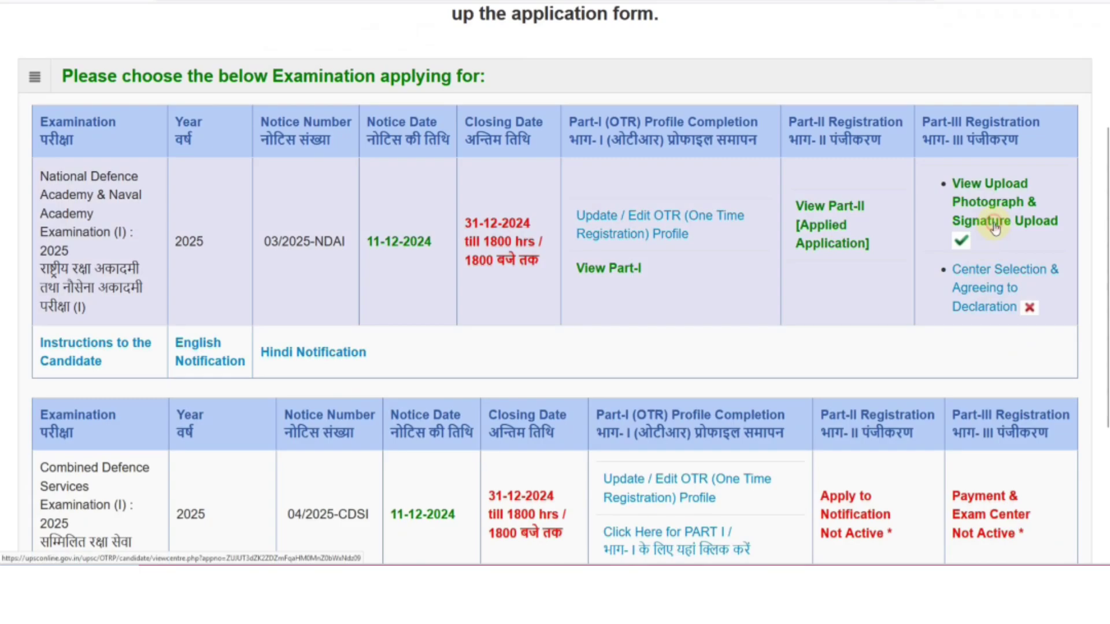
pyautogui.click(994, 226)
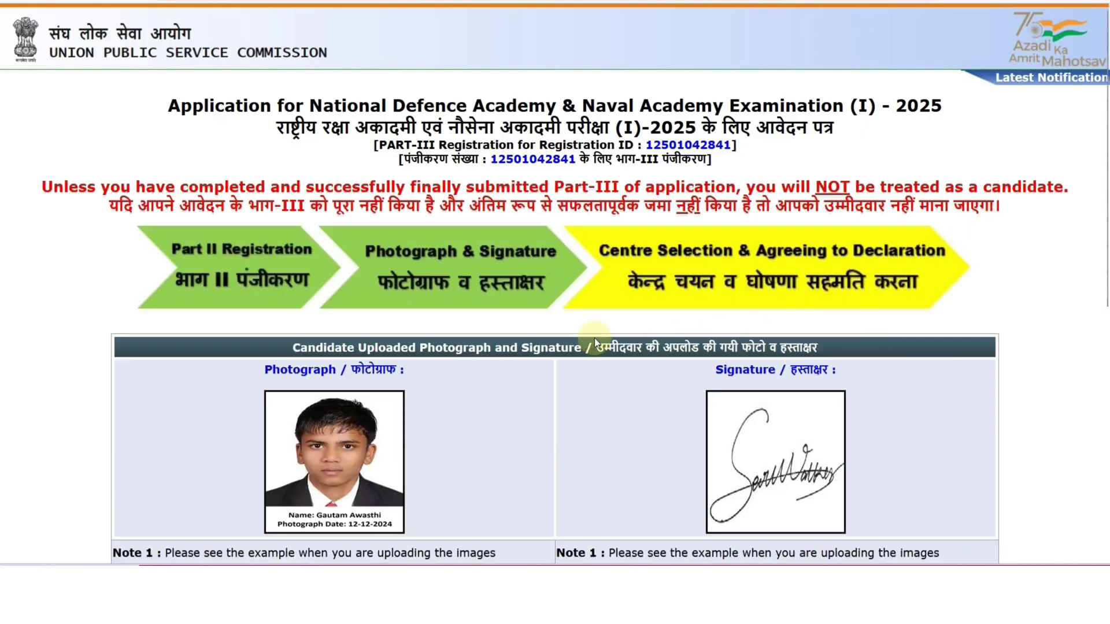
pyautogui.scroll(-3, 594, 337)
pyautogui.scroll(-1, 574, 346)
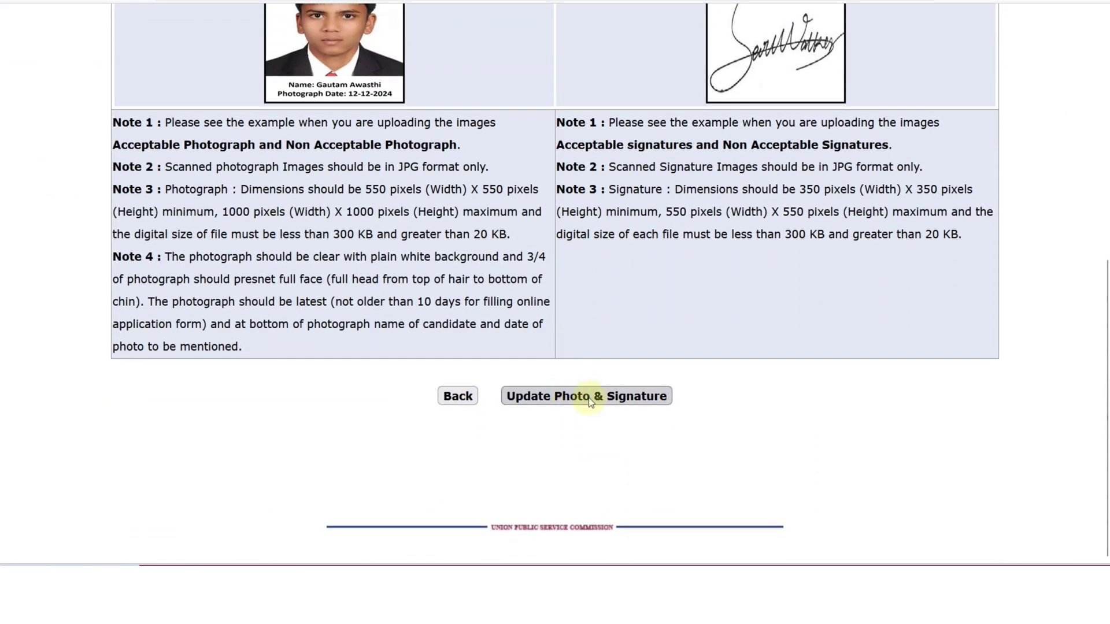
pyautogui.click(595, 397)
pyautogui.scroll(3, 596, 397)
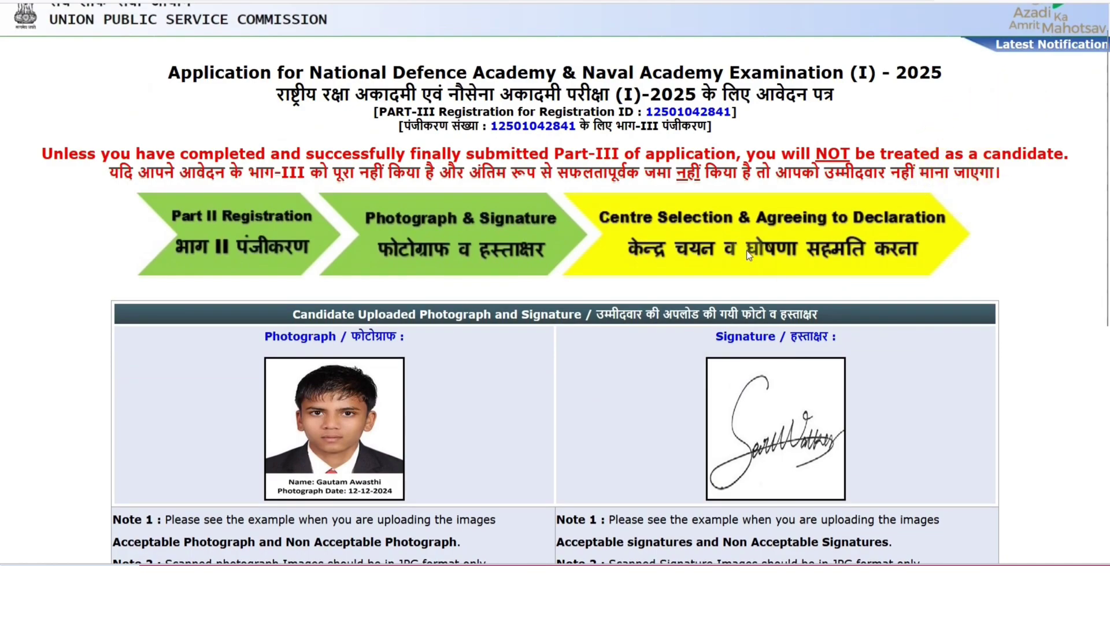
pyautogui.click(971, 242)
pyautogui.scroll(-3, 981, 391)
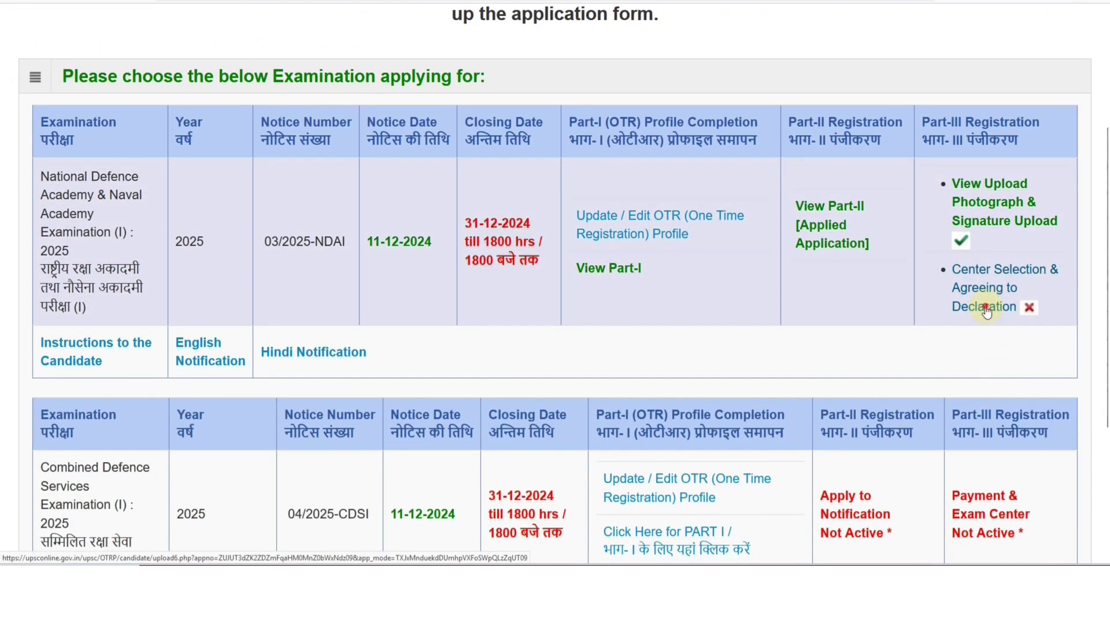
# On the centre selection page, choose Ajmer as the examination centre
pyautogui.click(987, 310)
pyautogui.scroll(-2, 559, 303)
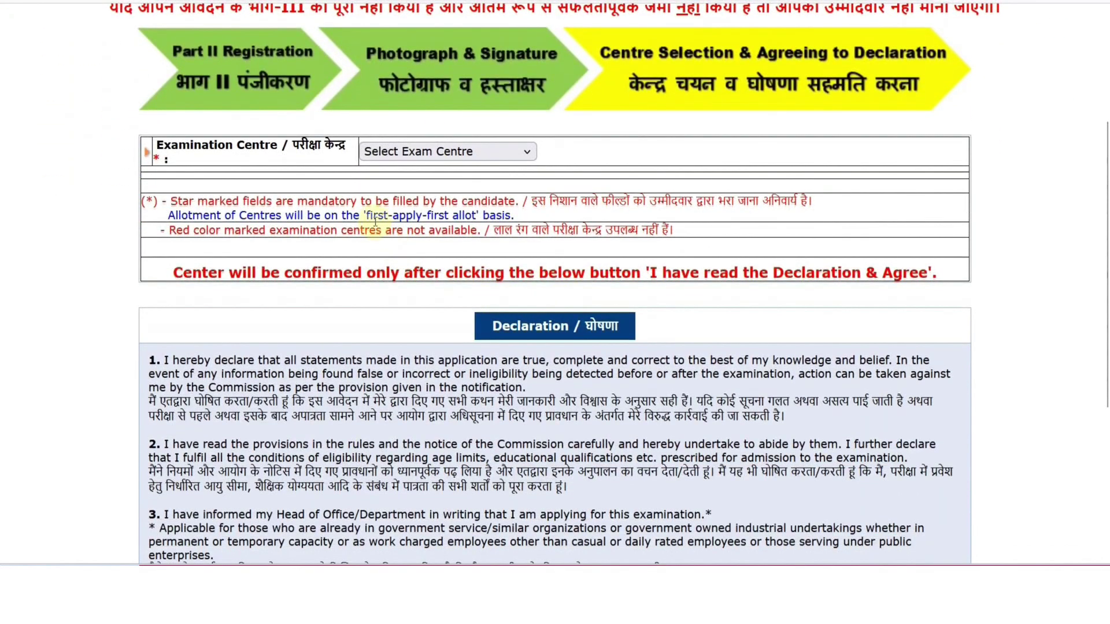
pyautogui.click(429, 158)
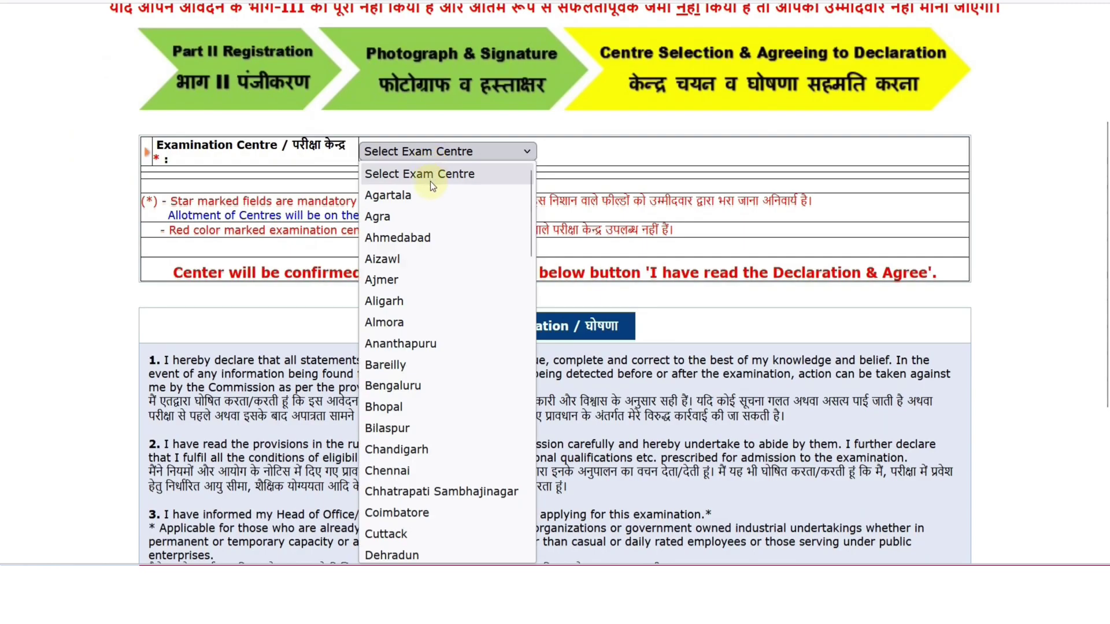
pyautogui.click(421, 279)
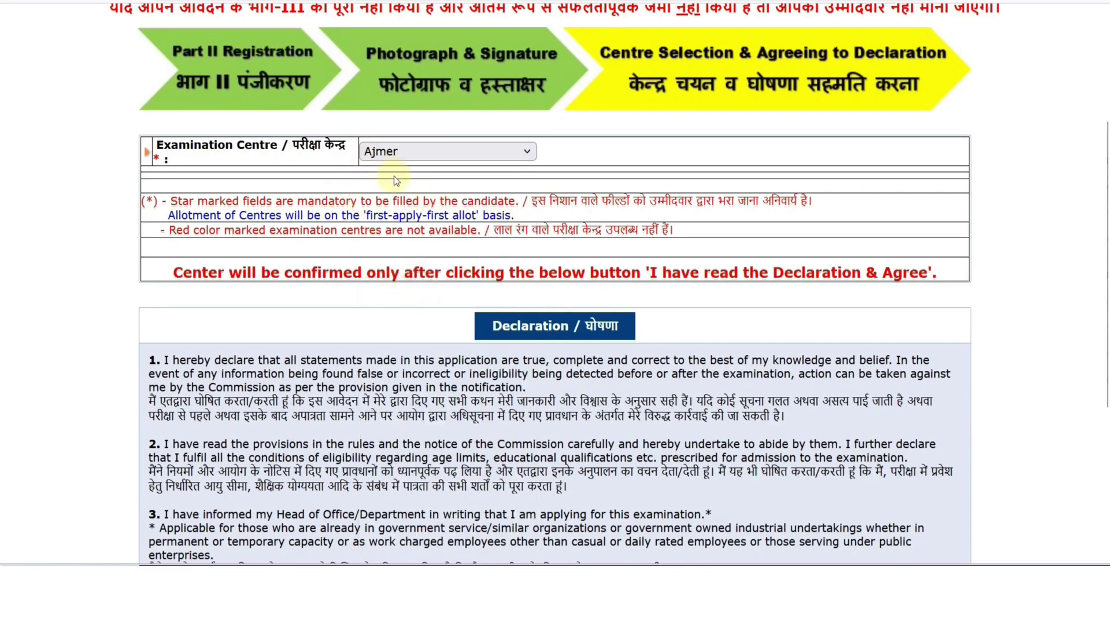
# Recheck the centre list keeping Ajmer, then agree to the declaration and submit
pyautogui.click(403, 155)
pyautogui.scroll(-20, 446, 283)
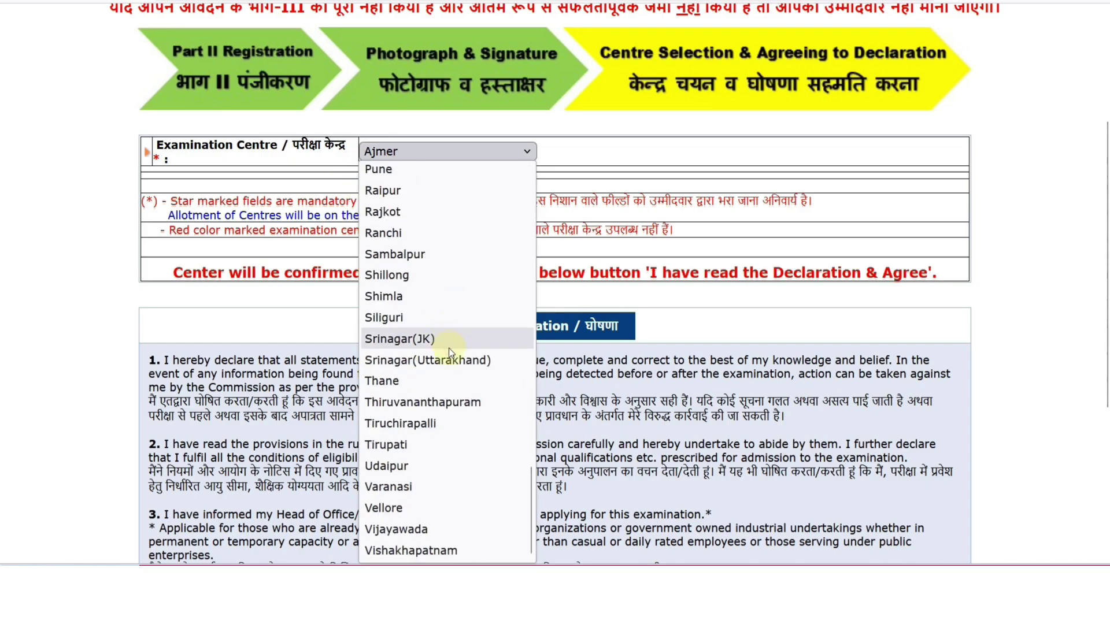
pyautogui.scroll(20, 449, 348)
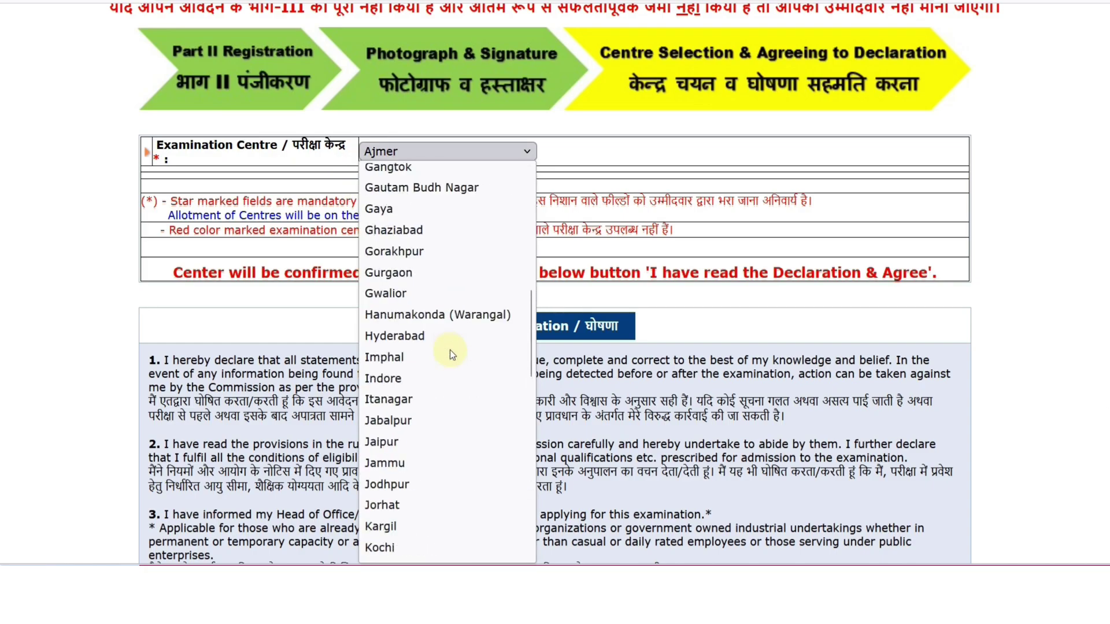
pyautogui.click(701, 181)
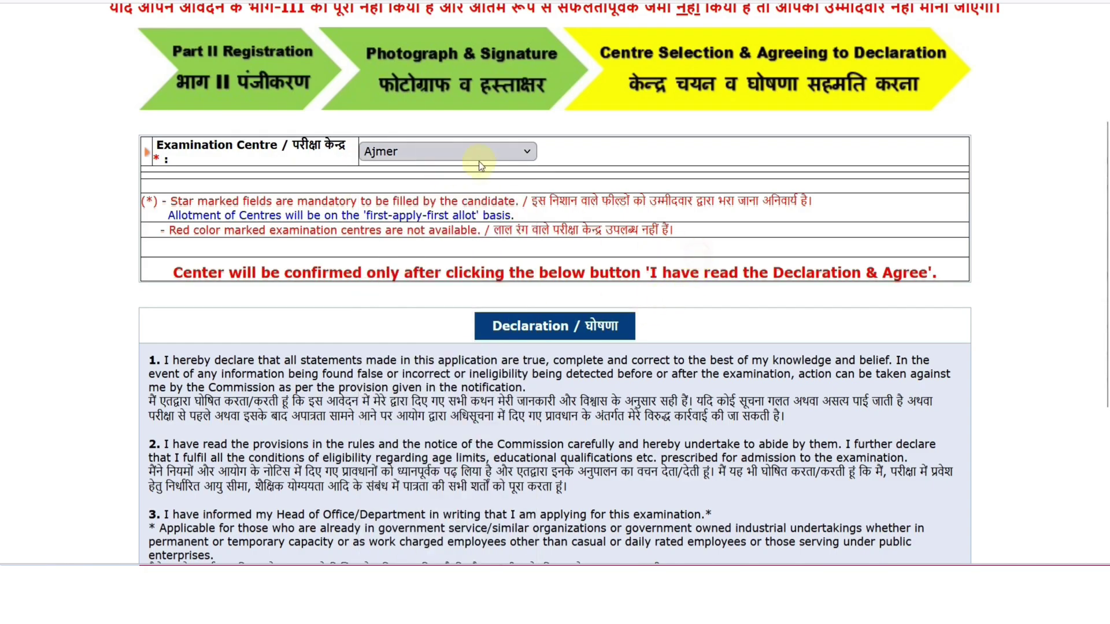
pyautogui.click(430, 164)
pyautogui.click(663, 298)
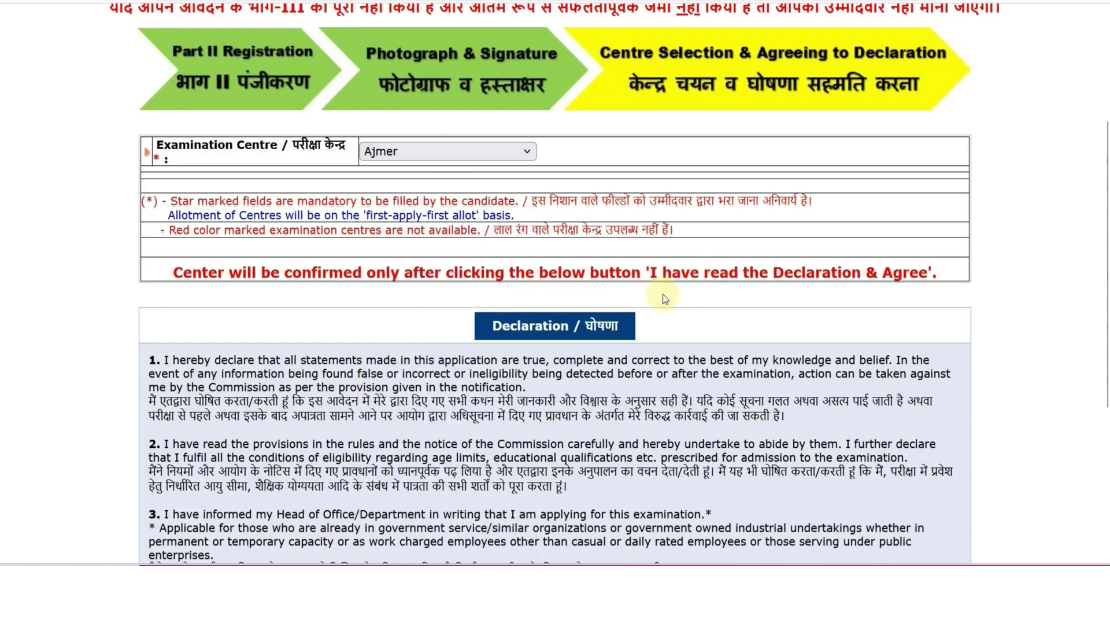
pyautogui.scroll(-5, 662, 293)
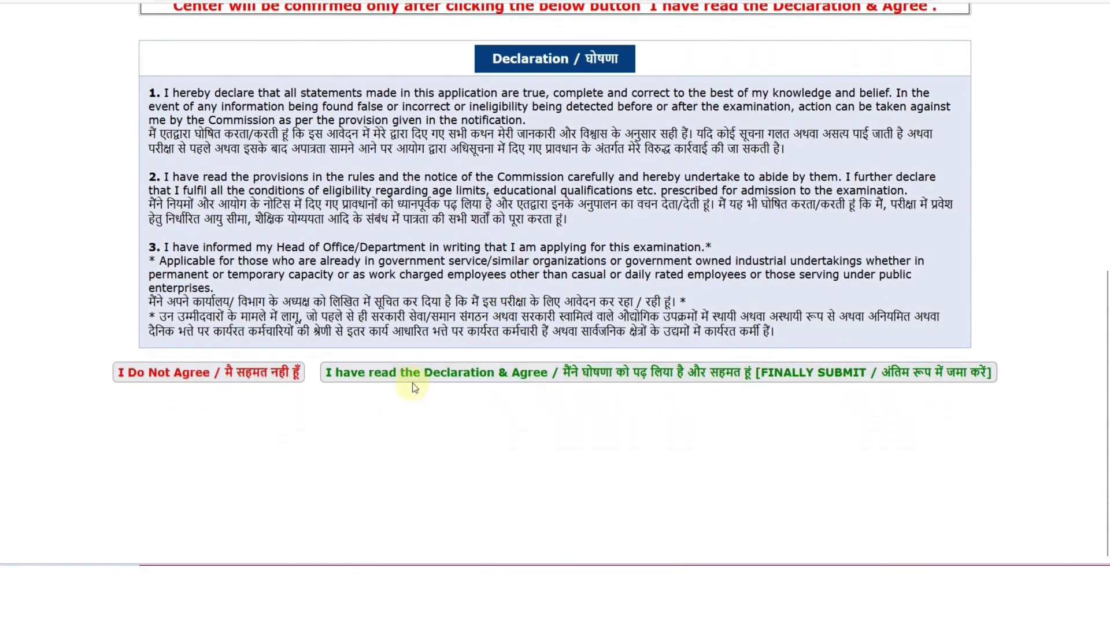
pyautogui.click(412, 382)
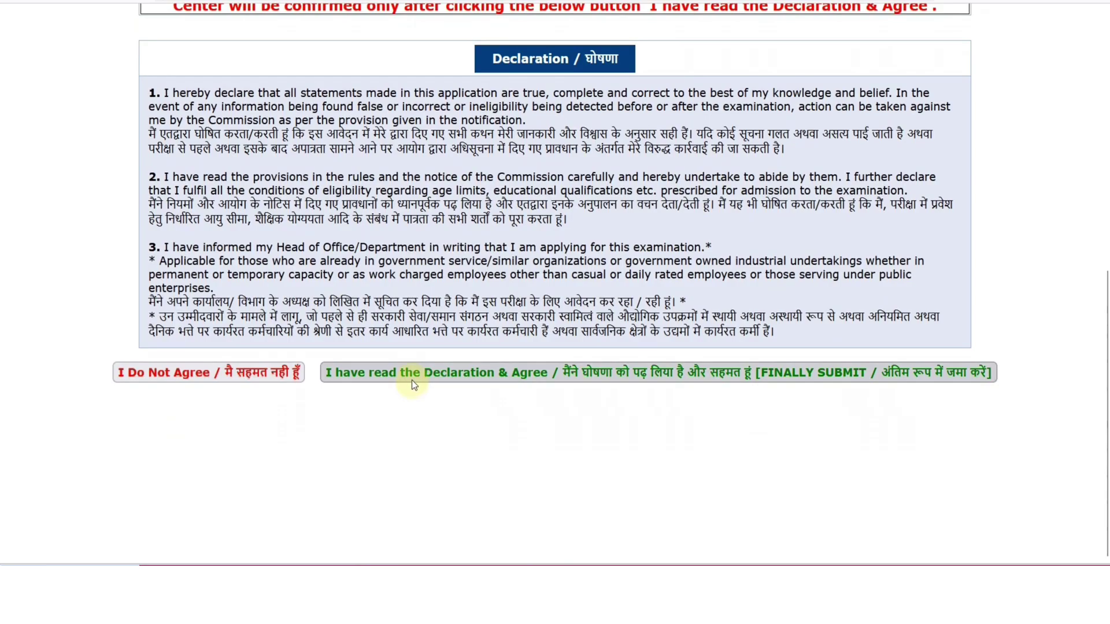